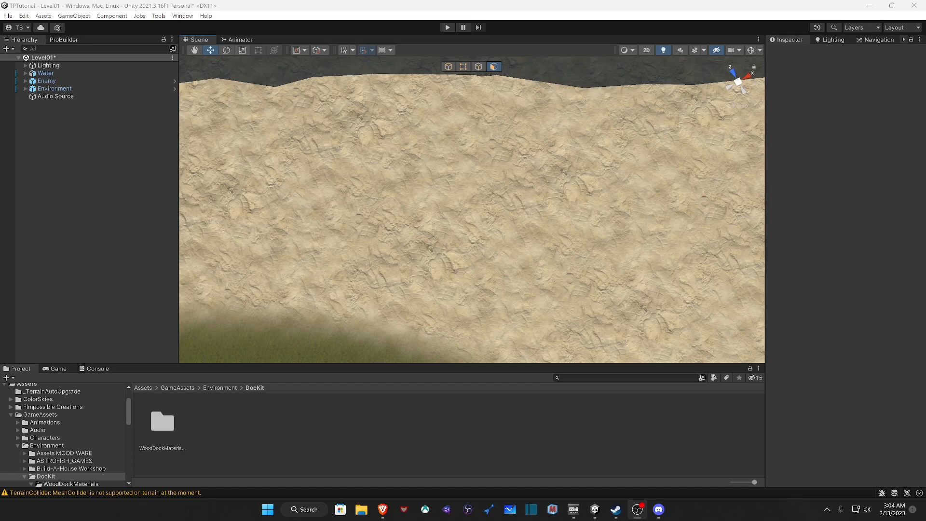
# Step: Create a ProBuilder cube with starting size 0.001, 0, 0, drawn as a flat plank about 2.38 × 0.14 × 6.97 on the sand
pyautogui.moveTo(468, 207); pyautogui.dragTo(469, 157, button='right')
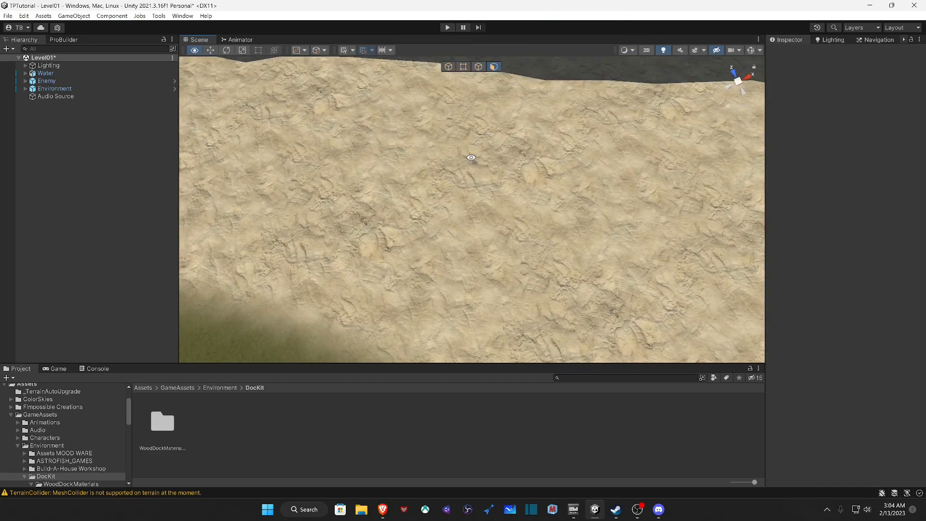
pyautogui.click(62, 41)
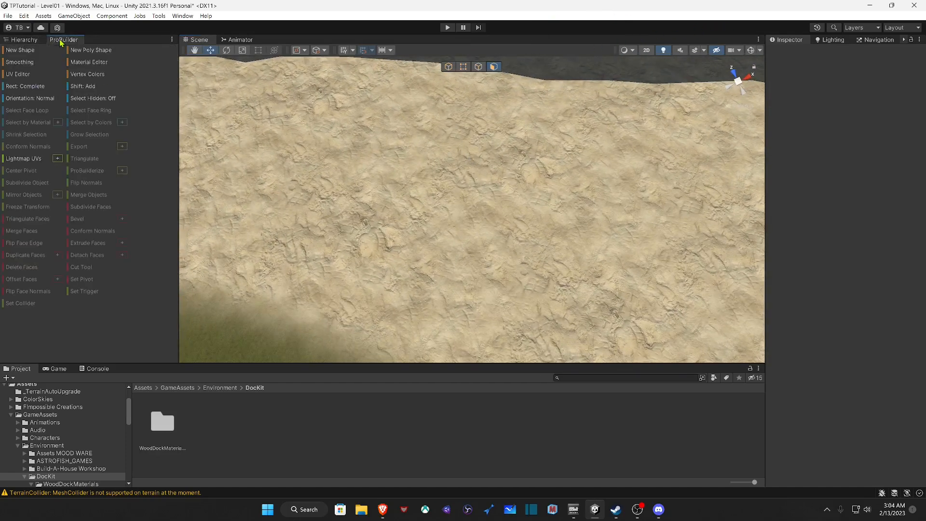
pyautogui.click(28, 50)
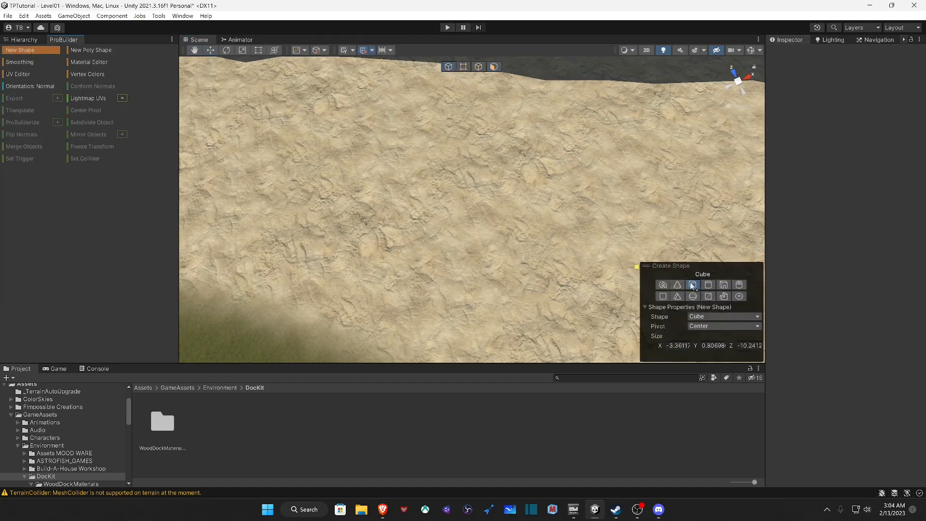
pyautogui.click(685, 345)
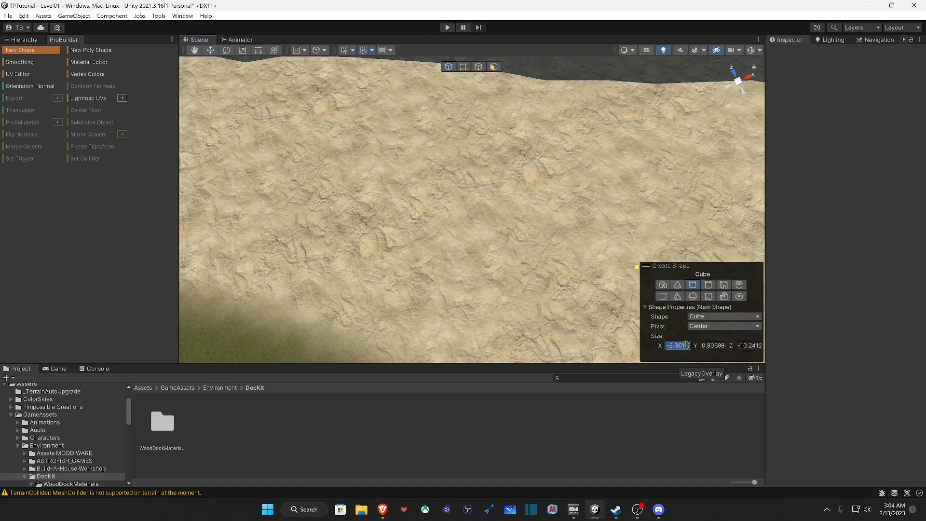
pyautogui.write('0.001')
pyautogui.click(711, 346)
pyautogui.write('0')
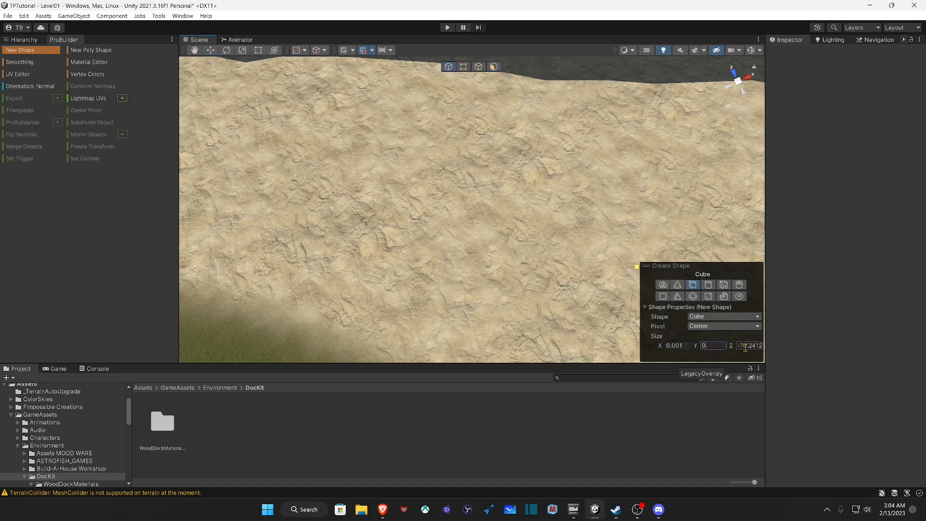
pyautogui.click(746, 345)
pyautogui.write('0')
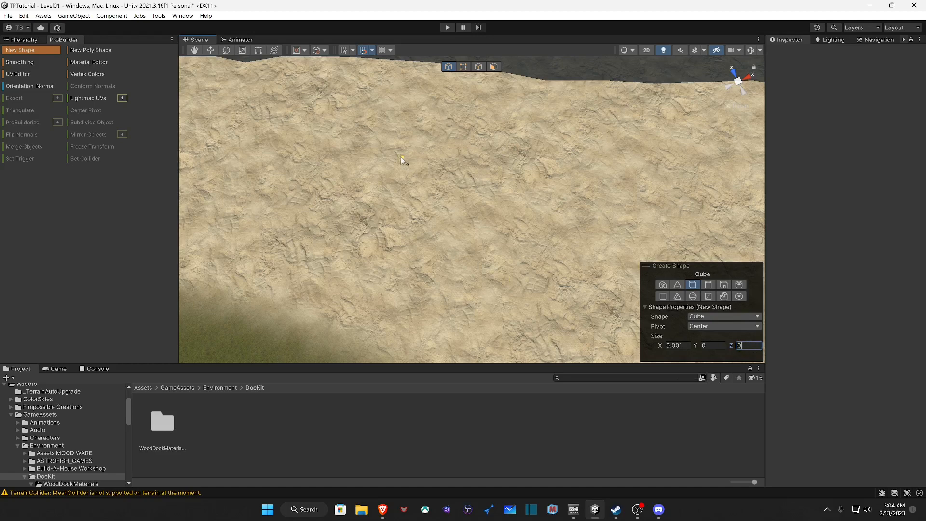
pyautogui.moveTo(385, 127); pyautogui.dragTo(388, 279)
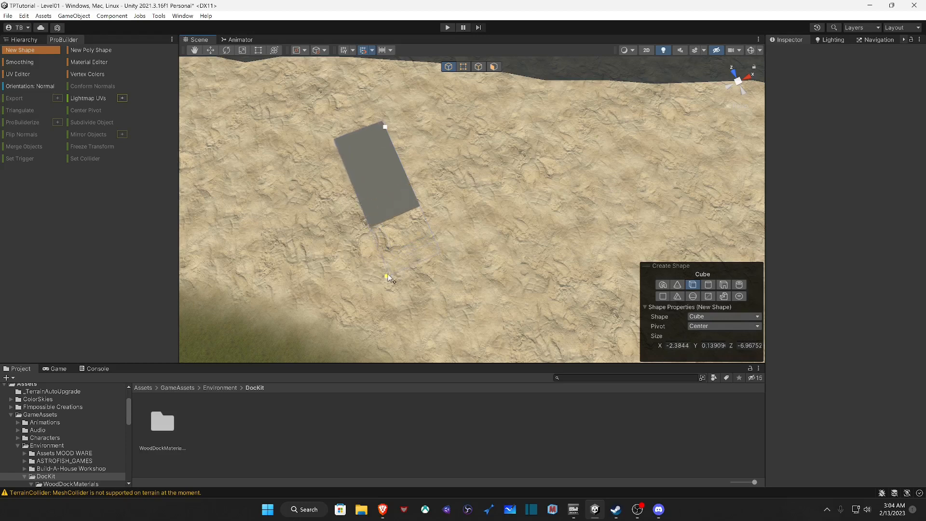
pyautogui.click(388, 278)
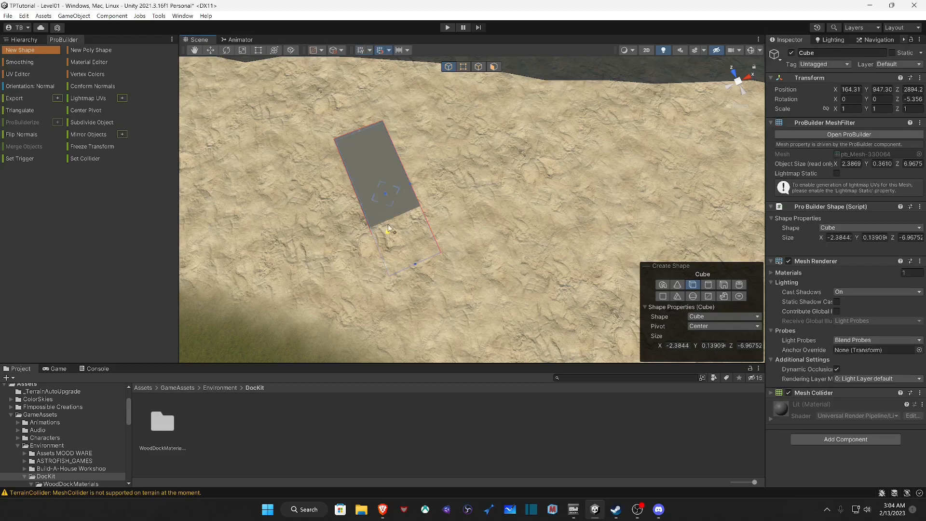
# Step: Set up a new cylinder shape with size X 0.001, Y 0, Z 0 and a sides count of 32
pyautogui.moveTo(388, 223); pyautogui.dragTo(399, 38, button='right')
pyautogui.press('w')
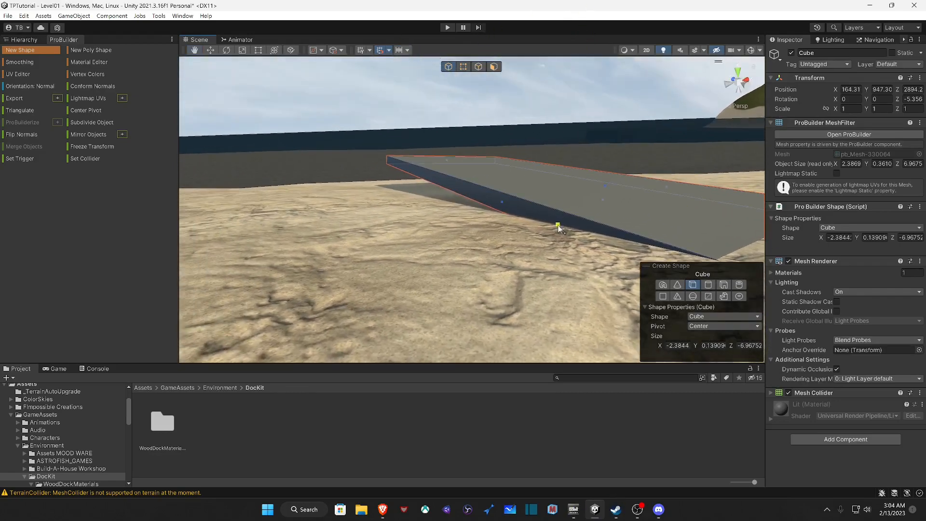
pyautogui.click(709, 285)
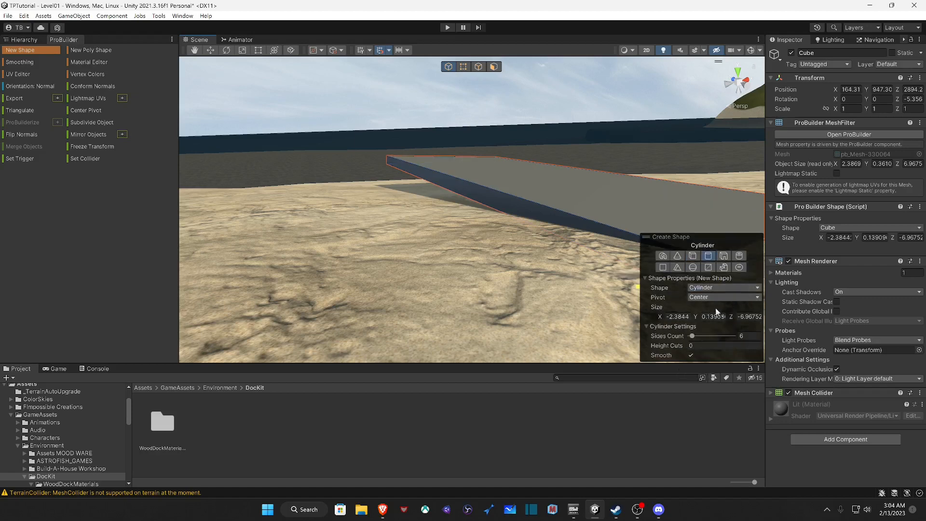
pyautogui.click(686, 317)
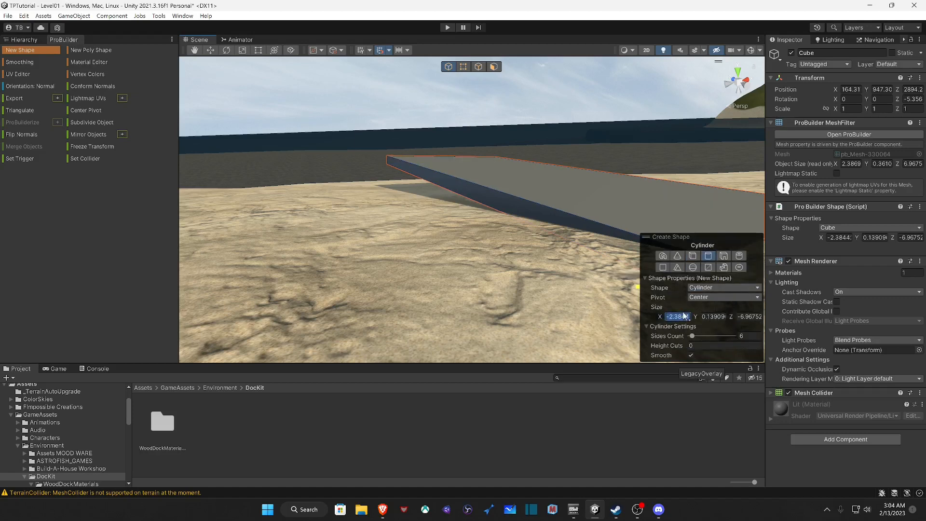
pyautogui.write('0')
pyautogui.click(719, 317)
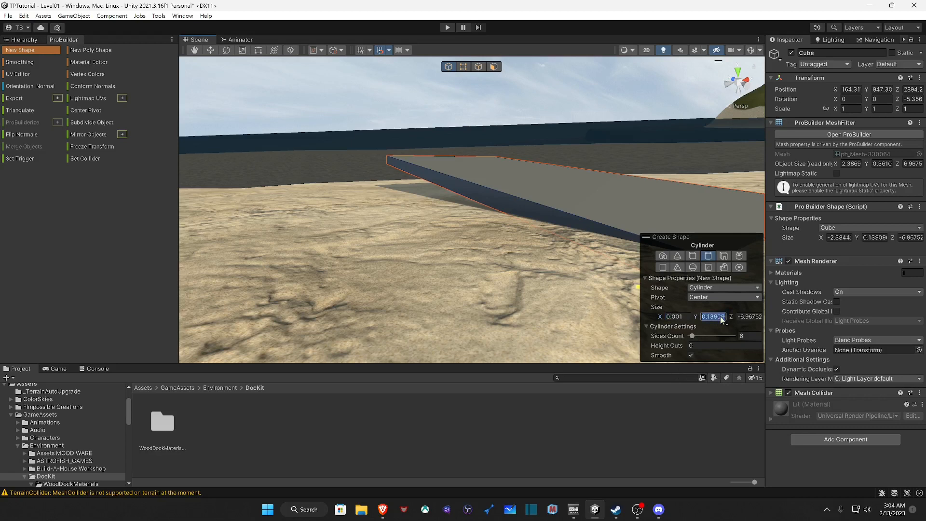
pyautogui.click(740, 317)
pyautogui.write('0')
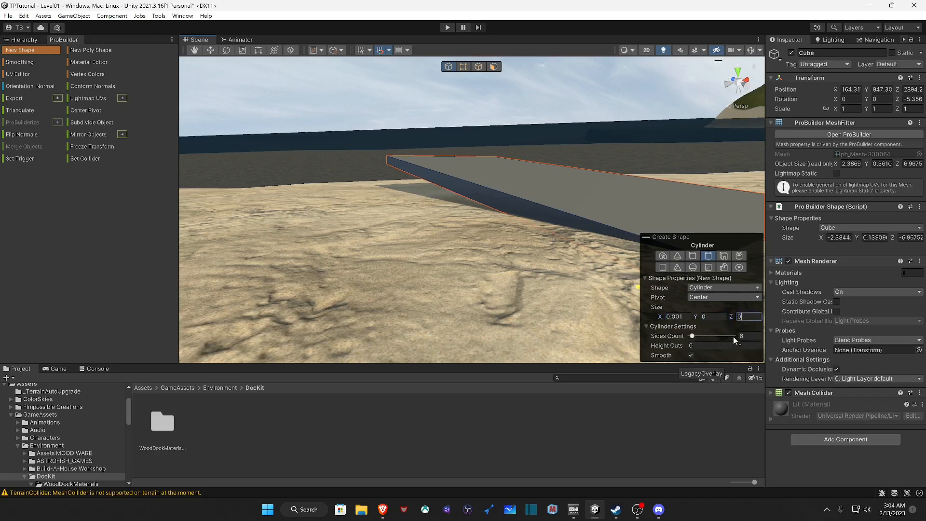
pyautogui.click(750, 337)
pyautogui.doubleClick(751, 336)
pyautogui.write('32')
# Step: Draw the cylinder upright on the sand beside the plank, about 0.28 × 2.27 × 0.32 in size
pyautogui.moveTo(436, 197); pyautogui.dragTo(359, 320, button='right')
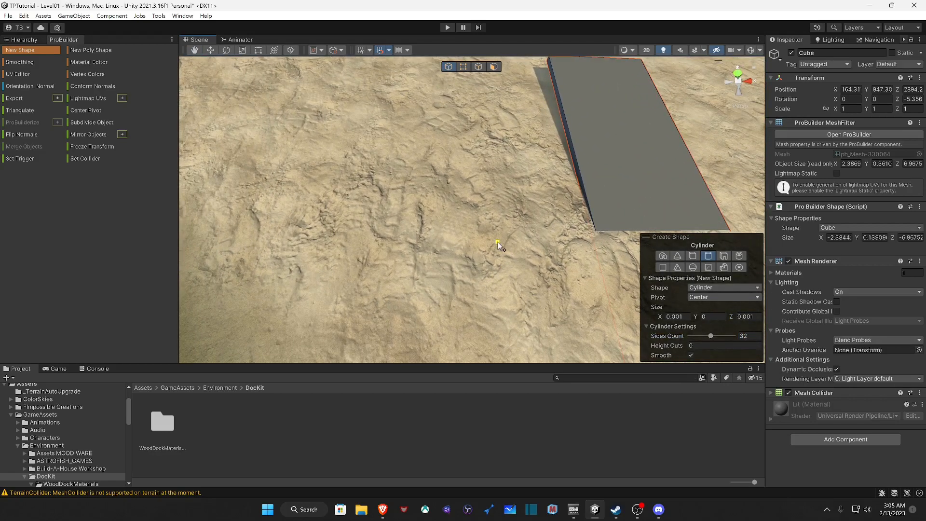
pyautogui.moveTo(468, 210); pyautogui.dragTo(485, 225)
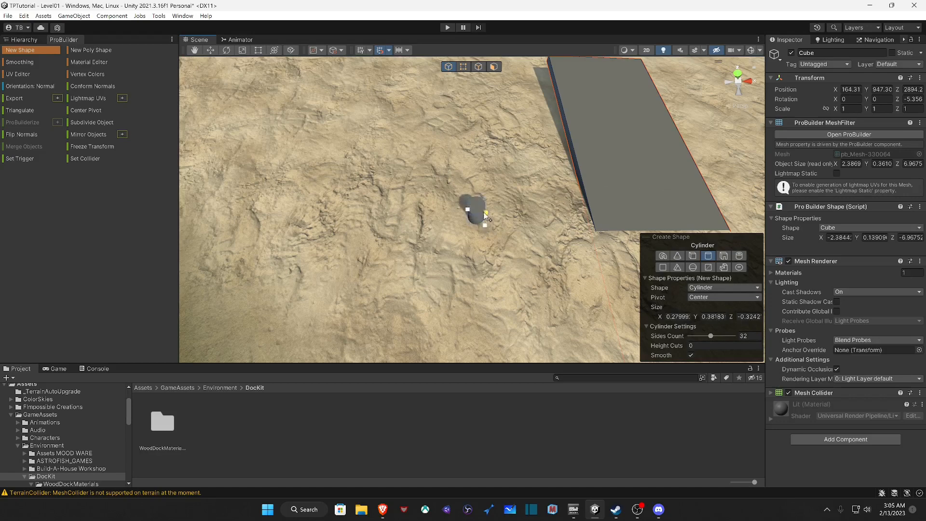
pyautogui.click(508, 100)
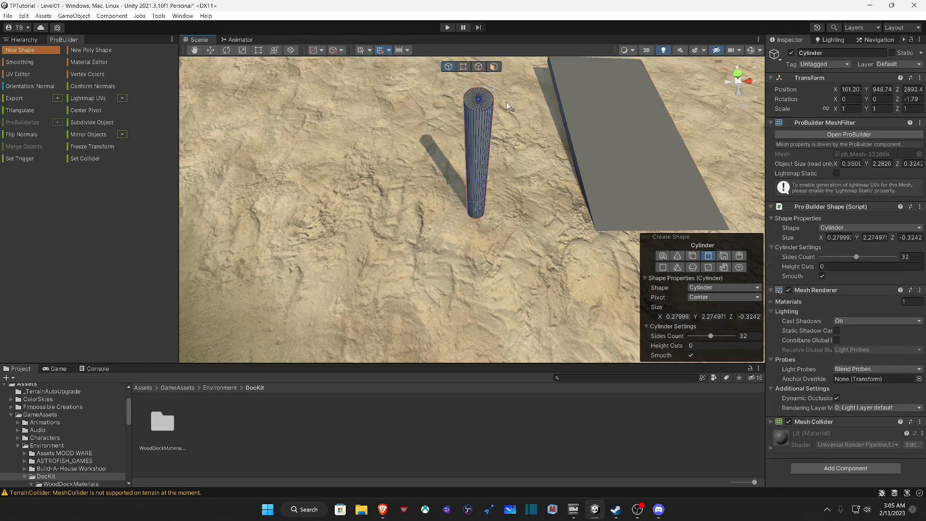
# Step: Set the cylinder's X and Z size to 0.3
pyautogui.keyDown('alt'); pyautogui.moveTo(507, 103); pyautogui.dragTo(574, 149); pyautogui.keyUp('alt')
pyautogui.moveTo(575, 149); pyautogui.dragTo(499, 162, button='right')
pyautogui.press('w')
pyautogui.press('w')
pyautogui.press('s')
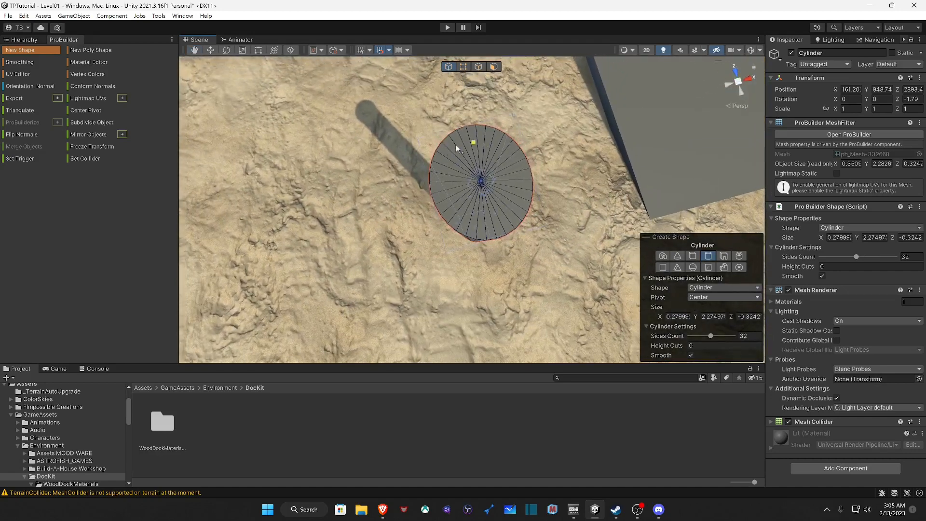
pyautogui.click(689, 317)
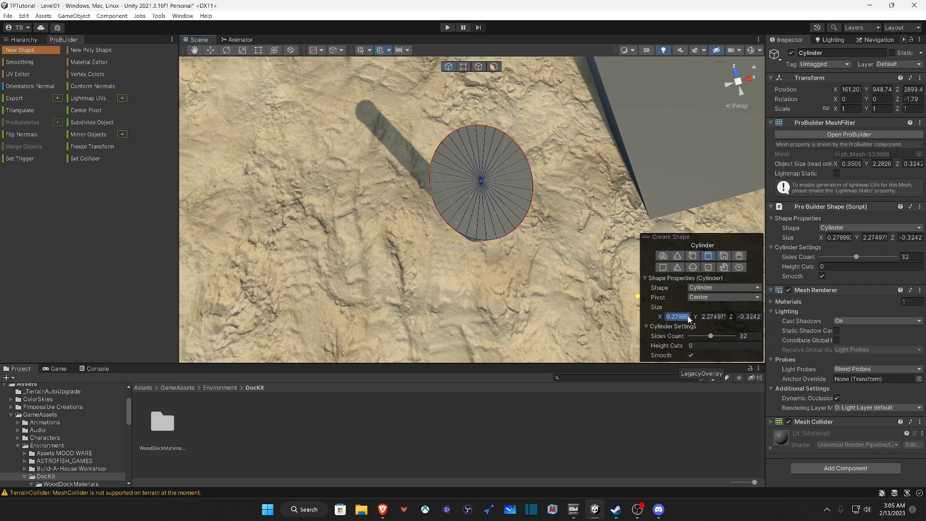
pyautogui.press('BackSpace')
pyautogui.write('.3')
pyautogui.click(746, 317)
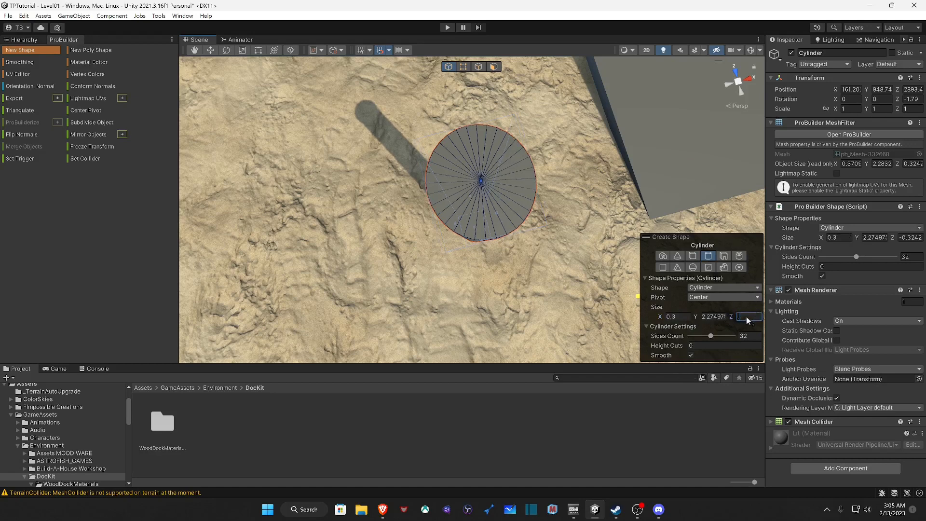
pyautogui.write('.3')
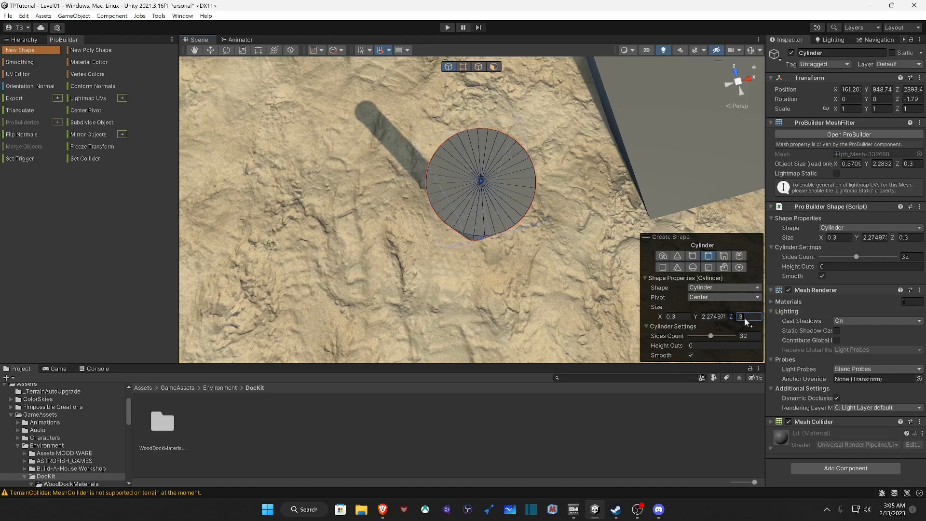
# Step: Switch to face selection and select several adjacent wedge faces on the cylinder's top cap
pyautogui.keyDown('alt'); pyautogui.moveTo(488, 200); pyautogui.dragTo(437, 182); pyautogui.keyUp('alt')
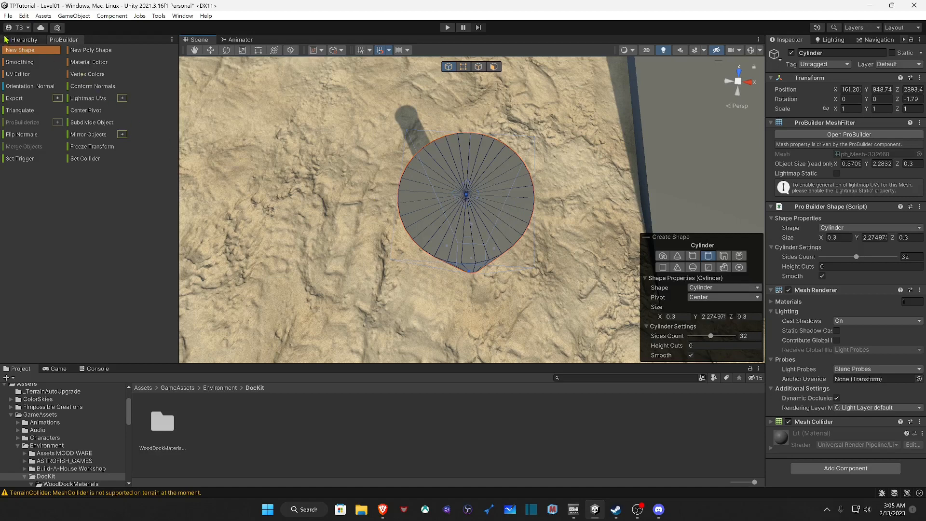
pyautogui.click(23, 39)
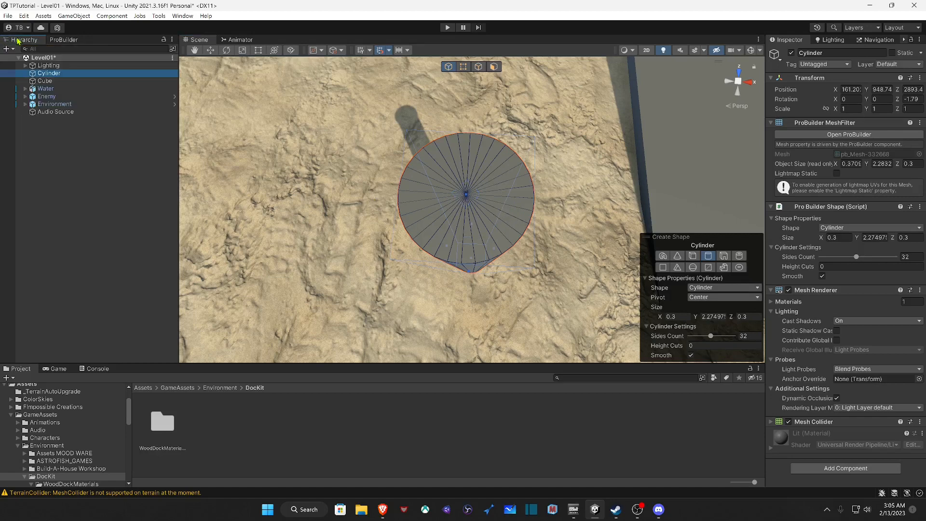
pyautogui.click(57, 40)
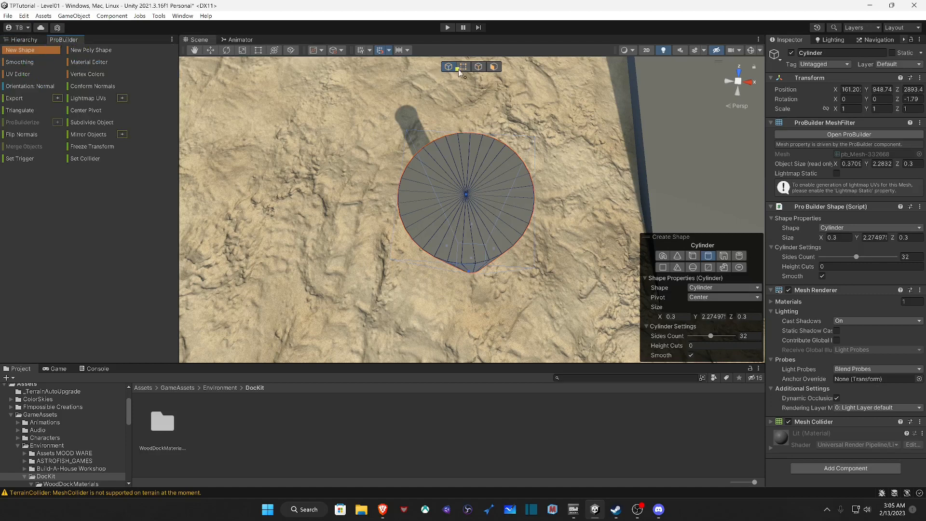
pyautogui.click(494, 66)
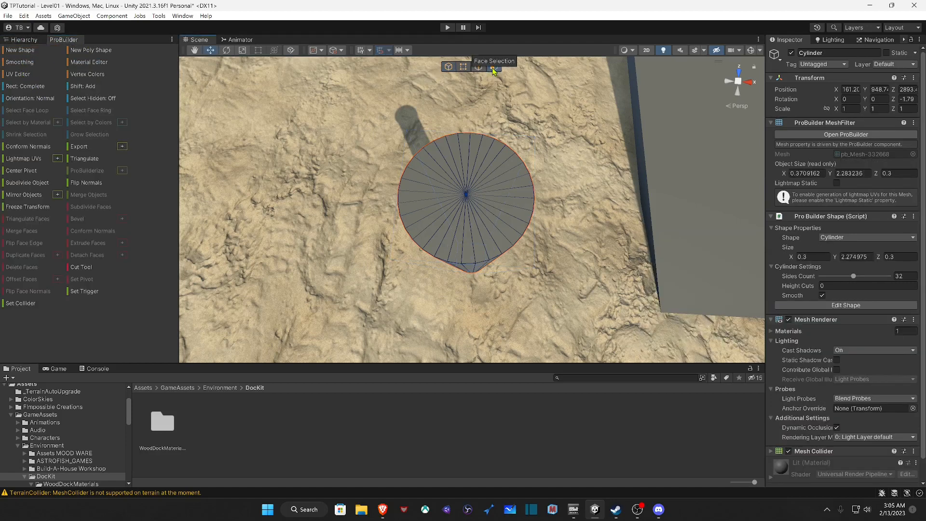
pyautogui.click(473, 154)
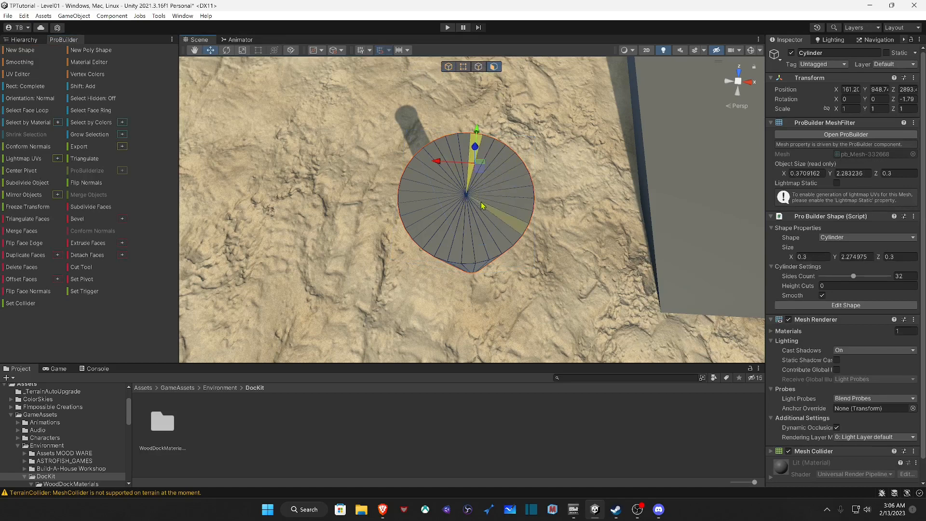
pyautogui.keyDown('shift'); pyautogui.click(489, 158); pyautogui.keyUp('shift')
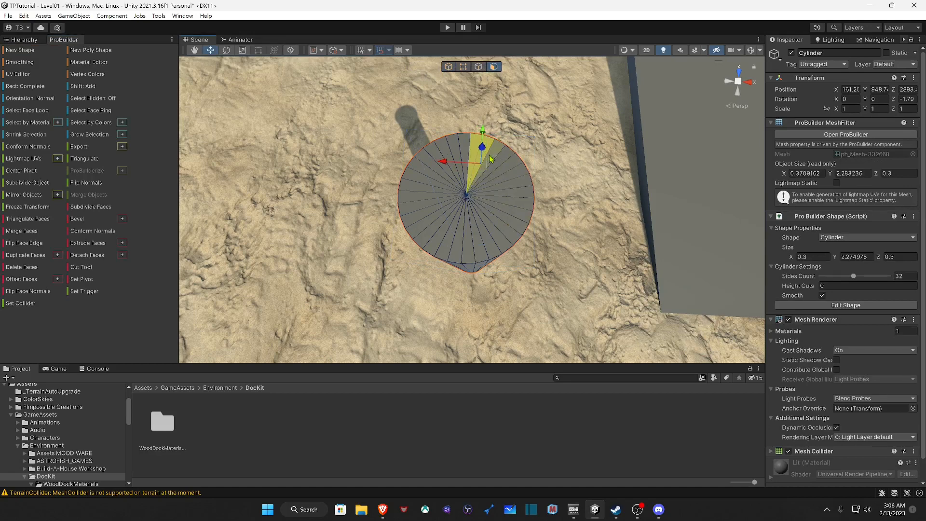
pyautogui.keyDown('shift'); pyautogui.click(497, 159); pyautogui.keyUp('shift')
pyautogui.keyDown('shift'); pyautogui.click(511, 175); pyautogui.keyUp('shift')
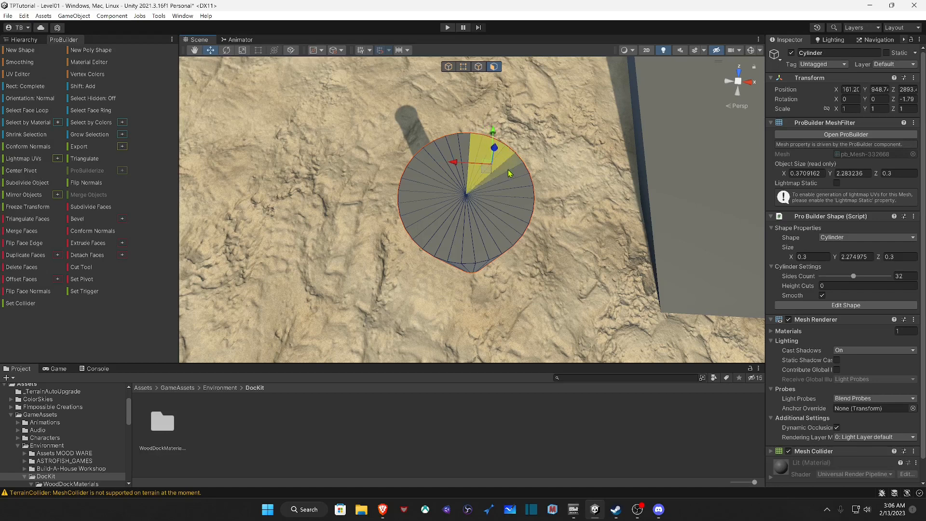
pyautogui.click(511, 176)
pyautogui.keyDown('shift'); pyautogui.click(520, 184); pyautogui.keyUp('shift')
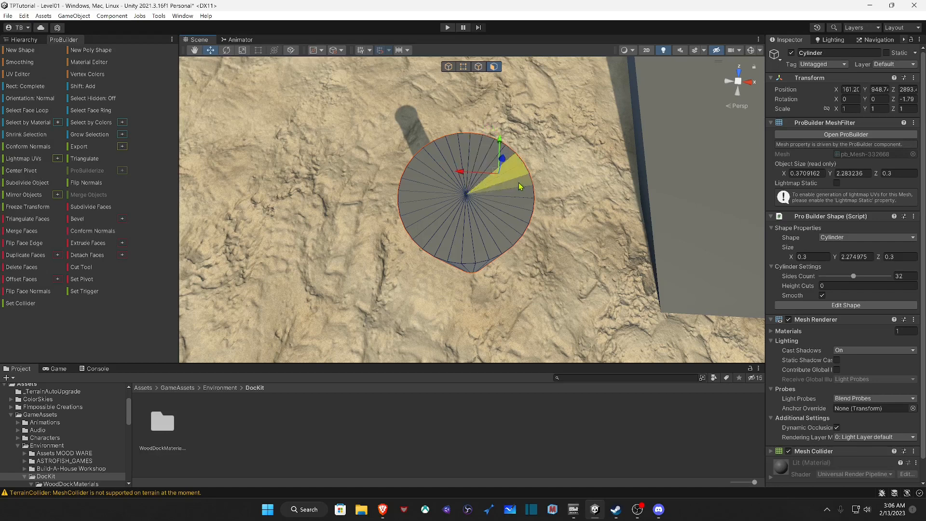
pyautogui.keyDown('shift'); pyautogui.click(520, 191); pyautogui.keyUp('shift')
pyautogui.keyDown('shift'); pyautogui.click(521, 197); pyautogui.keyUp('shift')
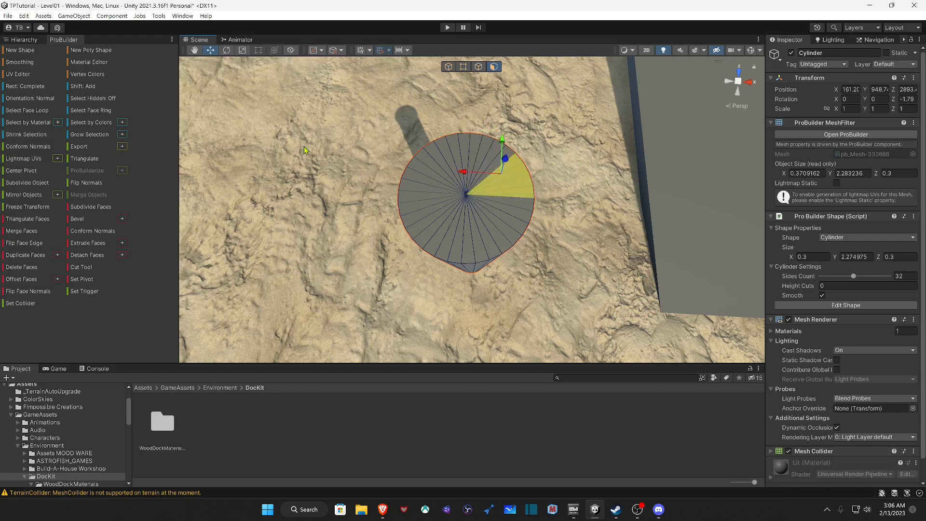
# Step: Extend the selection around the entire top cap with Select Face Ring and Select Face Loop, and merge the selected faces
pyautogui.click(89, 114)
pyautogui.click(89, 114)
pyautogui.click(90, 114)
pyautogui.click(90, 115)
pyautogui.click(89, 114)
pyautogui.click(90, 114)
pyautogui.click(90, 114)
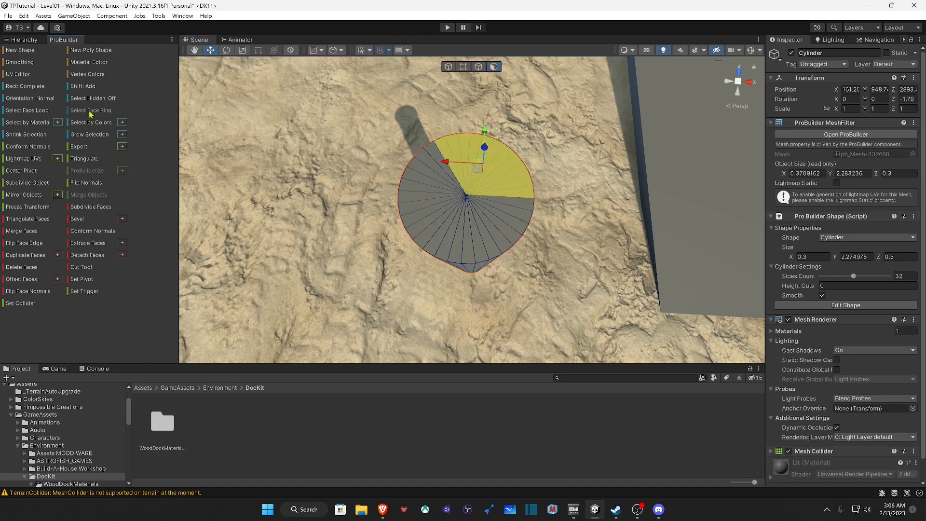
pyautogui.click(90, 114)
pyautogui.click(43, 114)
pyautogui.click(43, 115)
pyautogui.click(43, 114)
pyautogui.click(43, 115)
pyautogui.click(43, 114)
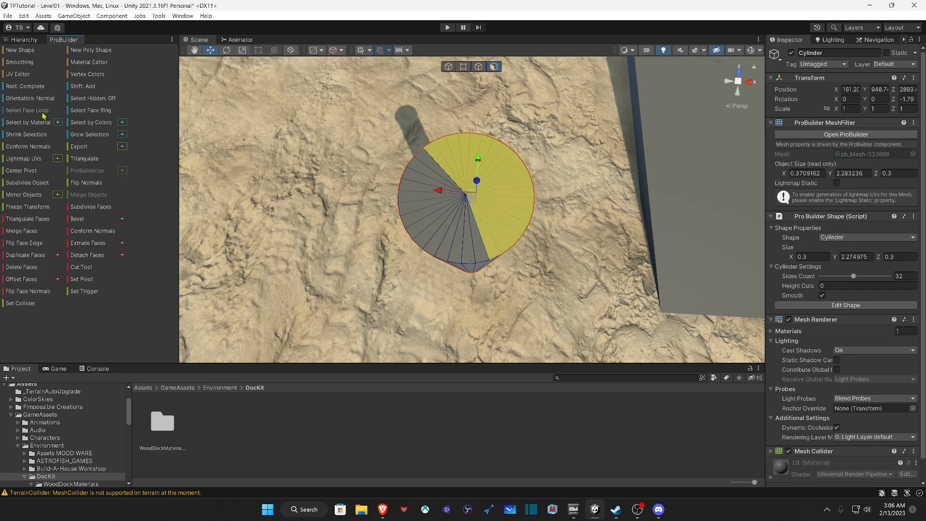
pyautogui.click(43, 115)
pyautogui.click(43, 114)
pyautogui.click(43, 115)
pyautogui.click(43, 115)
pyautogui.click(43, 115)
pyautogui.click(43, 114)
pyautogui.click(43, 115)
pyautogui.click(43, 115)
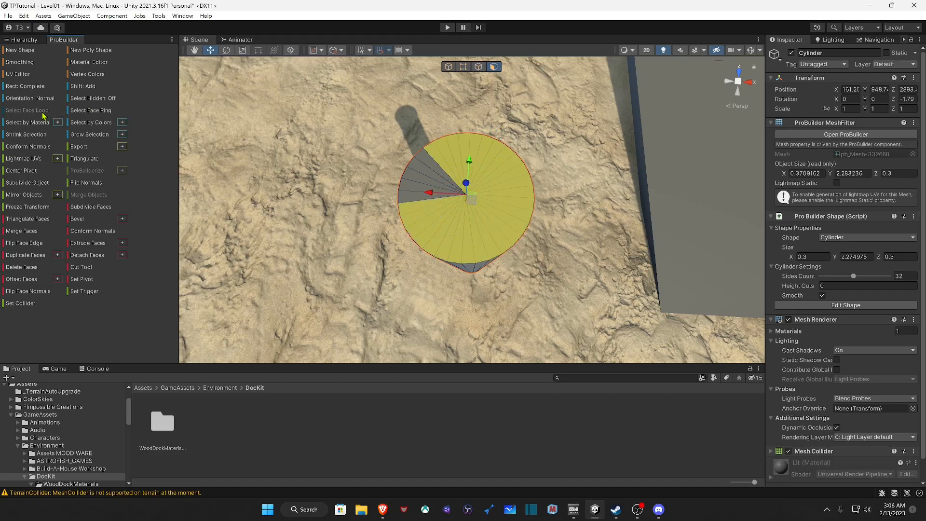
pyautogui.click(43, 115)
pyautogui.click(43, 115)
pyautogui.click(43, 115)
pyautogui.click(43, 114)
pyautogui.click(43, 114)
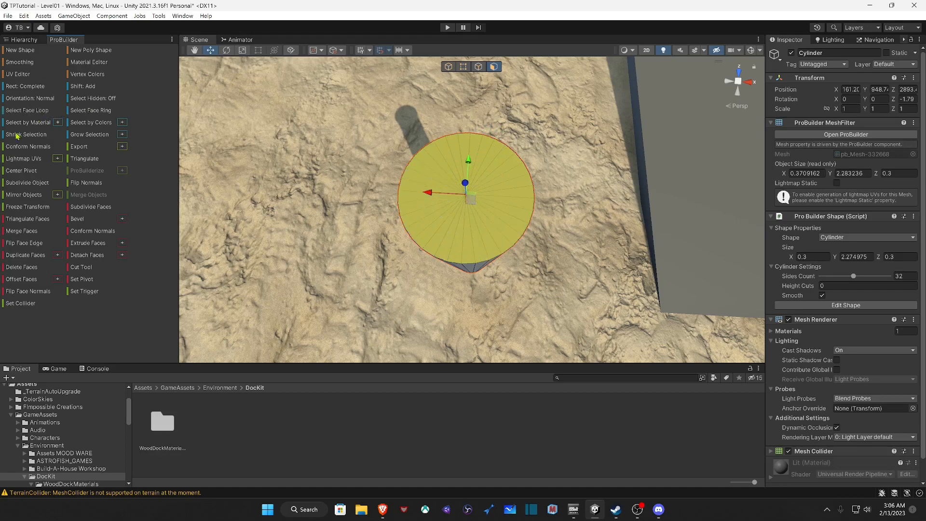
pyautogui.click(14, 233)
# Step: Select adjacent wedges on the cylinder's bottom cap, extend the selection around the whole cap with Select Face Ring, and merge the faces
pyautogui.press('w')
pyautogui.moveTo(475, 211); pyautogui.dragTo(453, 238, button='right')
pyautogui.click(453, 238)
pyautogui.click(453, 237)
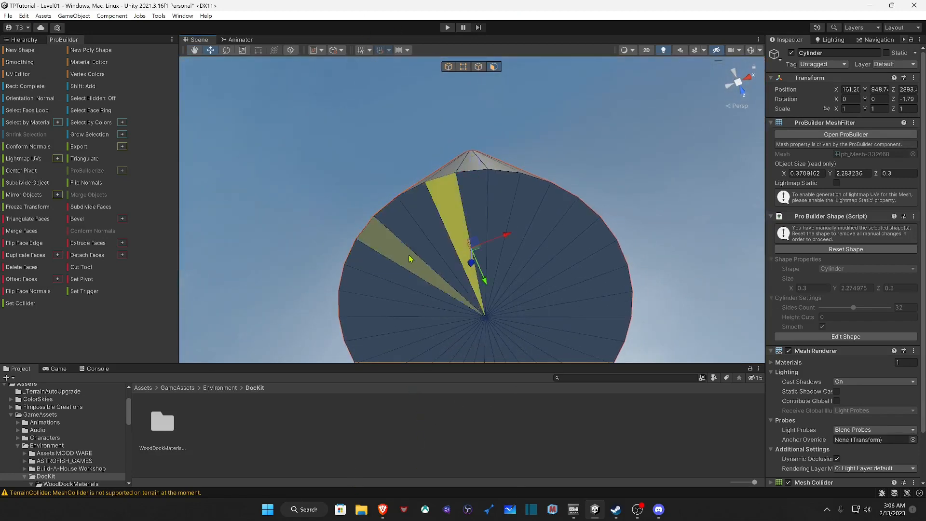
pyautogui.click(84, 111)
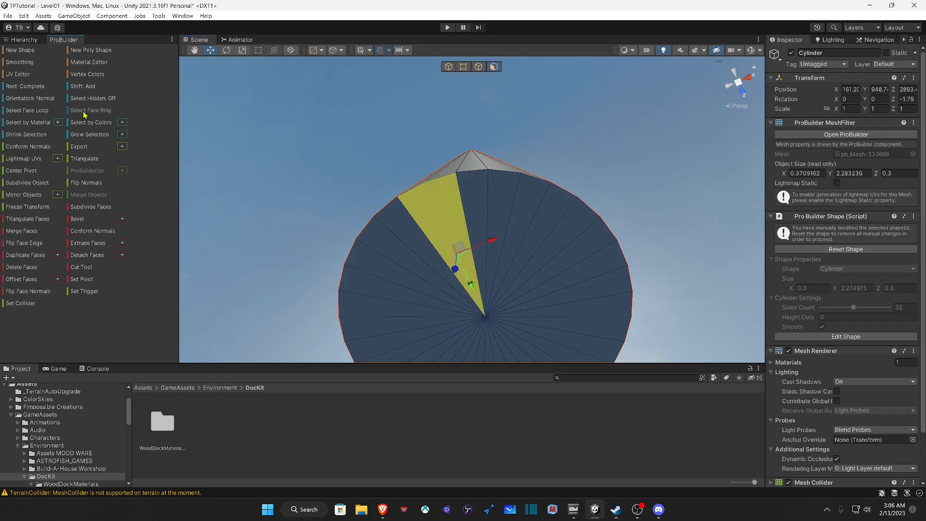
pyautogui.click(84, 112)
pyautogui.click(84, 112)
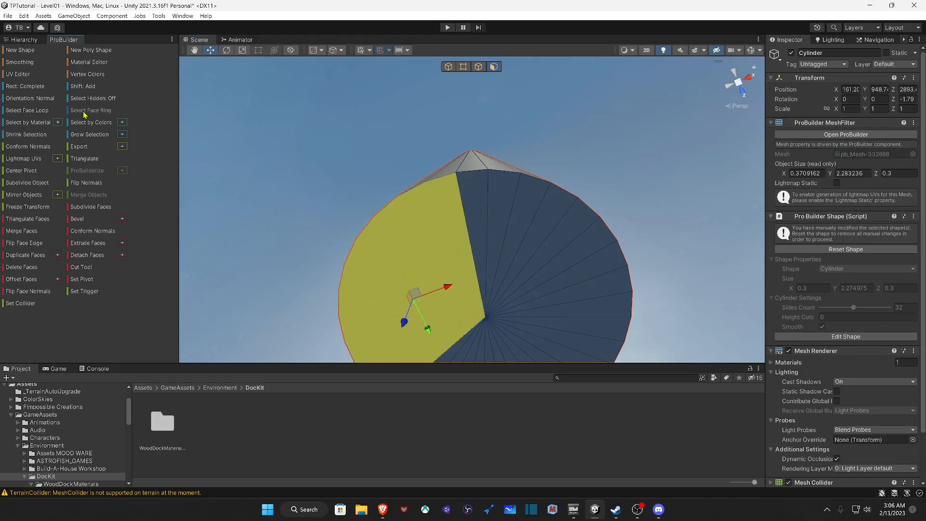
pyautogui.click(84, 111)
pyautogui.click(83, 112)
pyautogui.click(84, 112)
pyautogui.click(84, 112)
pyautogui.click(84, 112)
pyautogui.click(84, 112)
pyautogui.click(84, 112)
pyautogui.click(84, 112)
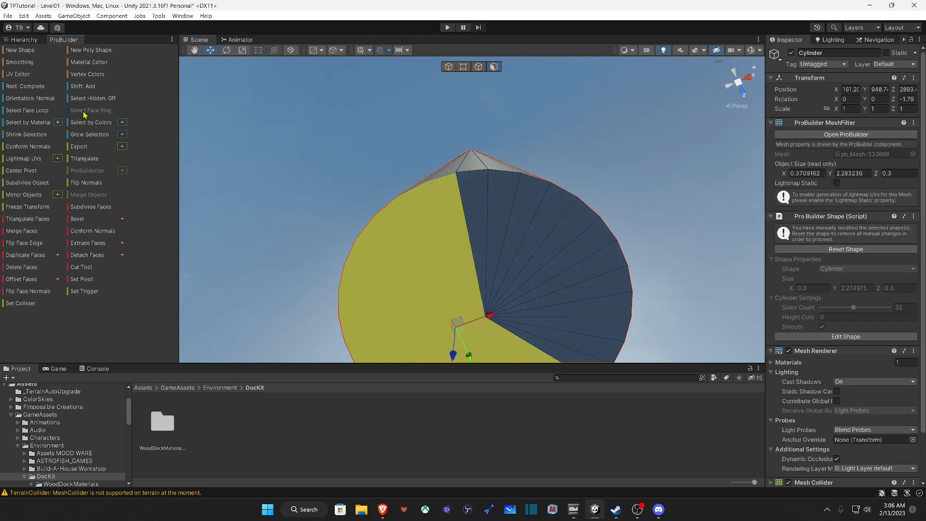
pyautogui.click(83, 112)
pyautogui.click(84, 111)
pyautogui.click(83, 112)
pyautogui.click(84, 112)
pyautogui.click(84, 112)
pyautogui.click(83, 112)
pyautogui.click(83, 112)
pyautogui.click(84, 112)
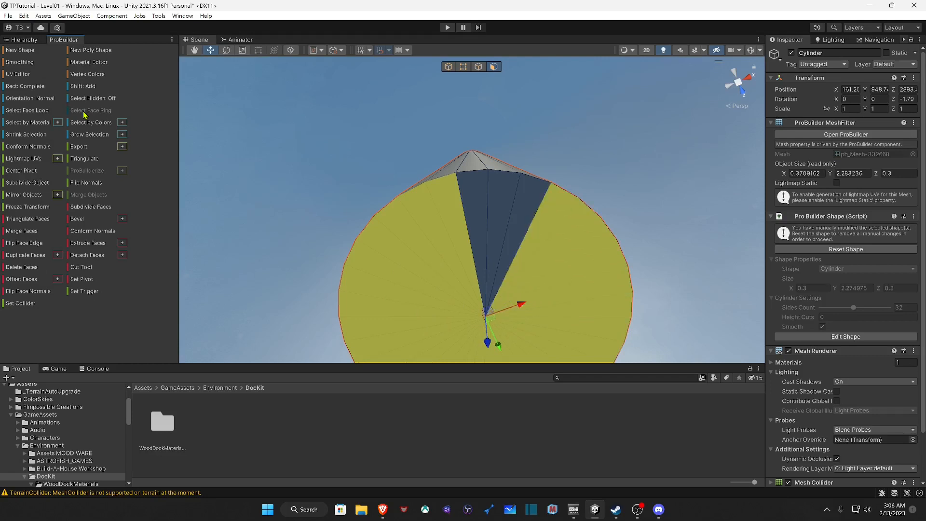
pyautogui.click(83, 112)
pyautogui.click(83, 112)
pyautogui.click(83, 112)
pyautogui.click(84, 112)
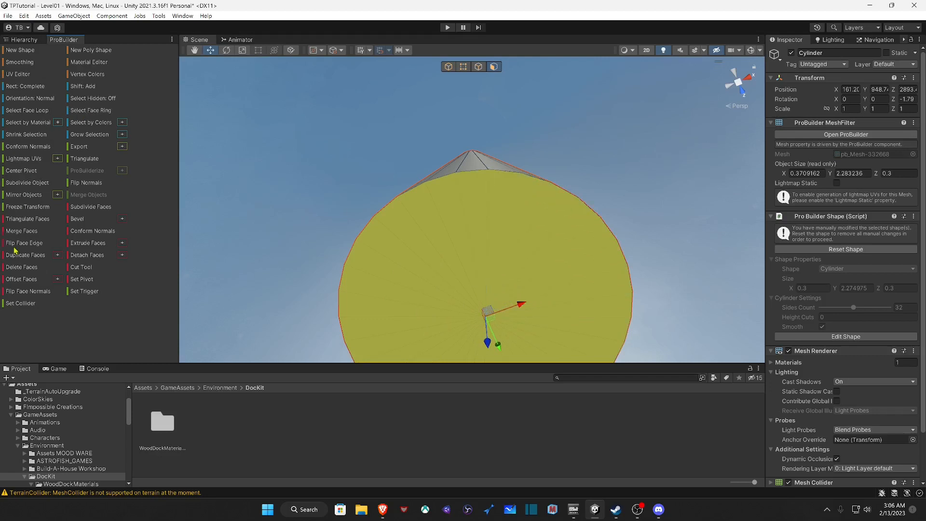
pyautogui.click(23, 234)
# Step: Examine the narrow vertical side faces of the cylinder and the plank beside it
pyautogui.moveTo(395, 236); pyautogui.dragTo(480, 248, button='right')
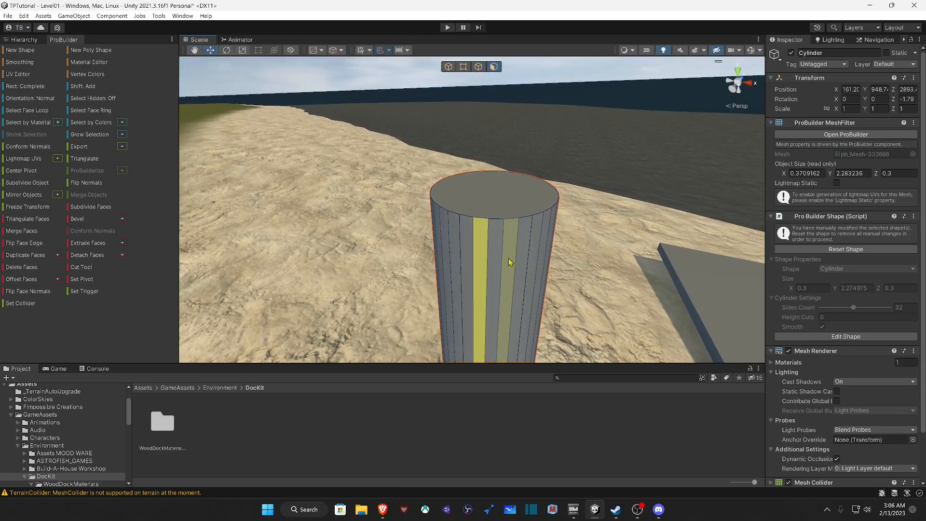
pyautogui.moveTo(500, 277)
pyautogui.mouseDown(button='right')
pyautogui.moveTo(446, 275)
pyautogui.moveTo(490, 278)
pyautogui.mouseUp(button='right')
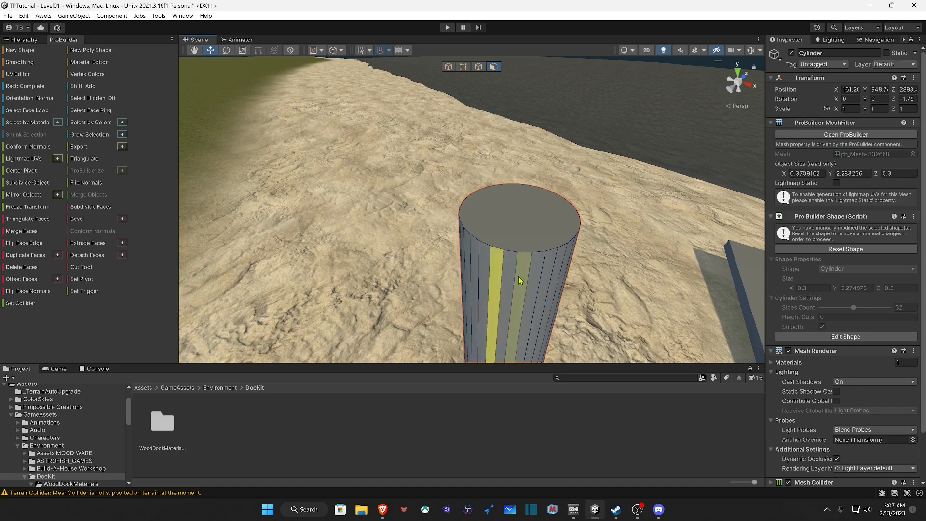
pyautogui.keyDown('alt'); pyautogui.moveTo(505, 276); pyautogui.dragTo(504, 284); pyautogui.keyUp('alt')
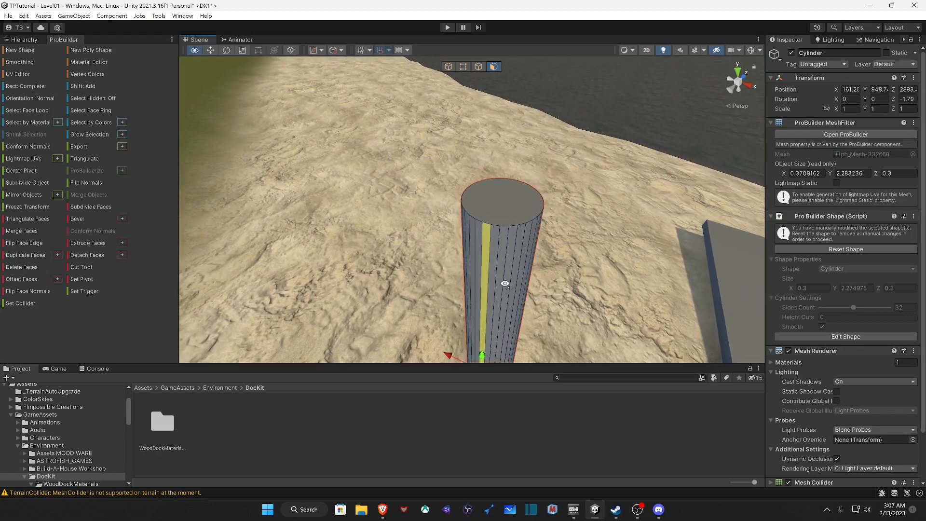
pyautogui.click(488, 247)
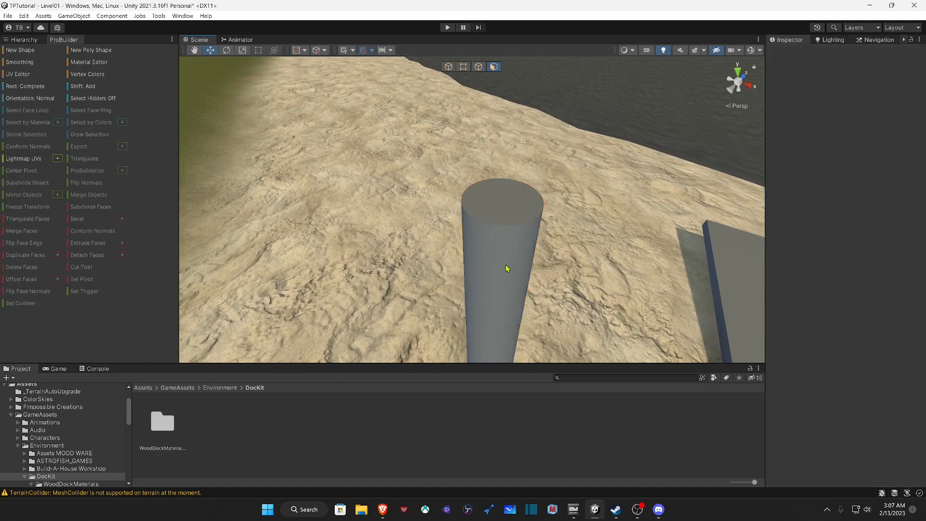
pyautogui.press('w')
pyautogui.moveTo(506, 265); pyautogui.dragTo(663, 248, button='right')
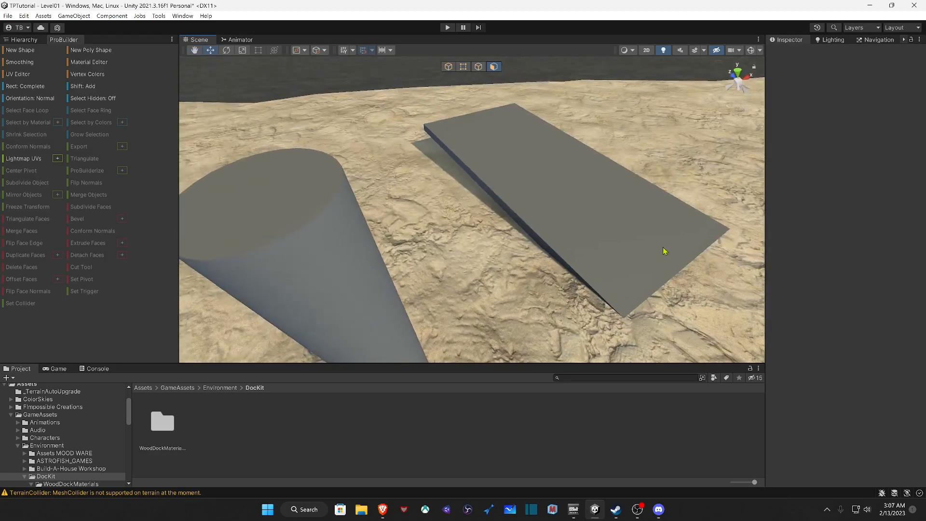
pyautogui.click(665, 251)
# Step: Select a band of adjacent vertical side faces covering about a quarter of the cylinder and merge them into one face
pyautogui.click(303, 256)
pyautogui.moveTo(319, 259); pyautogui.dragTo(147, 252, button='right')
pyautogui.press('s')
pyautogui.press('d')
pyautogui.press('a')
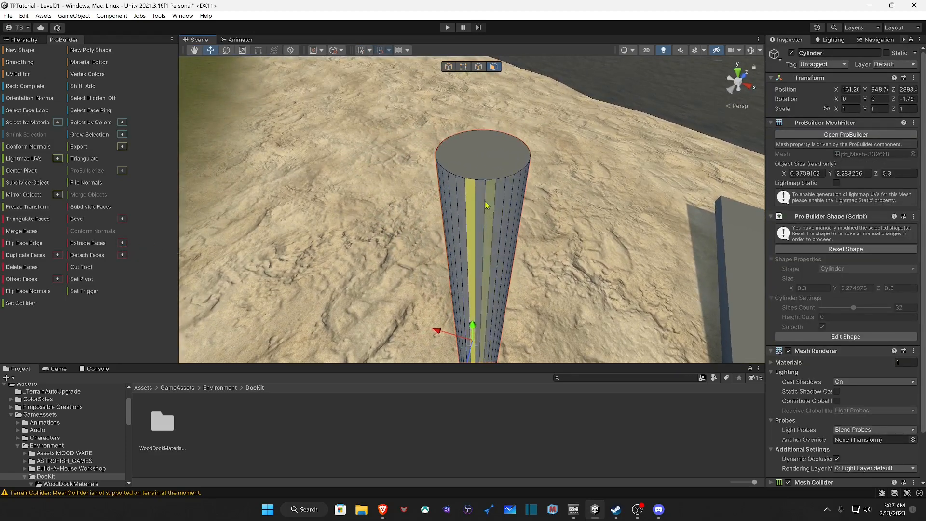
pyautogui.keyDown('shift'); pyautogui.click(487, 205); pyautogui.keyUp('shift')
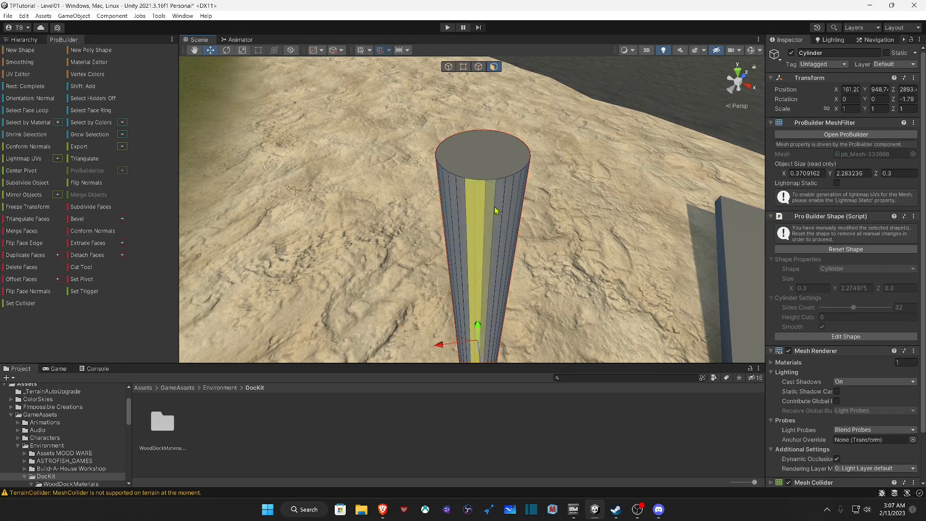
pyautogui.keyDown('shift'); pyautogui.click(496, 210); pyautogui.keyUp('shift')
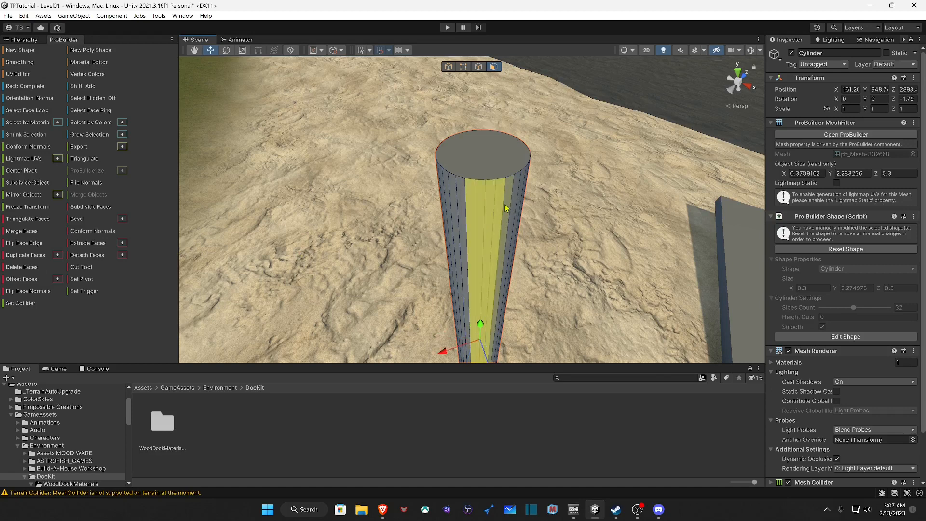
pyautogui.keyDown('shift'); pyautogui.click(506, 207); pyautogui.keyUp('shift')
pyautogui.keyDown('shift'); pyautogui.click(518, 205); pyautogui.keyUp('shift')
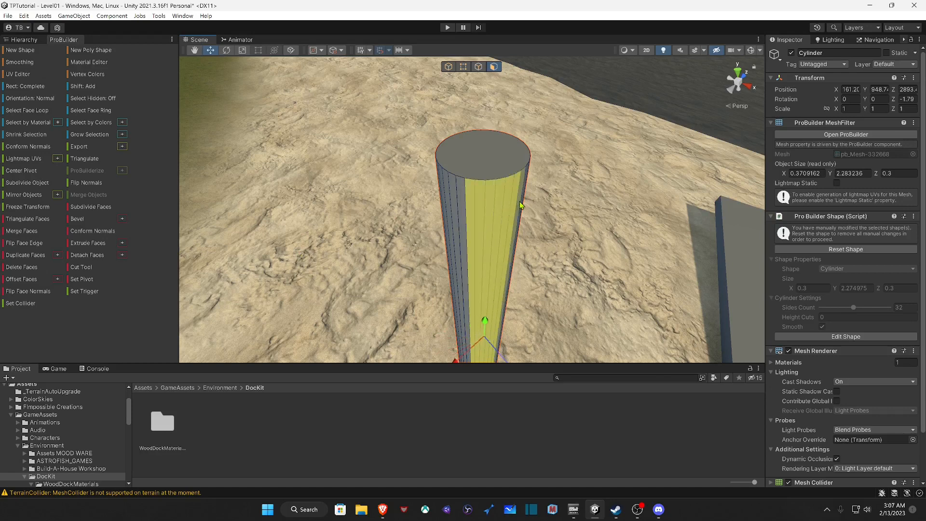
pyautogui.keyDown('shift'); pyautogui.click(462, 201); pyautogui.keyUp('shift')
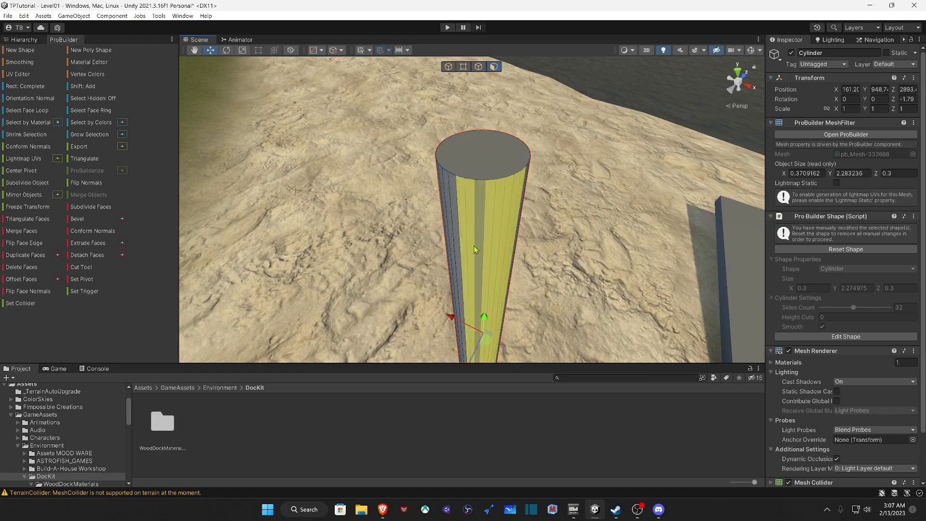
pyautogui.keyDown('shift'); pyautogui.click(476, 246); pyautogui.keyUp('shift')
pyautogui.click(21, 234)
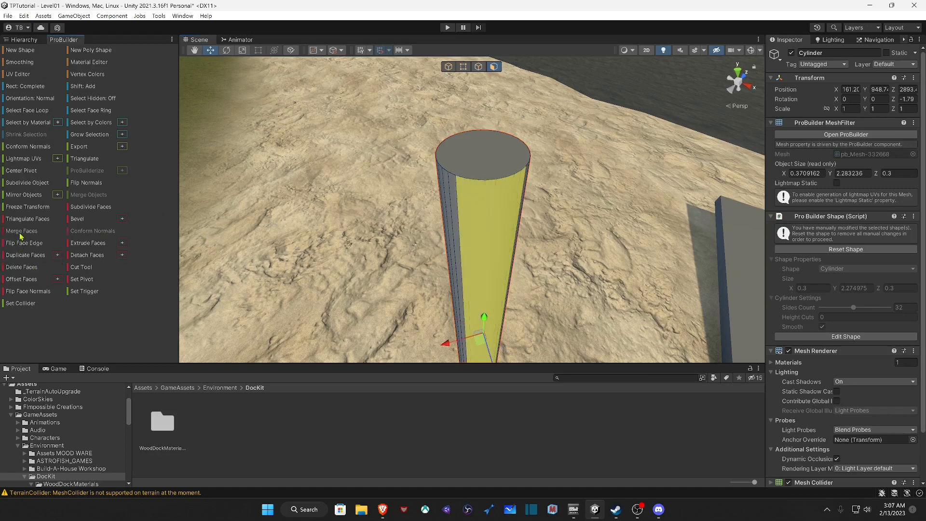
# Step: Select the next run of unmerged side faces around the cylinder and merge them into a second wide face
pyautogui.keyDown('alt'); pyautogui.moveTo(487, 249); pyautogui.dragTo(638, 227); pyautogui.keyUp('alt')
pyautogui.click(522, 231)
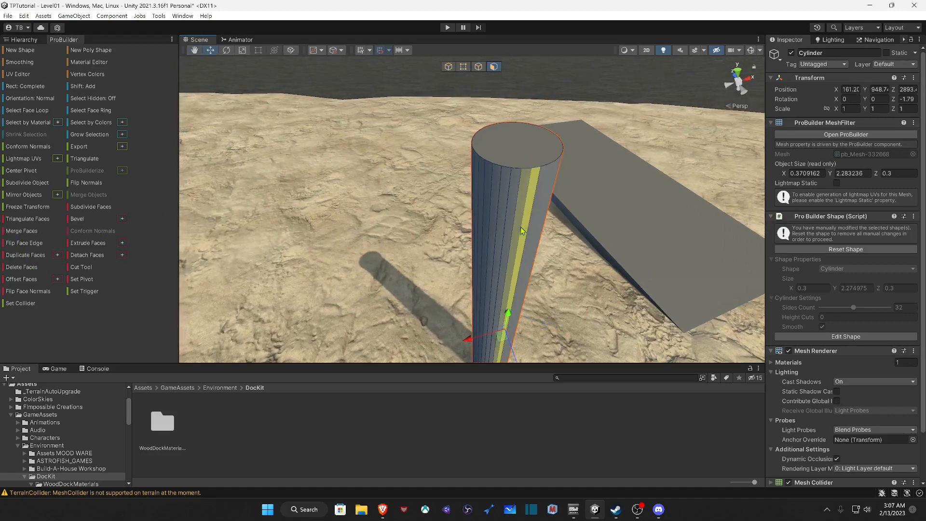
pyautogui.keyDown('shift'); pyautogui.click(516, 226); pyautogui.keyUp('shift')
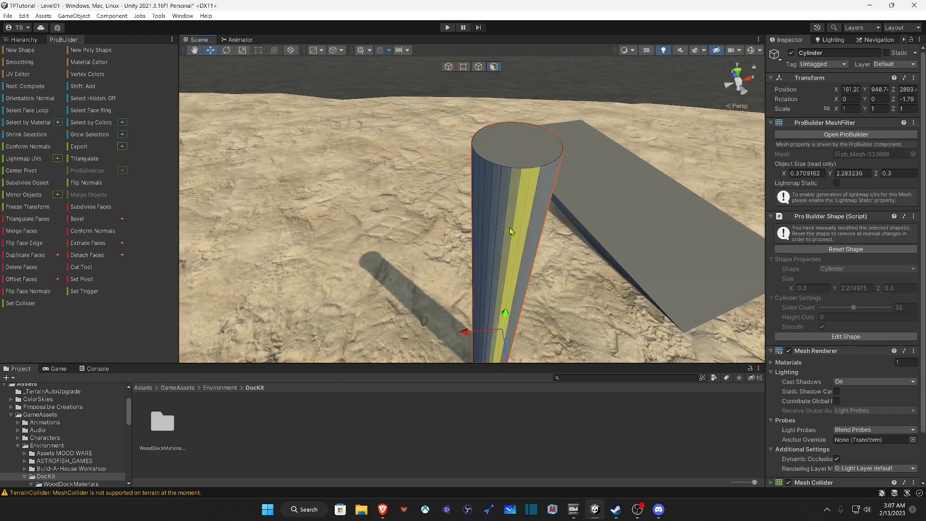
pyautogui.keyDown('shift'); pyautogui.click(507, 229); pyautogui.keyUp('shift')
pyautogui.keyDown('shift'); pyautogui.click(502, 231); pyautogui.keyUp('shift')
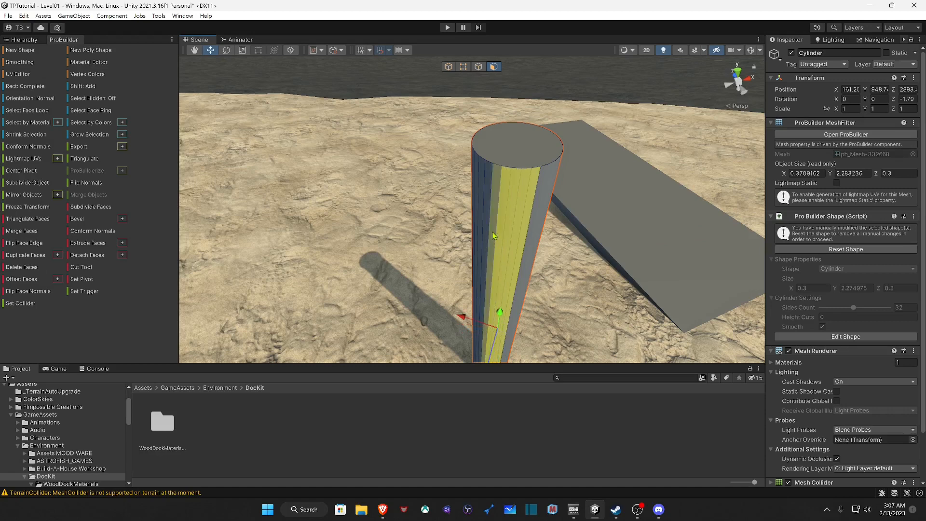
pyautogui.keyDown('shift'); pyautogui.click(494, 232); pyautogui.keyUp('shift')
pyautogui.keyDown('shift'); pyautogui.click(484, 231); pyautogui.keyUp('shift')
pyautogui.keyDown('shift'); pyautogui.click(481, 230); pyautogui.keyUp('shift')
pyautogui.keyDown('shift'); pyautogui.click(478, 229); pyautogui.keyUp('shift')
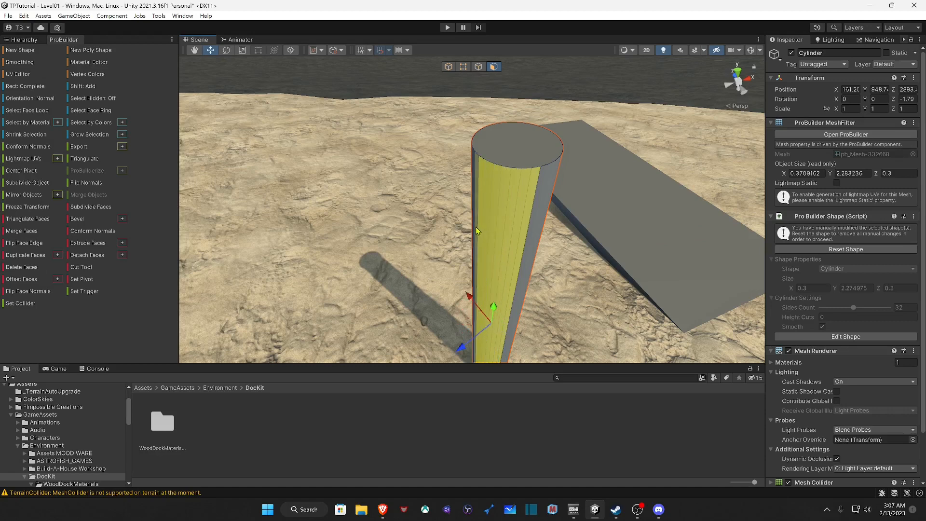
pyautogui.keyDown('shift'); pyautogui.click(475, 226); pyautogui.keyUp('shift')
pyautogui.click(26, 233)
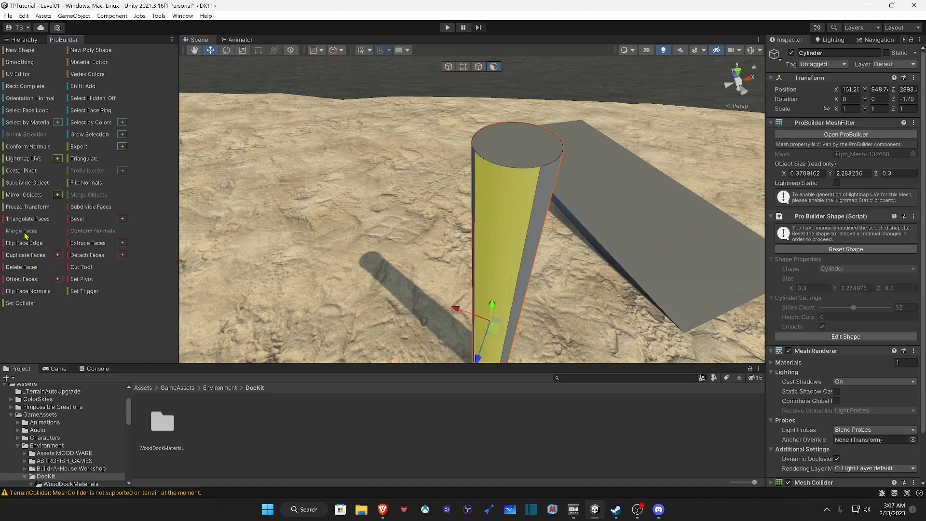
# Step: Select a third group of adjacent side faces on the cylinder's opposite side, beside the plank's end, and merge them
pyautogui.keyDown('alt'); pyautogui.moveTo(404, 252); pyautogui.dragTo(723, 223); pyautogui.keyUp('alt')
pyautogui.moveTo(724, 223); pyautogui.dragTo(713, 217, button='right')
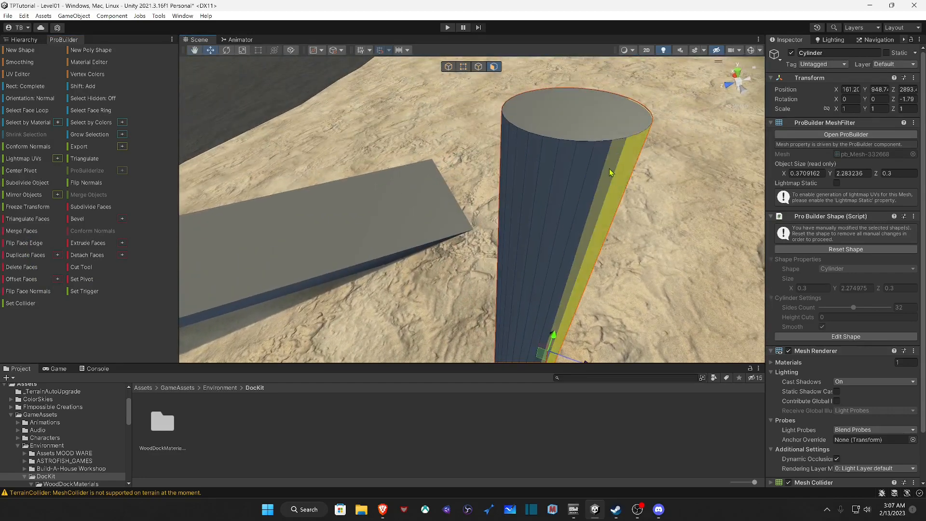
pyautogui.click(605, 194)
pyautogui.keyDown('shift'); pyautogui.click(589, 190); pyautogui.keyUp('shift')
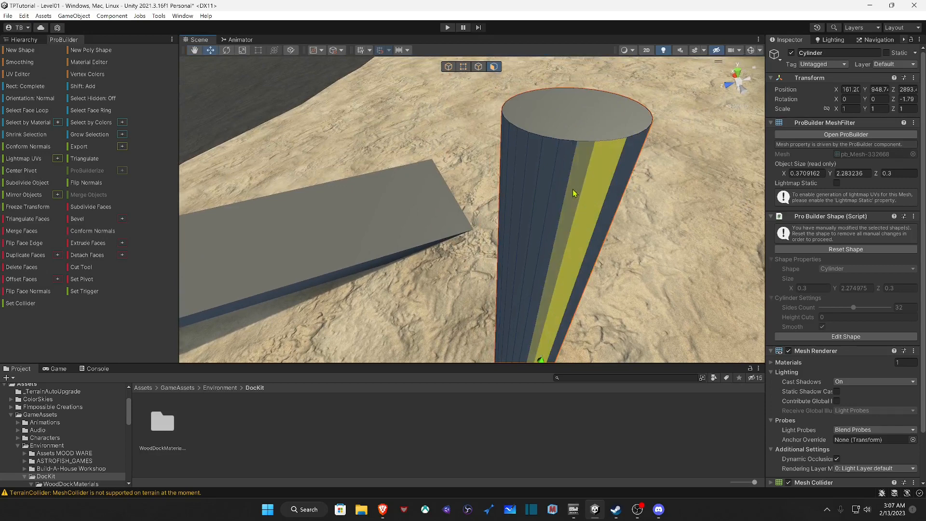
pyautogui.keyDown('shift'); pyautogui.click(574, 190); pyautogui.keyUp('shift')
pyautogui.keyDown('shift'); pyautogui.click(559, 188); pyautogui.keyUp('shift')
pyautogui.keyDown('shift'); pyautogui.click(537, 184); pyautogui.keyUp('shift')
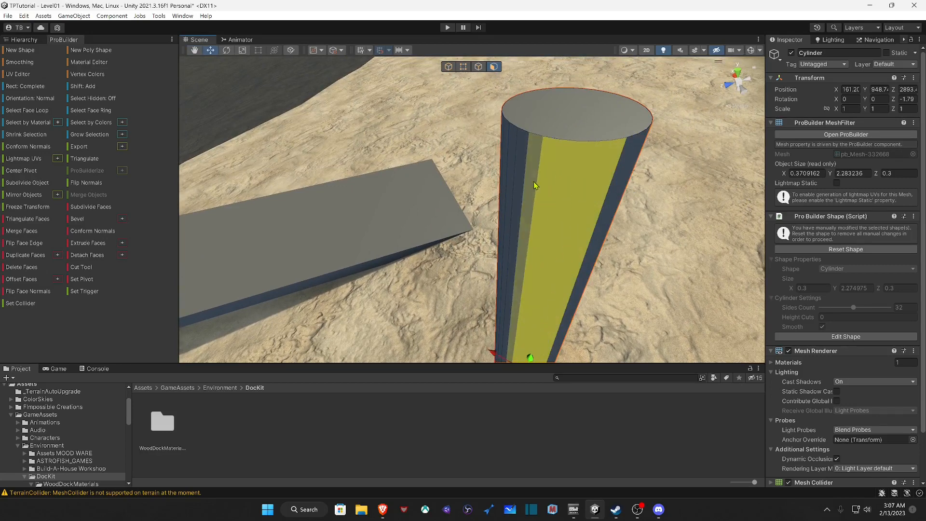
pyautogui.keyDown('shift'); pyautogui.click(534, 181); pyautogui.keyUp('shift')
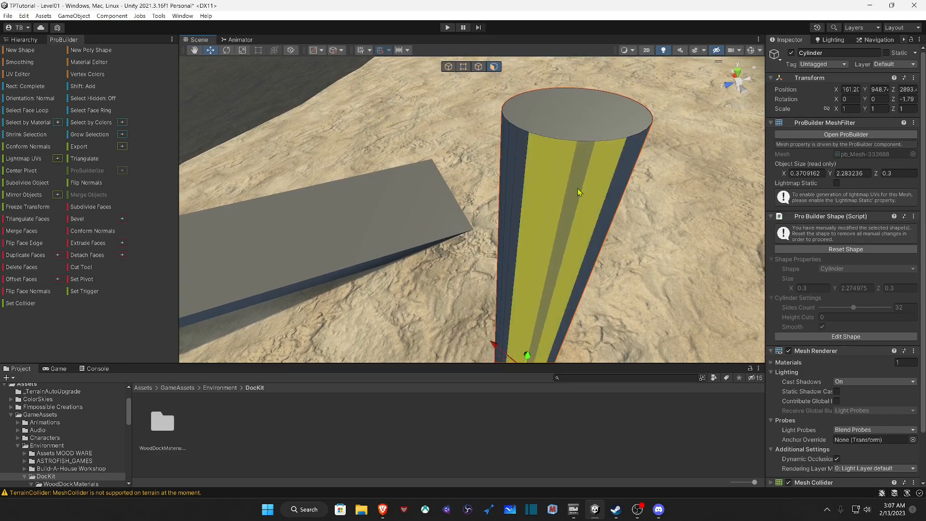
pyautogui.keyDown('shift'); pyautogui.click(525, 185); pyautogui.keyUp('shift')
pyautogui.keyDown('shift'); pyautogui.click(510, 175); pyautogui.keyUp('shift')
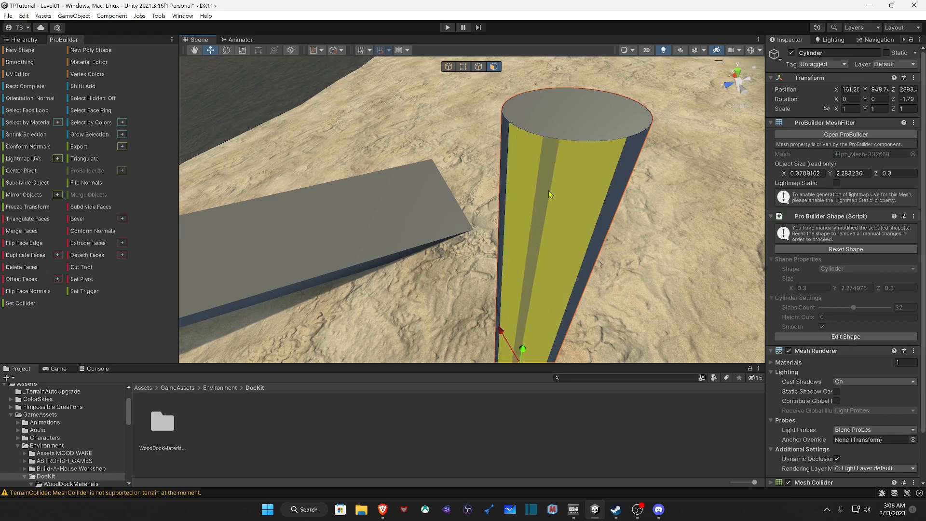
pyautogui.click(22, 231)
# Step: Select the remaining unmerged side faces of the cylinder and merge them into a fourth wide face
pyautogui.moveTo(541, 208); pyautogui.dragTo(709, 192, button='right')
pyautogui.press('s')
pyautogui.press('a')
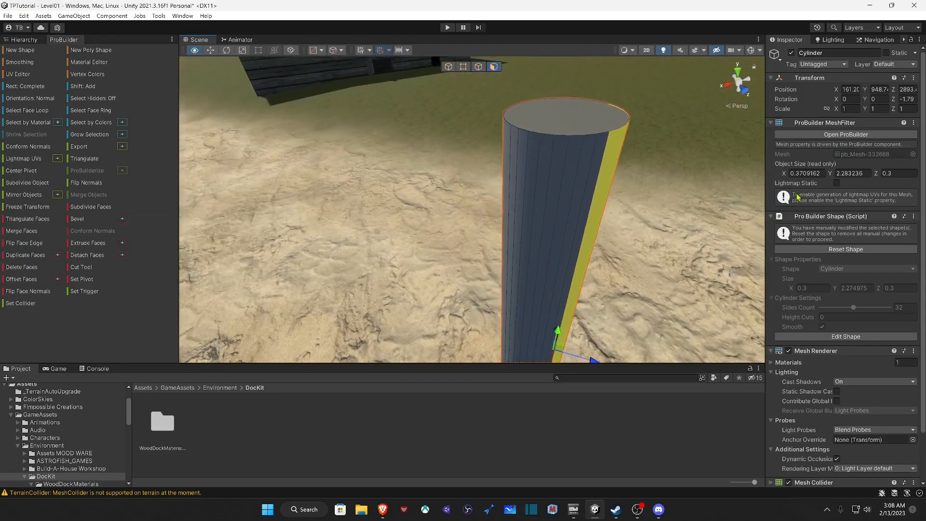
pyautogui.keyDown('shift'); pyautogui.click(584, 181); pyautogui.keyUp('shift')
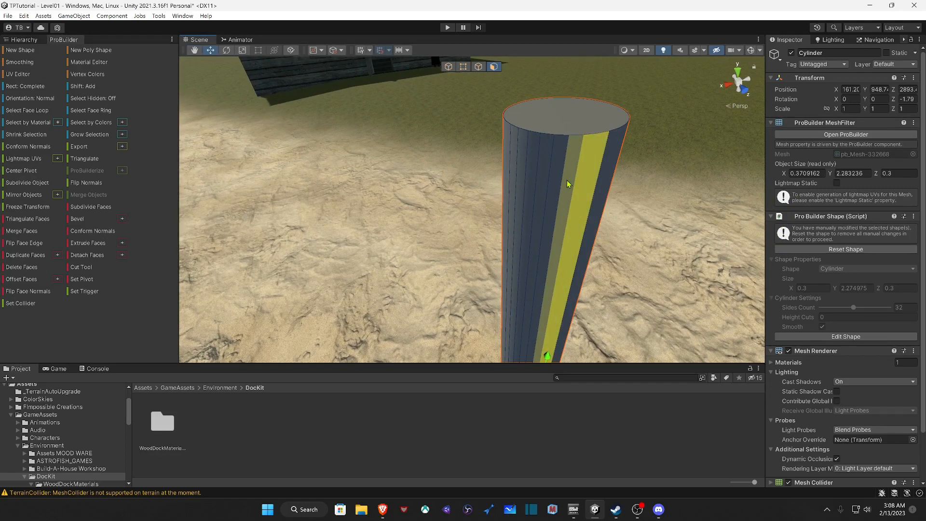
pyautogui.keyDown('shift'); pyautogui.click(555, 186); pyautogui.keyUp('shift')
pyautogui.keyDown('shift'); pyautogui.click(544, 187); pyautogui.keyUp('shift')
pyautogui.keyDown('shift'); pyautogui.click(535, 188); pyautogui.keyUp('shift')
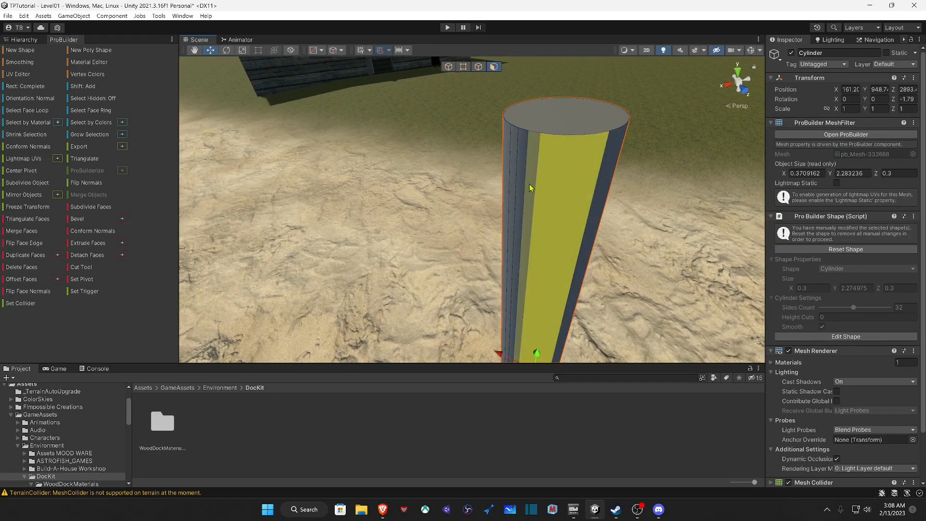
pyautogui.keyDown('shift'); pyautogui.click(528, 186); pyautogui.keyUp('shift')
pyautogui.keyDown('shift'); pyautogui.click(522, 187); pyautogui.keyUp('shift')
pyautogui.keyDown('shift'); pyautogui.click(516, 186); pyautogui.keyUp('shift')
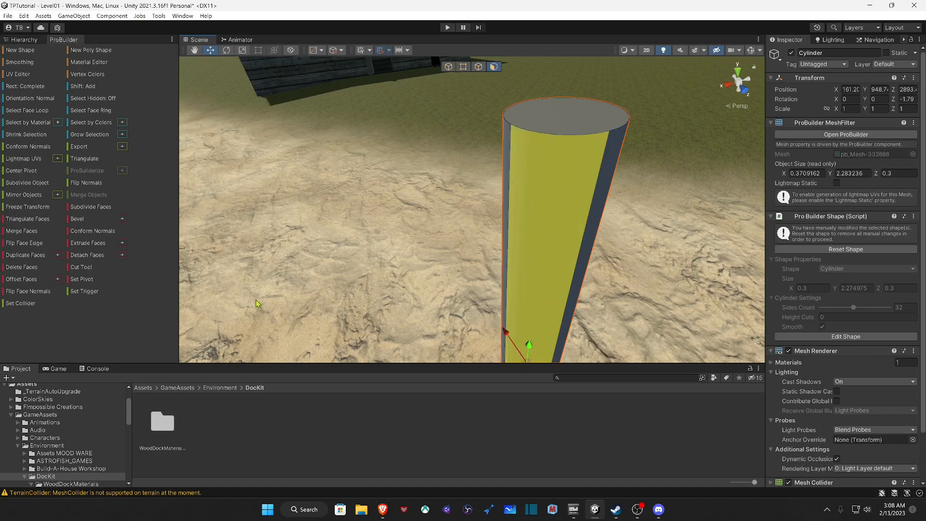
pyautogui.click(27, 236)
# Step: Enlarge the project browser area and open the RetroLogTop folder inside WoodDockMaterials
pyautogui.moveTo(577, 236); pyautogui.dragTo(1, 355, button='right')
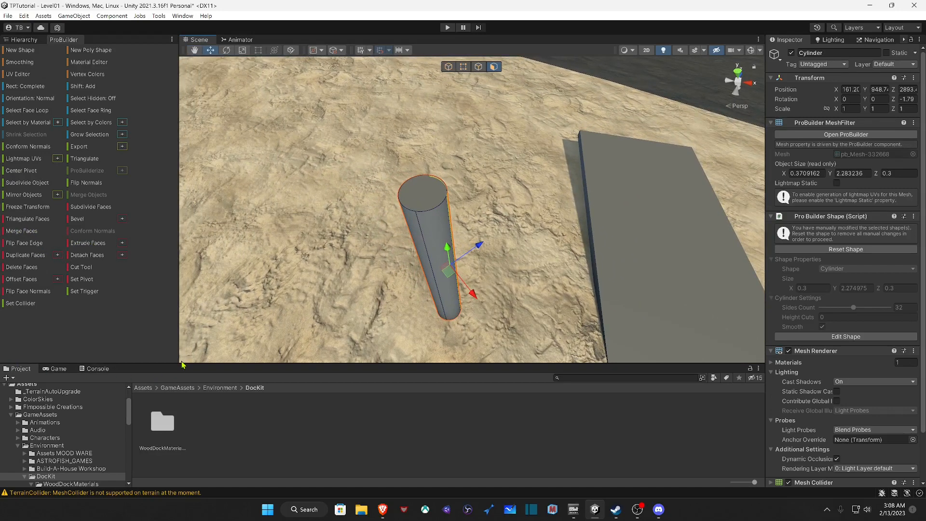
pyautogui.moveTo(181, 362); pyautogui.dragTo(187, 262)
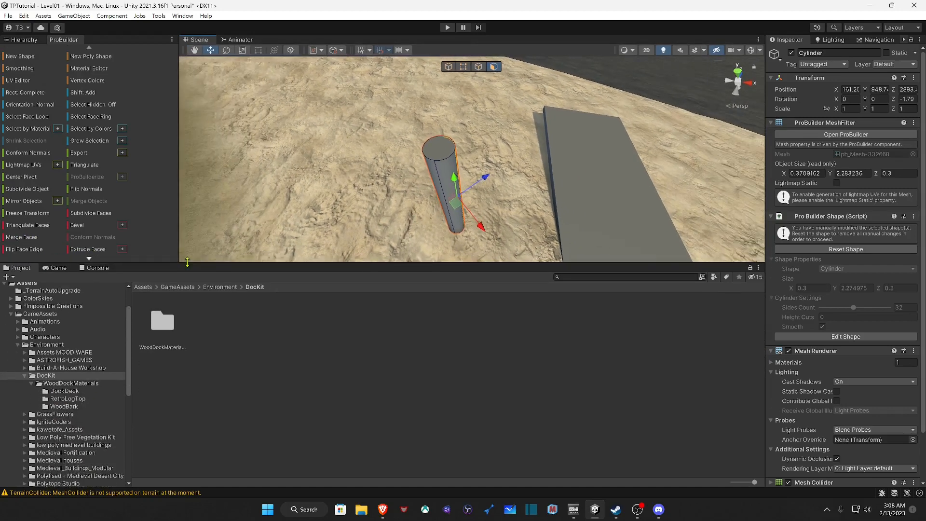
pyautogui.doubleClick(164, 323)
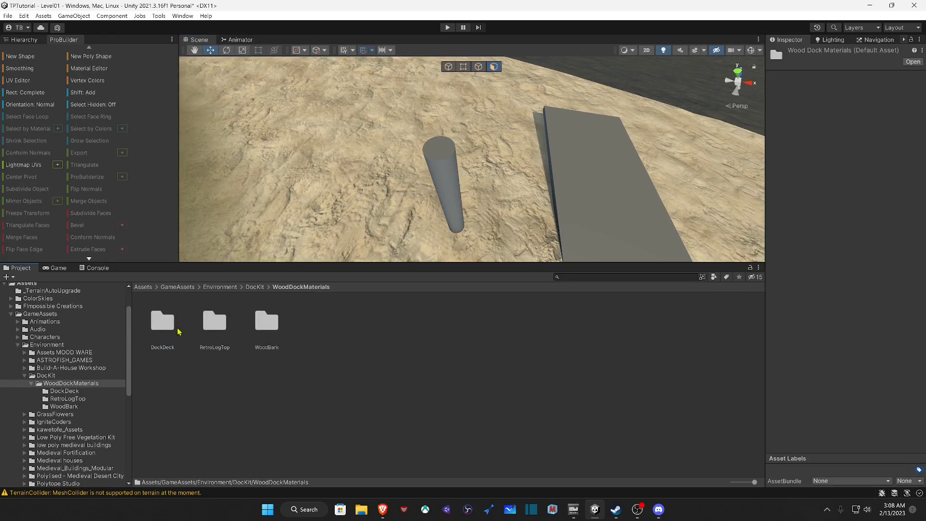
pyautogui.doubleClick(218, 326)
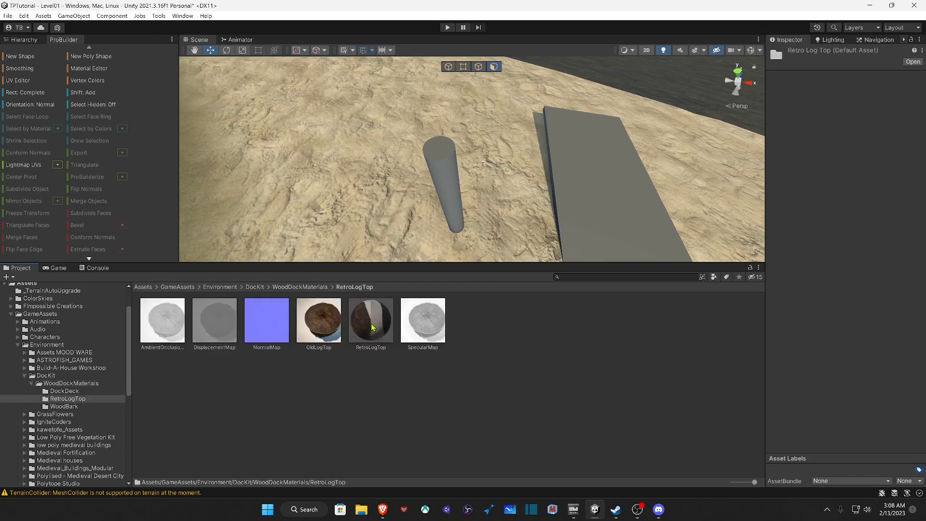
pyautogui.moveTo(373, 327); pyautogui.dragTo(451, 201)
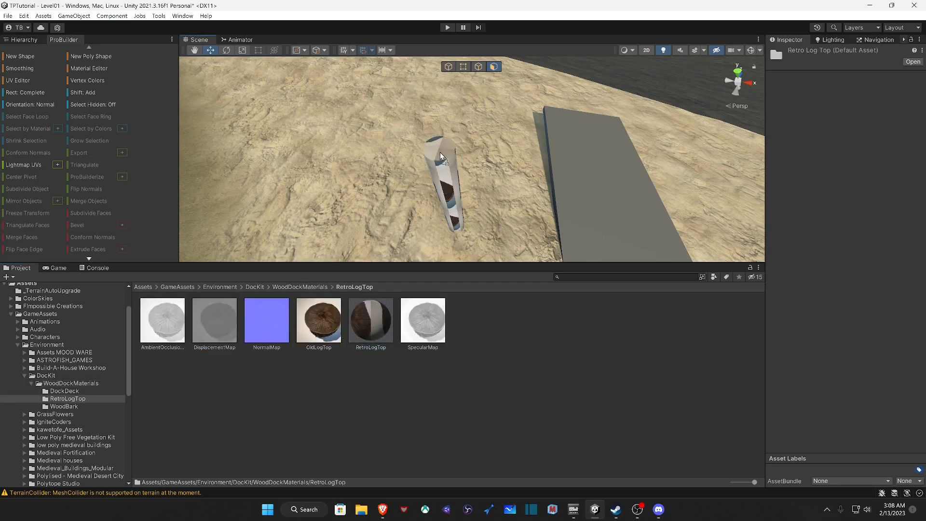
pyautogui.moveTo(452, 165); pyautogui.dragTo(474, 175, button='right')
pyautogui.hotkey('ctrl', 'z')
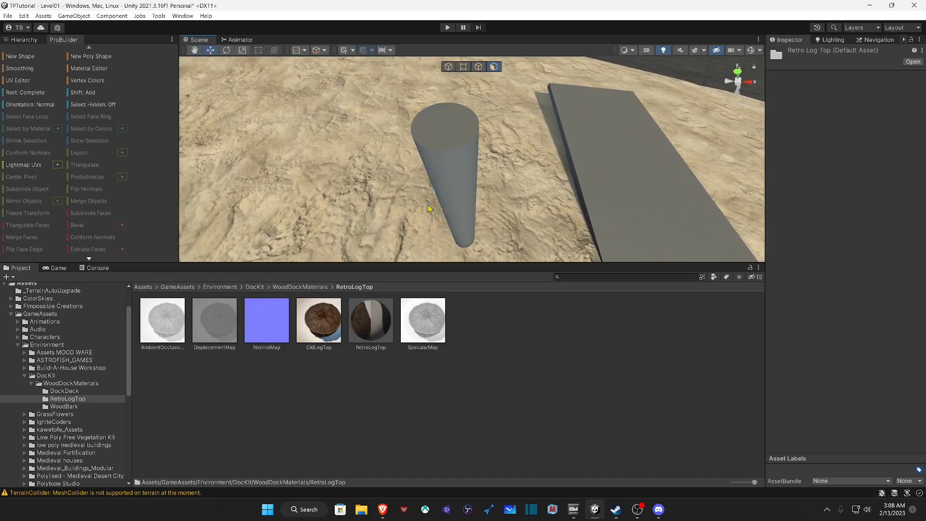
# Step: Apply the RetroLogTop material to the cylinder's top and bottom cap faces only
pyautogui.click(449, 143)
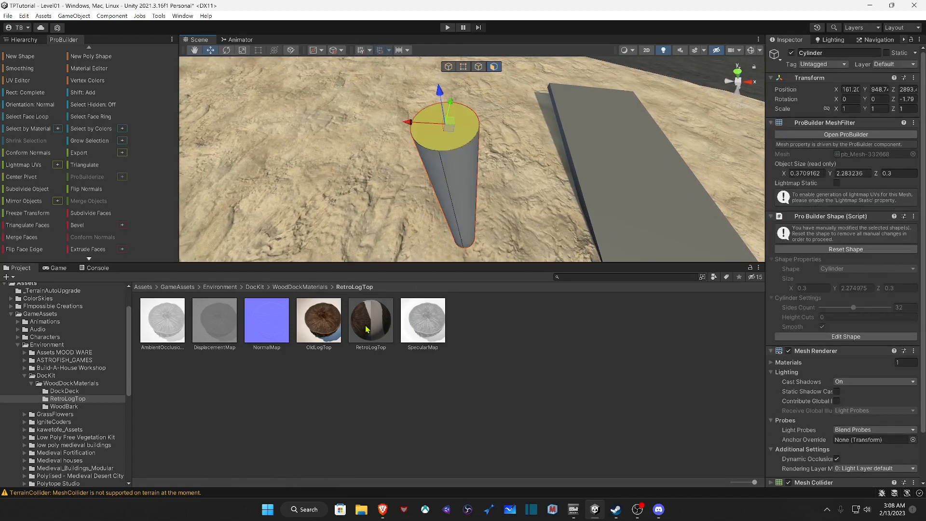
pyautogui.moveTo(368, 333); pyautogui.dragTo(434, 181)
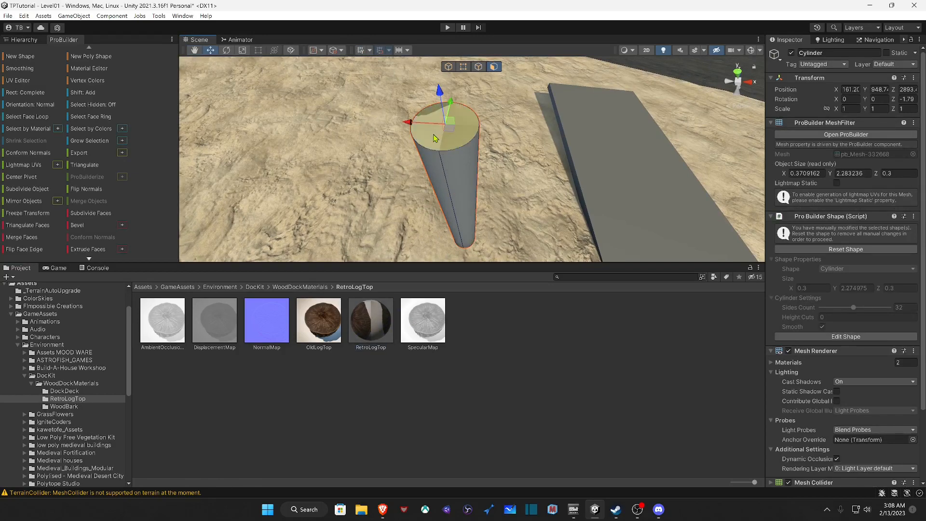
pyautogui.moveTo(434, 135); pyautogui.dragTo(277, 488, button='right')
pyautogui.press('s')
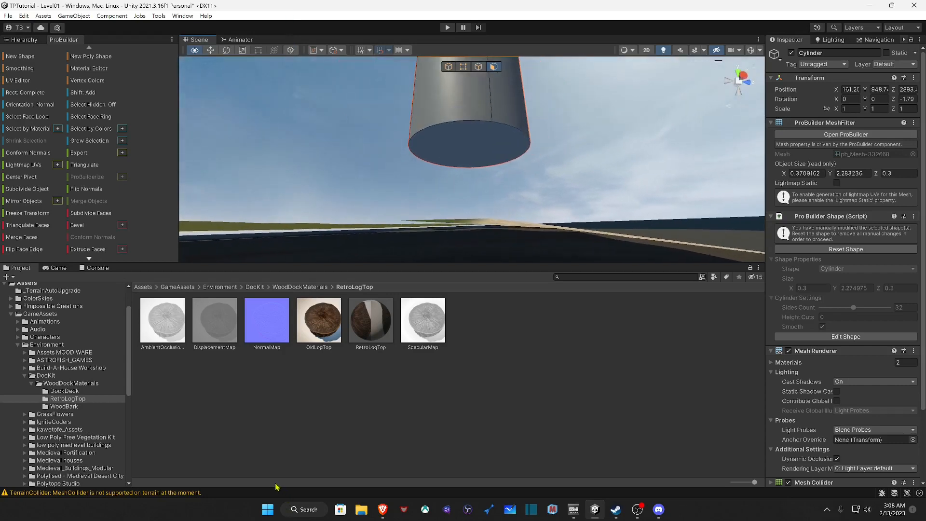
pyautogui.moveTo(366, 330); pyautogui.dragTo(460, 145)
pyautogui.moveTo(461, 144); pyautogui.dragTo(386, 147, button='right')
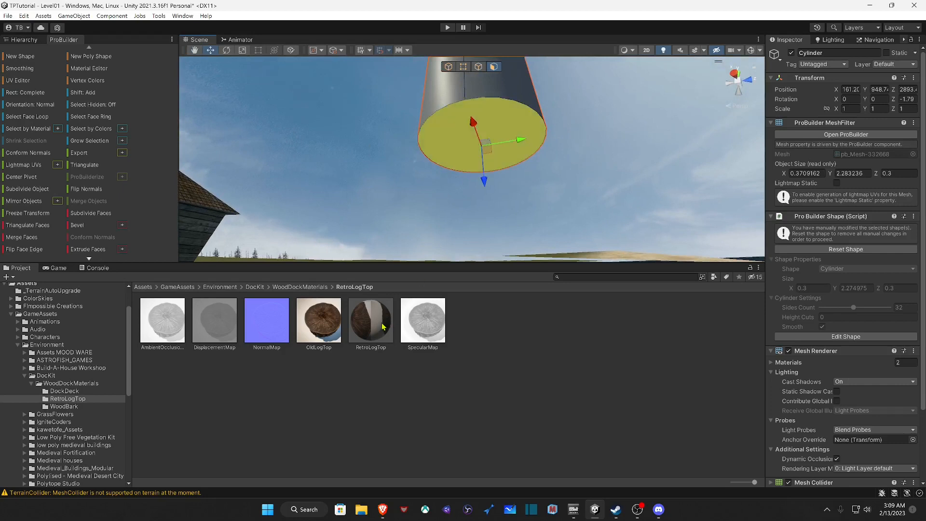
# Step: Select the cylinder's side faces and apply the WoodBark material from the WoodBark folder to the post's sides
pyautogui.moveTo(413, 255); pyautogui.dragTo(482, 319, button='right')
pyautogui.click(471, 194)
pyautogui.moveTo(471, 193); pyautogui.dragTo(202, 188, button='right')
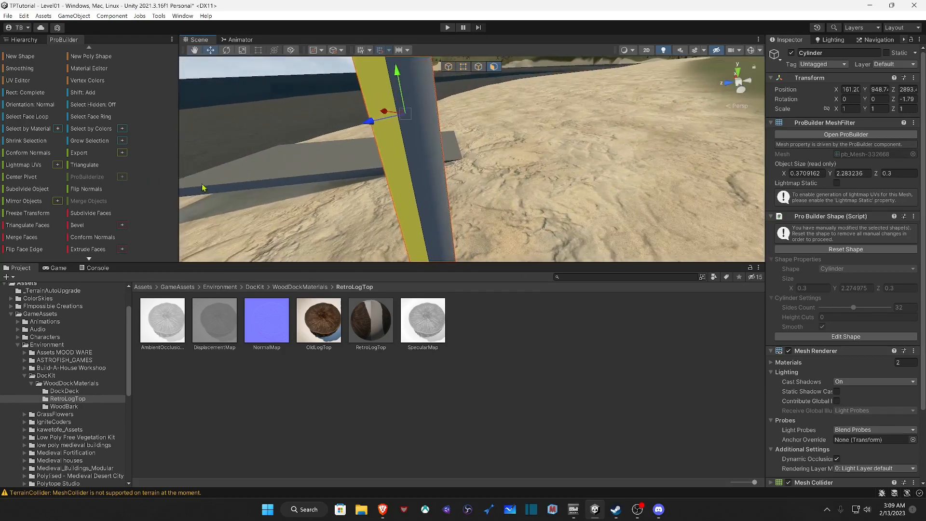
pyautogui.keyDown('shift'); pyautogui.click(427, 160); pyautogui.keyUp('shift')
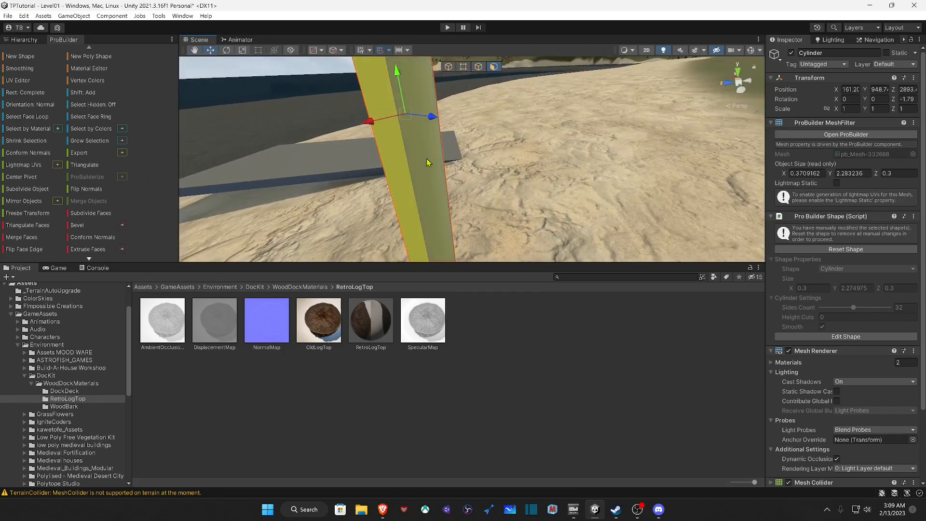
pyautogui.click(302, 287)
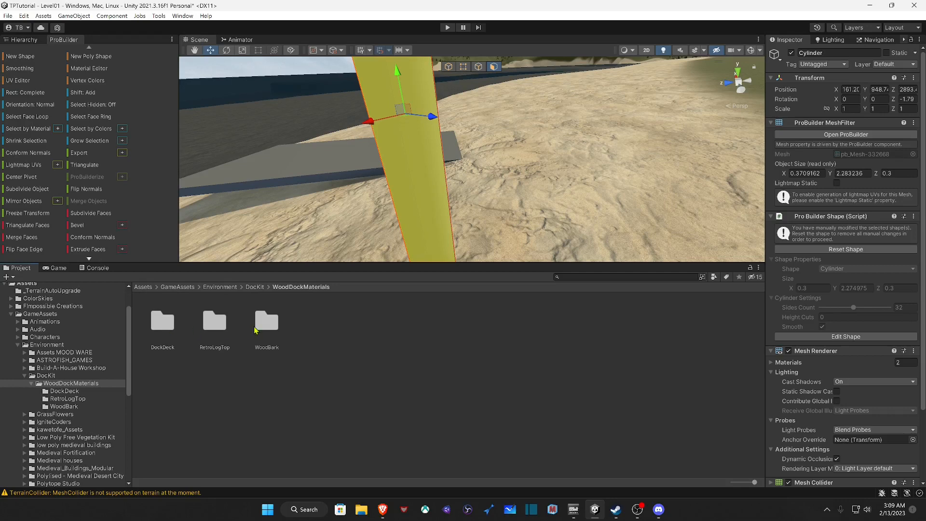
pyautogui.doubleClick(268, 324)
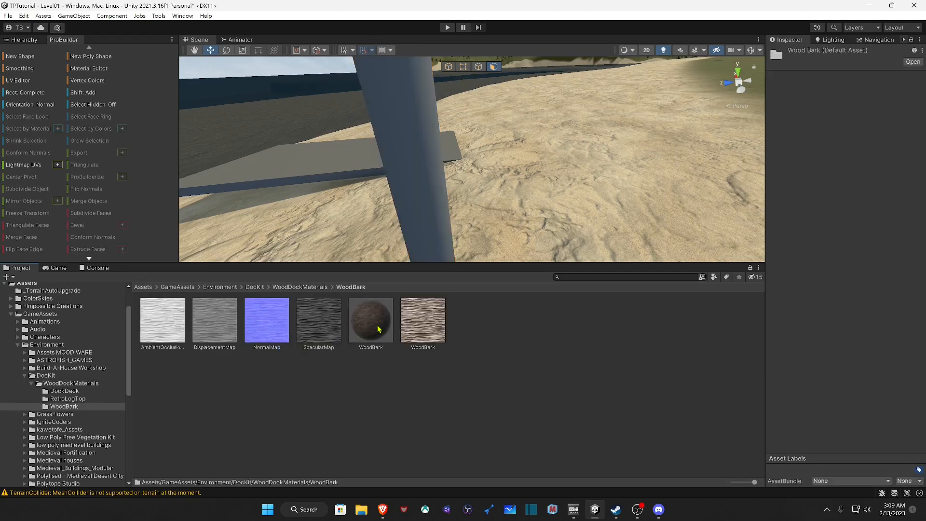
pyautogui.moveTo(379, 328); pyautogui.dragTo(431, 200)
pyautogui.moveTo(432, 156); pyautogui.dragTo(353, 148, button='right')
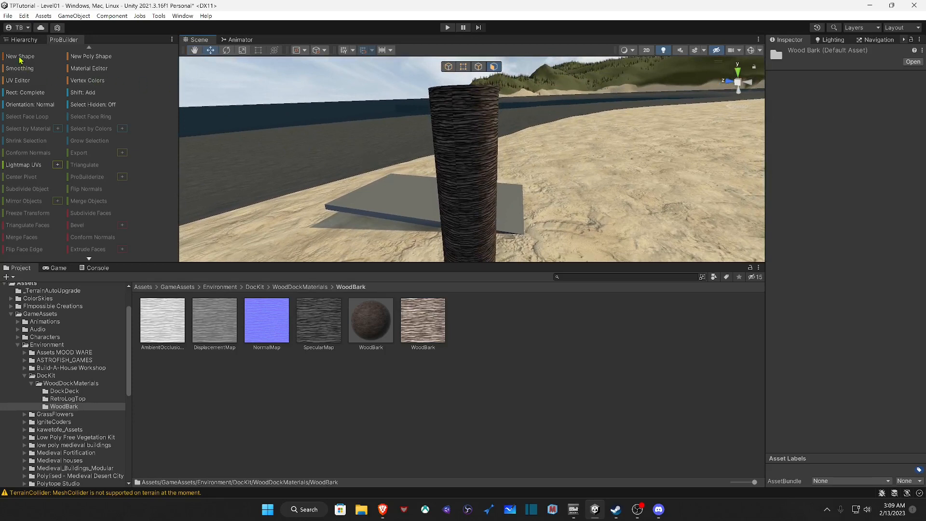
# Step: Open the UV Editor with scene handles locked to UVs, and shift and scale the top face's texture to about 1.93 tiling
pyautogui.click(21, 81)
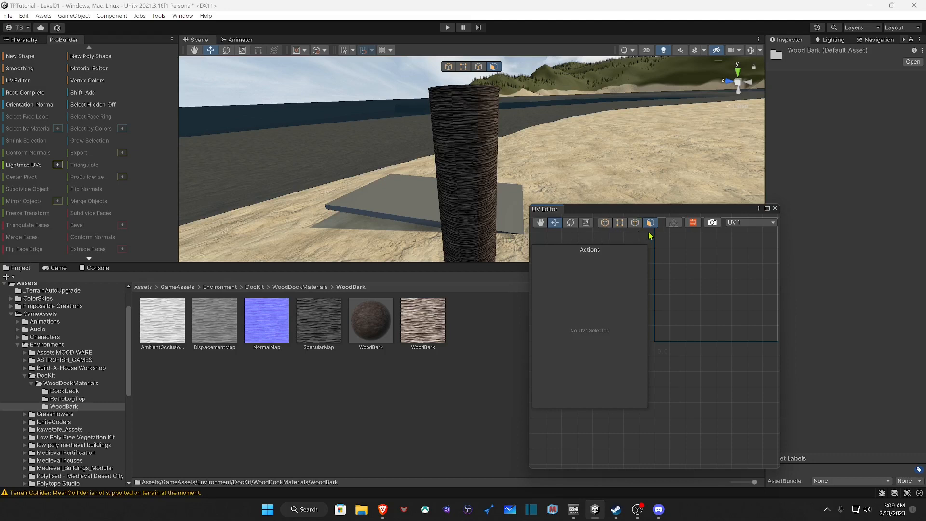
pyautogui.click(675, 223)
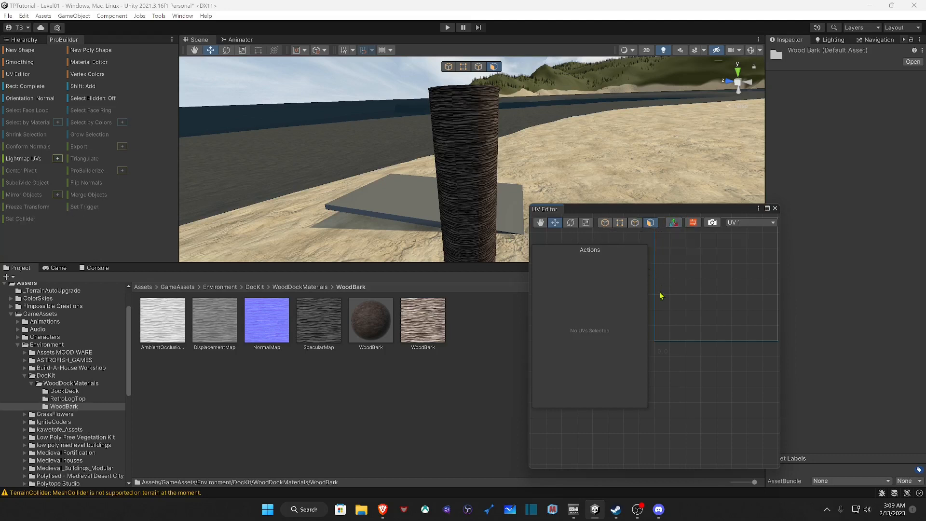
pyautogui.moveTo(479, 214); pyautogui.dragTo(466, 231, button='right')
pyautogui.press('e')
pyautogui.press('s')
pyautogui.click(484, 208)
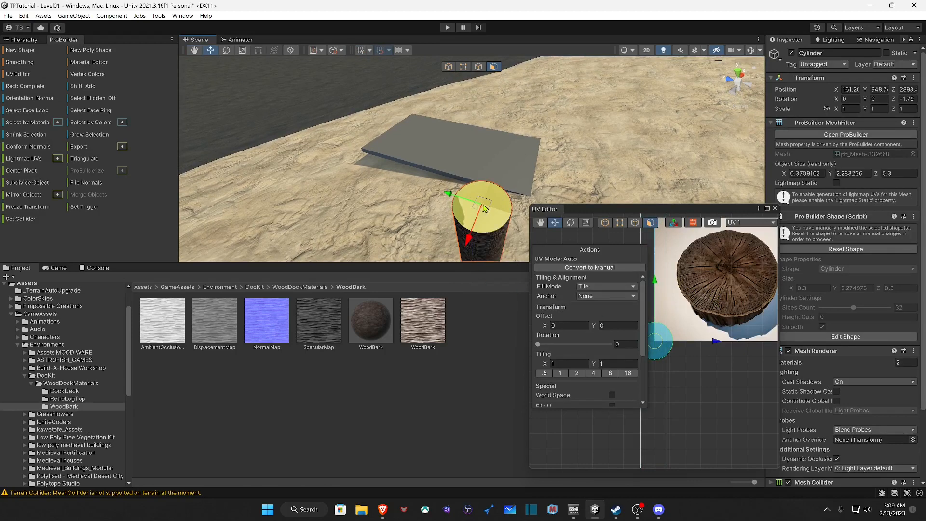
pyautogui.moveTo(484, 208); pyautogui.dragTo(604, 193)
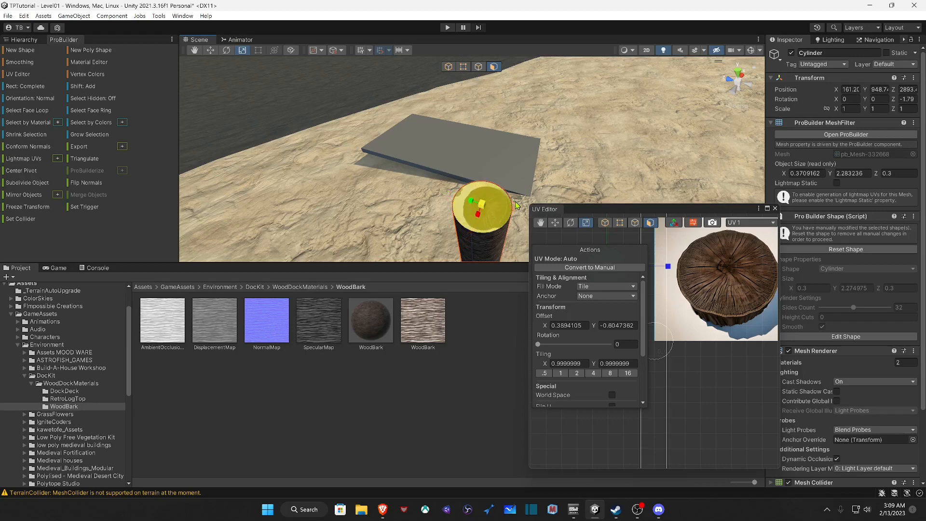
pyautogui.press('w')
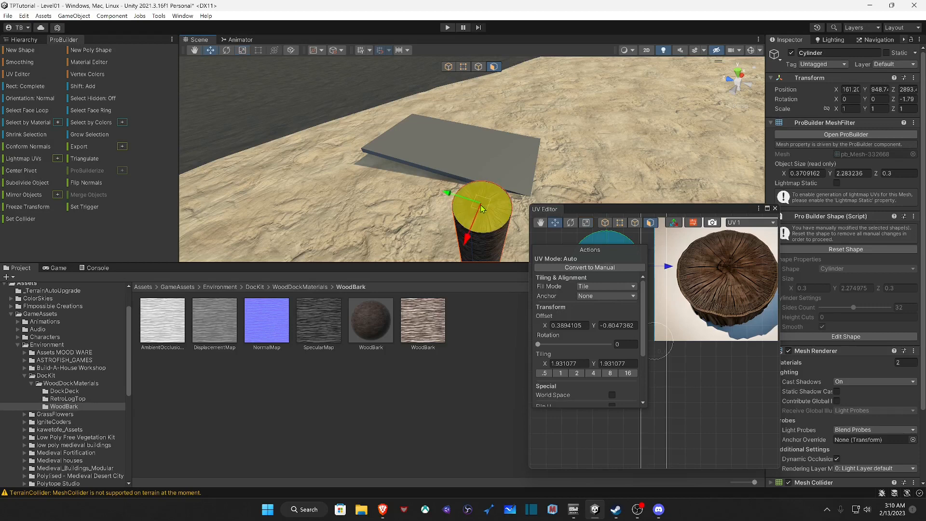
# Step: Fine-tune the top face's texture position from above so the log rings are centred, with an offset of about 0.39, -0.60
pyautogui.keyDown('alt'); pyautogui.moveTo(483, 210); pyautogui.dragTo(253, 259); pyautogui.keyUp('alt')
pyautogui.moveTo(253, 259); pyautogui.dragTo(278, 269, button='right')
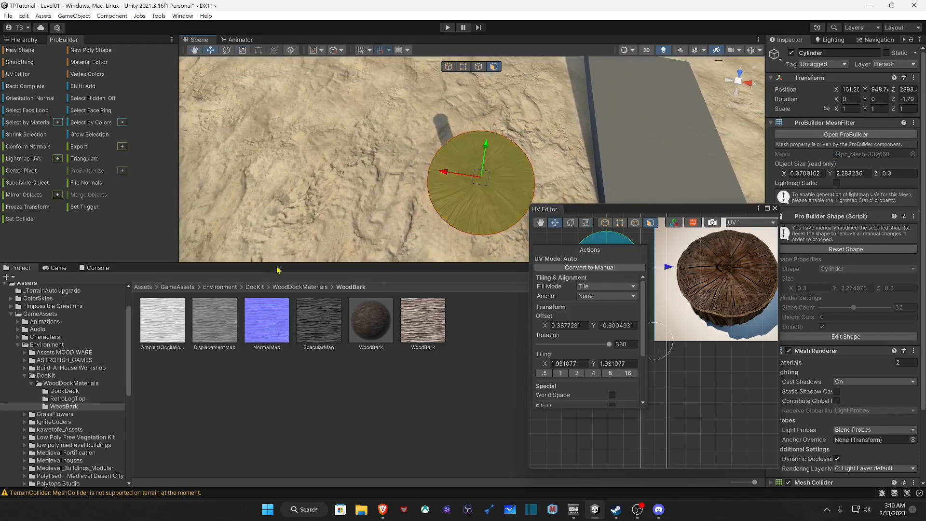
pyautogui.click(481, 183)
# Step: Select all four side faces around the post and set their bark texture rotation to 90
pyautogui.keyDown('alt'); pyautogui.moveTo(491, 210); pyautogui.dragTo(586, 184); pyautogui.keyUp('alt')
pyautogui.click(526, 174)
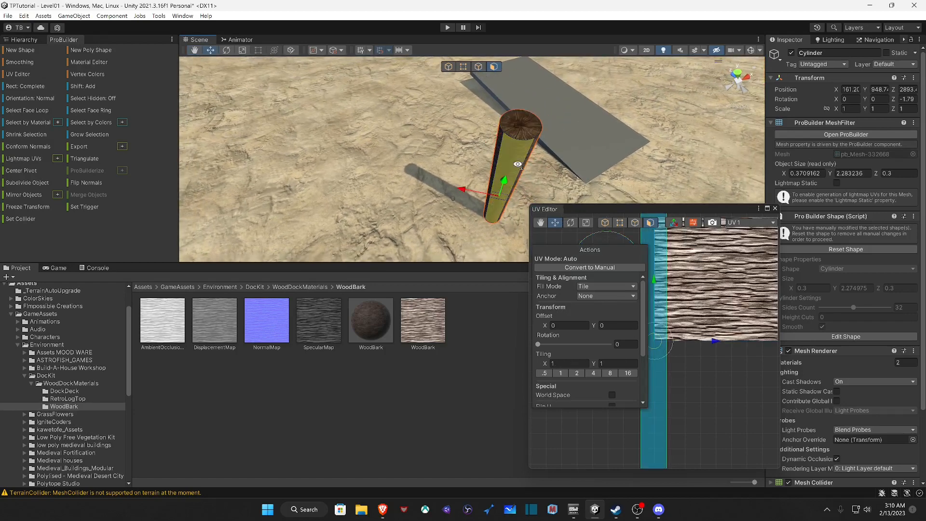
pyautogui.keyDown('alt'); pyautogui.moveTo(526, 175); pyautogui.dragTo(322, 163); pyautogui.keyUp('alt')
pyautogui.keyDown('shift'); pyautogui.click(477, 163); pyautogui.keyUp('shift')
pyautogui.keyDown('shift'); pyautogui.click(429, 155); pyautogui.keyUp('shift')
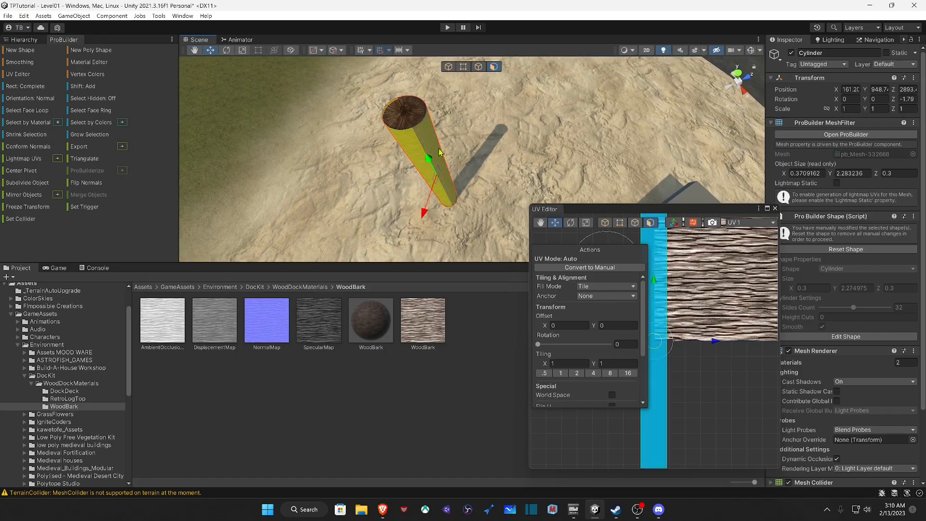
pyautogui.keyDown('alt'); pyautogui.moveTo(428, 155); pyautogui.dragTo(219, 146); pyautogui.keyUp('alt')
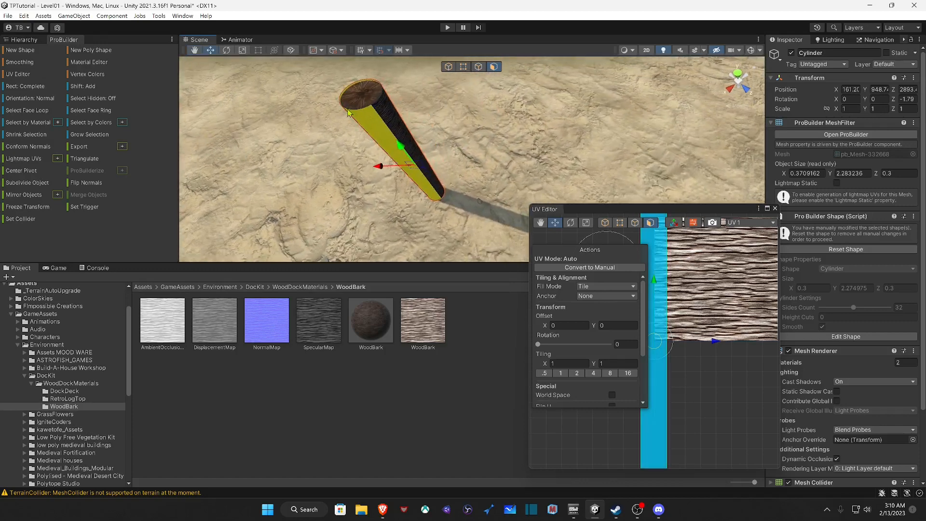
pyautogui.keyDown('shift'); pyautogui.click(398, 124); pyautogui.keyUp('shift')
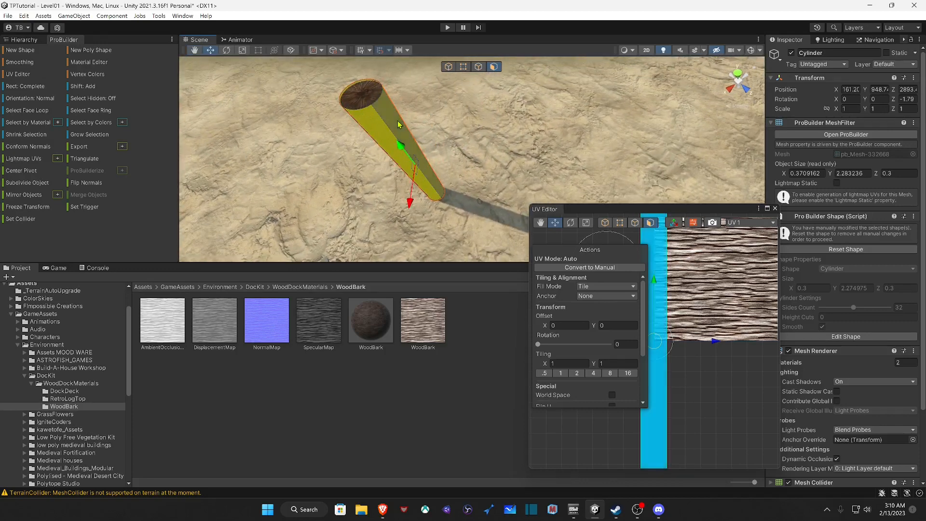
pyautogui.click(627, 344)
pyautogui.write('90')
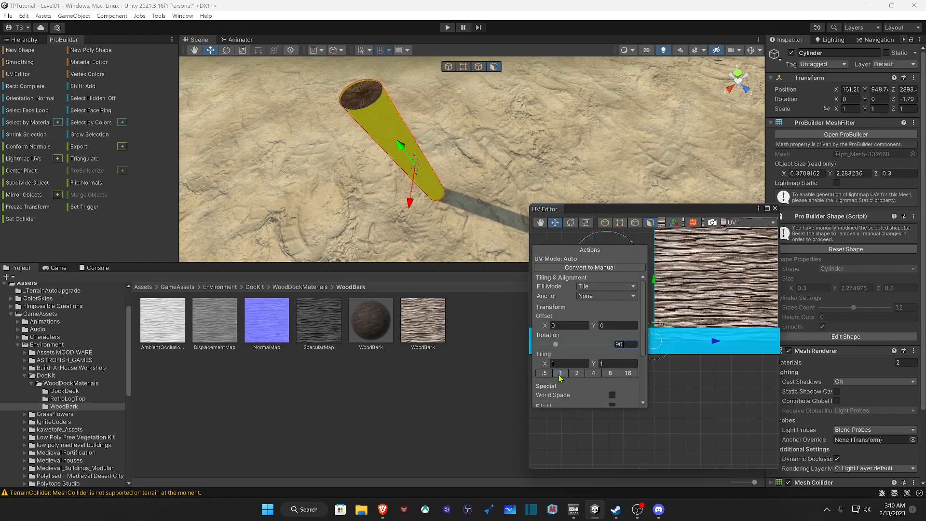
# Step: Compare 0.25 and 0.5 tiling for the bark on the side faces, and settle on 0.25 for X and Y
pyautogui.click(592, 375)
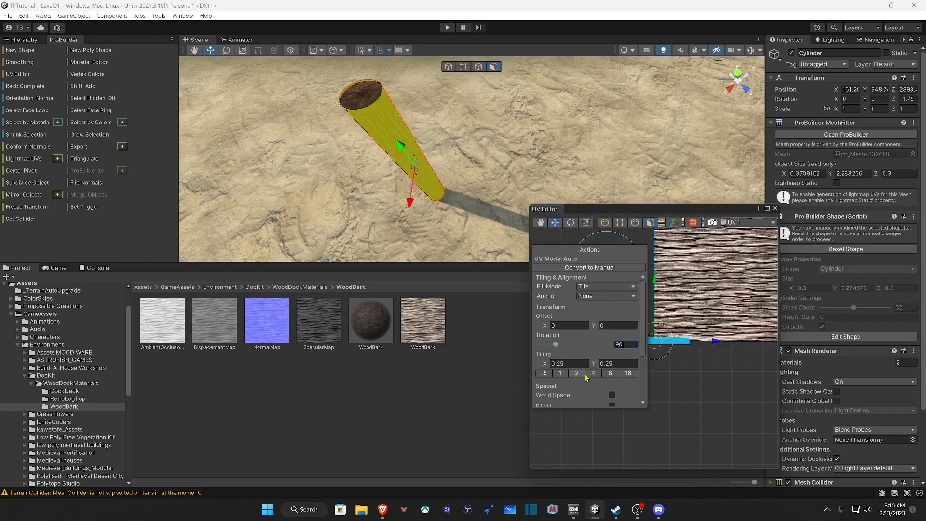
pyautogui.click(578, 374)
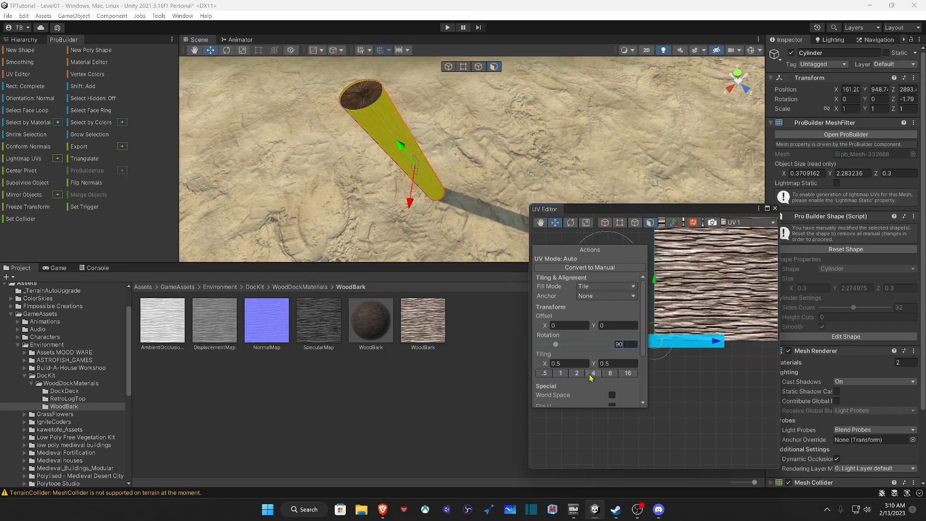
pyautogui.moveTo(460, 168); pyautogui.dragTo(650, 80, button='right')
pyautogui.press('w')
pyautogui.press('s')
pyautogui.press('a')
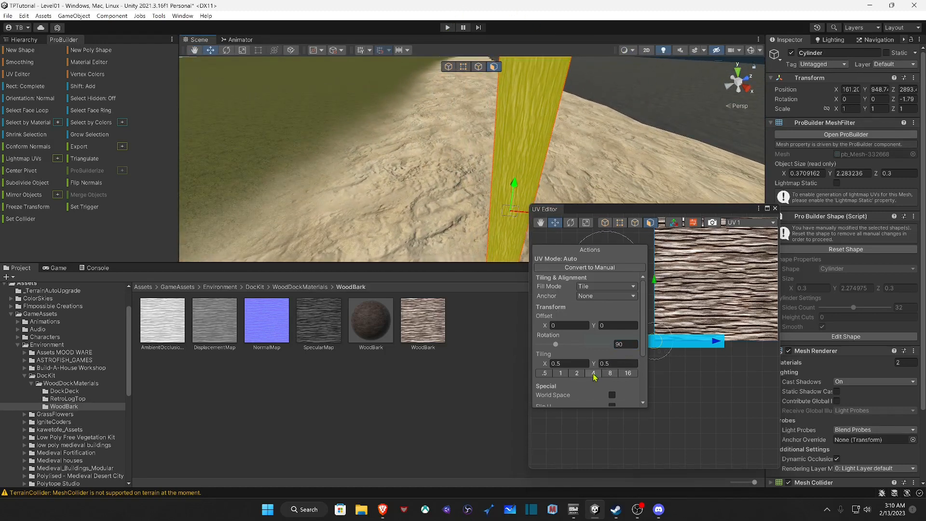
pyautogui.click(594, 374)
# Step: Select the post's top face and check its UV offset and tiling values
pyautogui.moveTo(566, 180); pyautogui.dragTo(605, 222, button='right')
pyautogui.press('s')
pyautogui.press('w')
pyautogui.press('a')
pyautogui.press('s')
pyautogui.press('w')
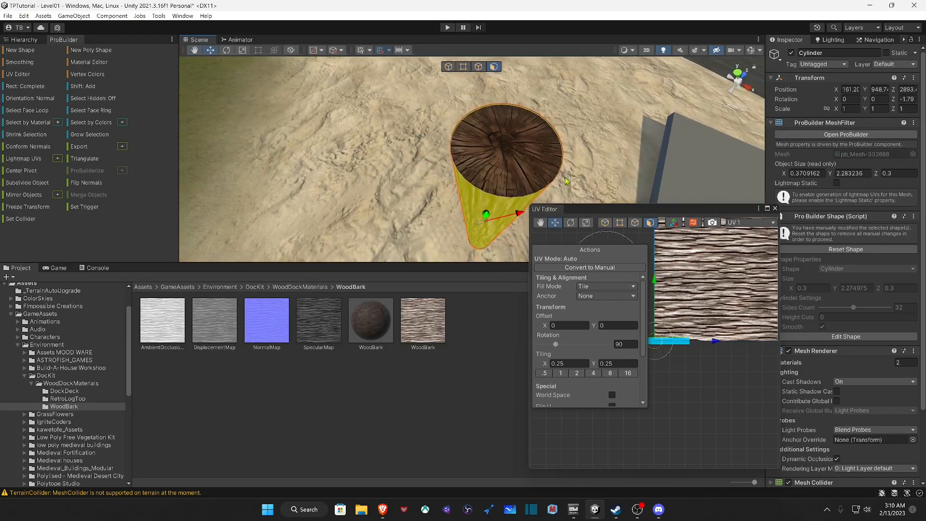
pyautogui.click(531, 152)
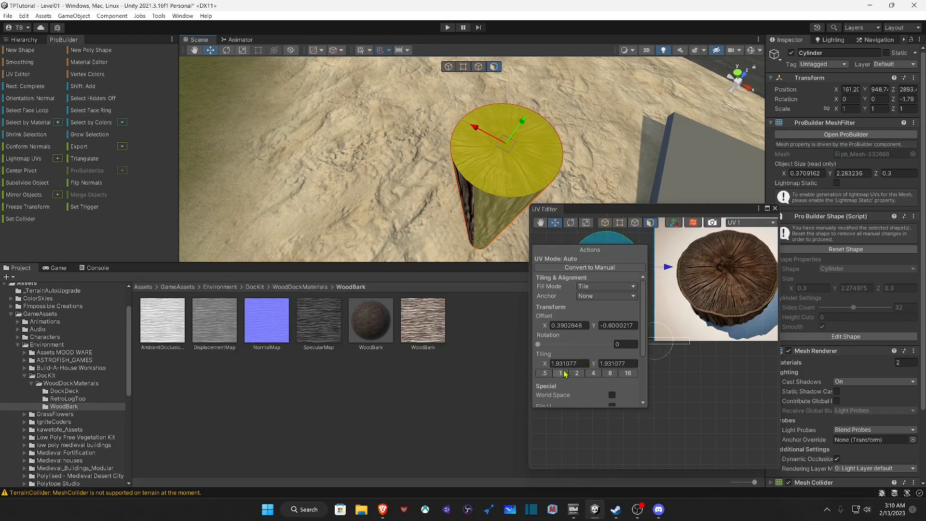
# Step: Centre and scale the log texture on the post's bottom face, with offset about 0.39, -0.61 and tiling about 1.88
pyautogui.moveTo(515, 161); pyautogui.dragTo(470, 403, button='right')
pyautogui.click(468, 191)
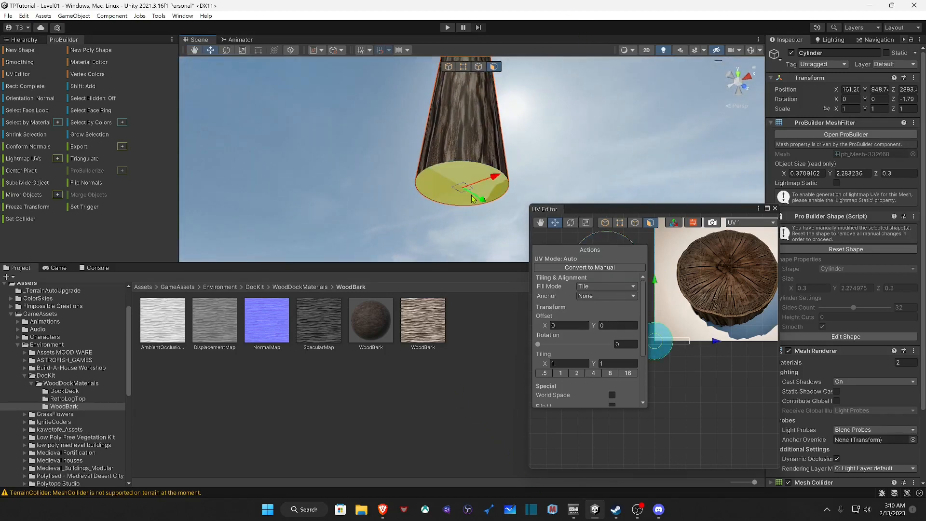
pyautogui.moveTo(466, 194); pyautogui.dragTo(153, 146)
pyautogui.moveTo(361, 171); pyautogui.dragTo(328, 46, button='right')
pyautogui.press('s')
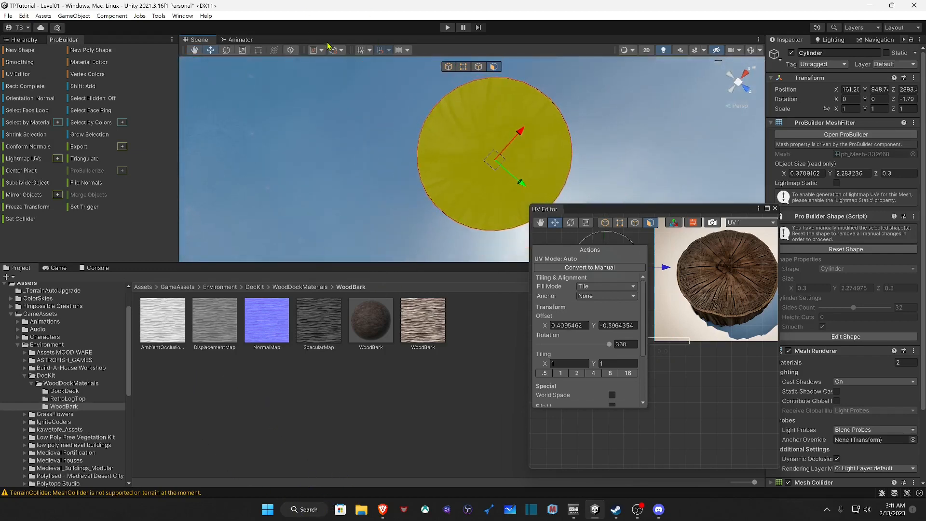
pyautogui.press('r')
pyautogui.moveTo(479, 159)
pyautogui.mouseDown()
pyautogui.moveTo(470, 160)
pyautogui.moveTo(497, 158)
pyautogui.mouseUp()
pyautogui.press('w')
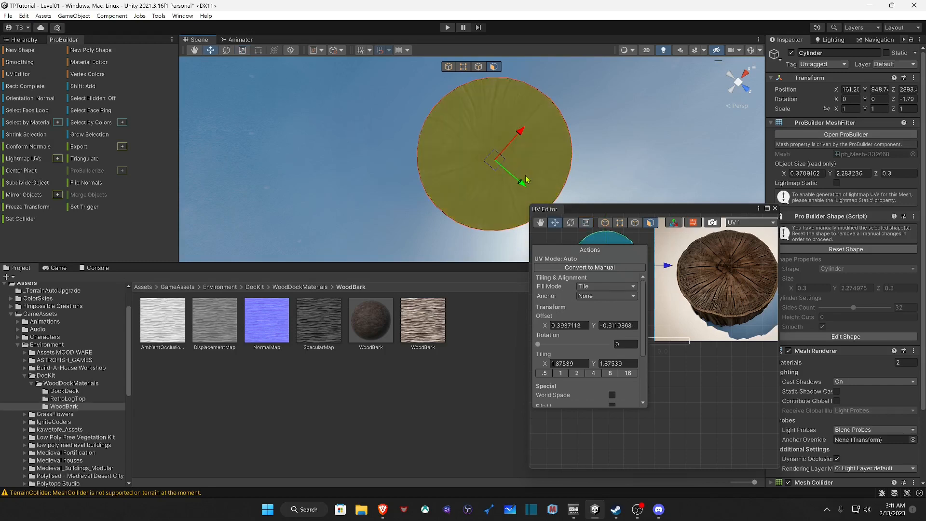
# Step: Apply the DockDeck material from the DockDeck folder to the whole plank
pyautogui.moveTo(521, 168); pyautogui.dragTo(691, 462, button='right')
pyautogui.press('s')
pyautogui.press('w')
pyautogui.press('s')
pyautogui.press('d')
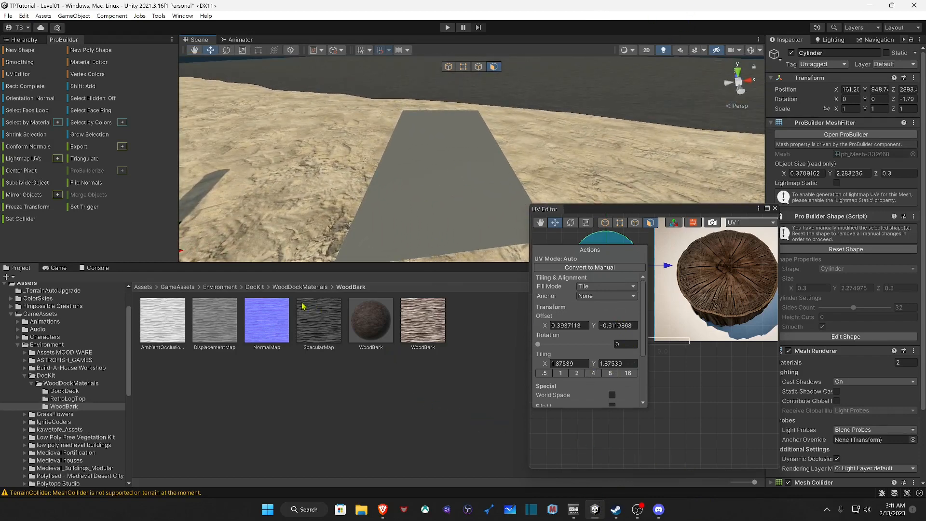
pyautogui.click(286, 288)
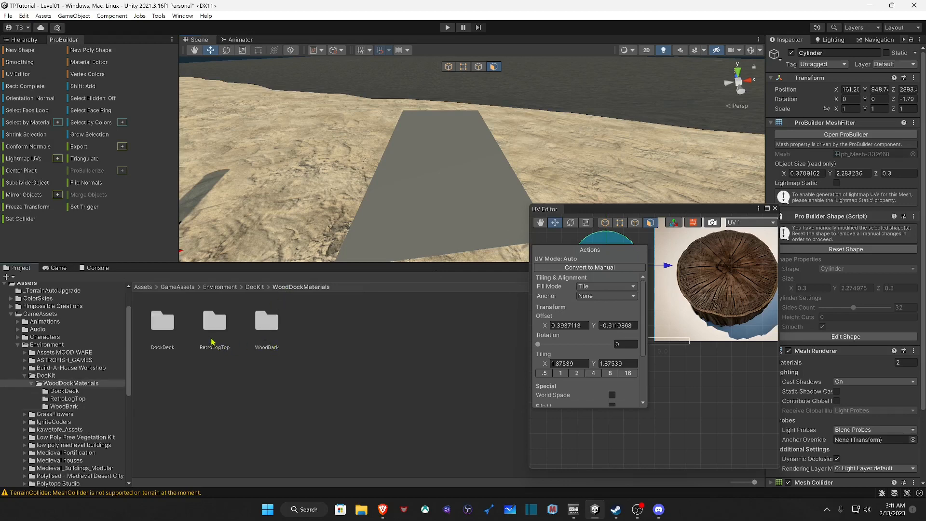
pyautogui.doubleClick(163, 326)
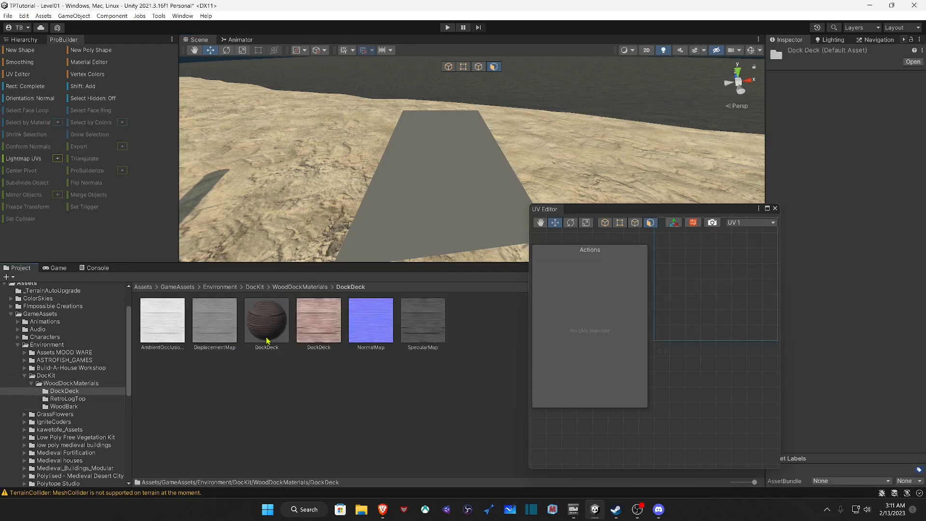
pyautogui.moveTo(269, 329); pyautogui.dragTo(412, 197)
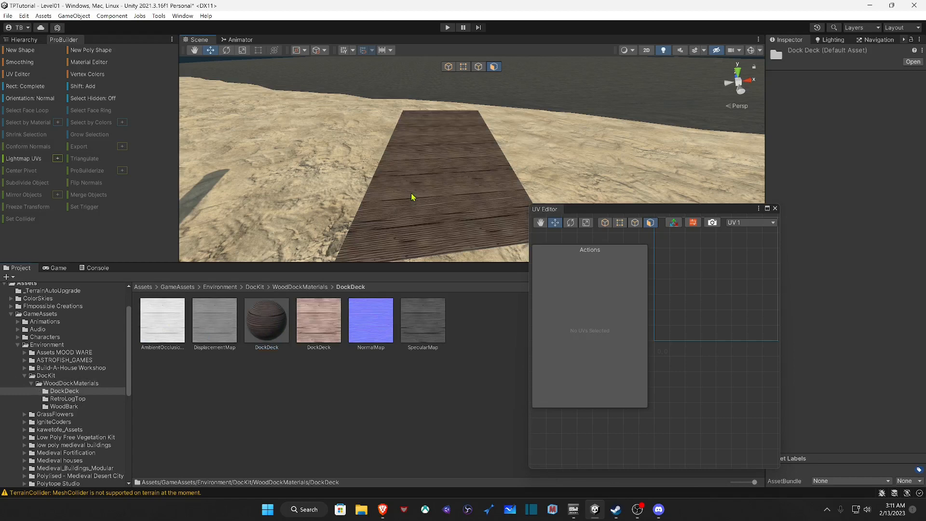
pyautogui.moveTo(412, 194); pyautogui.dragTo(568, 188, button='right')
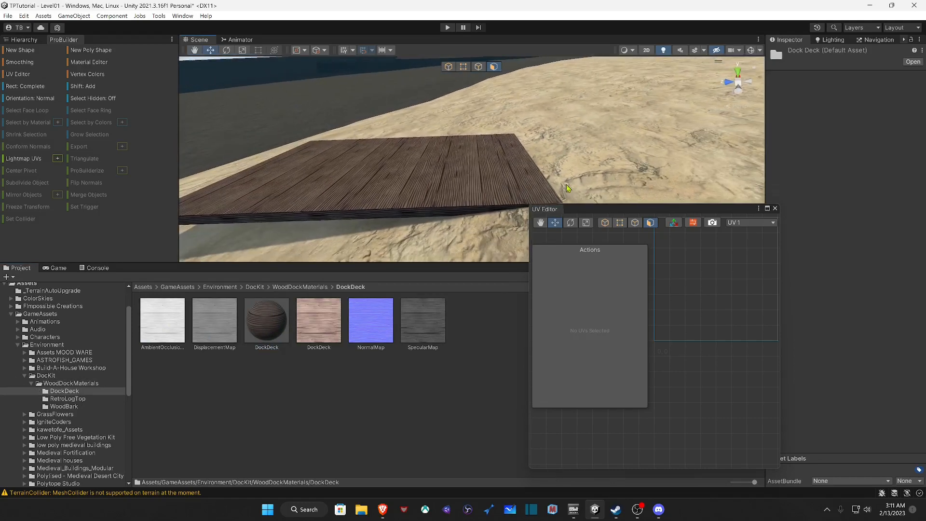
# Step: Select the whole plank as an object and raise it clear of the sand to a Y position of about 947.9
pyautogui.click(449, 67)
pyautogui.click(444, 177)
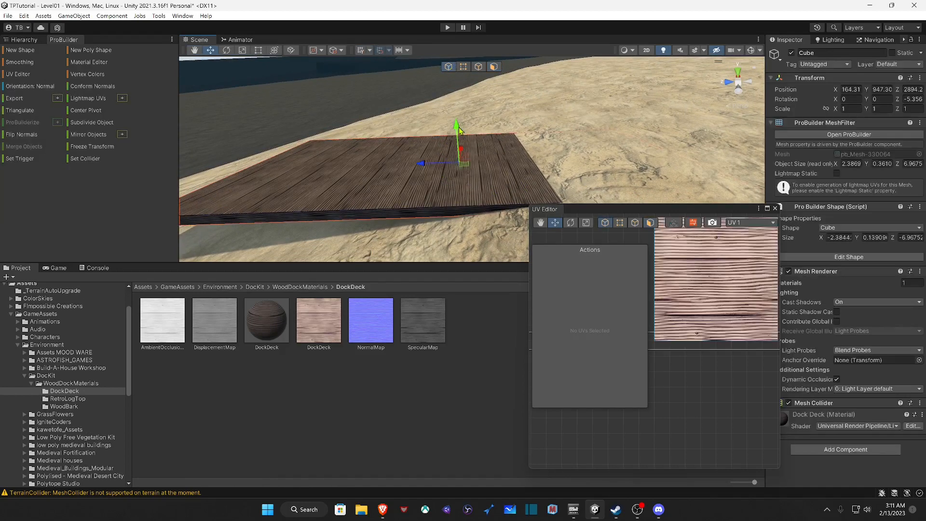
pyautogui.moveTo(457, 126); pyautogui.dragTo(467, 92)
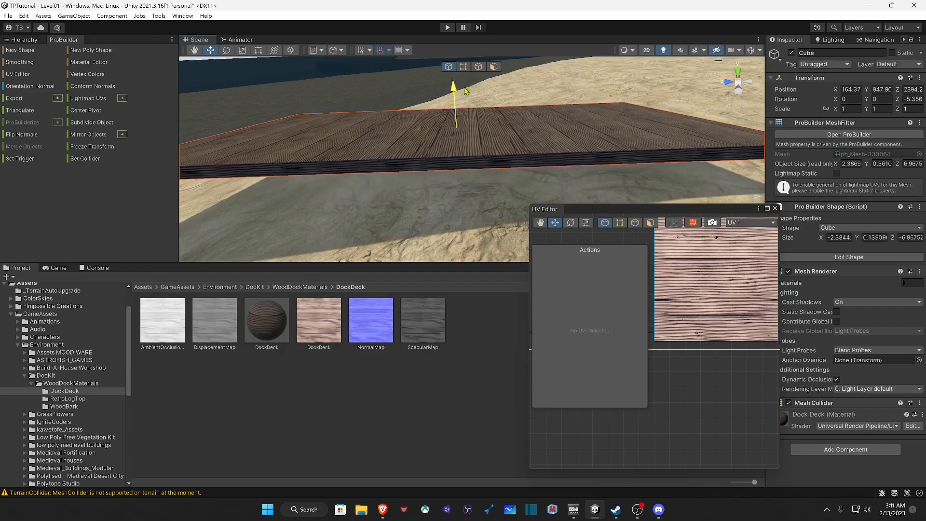
pyautogui.keyDown('alt'); pyautogui.moveTo(480, 164); pyautogui.dragTo(347, 220); pyautogui.keyUp('alt')
pyautogui.press('s')
pyautogui.moveTo(347, 221); pyautogui.dragTo(267, 242, button='right')
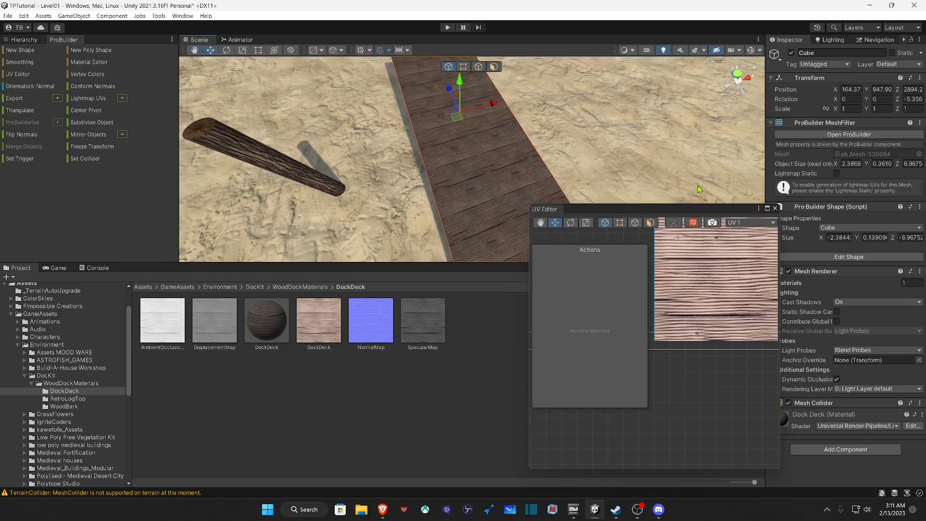
# Step: Switch to face selection and select the plank's top face
pyautogui.click(494, 67)
pyautogui.moveTo(490, 208); pyautogui.dragTo(483, 182, button='right')
pyautogui.click(459, 141)
pyautogui.moveTo(460, 142); pyautogui.dragTo(613, 169, button='right')
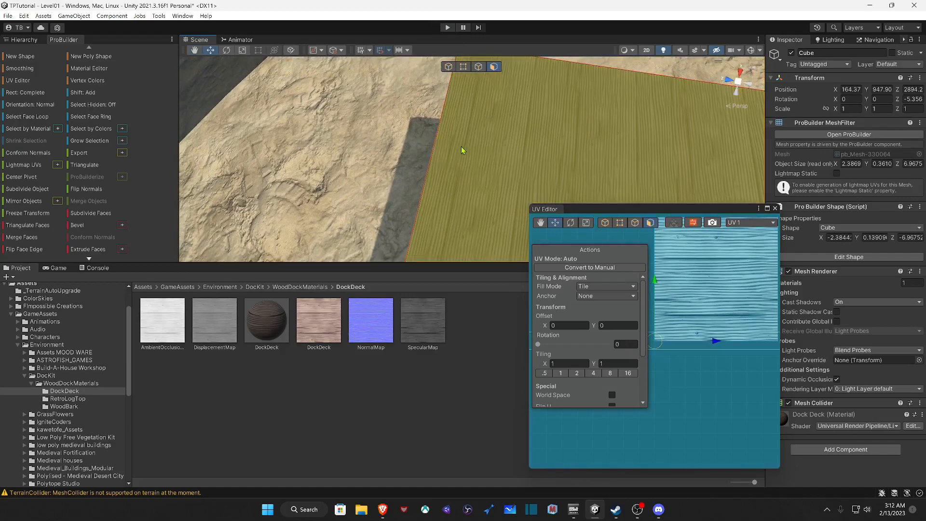
pyautogui.moveTo(461, 146); pyautogui.dragTo(278, 124, button='right')
pyautogui.moveTo(278, 125); pyautogui.dragTo(282, 121)
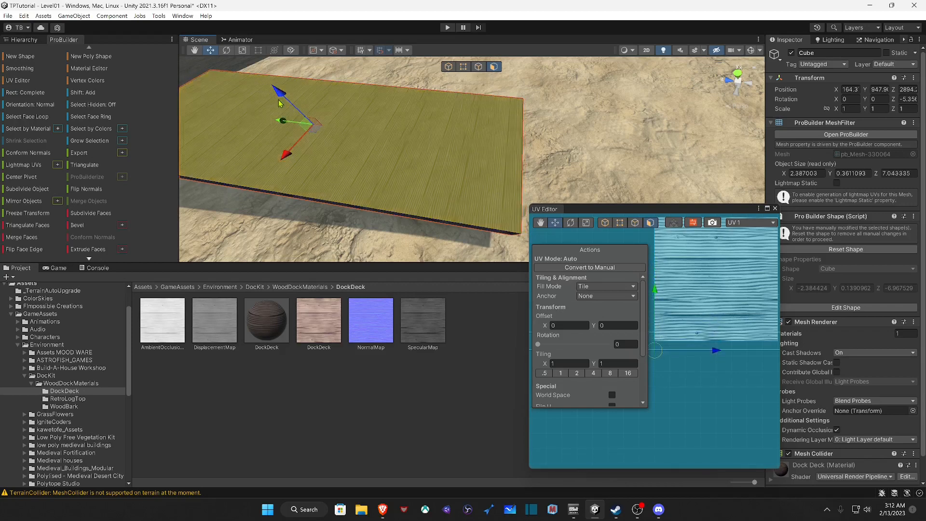
pyautogui.hotkey('ctrl', 'z')
pyautogui.hotkey('ctrl', 'z')
pyautogui.hotkey('ctrl', 'z')
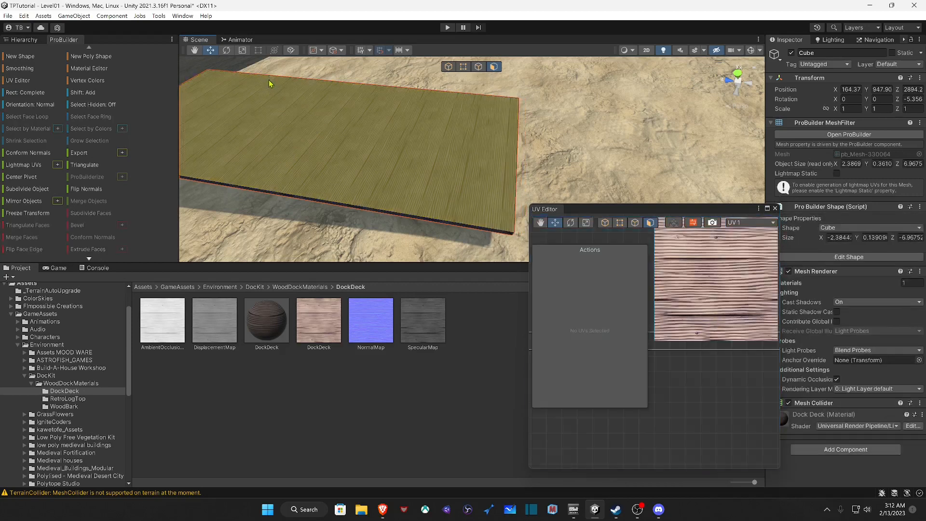
# Step: Lock the scene handles to UV manipulation and shift the top face's deck texture lengthwise to a Y offset of about -0.15
pyautogui.click(417, 160)
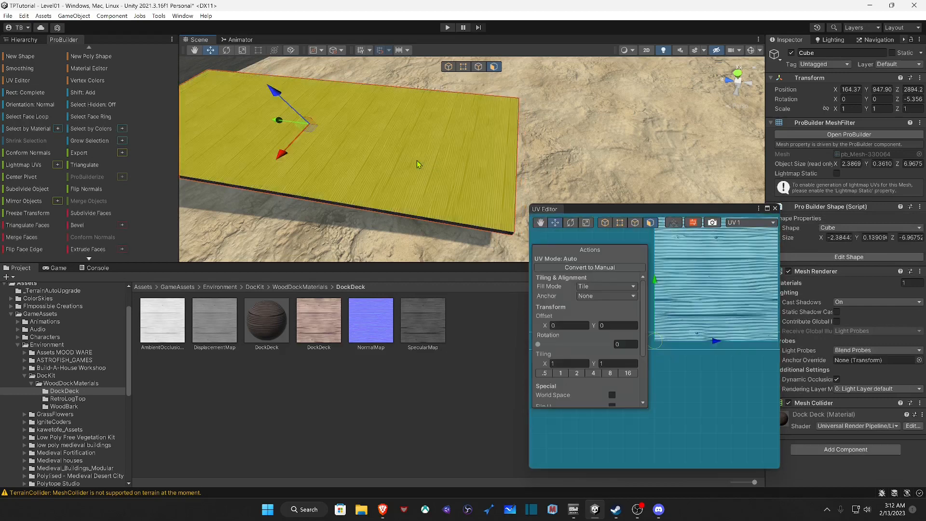
pyautogui.click(676, 225)
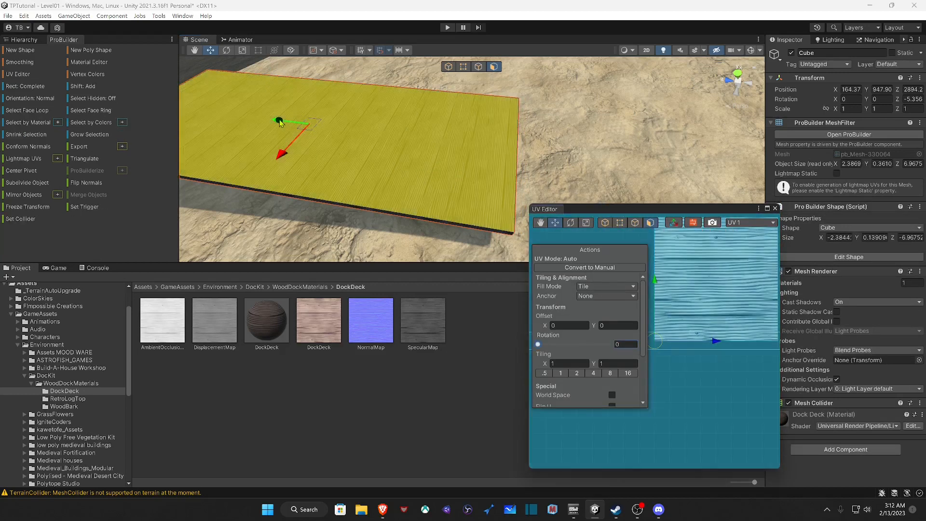
pyautogui.moveTo(279, 122); pyautogui.dragTo(285, 125)
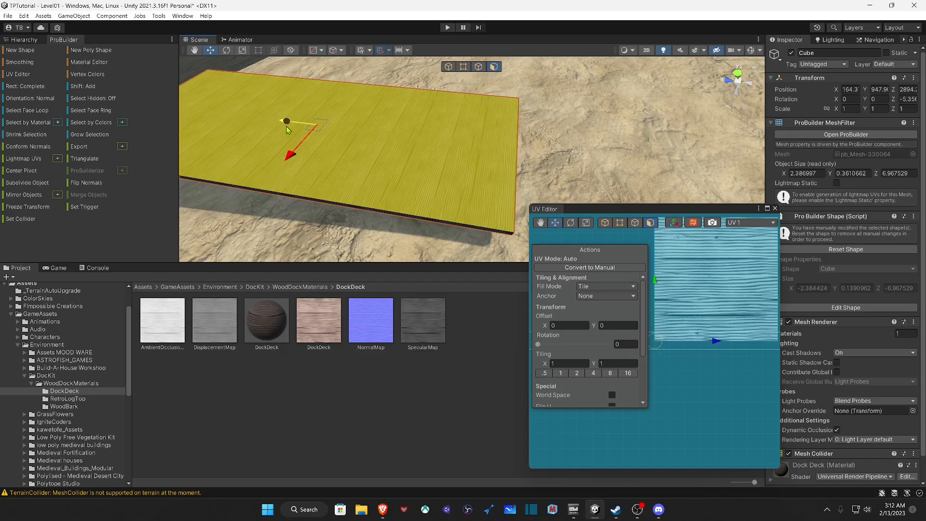
pyautogui.moveTo(286, 125); pyautogui.dragTo(397, 176, button='right')
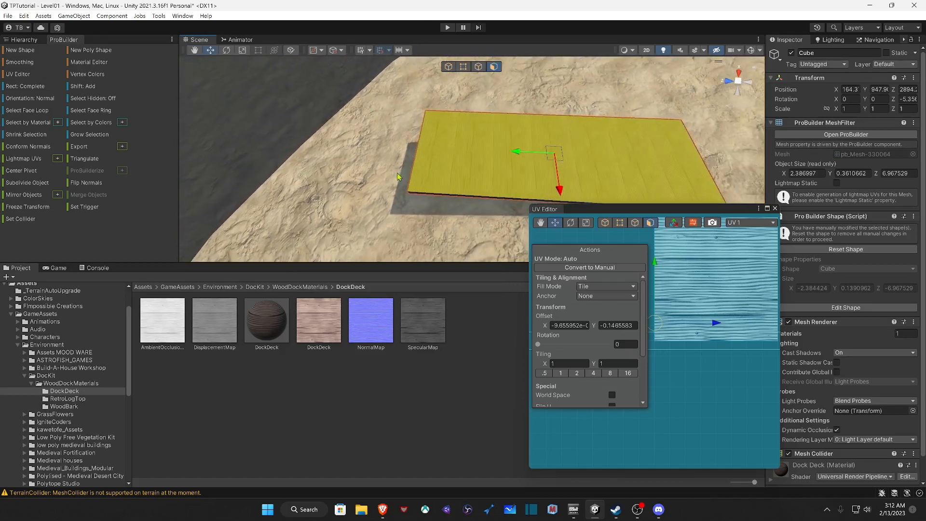
# Step: Scale the top face's deck texture to a Y tiling of about 1.013 and shift it to a Y offset of about -0.165
pyautogui.press('r')
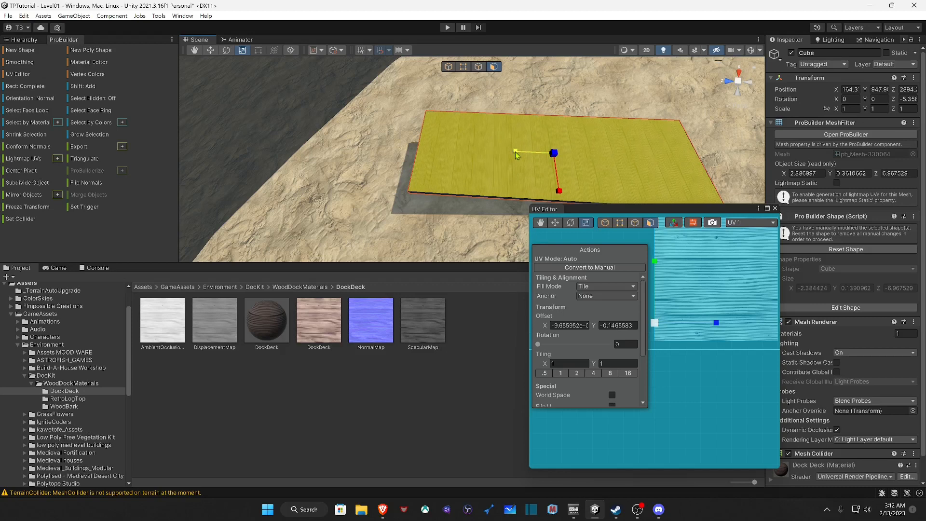
pyautogui.moveTo(515, 151); pyautogui.dragTo(517, 152)
pyautogui.press('w')
pyautogui.moveTo(519, 156)
pyautogui.mouseDown()
pyautogui.moveTo(566, 157)
pyautogui.moveTo(518, 161)
pyautogui.mouseUp()
pyautogui.moveTo(514, 157); pyautogui.dragTo(439, 135, button='right')
# Step: Fine-tune the top face's deck texture to a Y tiling of about 1.0005 and a Y offset of about -0.696
pyautogui.press('w')
pyautogui.press('r')
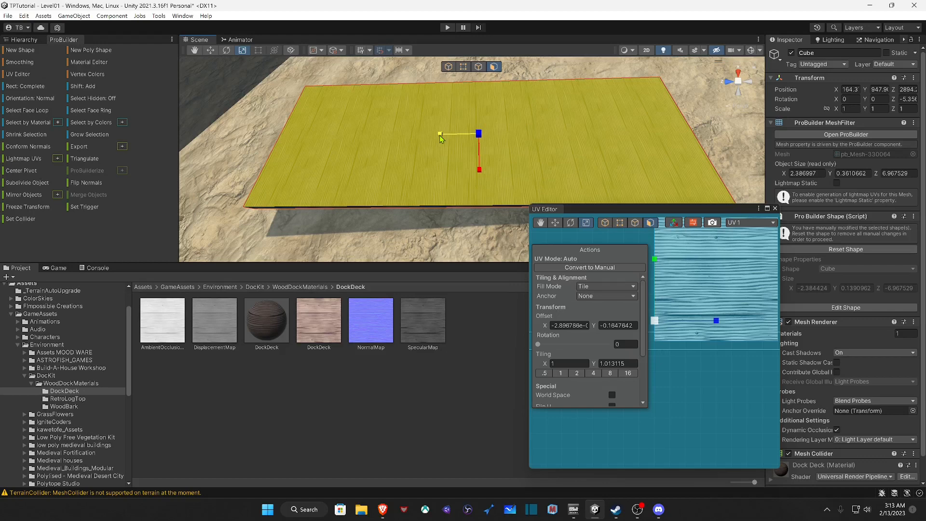
pyautogui.moveTo(439, 135); pyautogui.dragTo(440, 136)
pyautogui.moveTo(440, 136)
pyautogui.mouseDown(button='right')
pyautogui.moveTo(398, 144)
pyautogui.moveTo(404, 125)
pyautogui.moveTo(475, 141)
pyautogui.moveTo(481, 165)
pyautogui.moveTo(428, 140)
pyautogui.mouseUp(button='right')
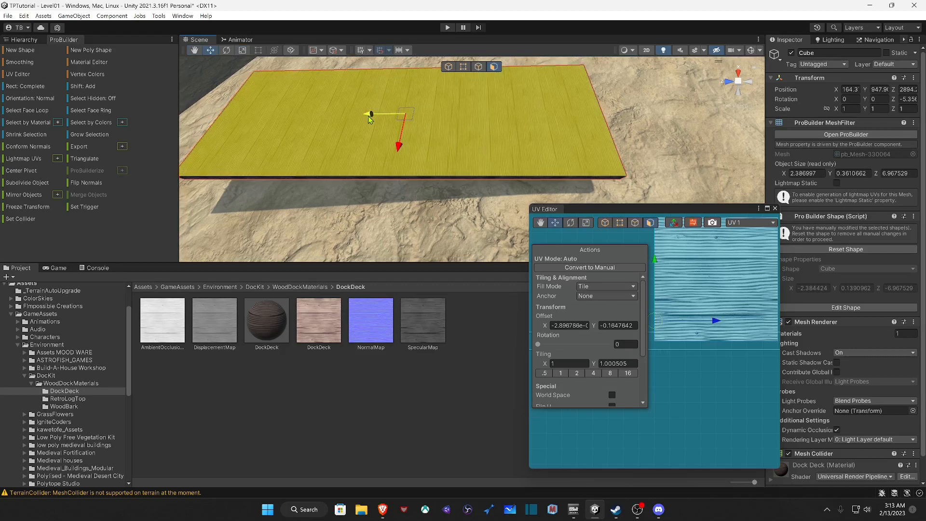
pyautogui.moveTo(370, 119); pyautogui.dragTo(398, 137)
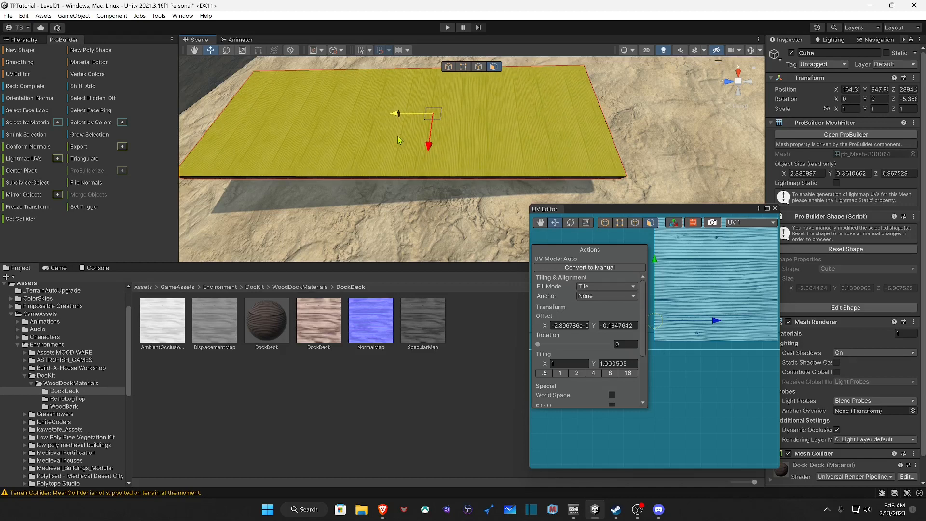
# Step: Select the plank's bottom face and scale its deck texture lengthwise to a Y tiling of about 0.905
pyautogui.moveTo(398, 137); pyautogui.dragTo(424, 363, button='right')
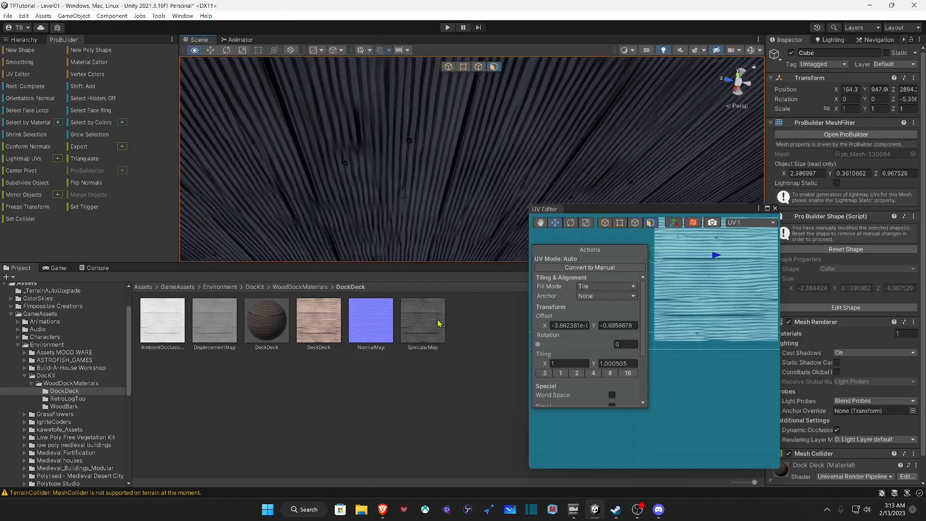
pyautogui.click(408, 213)
pyautogui.moveTo(415, 272); pyautogui.dragTo(351, 254, button='right')
pyautogui.press('r')
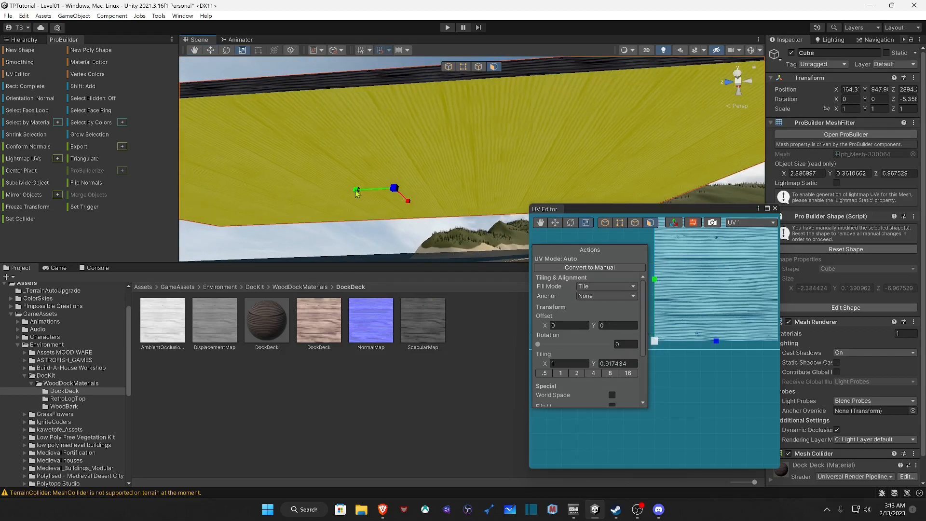
pyautogui.moveTo(357, 193); pyautogui.dragTo(374, 207, button='right')
pyautogui.press('s')
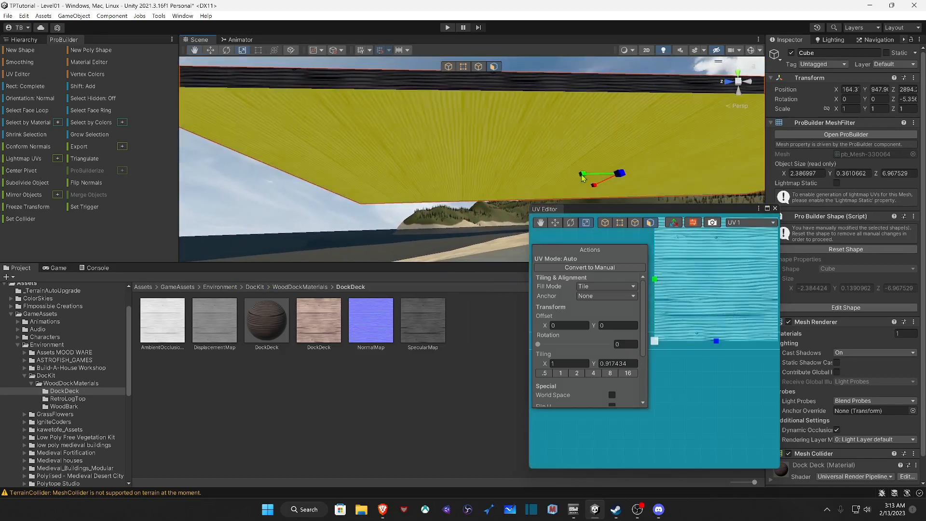
pyautogui.moveTo(582, 177); pyautogui.dragTo(642, 222, button='right')
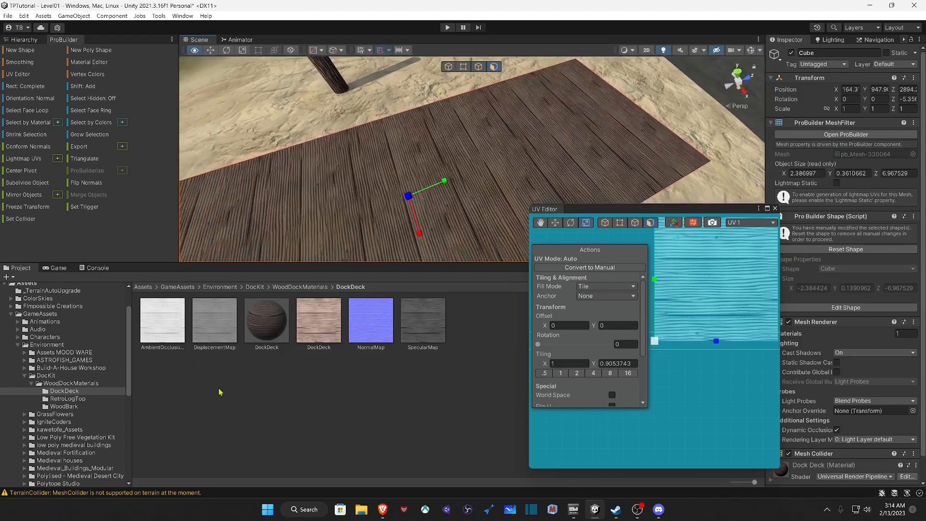
# Step: Select the plank's top and bottom faces together and scale the deck texture across the width to an X tiling of about 0.797
pyautogui.moveTo(373, 420); pyautogui.dragTo(418, 364, button='right')
pyautogui.press('w')
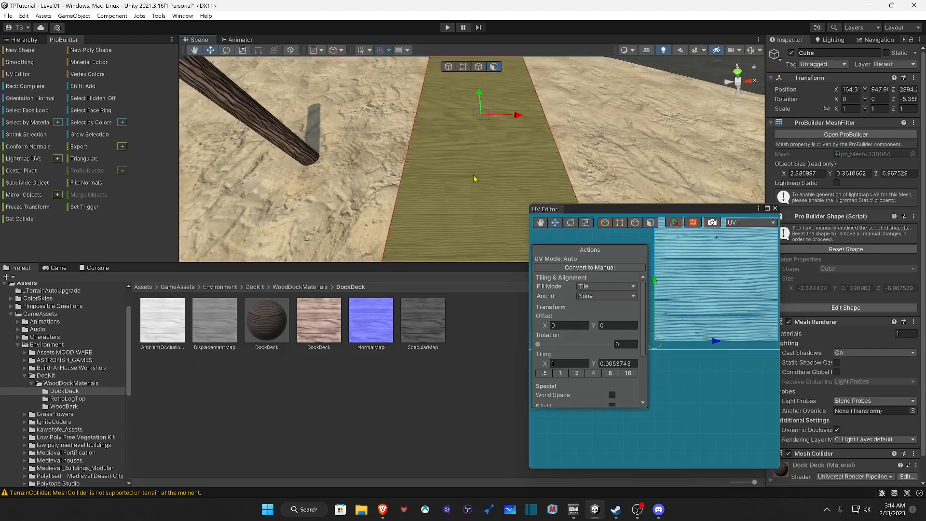
pyautogui.click(475, 179)
pyautogui.moveTo(475, 179); pyautogui.dragTo(579, 50, button='right')
pyautogui.keyDown('shift'); pyautogui.click(545, 121); pyautogui.keyUp('shift')
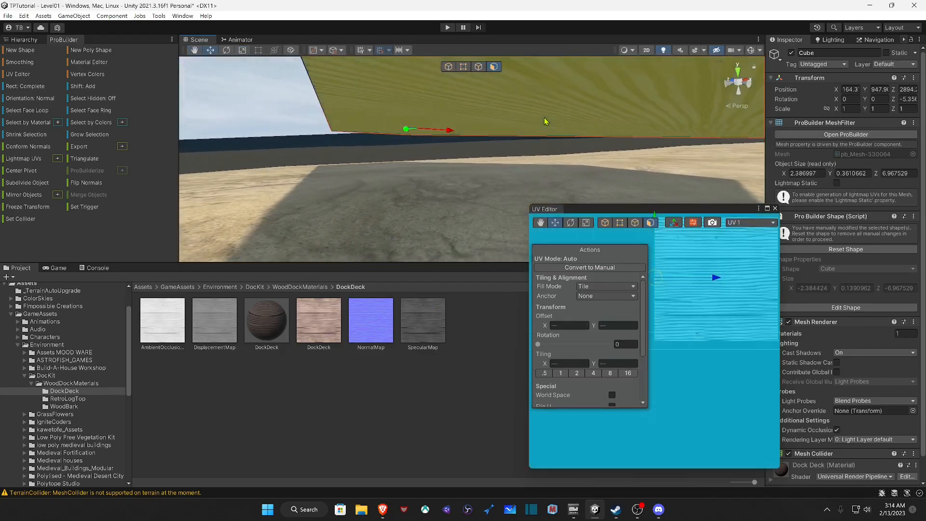
pyautogui.moveTo(546, 121); pyautogui.dragTo(483, 163, button='right')
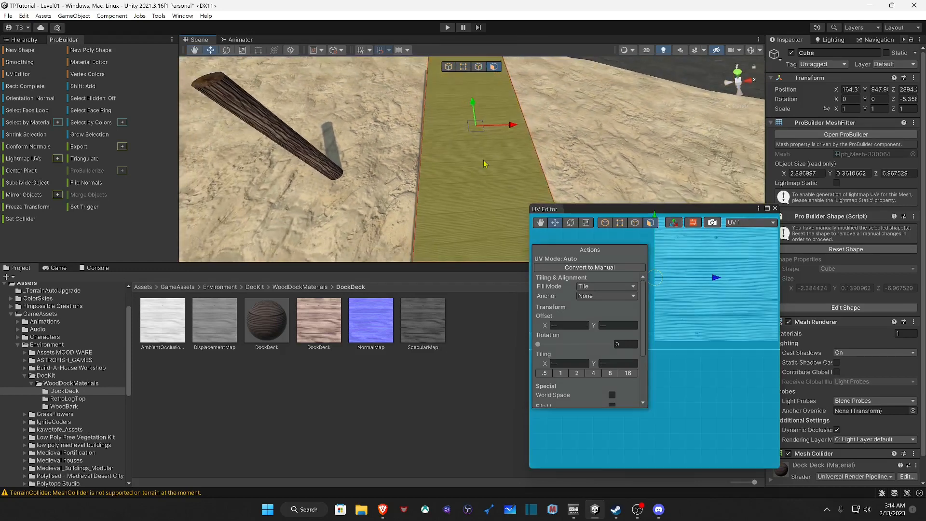
pyautogui.press('r')
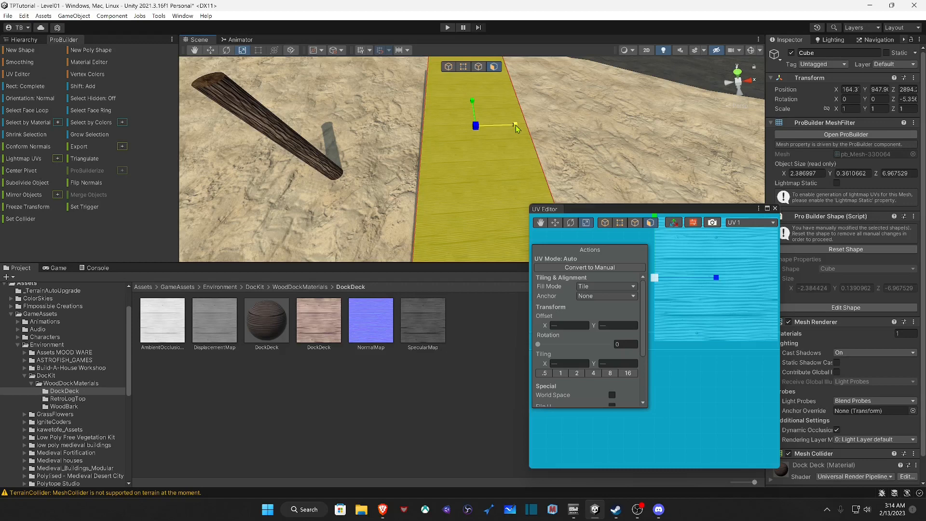
pyautogui.moveTo(516, 124); pyautogui.dragTo(524, 124)
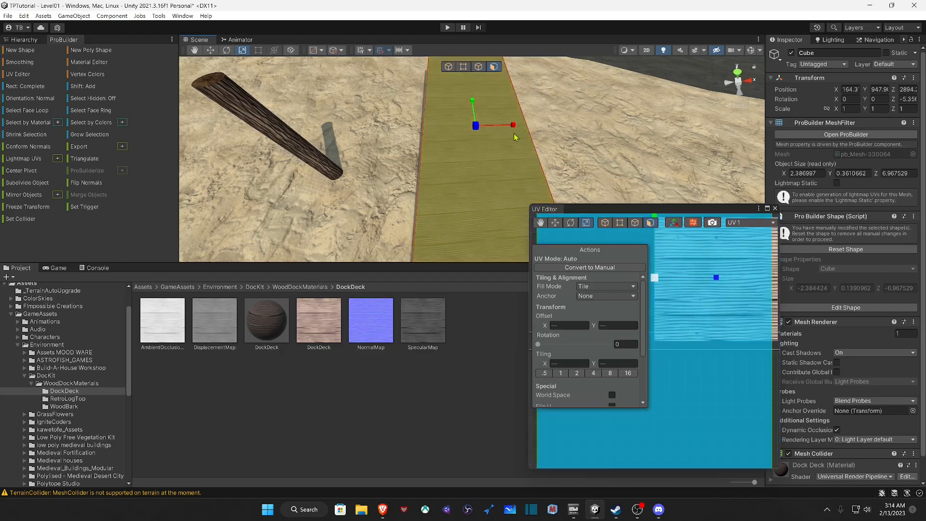
# Step: Shift the deck texture across the width of both selected faces to an X offset of about 0.144
pyautogui.press('w')
pyautogui.moveTo(512, 124); pyautogui.dragTo(530, 131)
pyautogui.moveTo(497, 162); pyautogui.dragTo(520, 73, button='right')
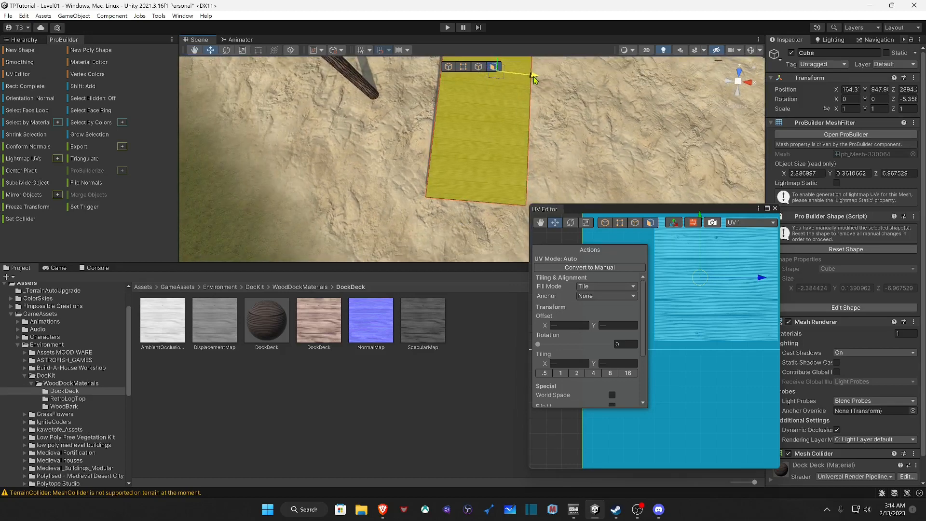
pyautogui.moveTo(524, 75); pyautogui.dragTo(500, 80)
pyautogui.moveTo(493, 133); pyautogui.dragTo(576, 65, button='right')
pyautogui.press('w')
pyautogui.press('a')
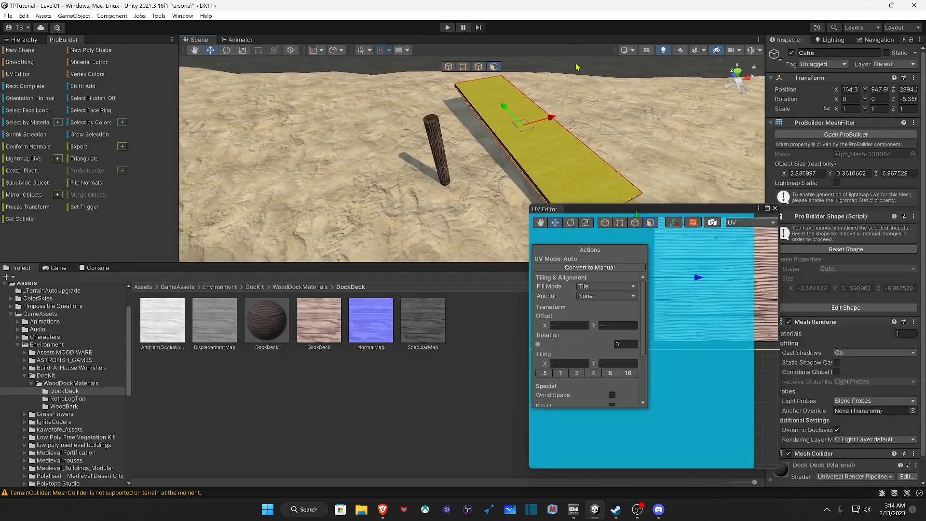
# Step: Close the UV Editor, return to object selection and inspect how the boards line up at the plank's end
pyautogui.click(775, 209)
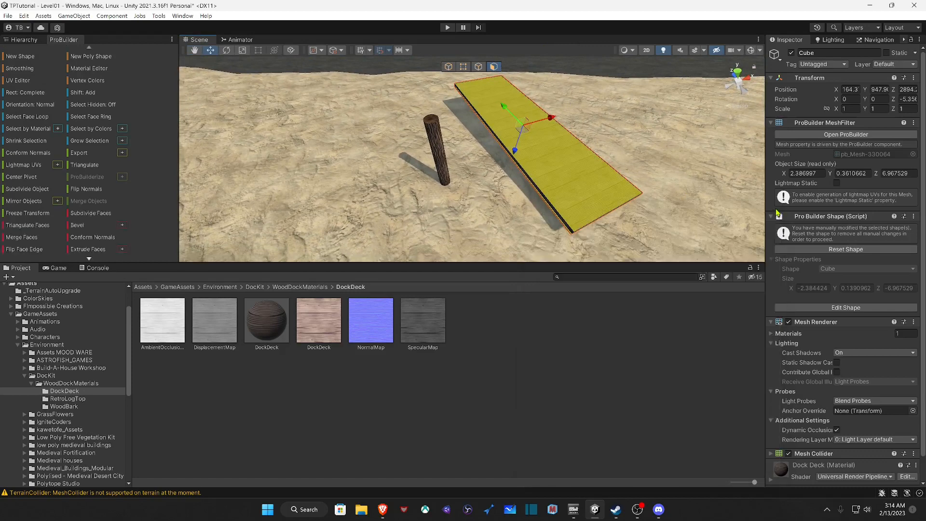
pyautogui.click(450, 66)
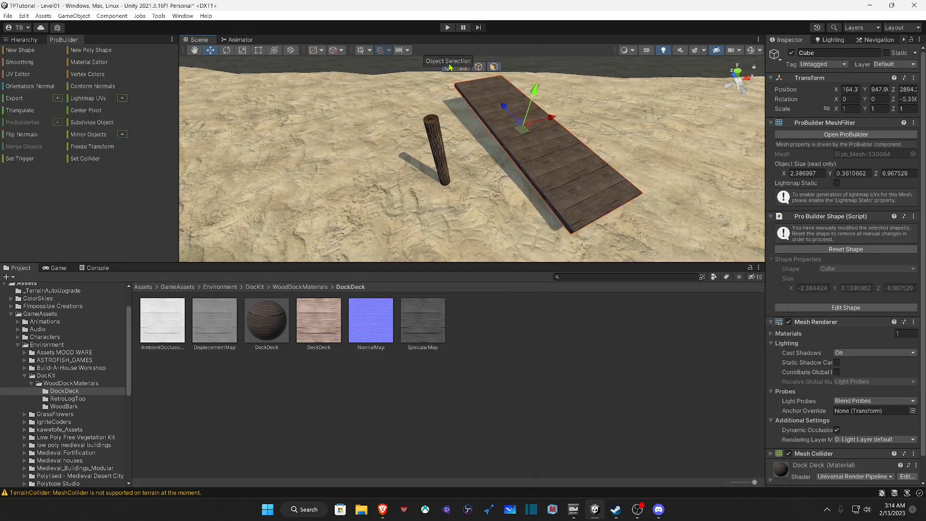
pyautogui.moveTo(450, 67); pyautogui.dragTo(262, 144, button='right')
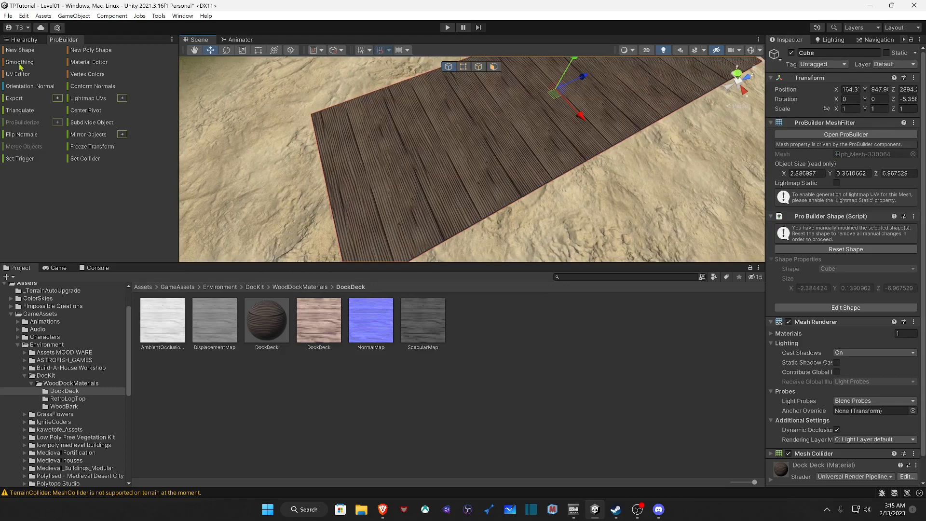
# Step: Reopen the UV Editor and select the plank's top and bottom faces in face selection mode
pyautogui.click(20, 74)
pyautogui.click(440, 155)
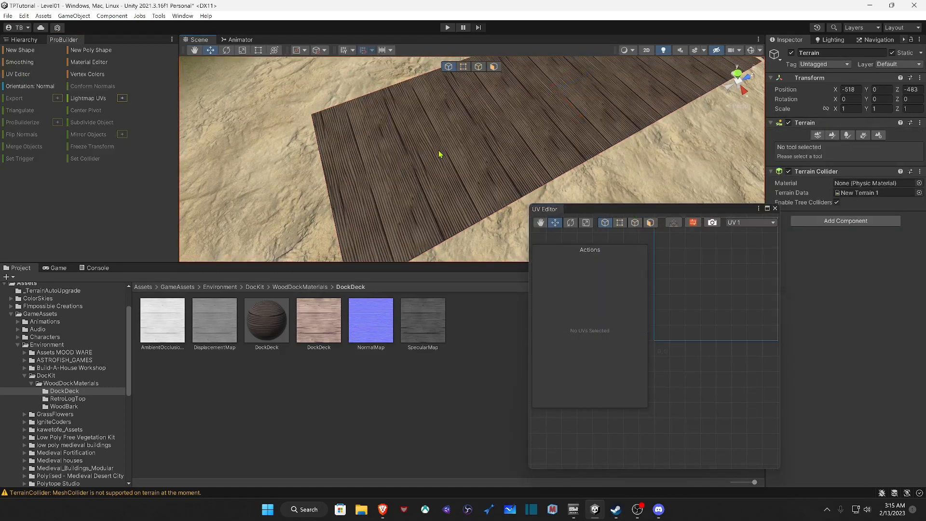
pyautogui.click(463, 161)
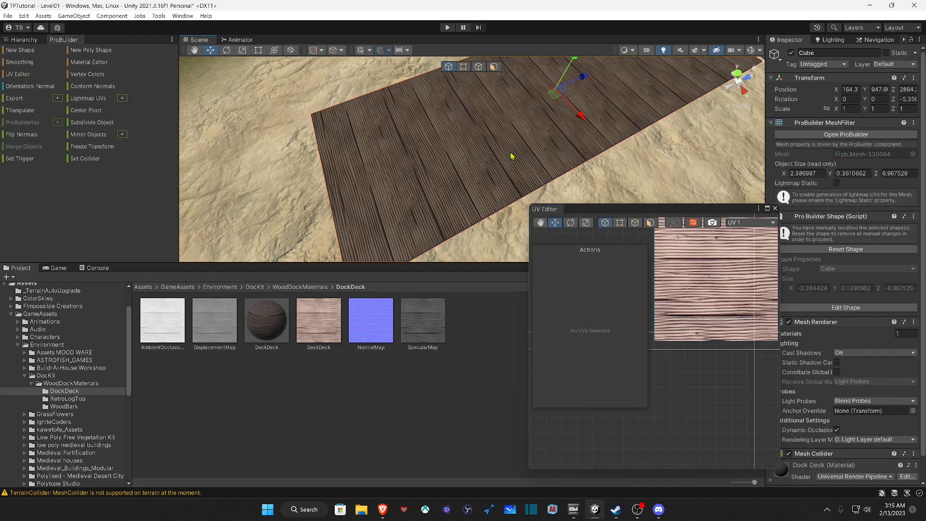
pyautogui.keyDown('alt'); pyautogui.moveTo(481, 165); pyautogui.dragTo(494, 145); pyautogui.keyUp('alt')
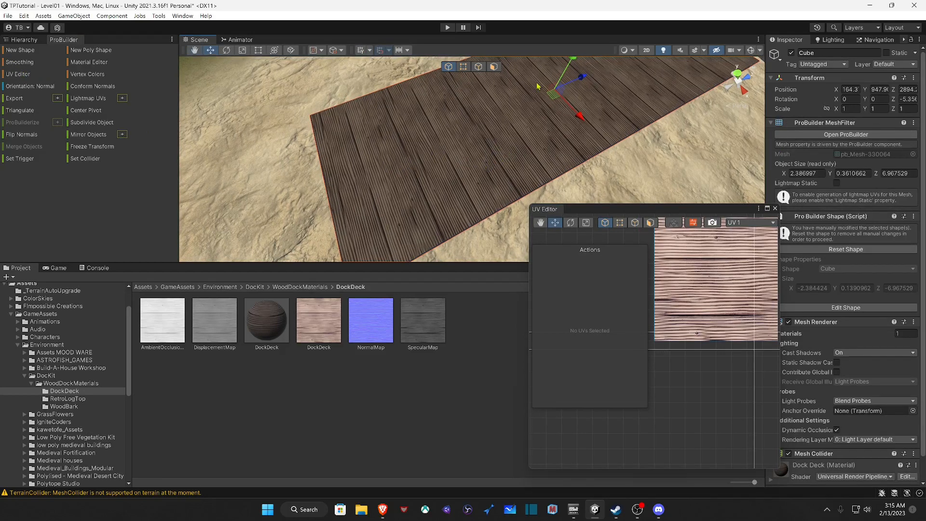
pyautogui.click(493, 67)
pyautogui.click(500, 121)
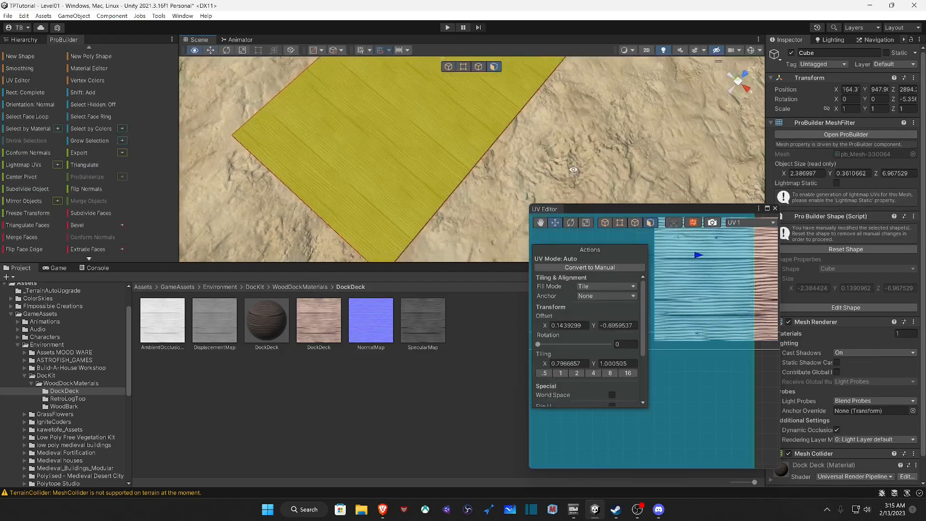
pyautogui.keyDown('alt'); pyautogui.moveTo(499, 121); pyautogui.dragTo(403, 453); pyautogui.keyUp('alt')
pyautogui.keyDown('alt'); pyautogui.moveTo(414, 217); pyautogui.dragTo(720, 427); pyautogui.keyUp('alt')
pyautogui.press('r')
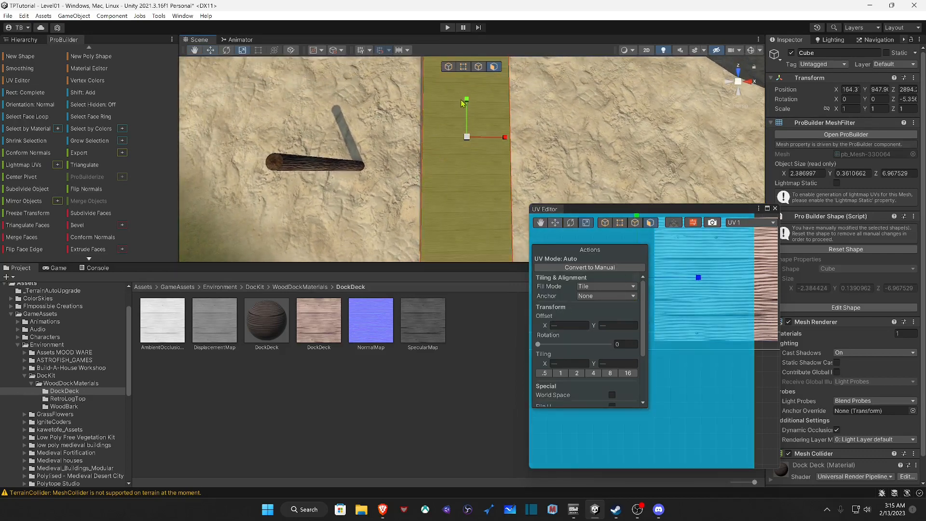
pyautogui.moveTo(466, 99); pyautogui.dragTo(467, 109)
pyautogui.hotkey('ctrl', 'z')
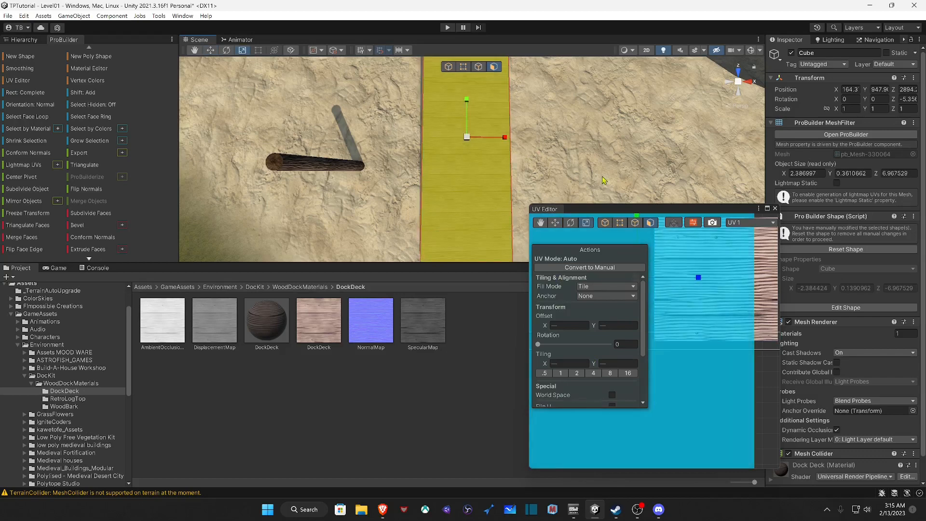
# Step: Enable UV handles in the scene view, then scale and shift the deck texture along the plank's length
pyautogui.click(677, 227)
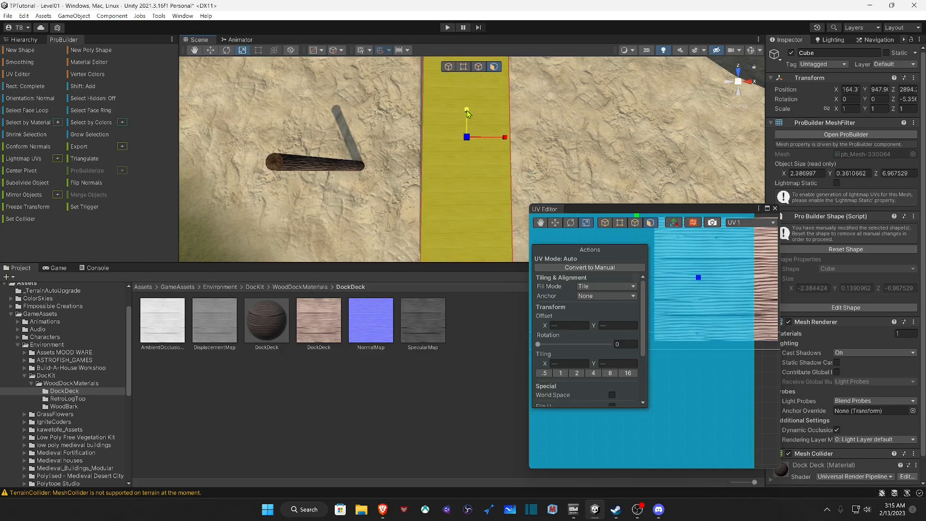
pyautogui.keyDown('alt'); pyautogui.moveTo(467, 116); pyautogui.dragTo(205, 73); pyautogui.keyUp('alt')
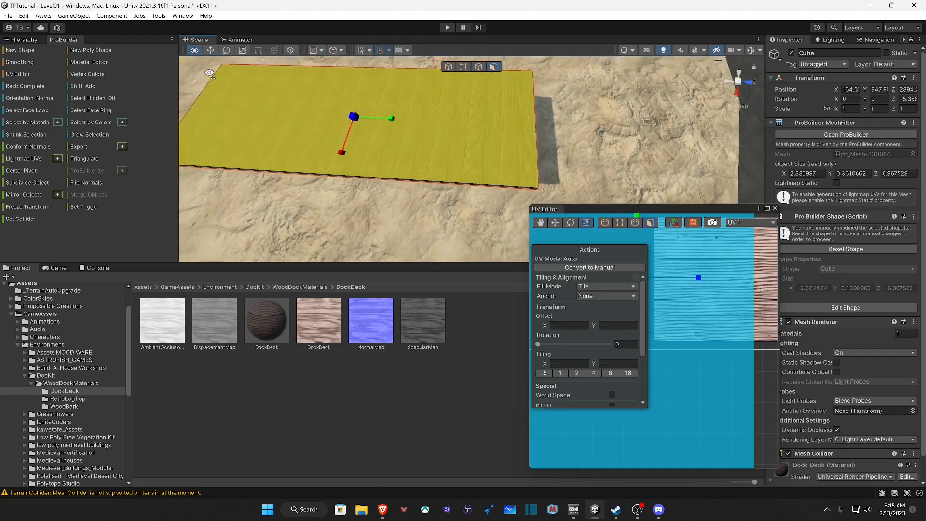
pyautogui.press('w')
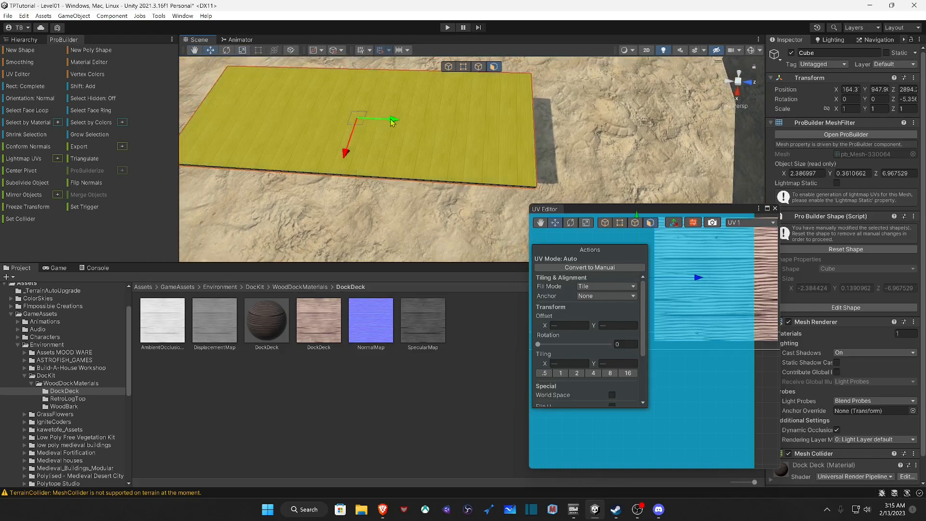
pyautogui.keyDown('alt'); pyautogui.moveTo(392, 118); pyautogui.dragTo(424, 102); pyautogui.keyUp('alt')
# Step: Fine-tune the deck texture's scale and offset along the plank's length so the board seams line up with both ends
pyautogui.press('r')
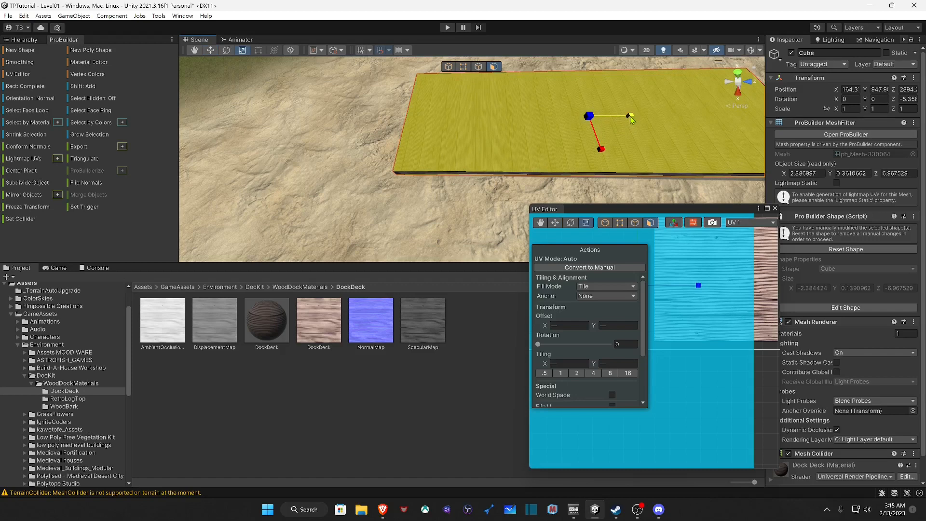
pyautogui.press('w')
pyautogui.keyDown('alt'); pyautogui.moveTo(623, 119); pyautogui.dragTo(463, 104); pyautogui.keyUp('alt')
pyautogui.press('r')
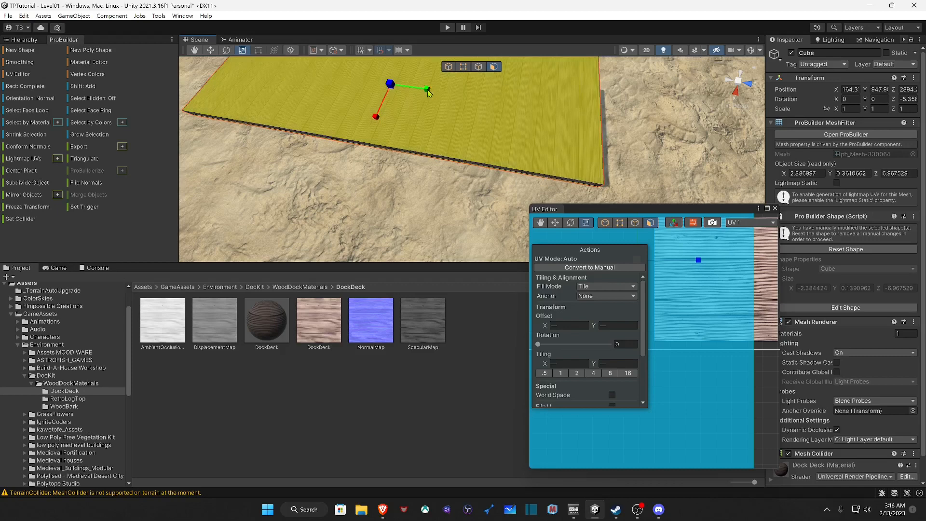
pyautogui.keyDown('alt'); pyautogui.moveTo(431, 87); pyautogui.dragTo(460, 98); pyautogui.keyUp('alt')
pyautogui.press('w')
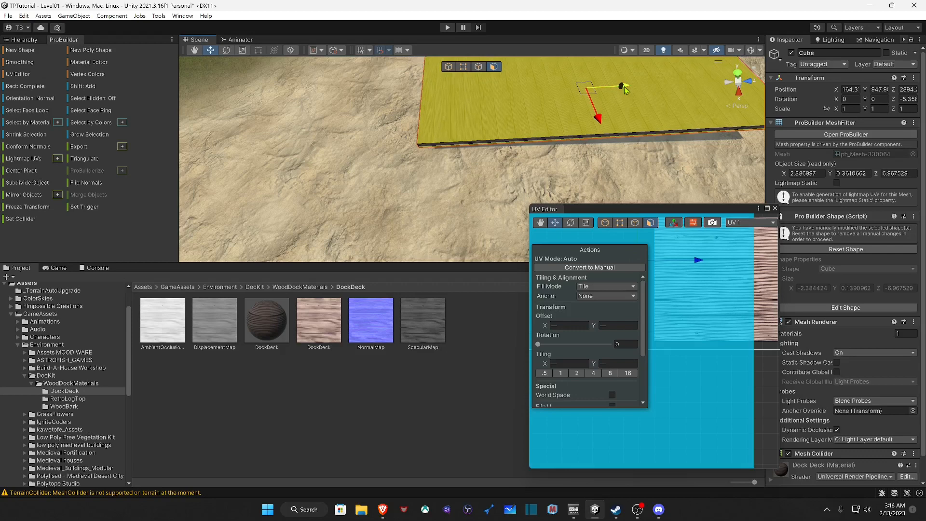
pyautogui.keyDown('alt'); pyautogui.moveTo(624, 85); pyautogui.dragTo(501, 96); pyautogui.keyUp('alt')
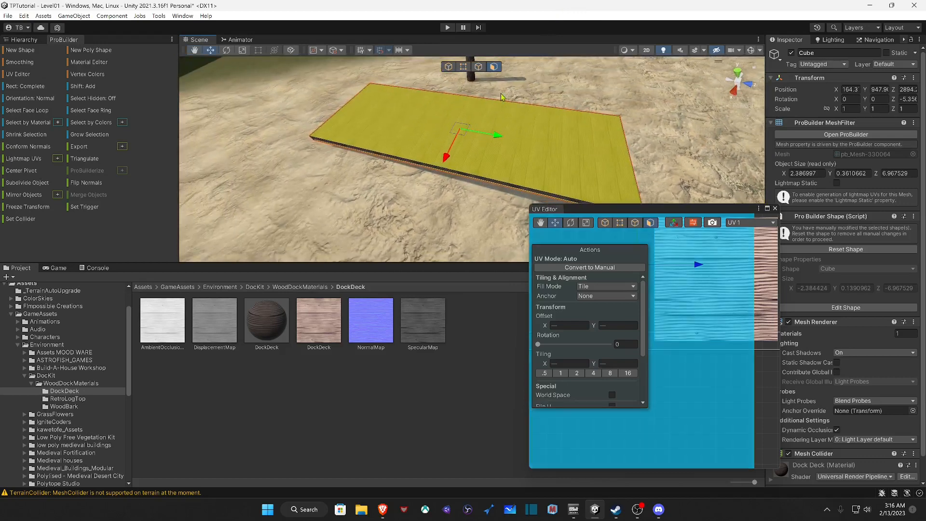
pyautogui.press('r')
pyautogui.moveTo(500, 137); pyautogui.dragTo(558, 87, button='right')
# Step: Return to object selection mode and close the UV Editor
pyautogui.press('w')
pyautogui.press('s')
pyautogui.press('w')
pyautogui.moveTo(792, 51); pyautogui.dragTo(775, 154, button='right')
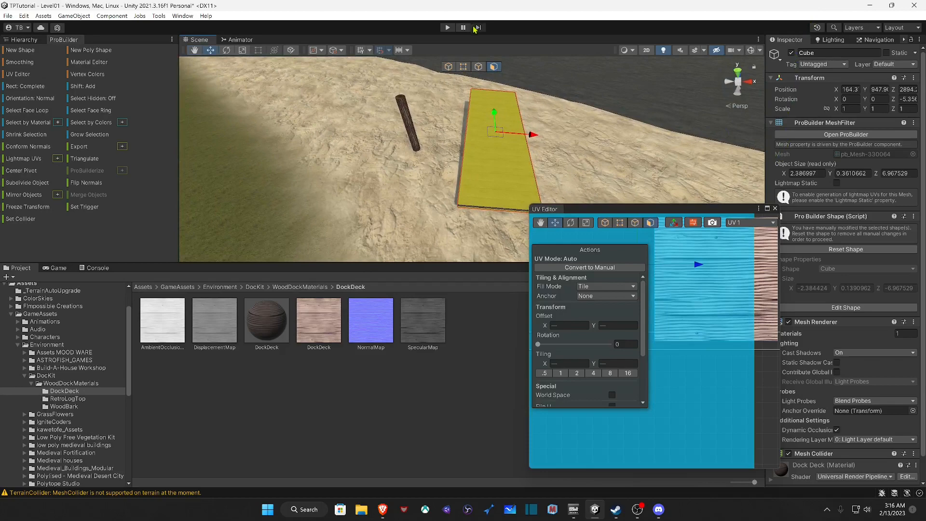
pyautogui.click(449, 67)
pyautogui.moveTo(531, 139)
pyautogui.mouseDown(button='right')
pyautogui.moveTo(535, 176)
pyautogui.moveTo(521, 165)
pyautogui.moveTo(522, 150)
pyautogui.mouseUp(button='right')
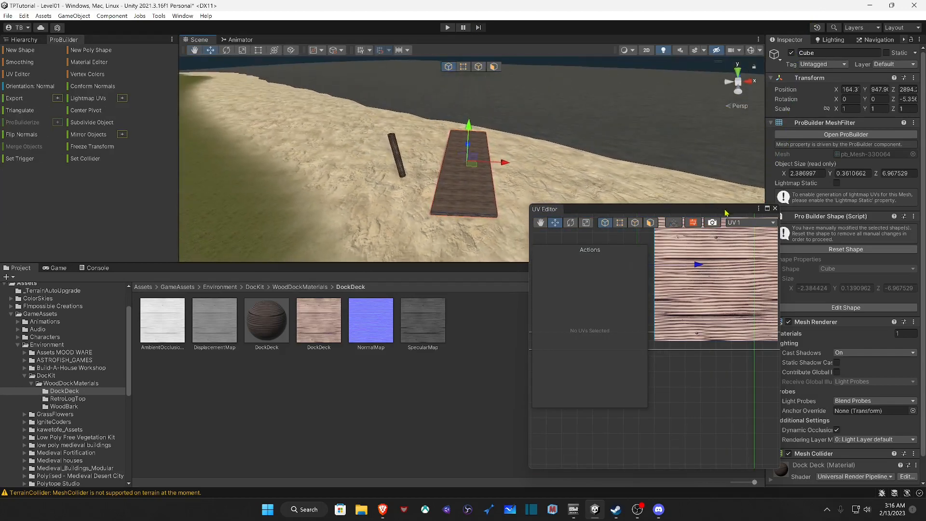
pyautogui.click(775, 208)
# Step: Select the round log post and move it against the corner at one end of the plank
pyautogui.moveTo(572, 184); pyautogui.dragTo(502, 139, button='right')
pyautogui.click(445, 117)
pyautogui.moveTo(500, 139); pyautogui.dragTo(575, 211)
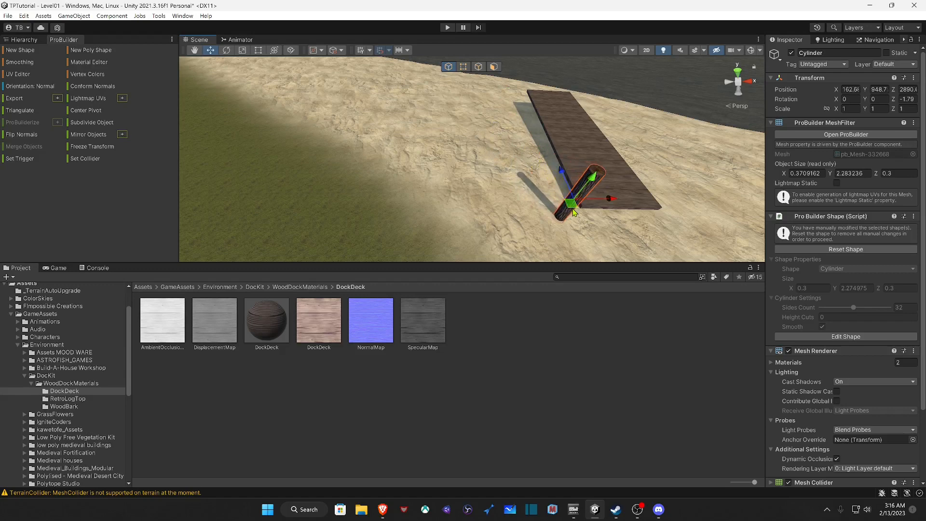
pyautogui.moveTo(576, 212); pyautogui.dragTo(513, 140, button='right')
pyautogui.press('w')
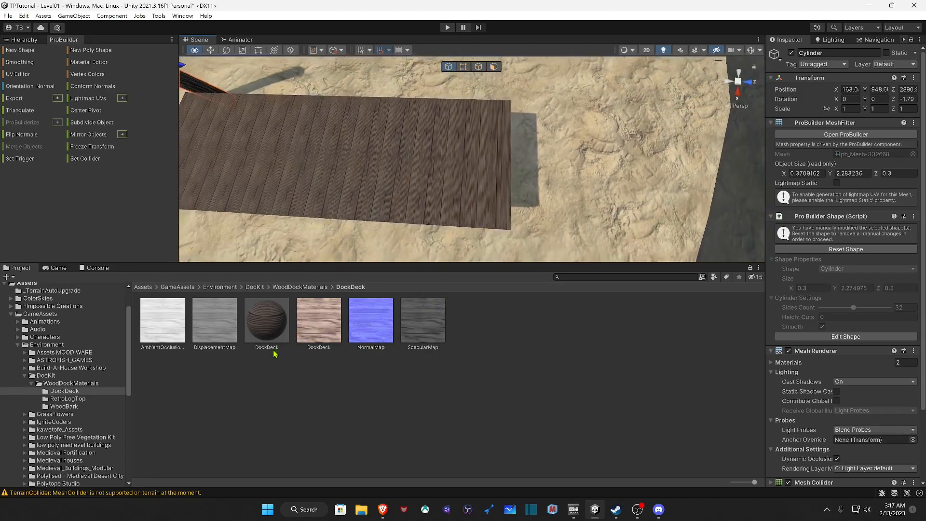
pyautogui.press('a')
pyautogui.moveTo(272, 354); pyautogui.dragTo(273, 339, button='right')
pyautogui.press('w')
pyautogui.press('a')
pyautogui.press('d')
pyautogui.press('a')
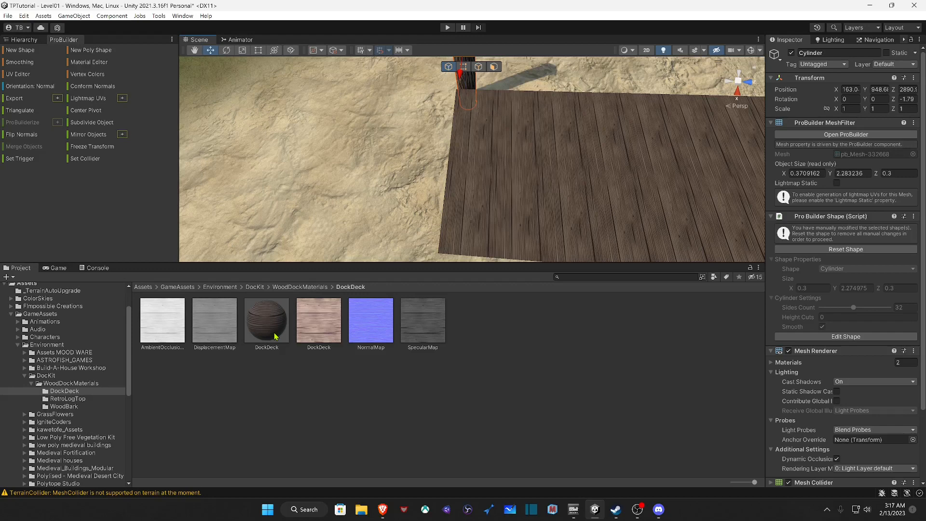
# Step: Lower the post at the plank's corner so its log top stands only a little above the decking
pyautogui.moveTo(473, 213); pyautogui.dragTo(682, 124, button='right')
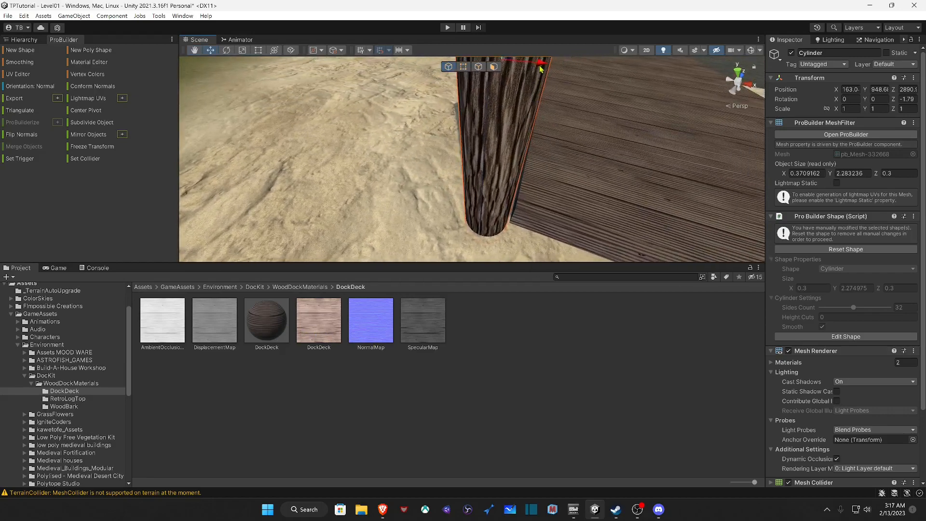
pyautogui.moveTo(540, 69); pyautogui.dragTo(374, 145, button='right')
pyautogui.moveTo(477, 147); pyautogui.dragTo(480, 203)
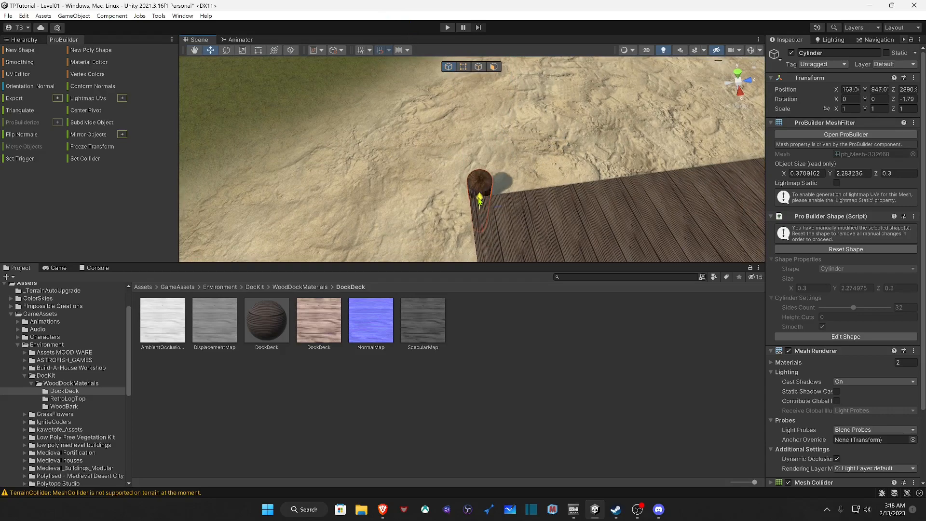
pyautogui.moveTo(480, 198); pyautogui.dragTo(515, 127, button='right')
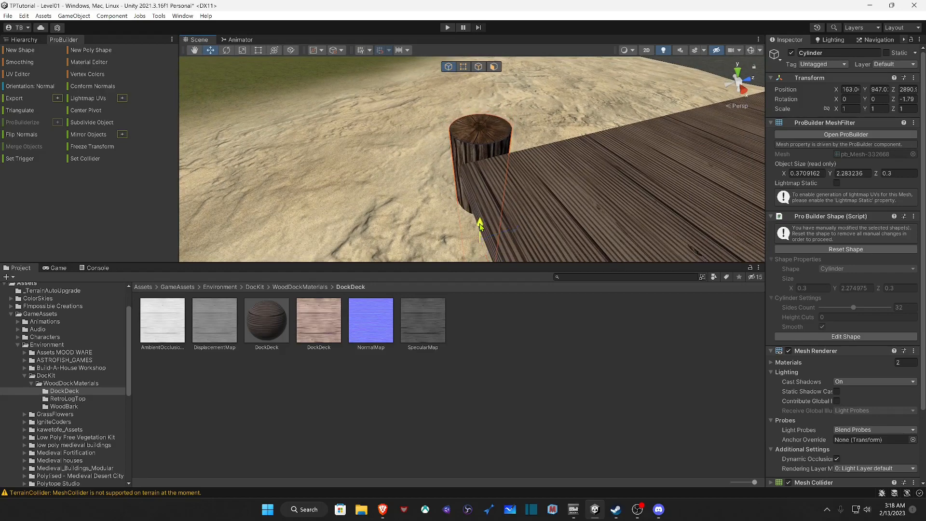
pyautogui.moveTo(495, 198); pyautogui.dragTo(688, 198, button='right')
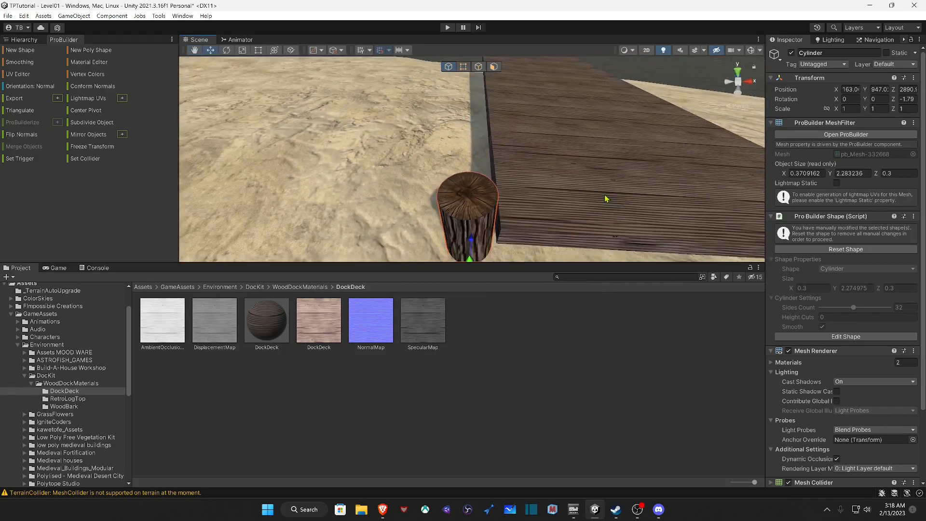
# Step: Duplicate the post and slide the copy along the plank's long side to the corner at the other end
pyautogui.hotkey('ctrl', 'd')
pyautogui.moveTo(492, 198); pyautogui.dragTo(544, 209, button='right')
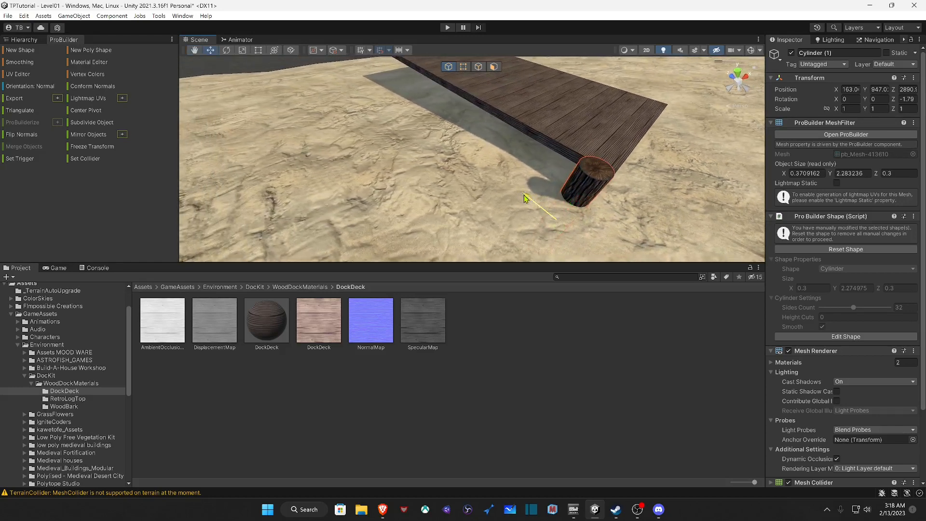
pyautogui.moveTo(524, 195); pyautogui.dragTo(406, 126)
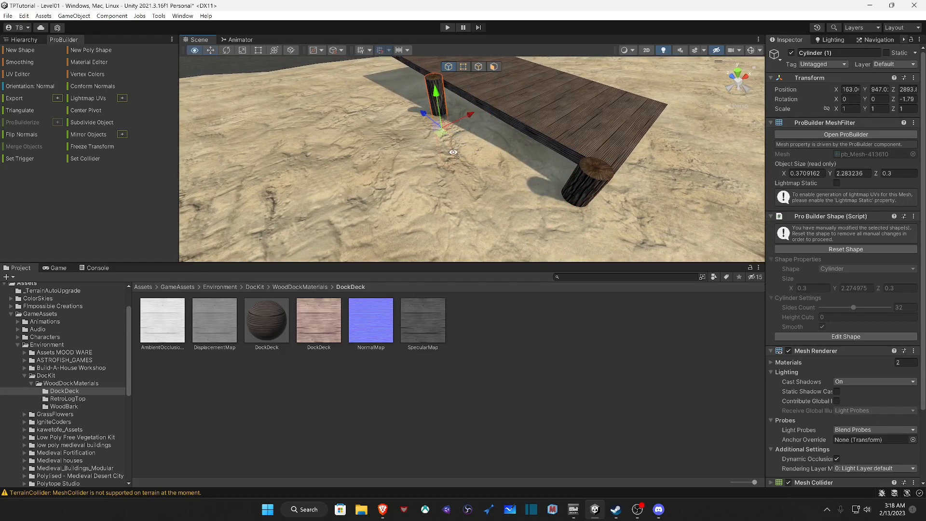
pyautogui.moveTo(406, 126); pyautogui.dragTo(565, 216, button='right')
pyautogui.moveTo(565, 216); pyautogui.dragTo(337, 192)
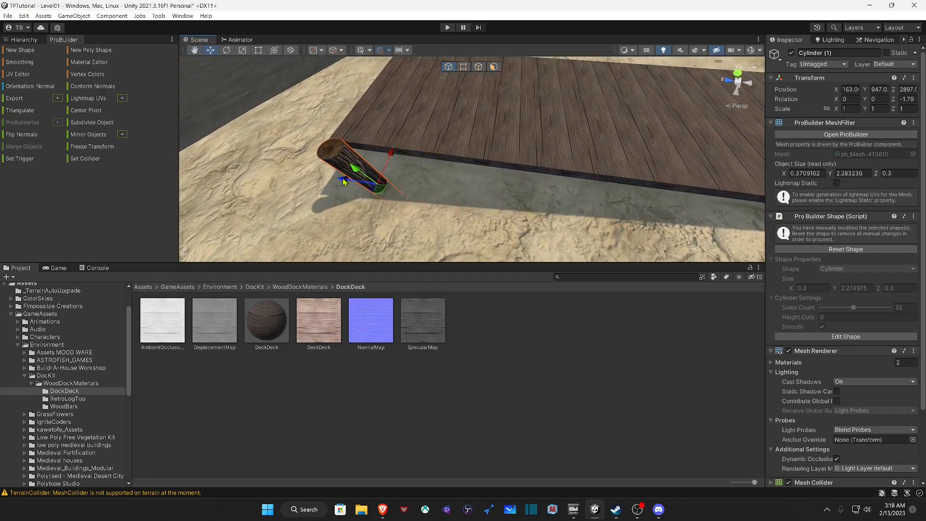
pyautogui.moveTo(338, 192); pyautogui.dragTo(403, 178, button='right')
pyautogui.moveTo(442, 221); pyautogui.dragTo(441, 220)
pyautogui.moveTo(448, 193); pyautogui.dragTo(537, 119, button='right')
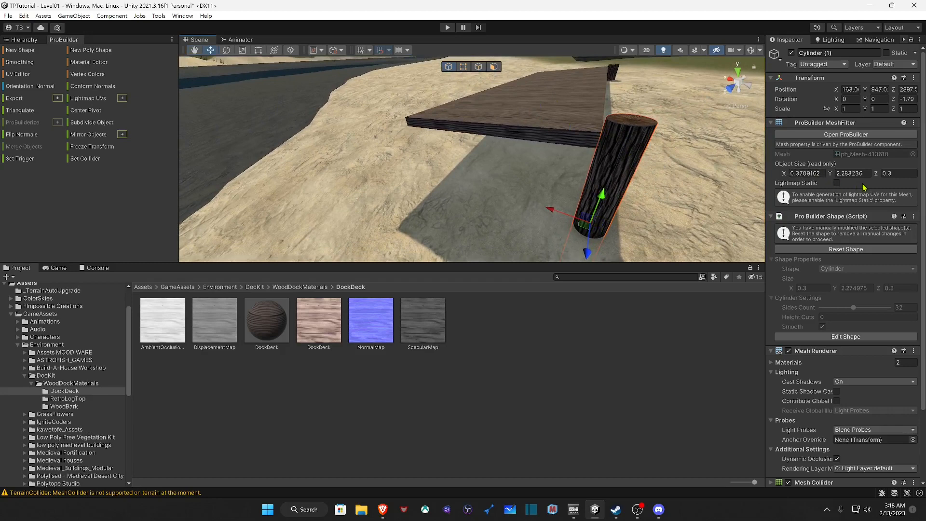
# Step: Set the copied post's Z rotation to 0
pyautogui.click(907, 175)
pyautogui.write('0')
pyautogui.click(815, 173)
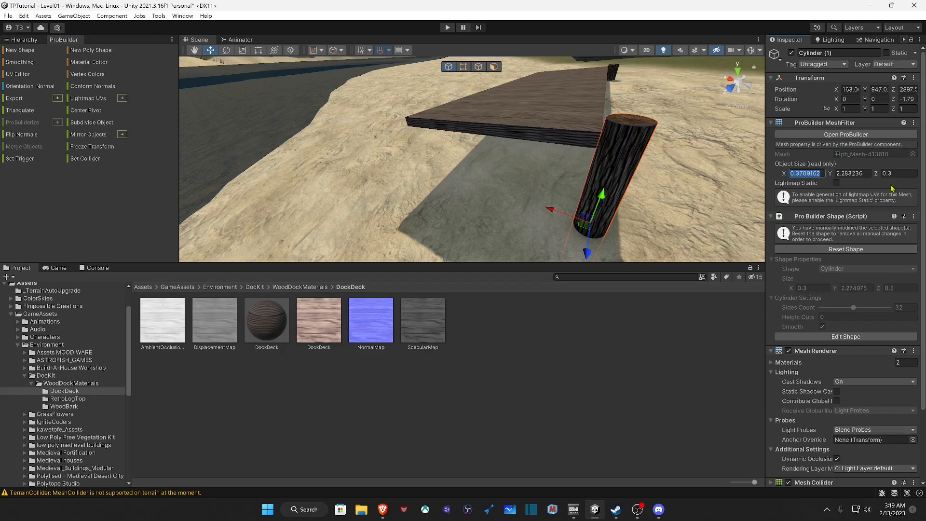
pyautogui.click(905, 100)
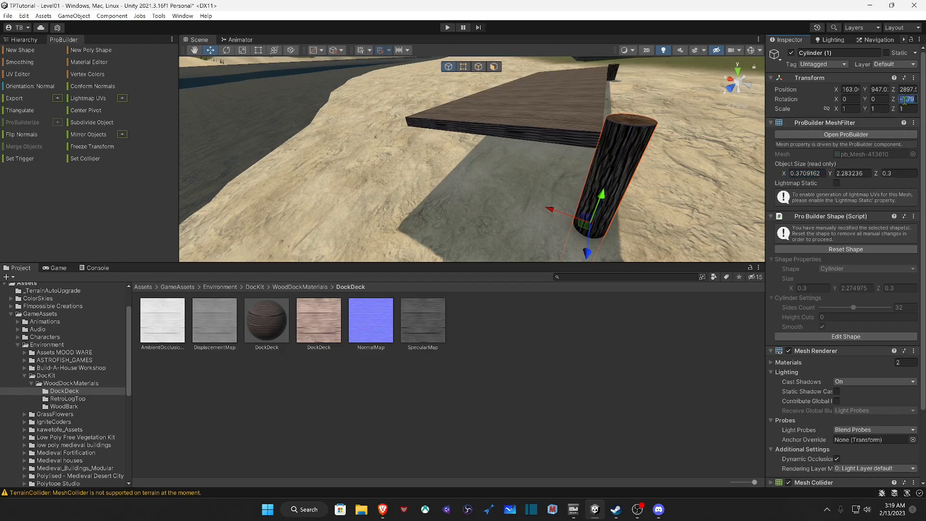
pyautogui.write('0')
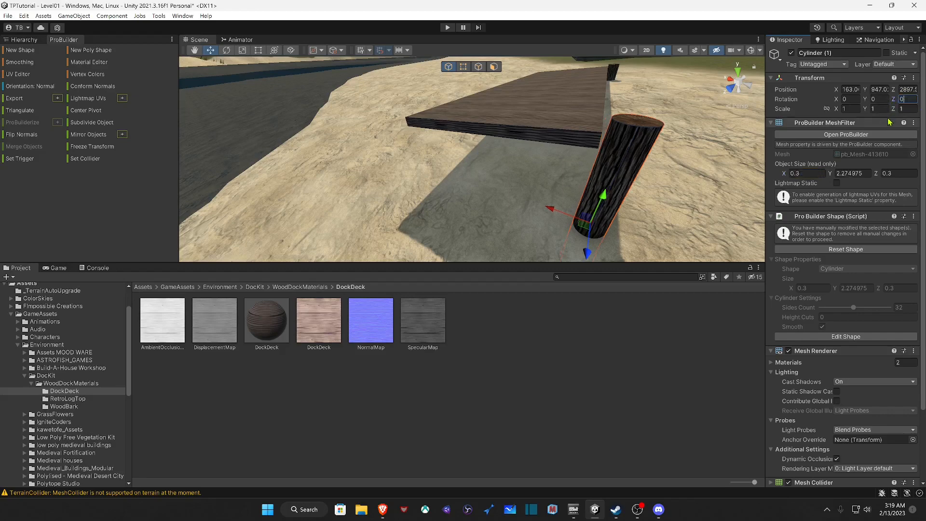
# Step: Set the Z rotation of the original post and of the plank to 0
pyautogui.moveTo(677, 158); pyautogui.dragTo(551, 128, button='right')
pyautogui.press('w')
pyautogui.press('s')
pyautogui.click(535, 157)
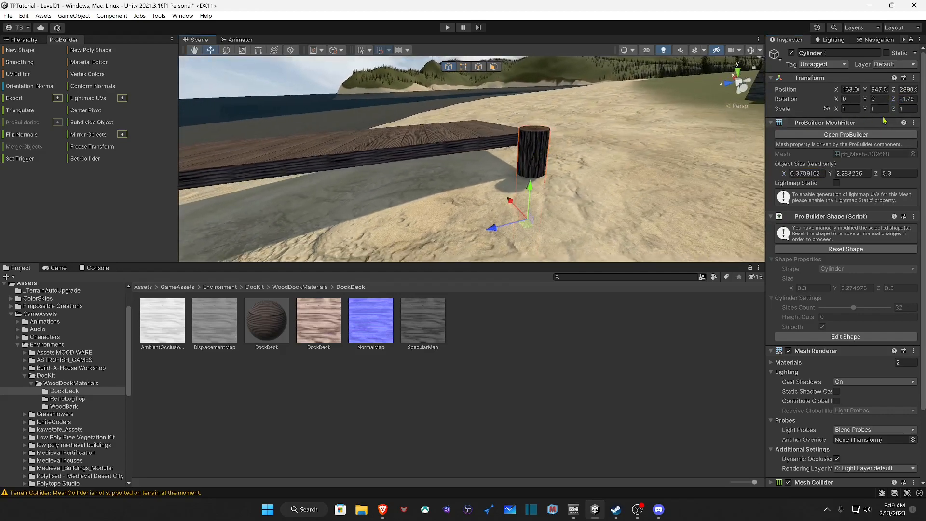
pyautogui.click(907, 98)
pyautogui.write('0')
pyautogui.click(419, 141)
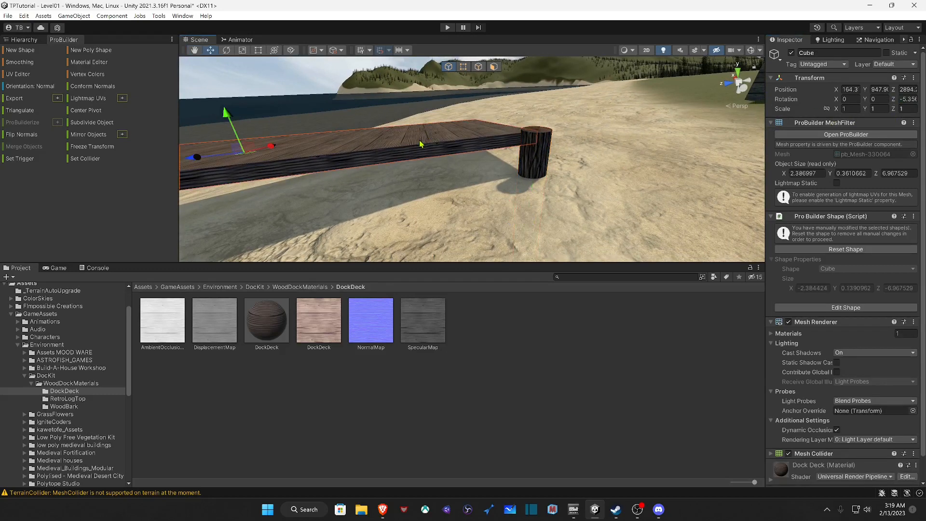
pyautogui.click(907, 99)
pyautogui.write('0')
# Step: Lower the original post slightly further relative to the levelled plank
pyautogui.moveTo(609, 161); pyautogui.dragTo(272, 153, button='right')
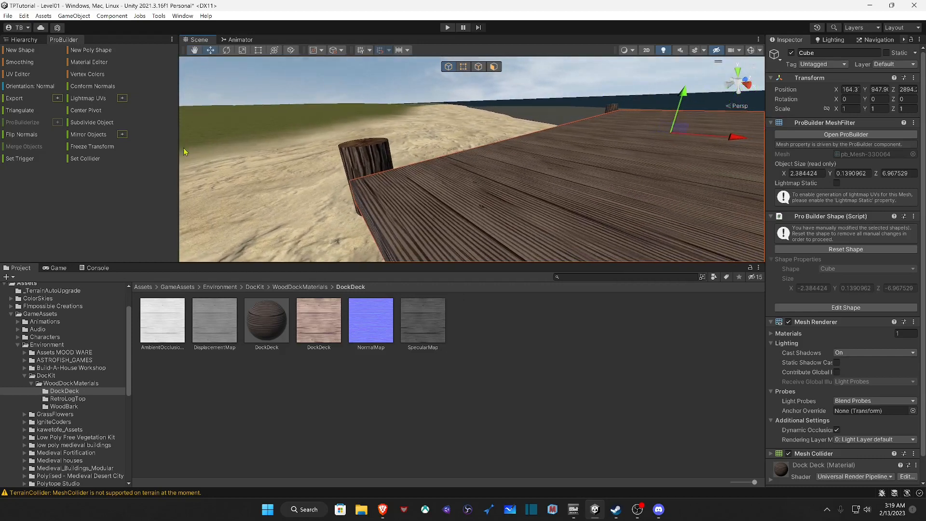
pyautogui.click(381, 170)
pyautogui.press('f')
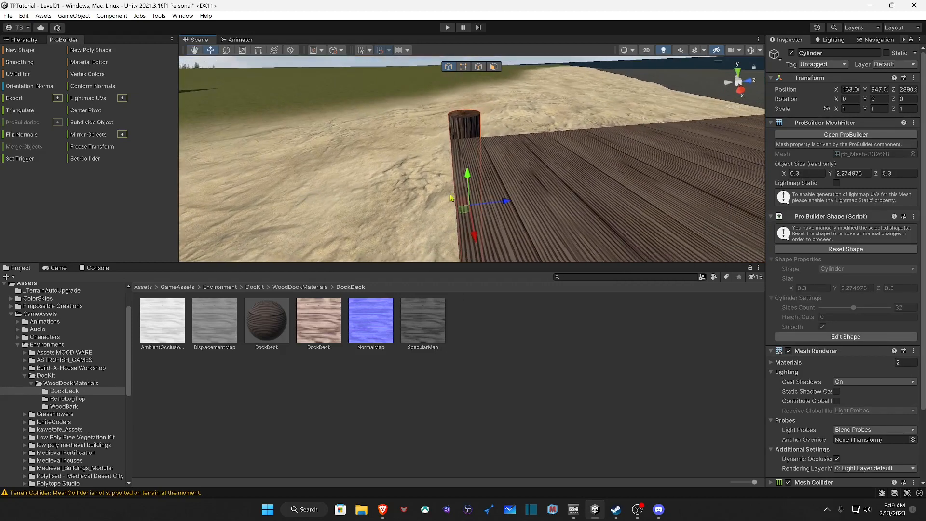
pyautogui.moveTo(468, 180); pyautogui.dragTo(467, 188)
# Step: Delete the duplicate post at the plank's other end
pyautogui.moveTo(496, 186); pyautogui.dragTo(231, 159, button='right')
pyautogui.click(479, 193)
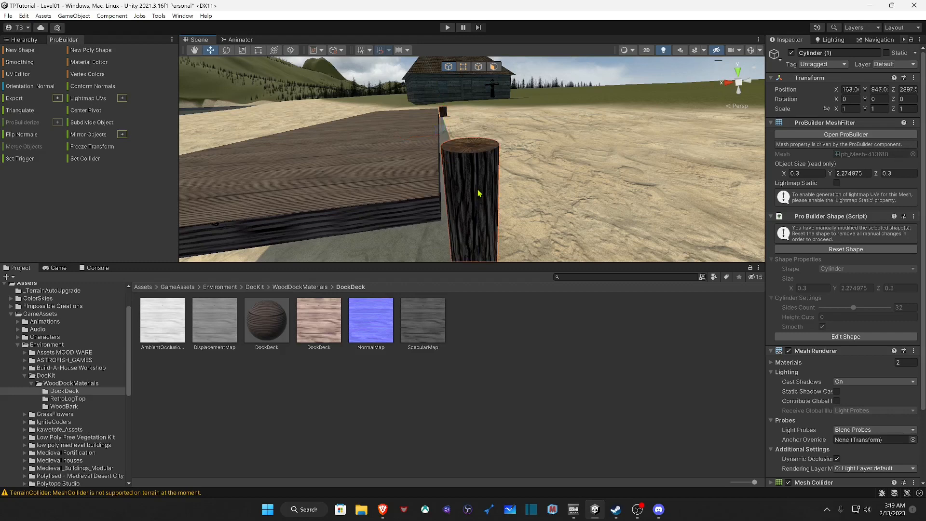
pyautogui.press('Delete')
pyautogui.moveTo(442, 164); pyautogui.dragTo(434, 158, button='right')
# Step: Duplicate the straightened original post and move the copy along the plank's long side to about its mid-length
pyautogui.click(478, 177)
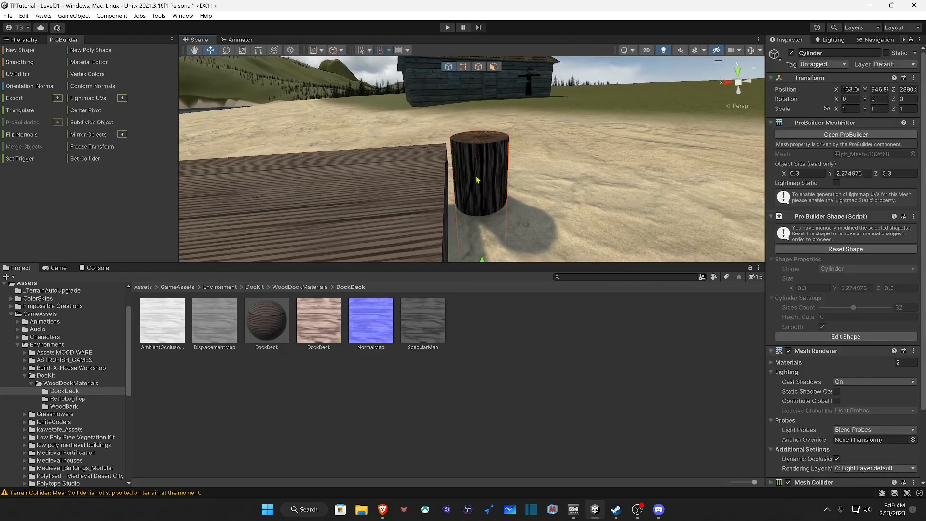
pyautogui.moveTo(479, 177); pyautogui.dragTo(696, 351, button='right')
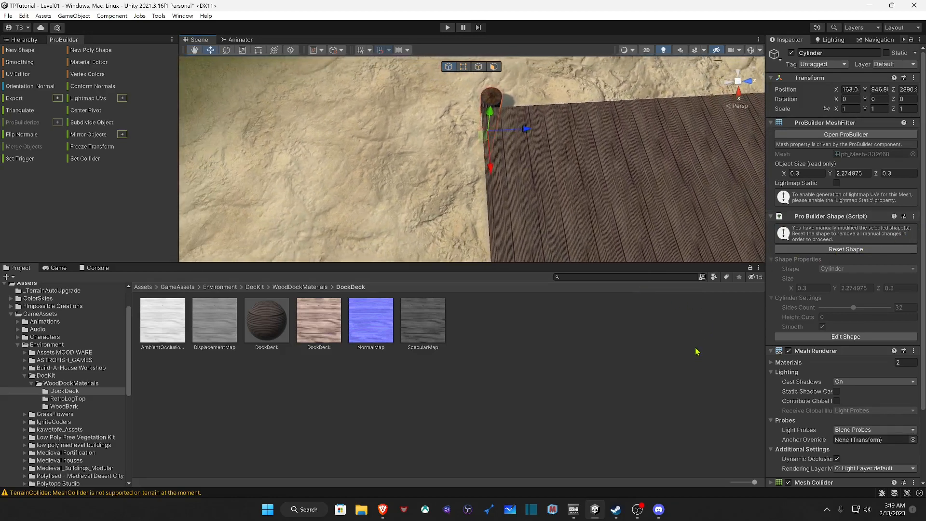
pyautogui.hotkey('ctrl', 'd')
pyautogui.moveTo(526, 133); pyautogui.dragTo(690, 112)
pyautogui.moveTo(691, 112); pyautogui.dragTo(436, 158, button='right')
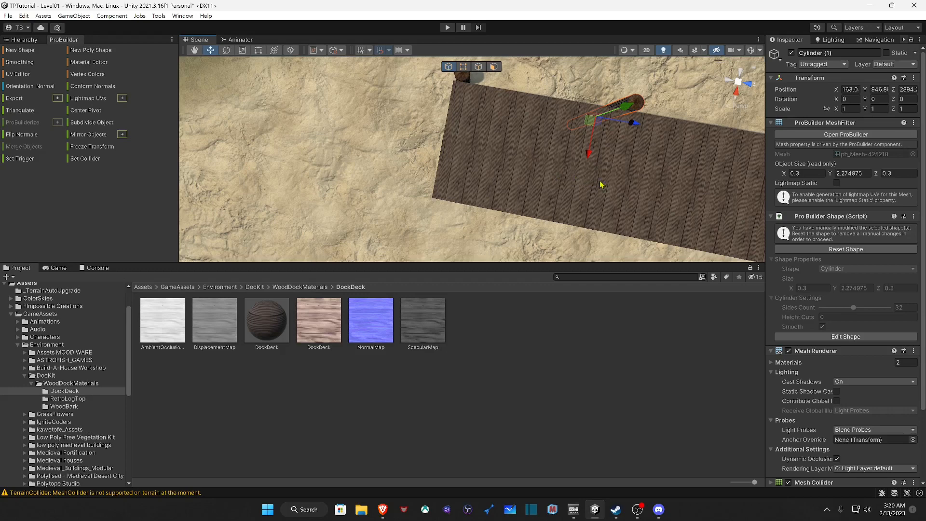
pyautogui.scroll(-4, 619, 187)
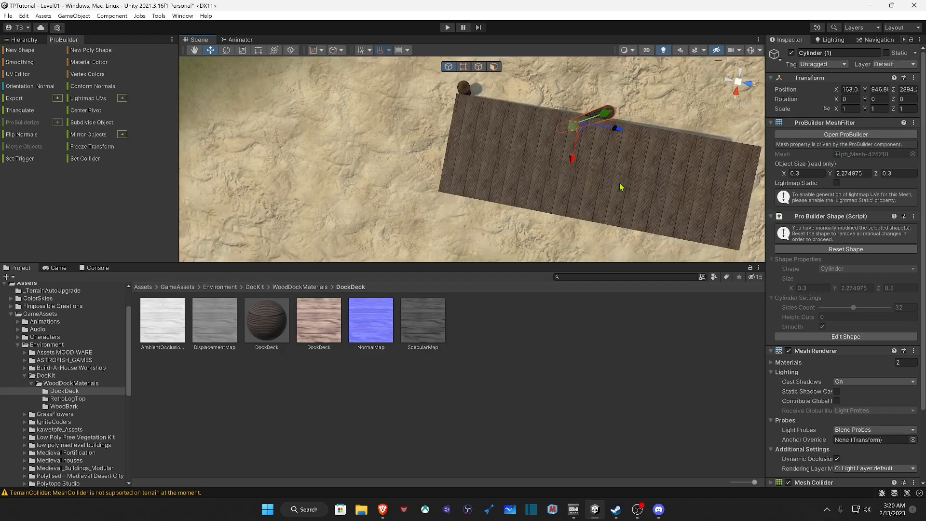
pyautogui.moveTo(598, 167); pyautogui.dragTo(662, 142, button='right')
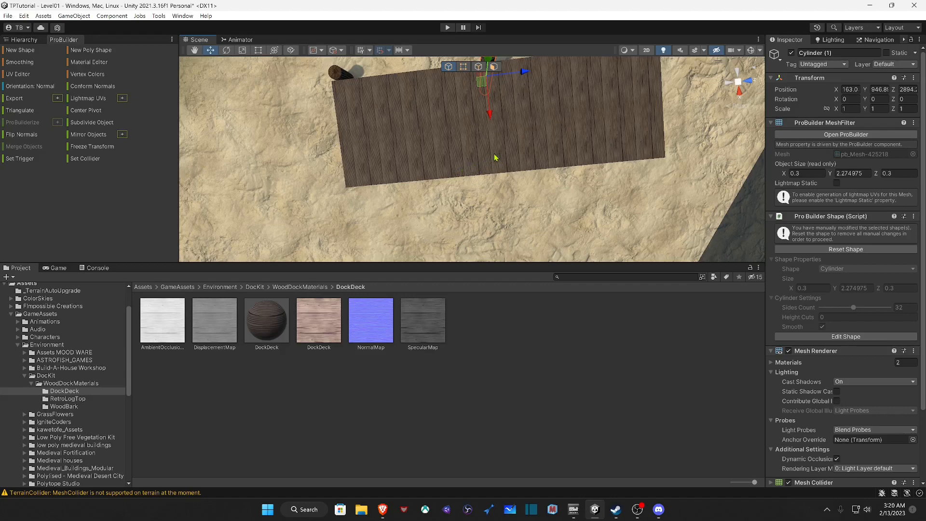
# Step: Nudge the duplicated mid-length post slightly along the plank's long side
pyautogui.moveTo(492, 157); pyautogui.dragTo(494, 82, button='right')
pyautogui.press('w')
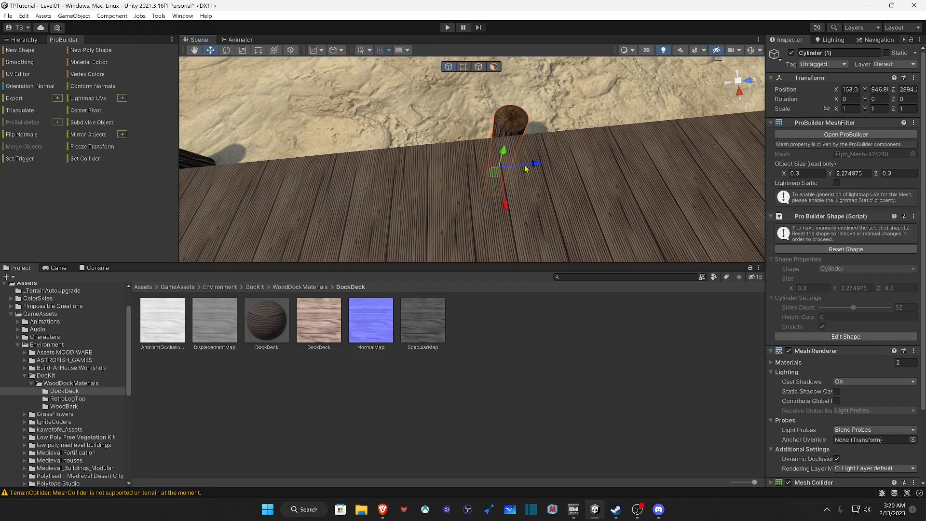
pyautogui.moveTo(534, 168); pyautogui.dragTo(526, 170)
# Step: Duplicate the mid-length post and move the copy along the same long side to the plank's far corner
pyautogui.press('s')
pyautogui.moveTo(499, 166); pyautogui.dragTo(481, 171, button='right')
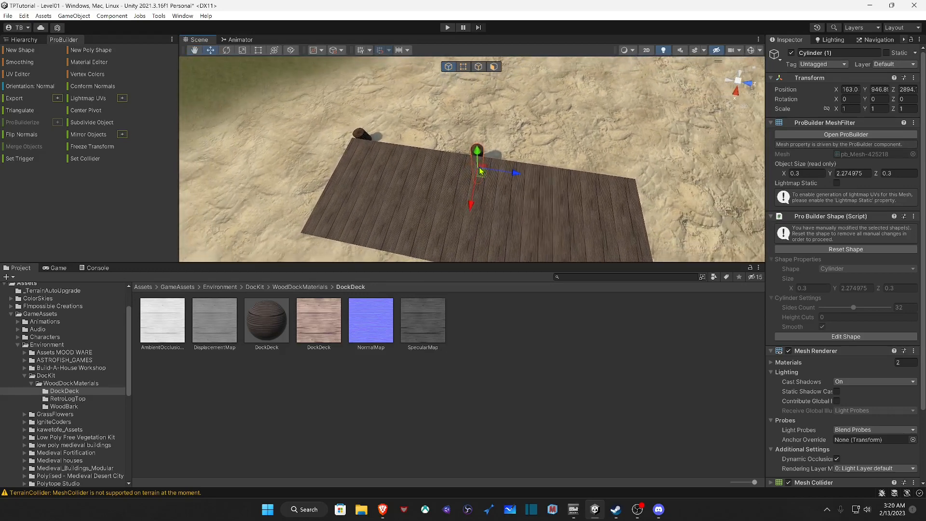
pyautogui.moveTo(516, 177); pyautogui.dragTo(625, 191)
pyautogui.moveTo(603, 198); pyautogui.dragTo(381, 208, button='right')
pyautogui.press('w')
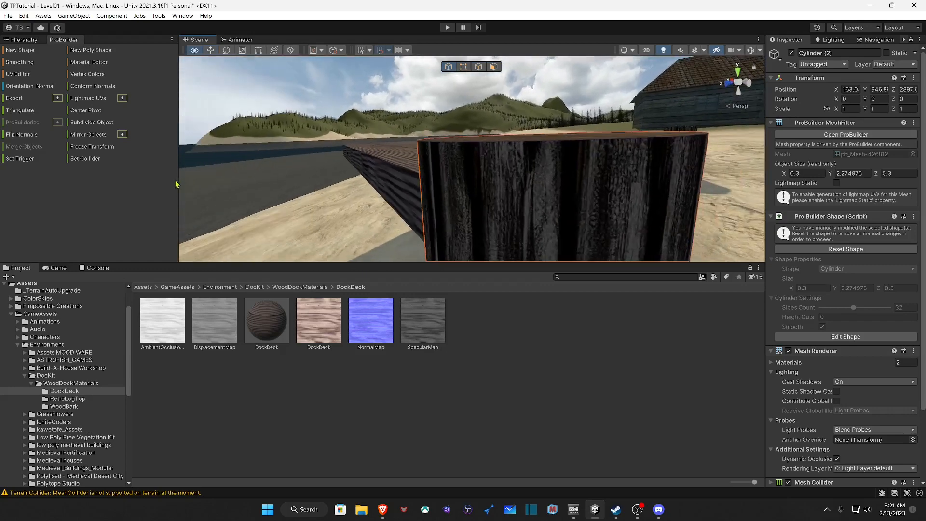
pyautogui.press('s')
pyautogui.moveTo(175, 181); pyautogui.dragTo(140, 269, button='right')
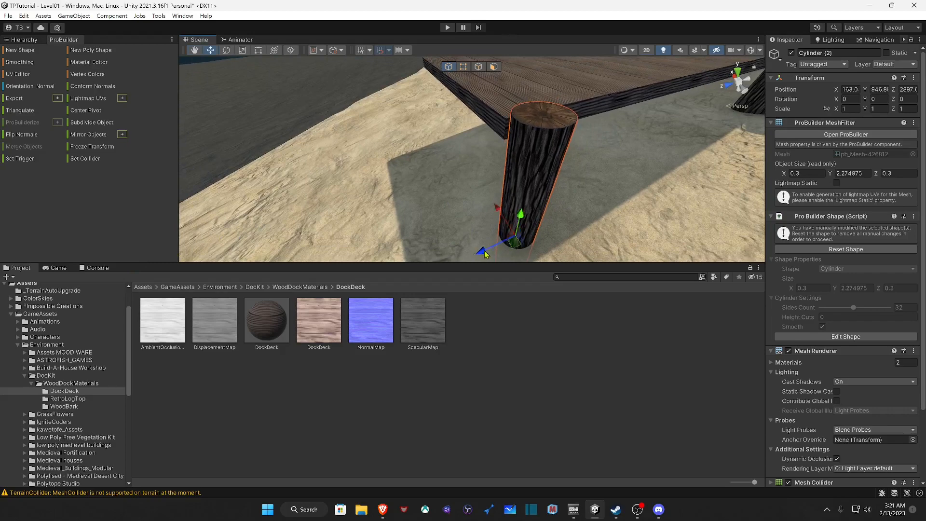
# Step: Examine how the new corner post sits against the plank from several sides
pyautogui.press('w')
pyautogui.moveTo(486, 254); pyautogui.dragTo(632, 195, button='right')
pyautogui.press('a')
pyautogui.press('s')
pyautogui.press('d')
pyautogui.press('a')
pyautogui.press('w')
pyautogui.press('d')
pyautogui.press('a')
pyautogui.press('s')
pyautogui.press('w')
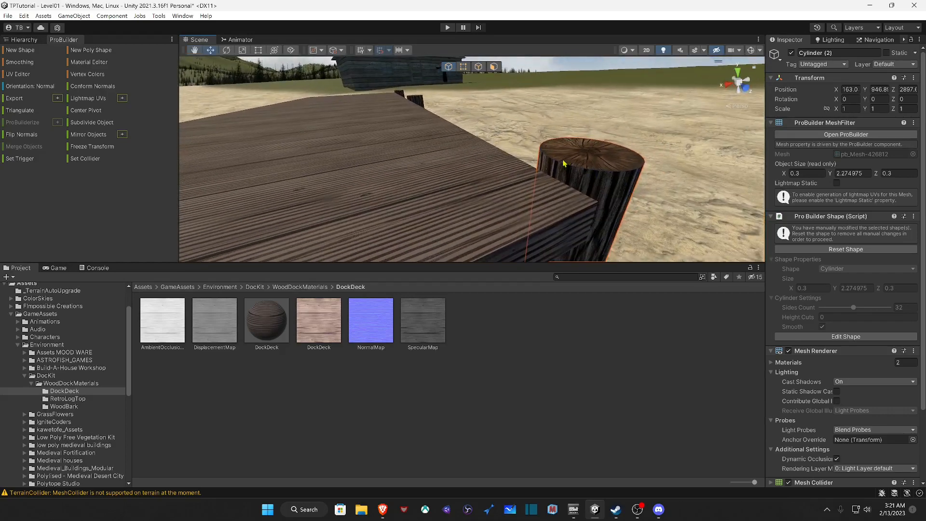
# Step: Duplicate all three posts together and move the copies across to the plank's opposite long side
pyautogui.keyDown('shift'); pyautogui.click(413, 100); pyautogui.keyUp('shift')
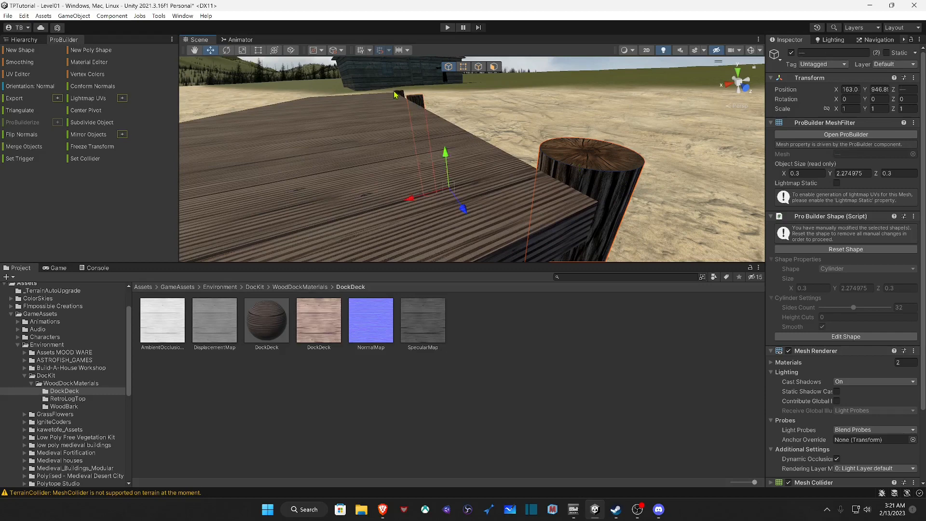
pyautogui.keyDown('shift'); pyautogui.click(400, 95); pyautogui.keyUp('shift')
pyautogui.moveTo(417, 114); pyautogui.dragTo(366, 178, button='right')
pyautogui.press('s')
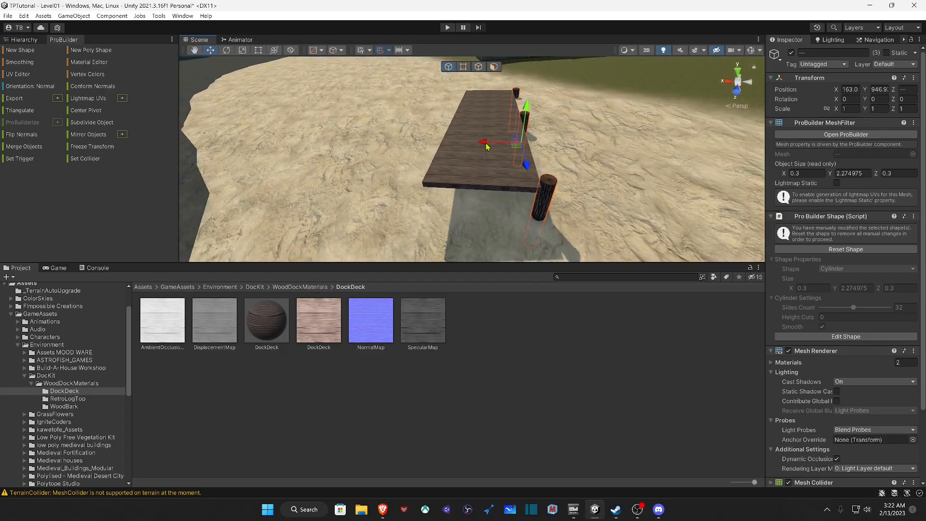
pyautogui.moveTo(486, 146); pyautogui.dragTo(418, 152)
# Step: Fine-tune the three copied posts along X to about 165.71 so they sit flush against the plank's edge
pyautogui.moveTo(419, 152); pyautogui.dragTo(439, 130, button='right')
pyautogui.press('w')
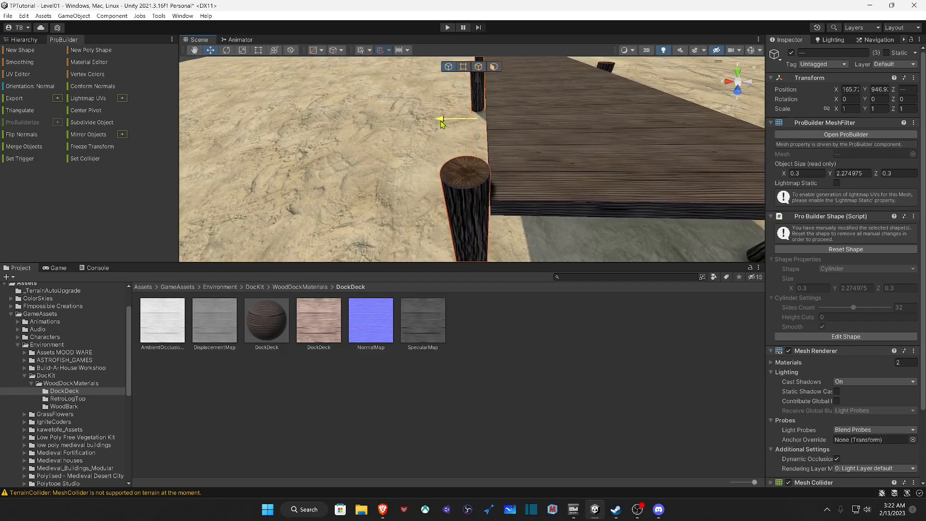
pyautogui.moveTo(441, 121)
pyautogui.mouseDown(button='right')
pyautogui.moveTo(461, 190)
pyautogui.moveTo(439, 181)
pyautogui.moveTo(443, 112)
pyautogui.mouseUp(button='right')
pyautogui.moveTo(443, 111); pyautogui.dragTo(443, 111)
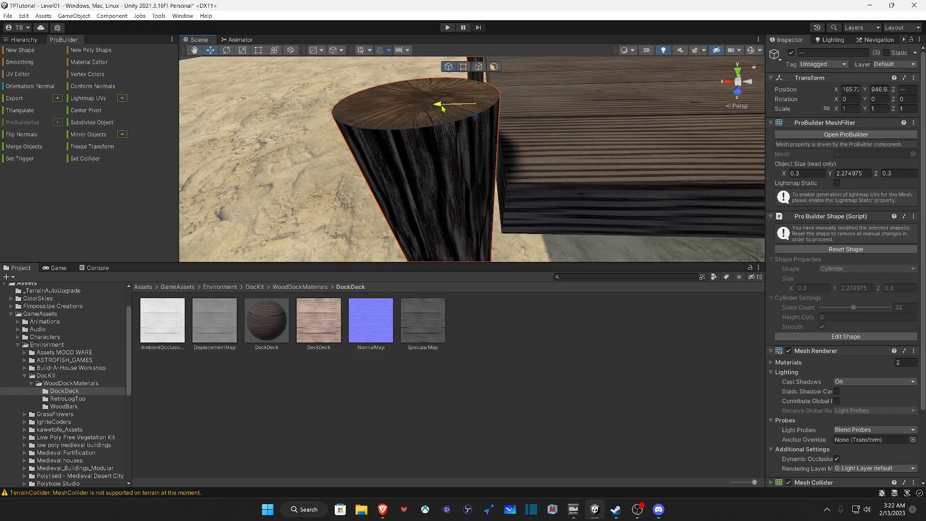
pyautogui.moveTo(443, 107); pyautogui.dragTo(386, 154, button='right')
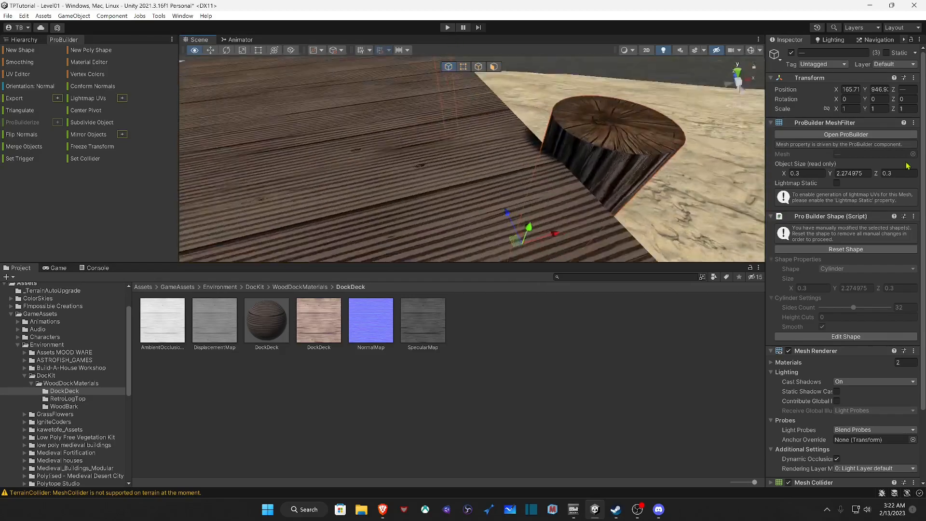
pyautogui.moveTo(908, 166); pyautogui.dragTo(872, 166, button='right')
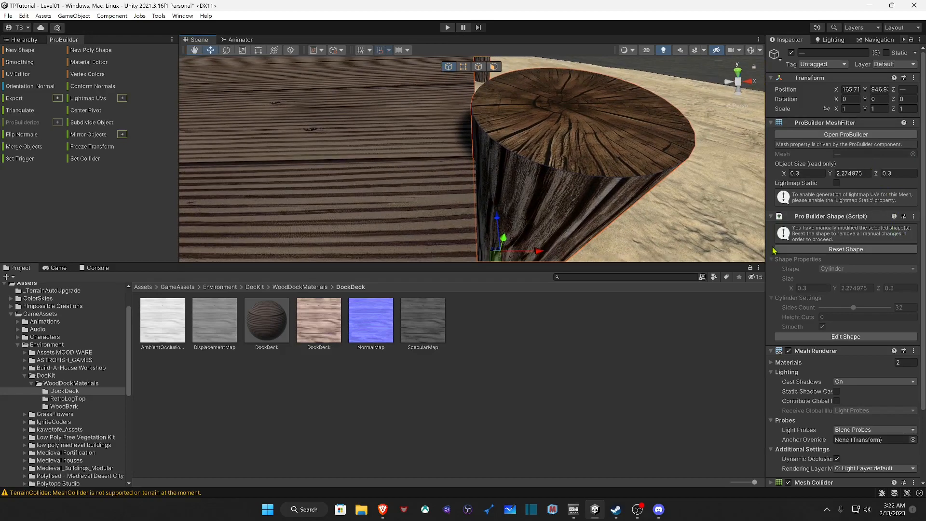
pyautogui.moveTo(540, 253); pyautogui.dragTo(540, 253)
pyautogui.moveTo(492, 172); pyautogui.dragTo(415, 105, button='right')
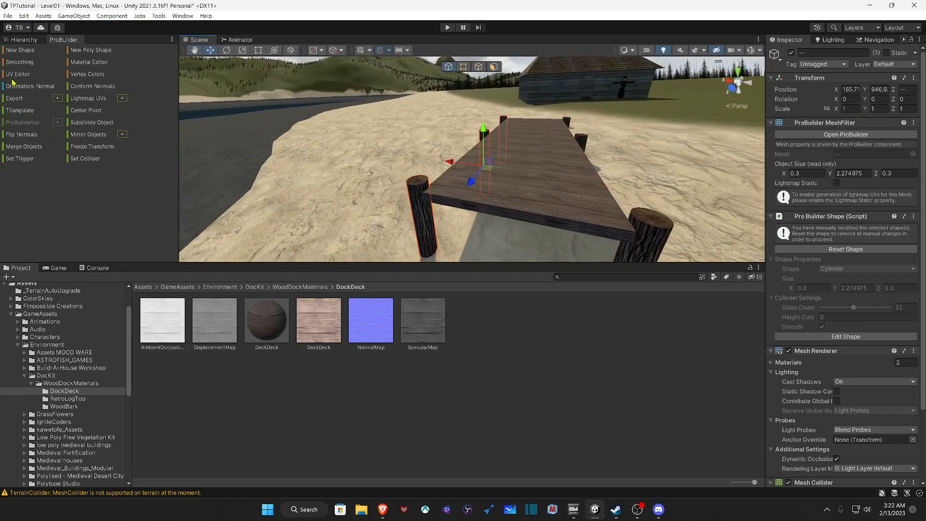
# Step: Rename the plank object Cube to Deck
pyautogui.click(25, 41)
pyautogui.click(52, 81)
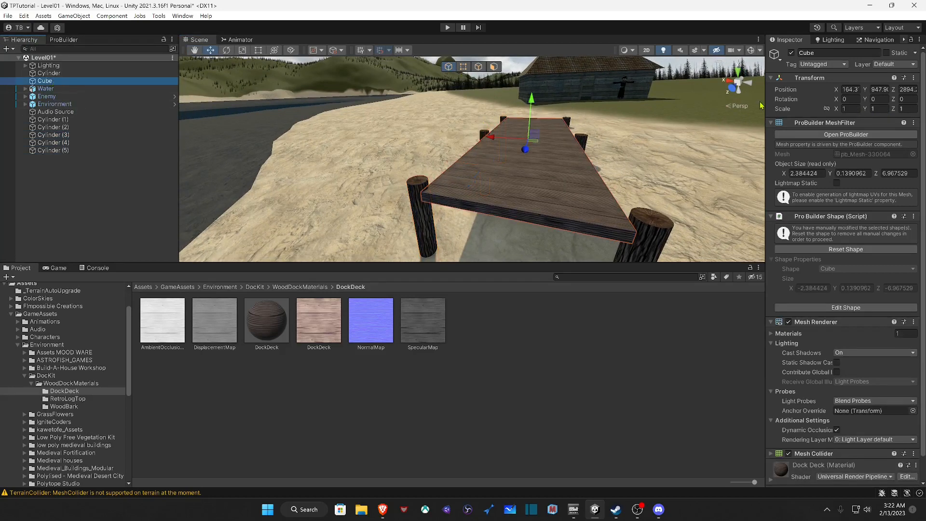
pyautogui.moveTo(597, 191)
pyautogui.mouseDown(button='right')
pyautogui.moveTo(603, 139)
pyautogui.moveTo(571, 161)
pyautogui.moveTo(568, 178)
pyautogui.moveTo(607, 247)
pyautogui.moveTo(607, 196)
pyautogui.mouseUp(button='right')
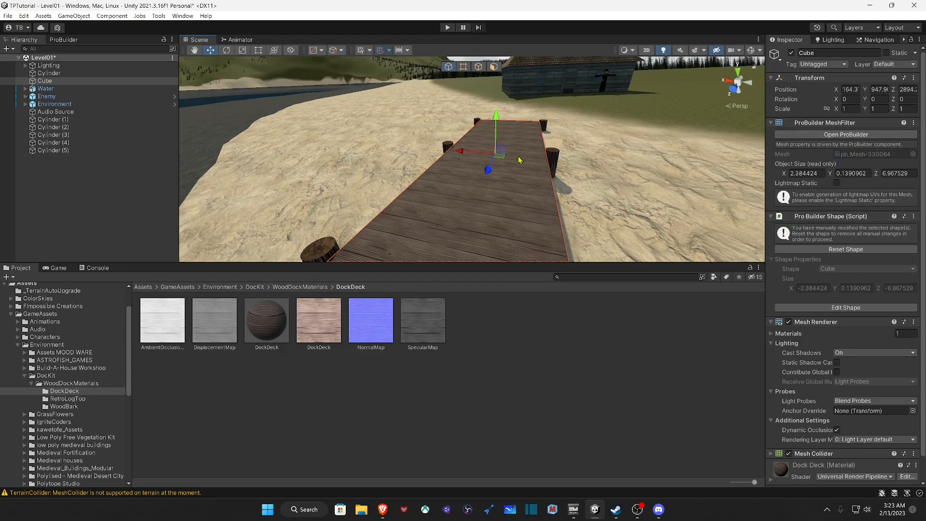
pyautogui.click(823, 54)
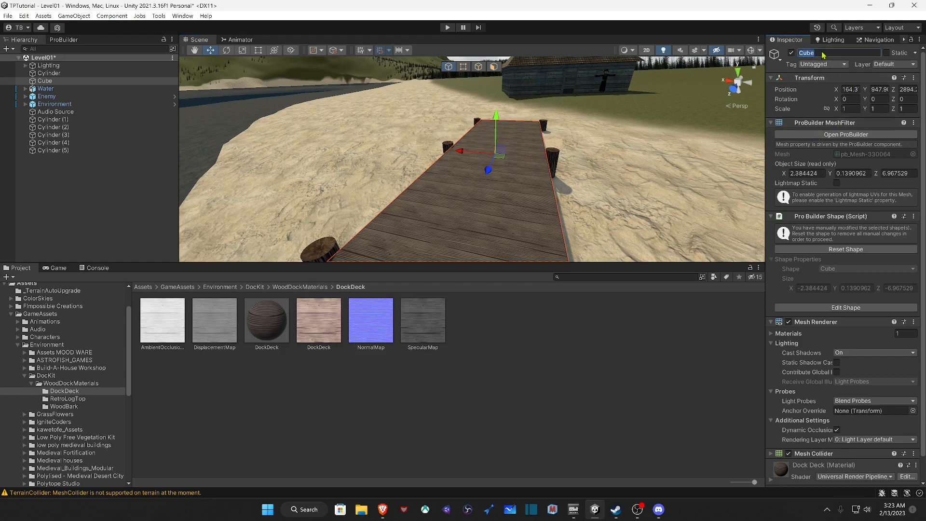
pyautogui.write('E')
pyautogui.write('Deck')
pyautogui.click(48, 73)
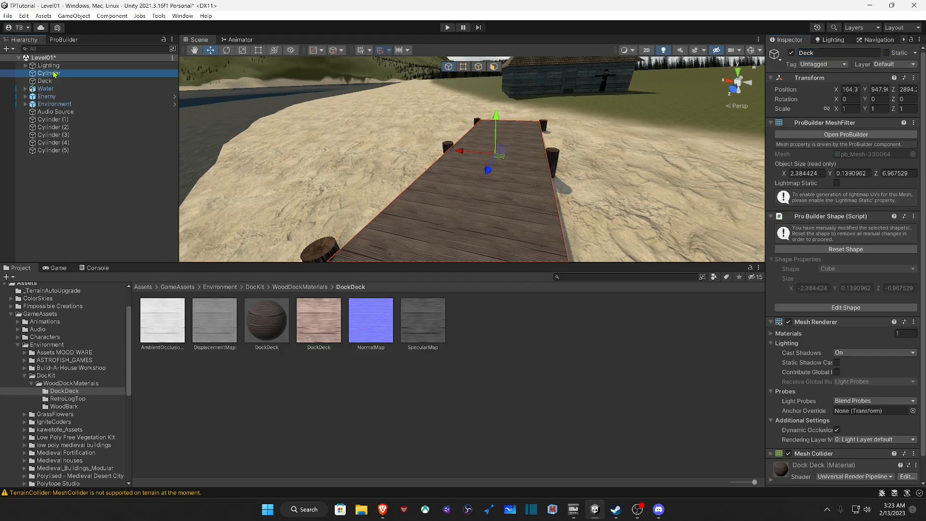
pyautogui.click(835, 54)
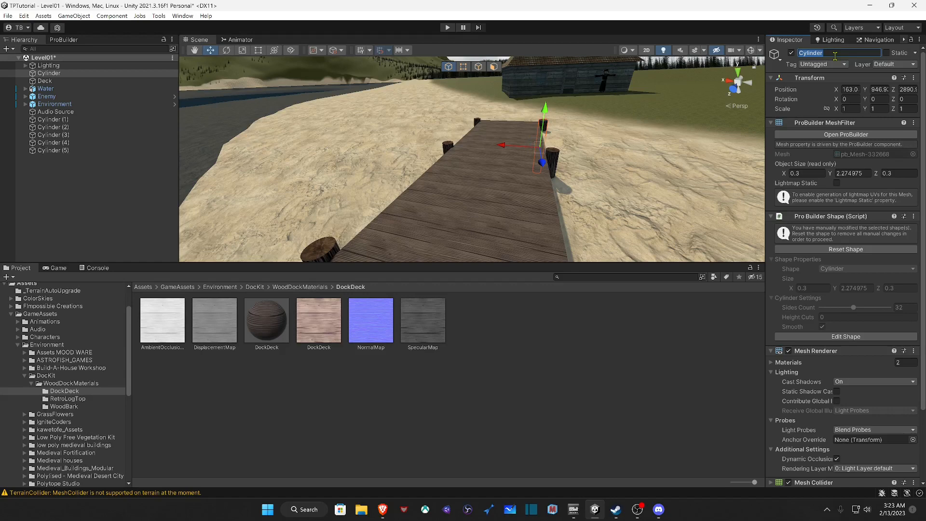
pyautogui.write('Pillar')
pyautogui.press('Return')
pyautogui.write('c')
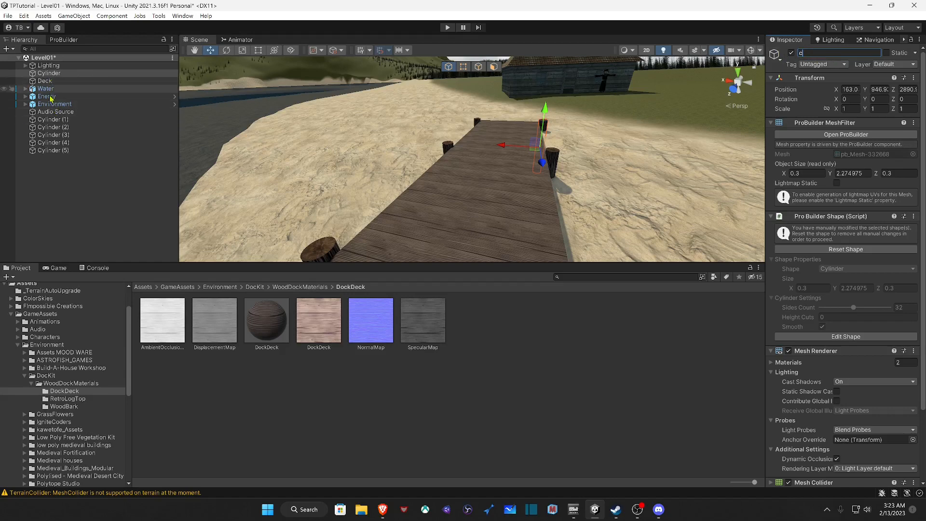
pyautogui.click(52, 121)
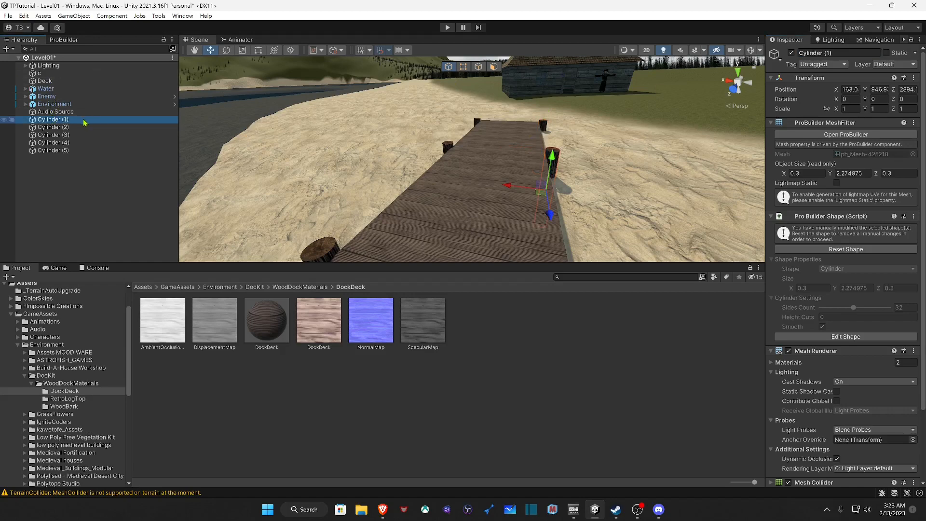
# Step: Rename the original post, the object called c, to Pillar
pyautogui.click(42, 73)
pyautogui.click(822, 53)
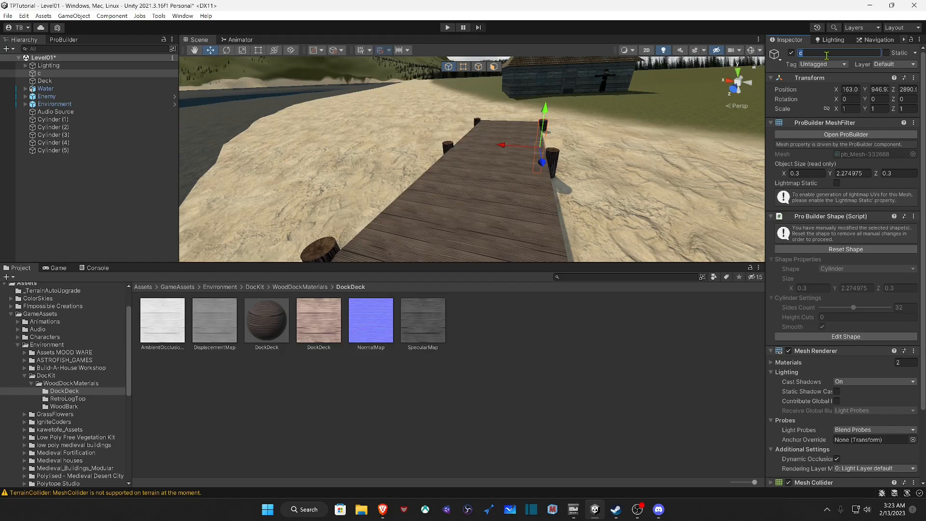
pyautogui.write('Pl')
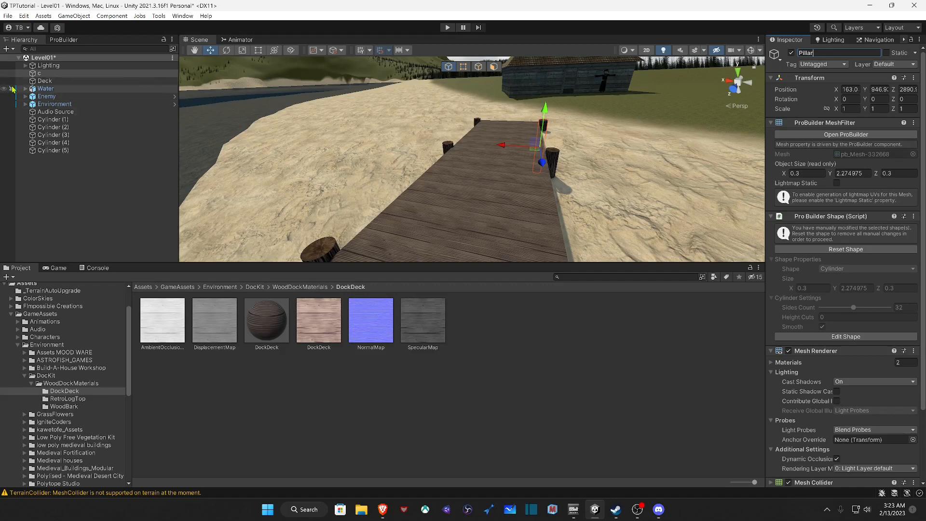
# Step: Rename Cylinder (1) to Pillar(1)
pyautogui.click(47, 120)
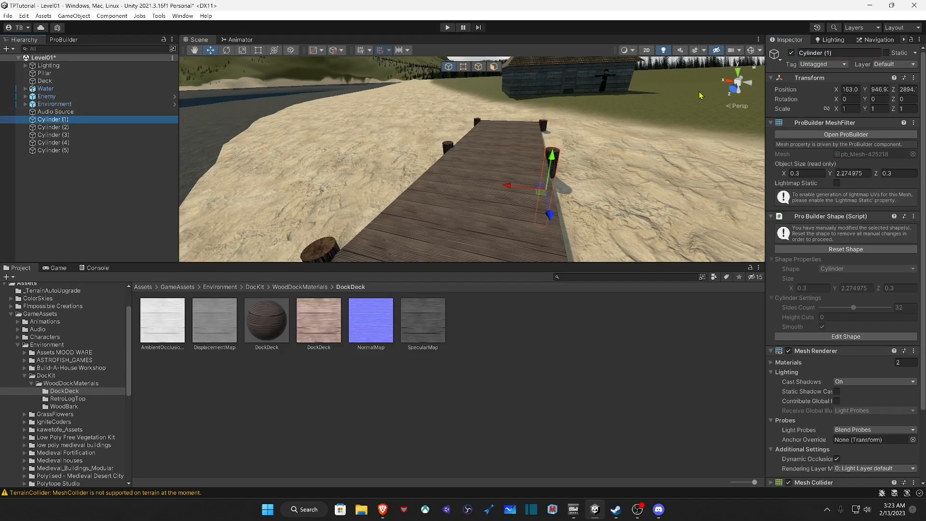
pyautogui.click(820, 52)
pyautogui.moveTo(825, 56); pyautogui.dragTo(763, 57)
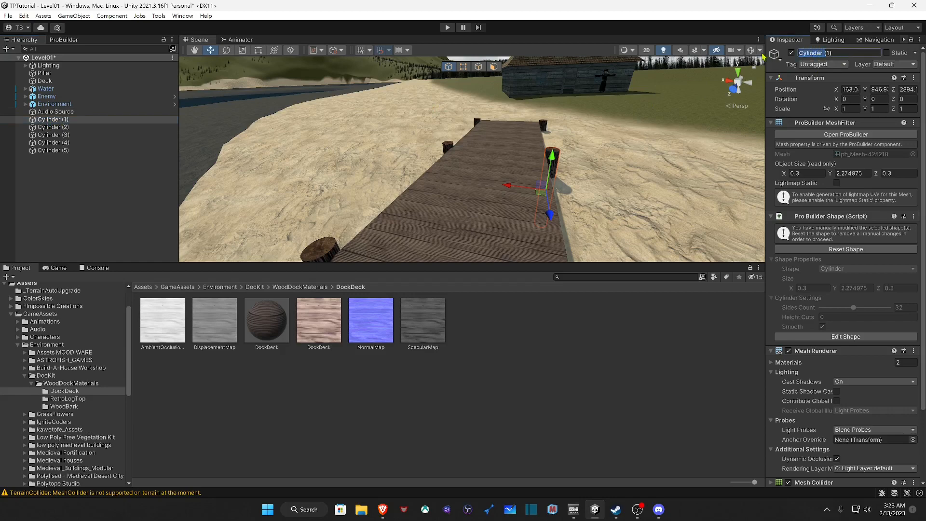
pyautogui.write('Pillar')
# Step: Rename Cylinder (2) to Pillar(2) in the hierarchy
pyautogui.click(59, 128)
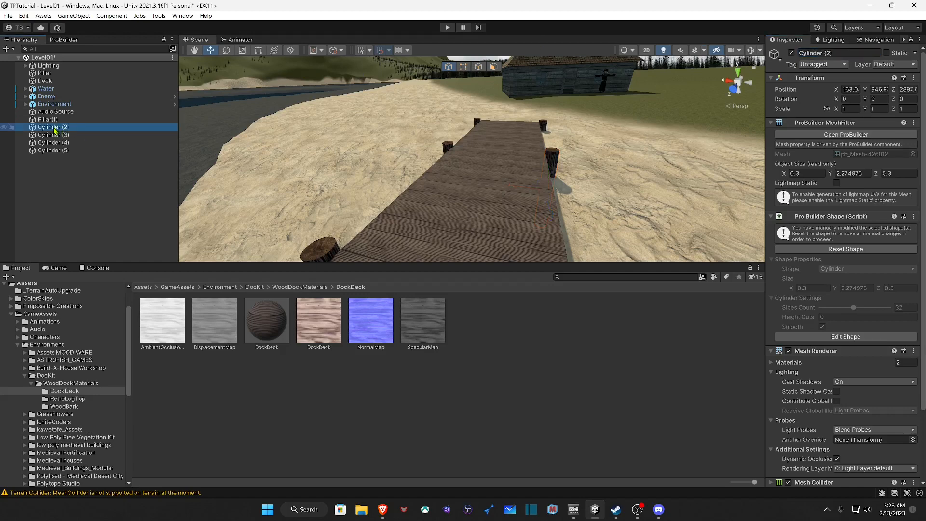
pyautogui.click(50, 127)
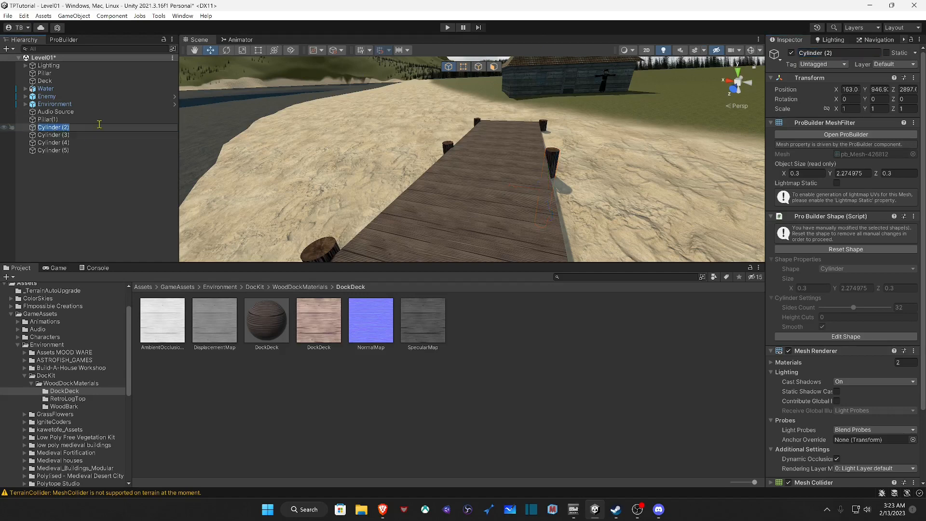
pyautogui.click(61, 128)
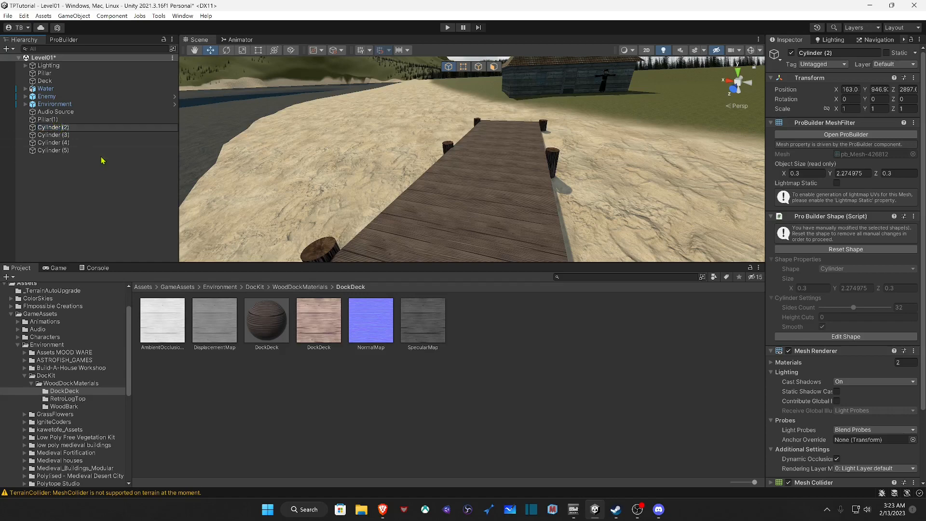
pyautogui.press('BackSpace')
pyautogui.press('BackSpace')
pyautogui.press('BackSpace')
pyautogui.press('BackSpace')
pyautogui.press('BackSpace')
pyautogui.press('BackSpace')
pyautogui.press('BackSpace')
pyautogui.press('BackSpace')
pyautogui.press('BackSpace')
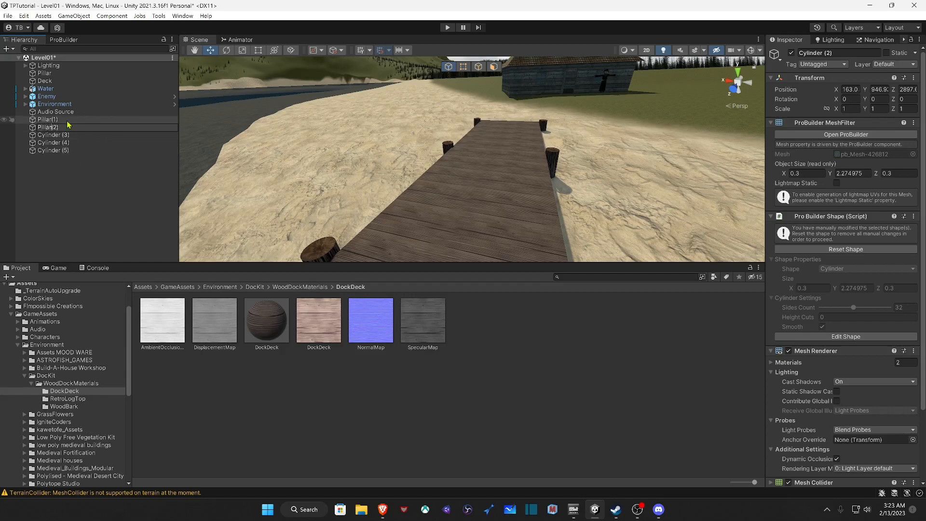
# Step: Rename Cylinder (3) to Pillar (3) in the hierarchy
pyautogui.click(49, 136)
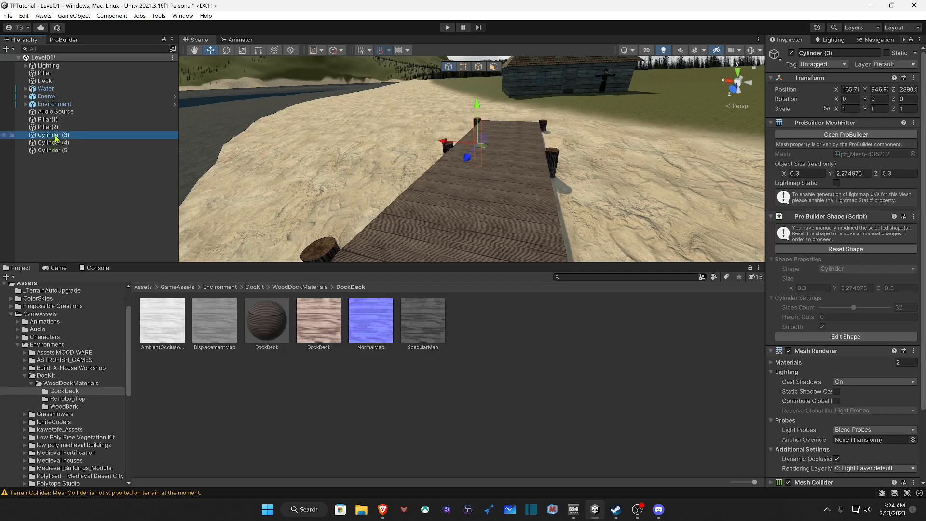
pyautogui.click(56, 136)
pyautogui.press('Escape')
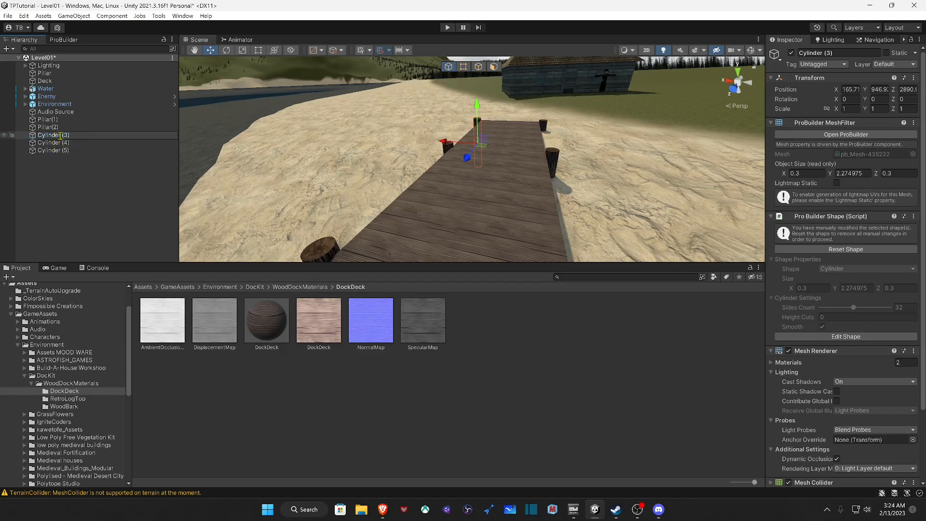
pyautogui.press('BackSpace')
pyautogui.press('BackSpace')
pyautogui.press('BackSpace')
pyautogui.press('BackSpace')
pyautogui.press('BackSpace')
pyautogui.press('BackSpace')
pyautogui.press('BackSpace')
pyautogui.write('P')
# Step: Rename Cylinder (4) to Pillar(4) in the hierarchy
pyautogui.click(60, 142)
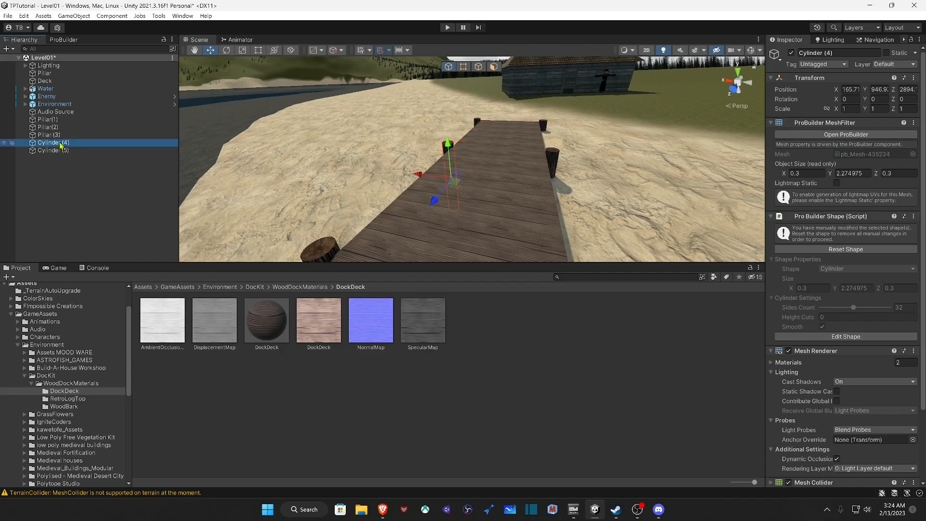
pyautogui.click(63, 142)
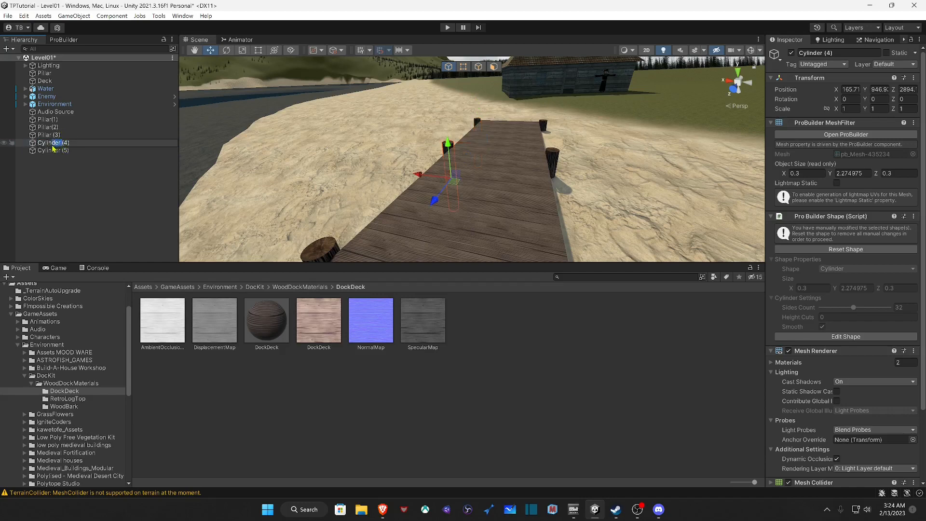
pyautogui.moveTo(43, 151); pyautogui.dragTo(37, 143)
pyautogui.write('Pillar')
# Step: Rename Cylinder (5) to Pillar(5) in the hierarchy
pyautogui.click(54, 151)
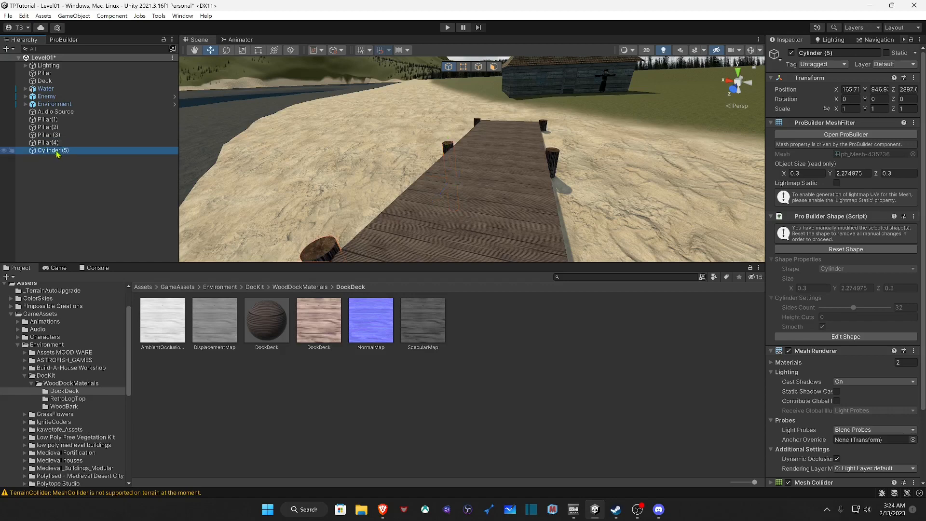
pyautogui.click(61, 153)
pyautogui.click(58, 151)
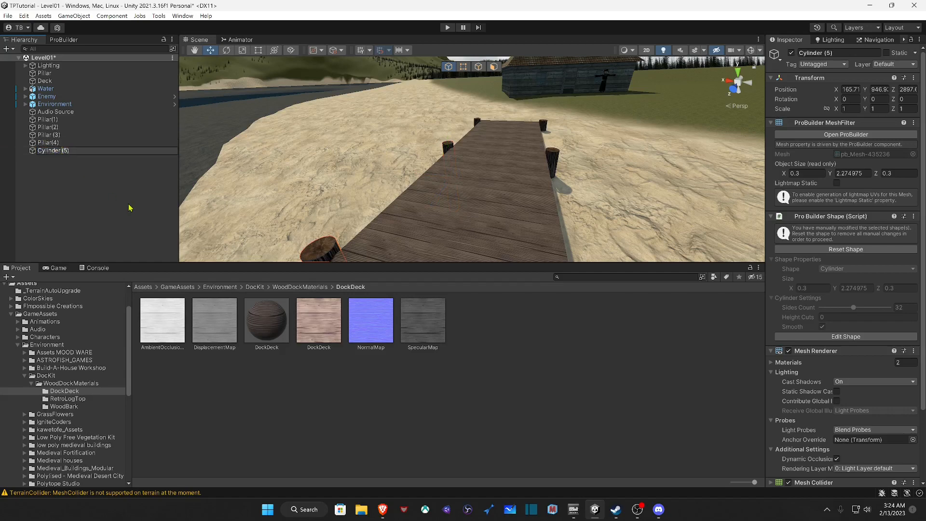
pyautogui.press('BackSpace')
pyautogui.press('BackSpace')
pyautogui.press('BackSpace')
pyautogui.press('Return')
# Step: Reorder the hierarchy so that Deck and Pillar sit directly above Pillar(1)
pyautogui.click(48, 119)
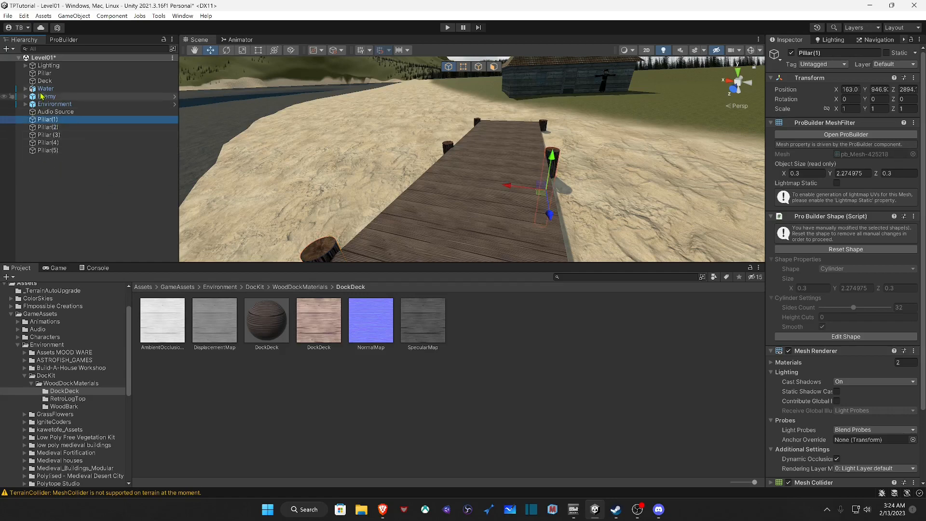
pyautogui.moveTo(43, 73); pyautogui.dragTo(48, 111)
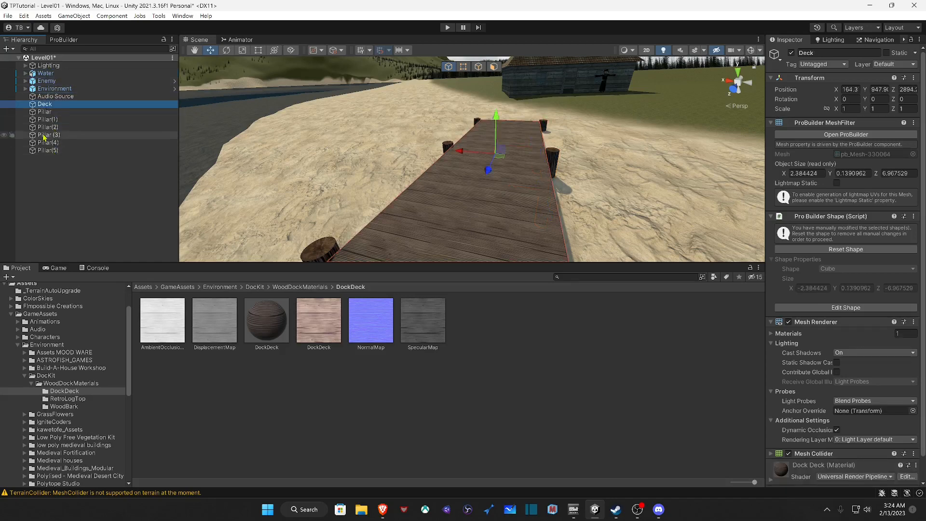
# Step: Group the six pillars, from Pillar to Pillar(5), under a new empty parent object
pyautogui.click(48, 112)
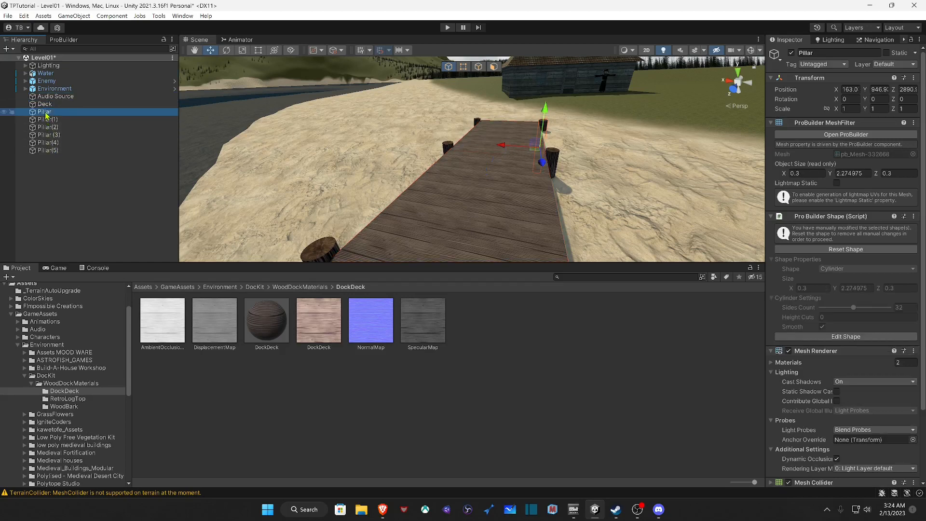
pyautogui.keyDown('shift'); pyautogui.click(55, 150); pyautogui.keyUp('shift')
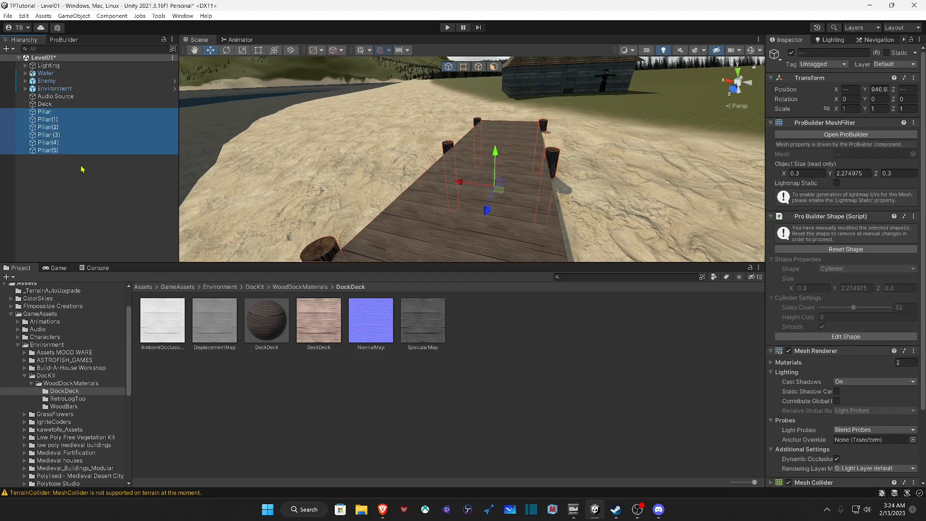
pyautogui.rightClick(55, 129)
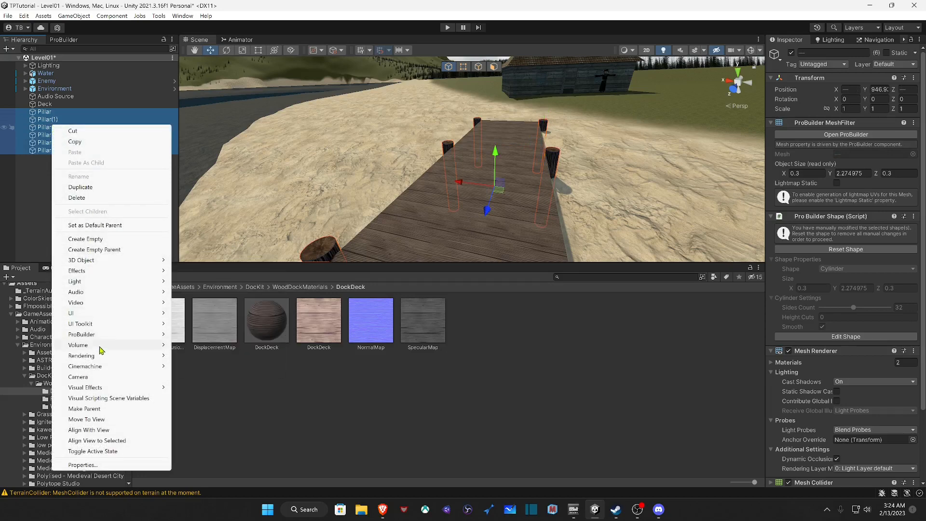
pyautogui.click(110, 251)
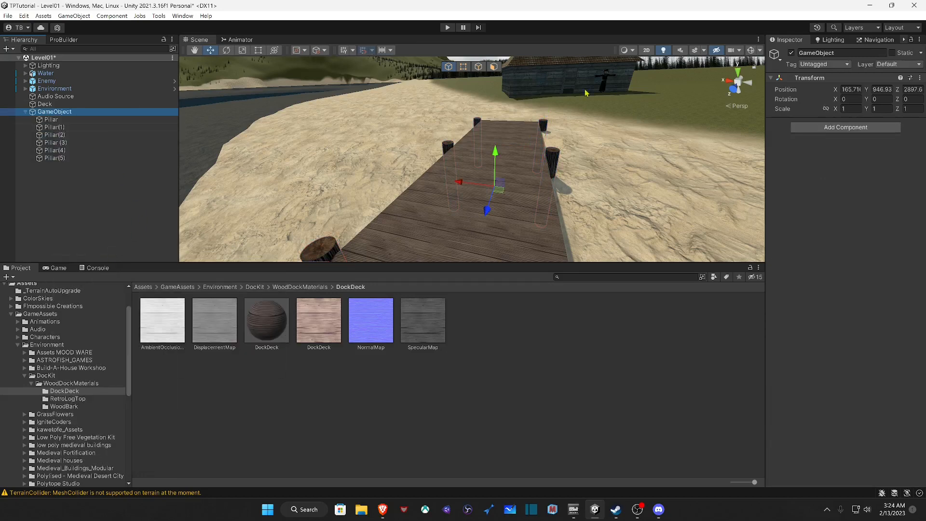
# Step: Rename the pillars' parent object to DockPillars and collapse it in the hierarchy
pyautogui.click(850, 53)
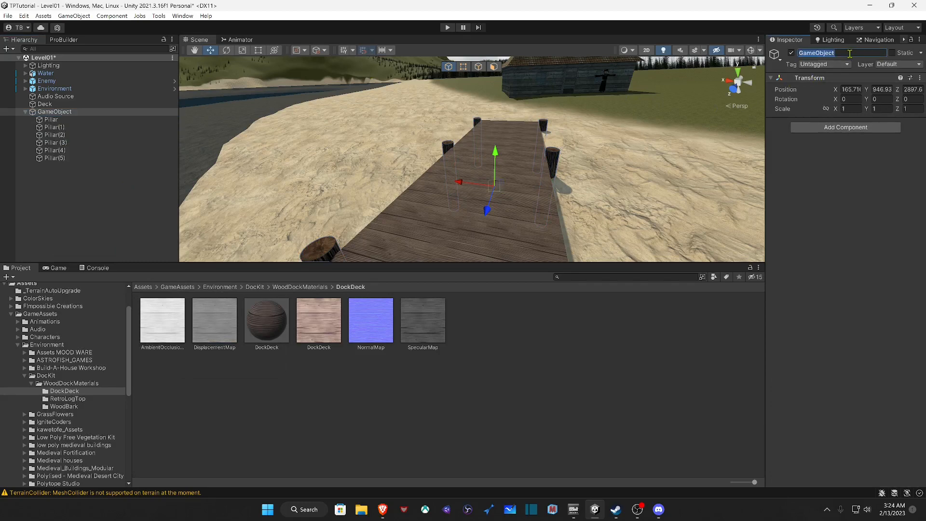
pyautogui.write('DockPillars')
pyautogui.press('Return')
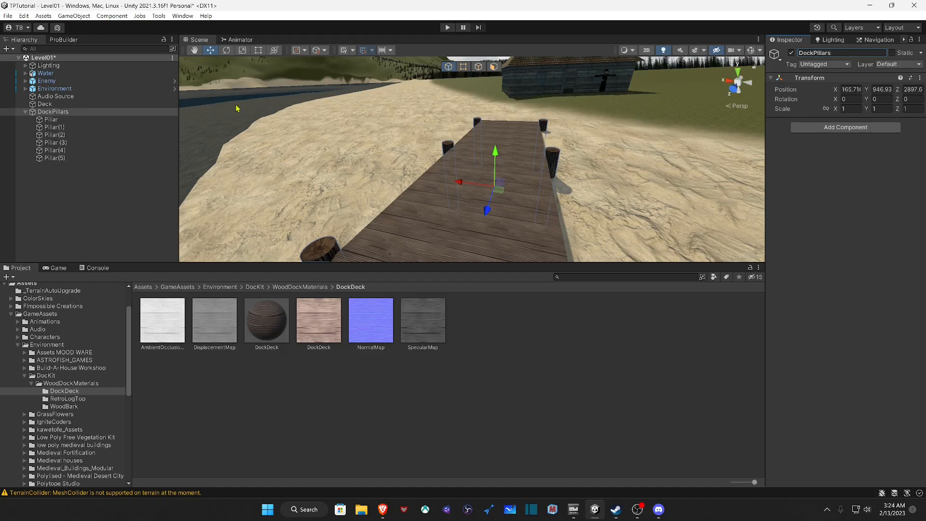
pyautogui.click(25, 112)
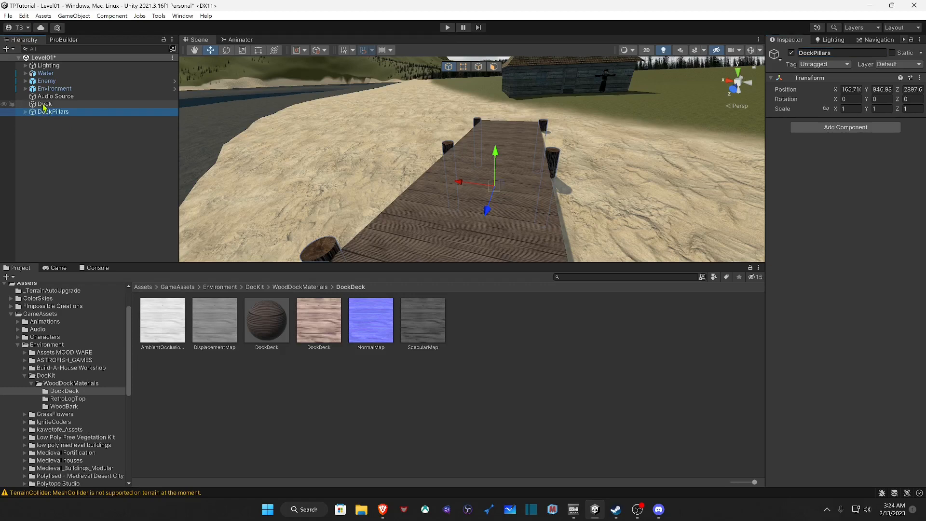
# Step: Group Deck and DockPillars under a new empty parent object named Dock
pyautogui.keyDown('ctrl'); pyautogui.click(46, 105); pyautogui.keyUp('ctrl')
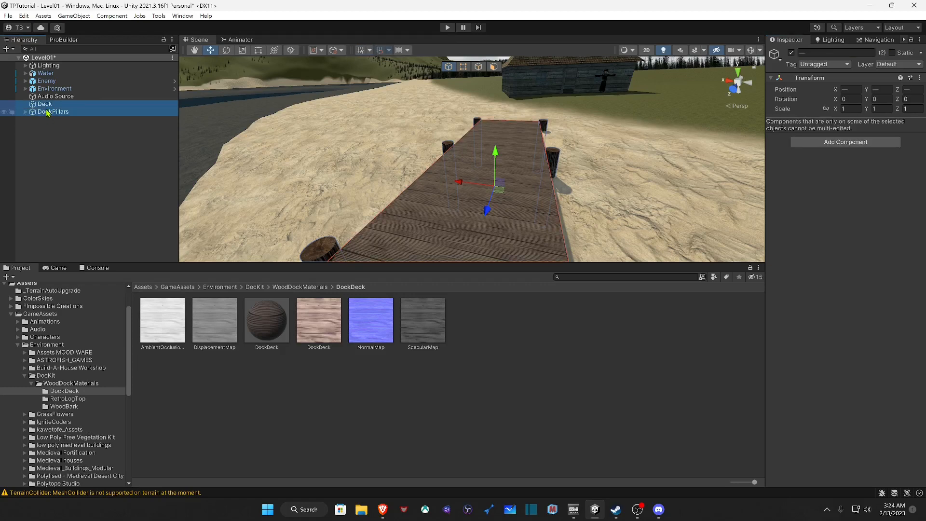
pyautogui.rightClick(46, 110)
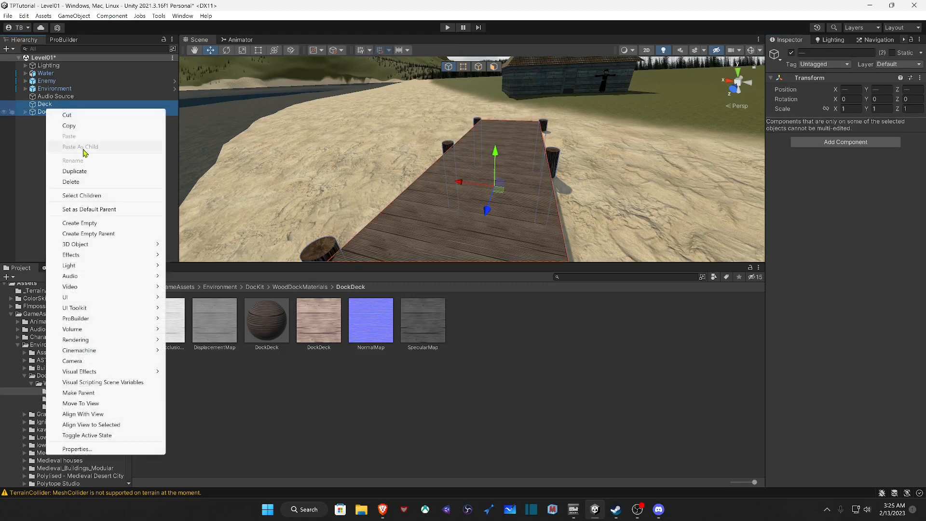
pyautogui.click(102, 233)
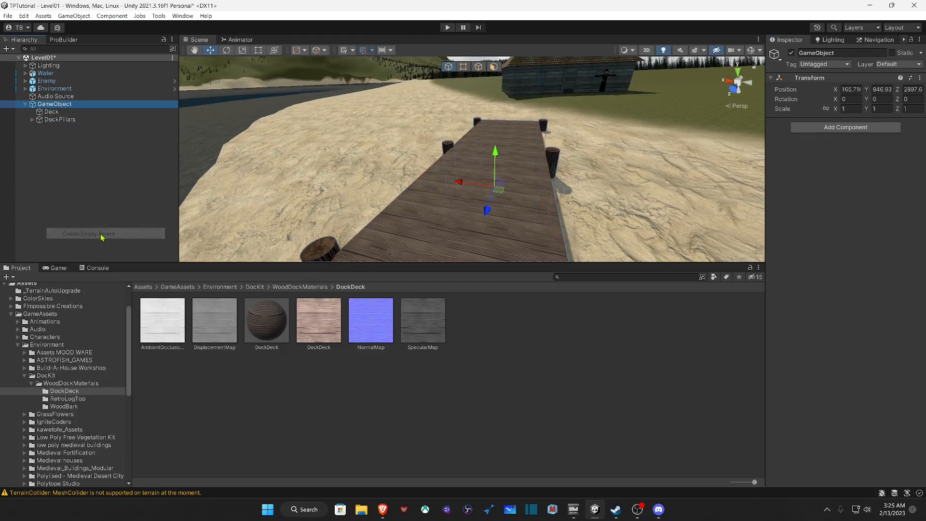
pyautogui.click(843, 54)
pyautogui.write('Dock')
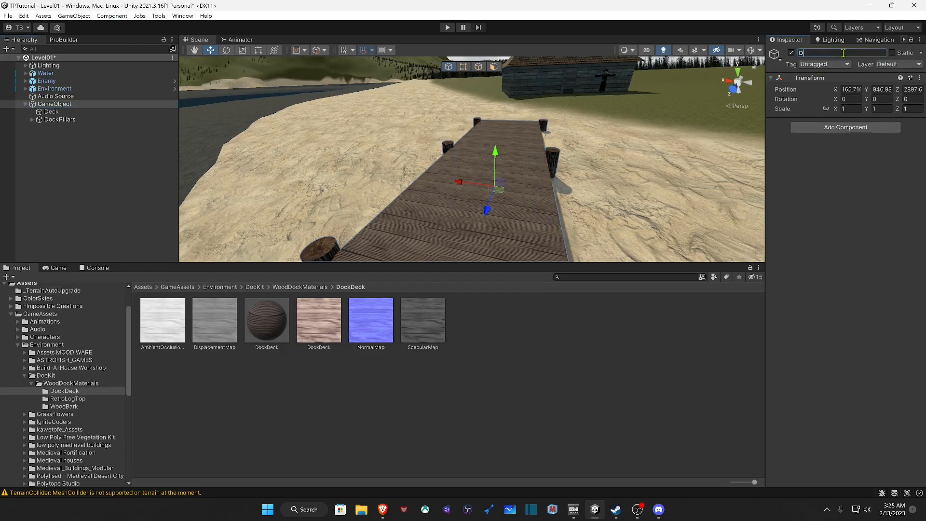
pyautogui.press('Return')
# Step: Move the Dock object to the water's edge and rotate it about 29.23 degrees around Y
pyautogui.keyDown('alt'); pyautogui.moveTo(482, 168); pyautogui.dragTo(307, 140); pyautogui.keyUp('alt')
pyautogui.moveTo(309, 140); pyautogui.dragTo(131, 105, button='right')
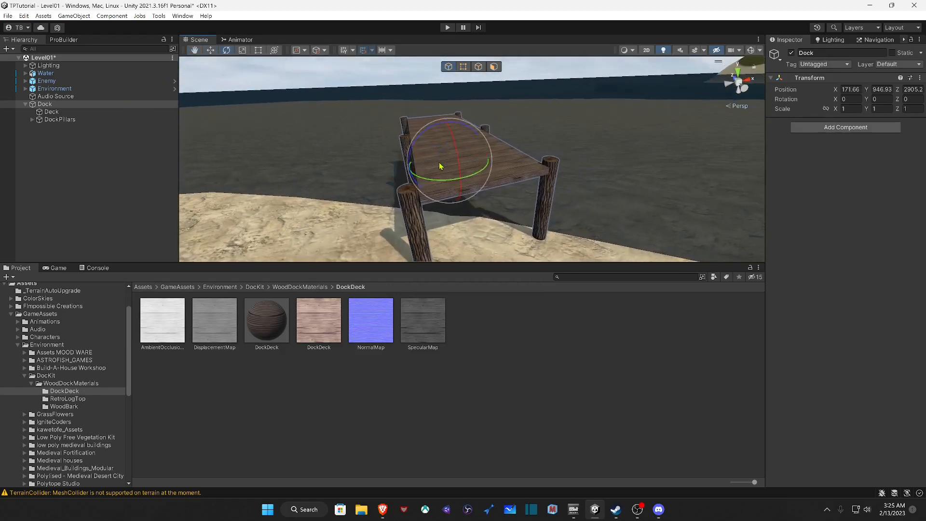
pyautogui.moveTo(452, 182); pyautogui.dragTo(419, 186)
pyautogui.moveTo(420, 186); pyautogui.dragTo(463, 149, button='right')
# Step: Lower the Dock to about Y 945.21 and adjust its place on the shoreline to about X 173.67, Z 2905.1
pyautogui.press('w')
pyautogui.moveTo(475, 123); pyautogui.dragTo(475, 158)
pyautogui.moveTo(476, 162); pyautogui.dragTo(559, 218, button='right')
pyautogui.moveTo(449, 172); pyautogui.dragTo(435, 122)
pyautogui.moveTo(435, 123); pyautogui.dragTo(418, 77, button='right')
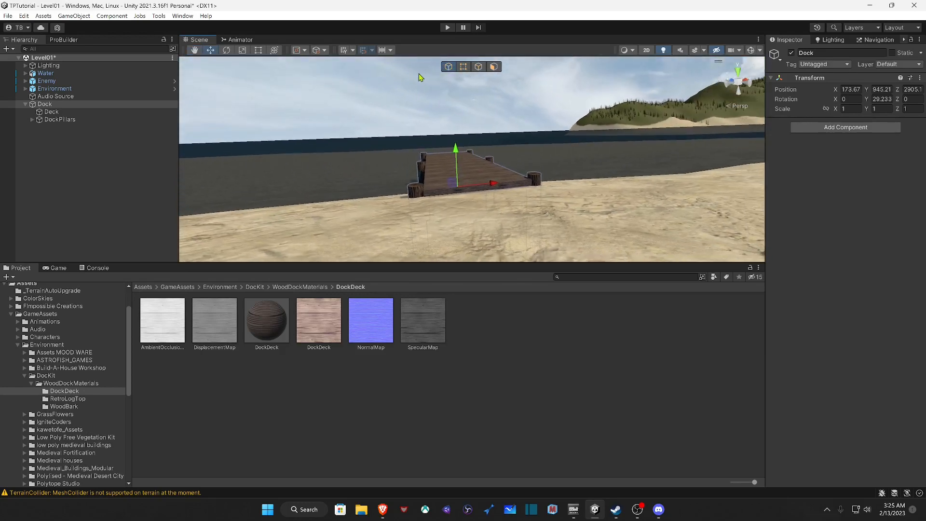
# Step: Play-test the level by running the character onto the dock, then stop the game and enlarge the scene view again
pyautogui.click(447, 28)
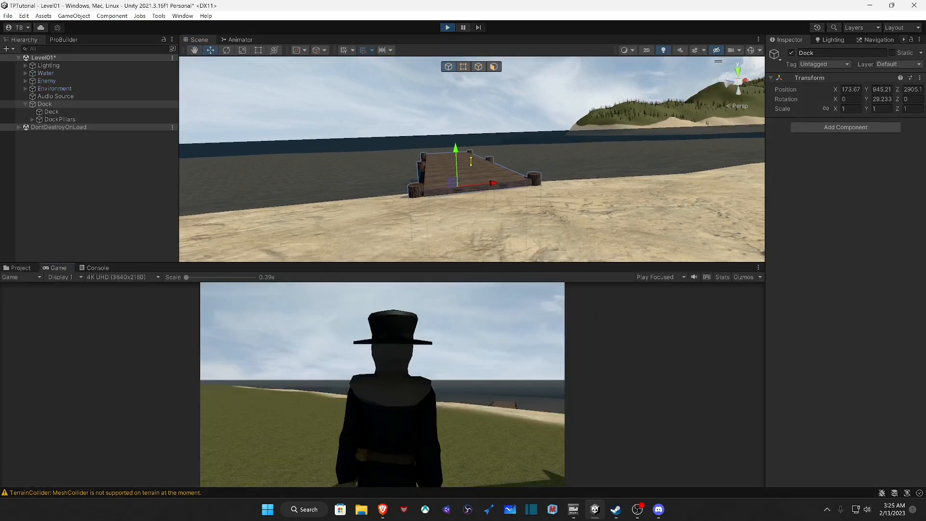
pyautogui.moveTo(470, 161); pyautogui.dragTo(468, 101)
pyautogui.click(482, 332)
pyautogui.press('w')
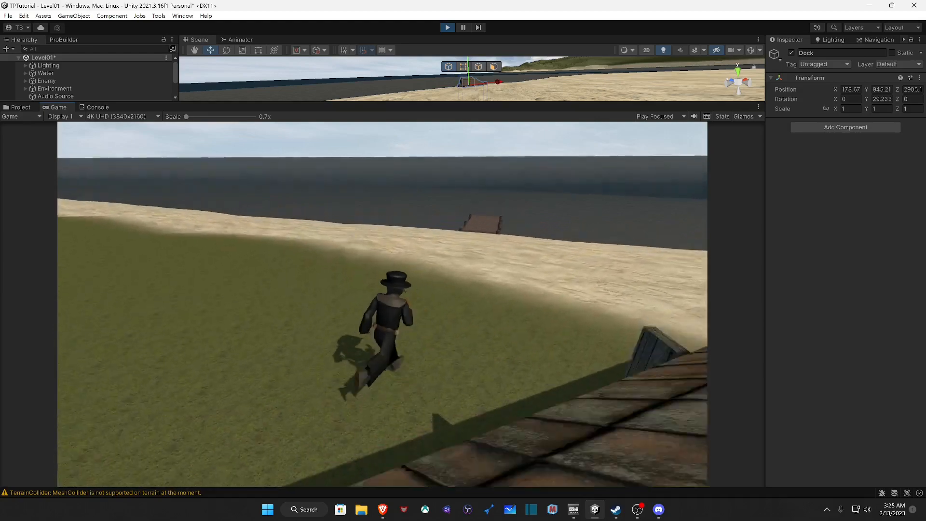
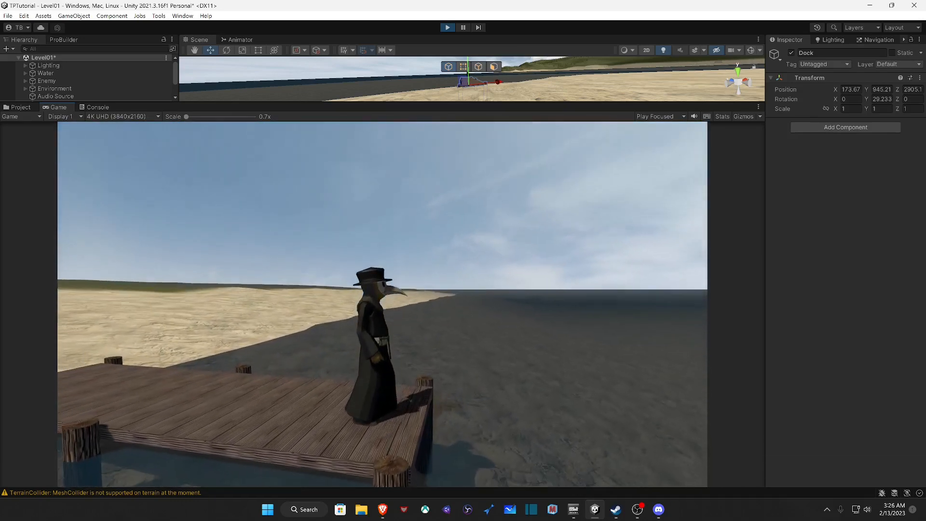
pyautogui.click(448, 27)
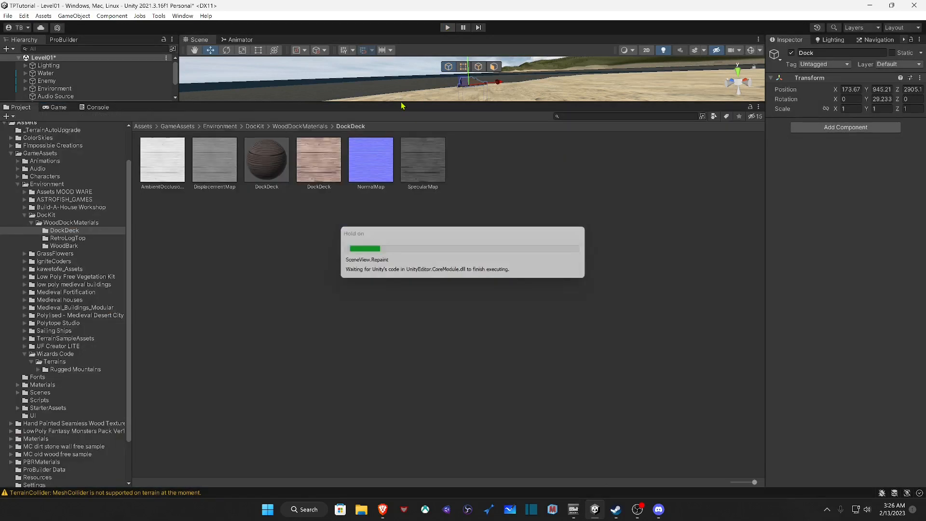
pyautogui.moveTo(401, 101); pyautogui.dragTo(376, 304)
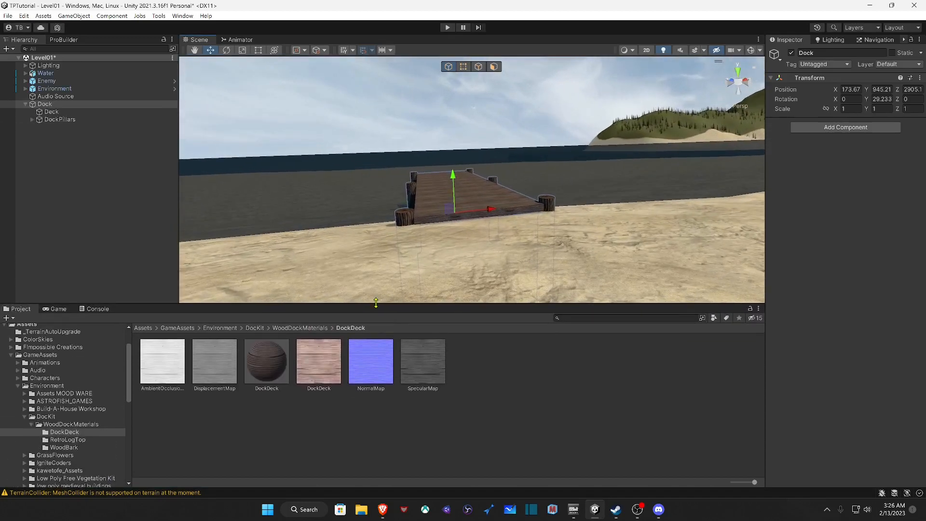
# Step: Collapse the Dock object's children in the hierarchy and keep the Dock parent selected
pyautogui.press('w')
pyautogui.moveTo(452, 186); pyautogui.dragTo(308, 180, button='right')
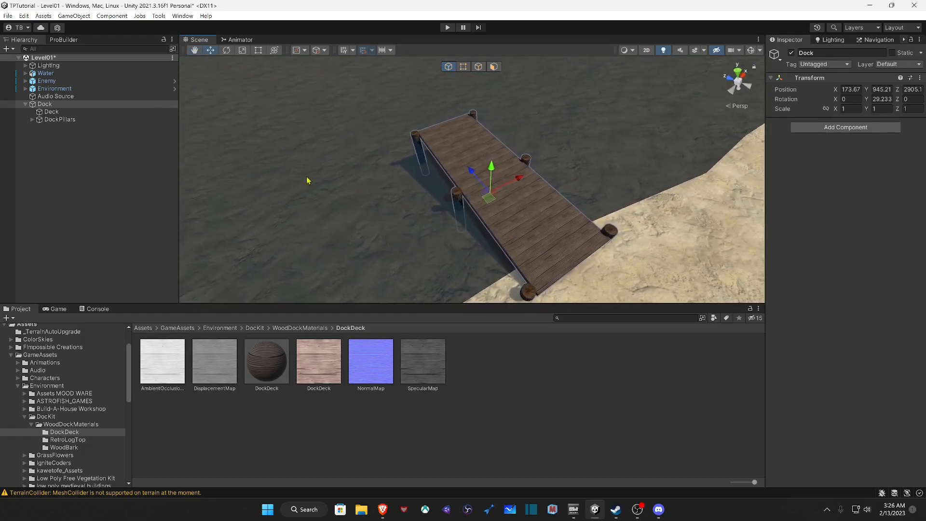
pyautogui.click(22, 106)
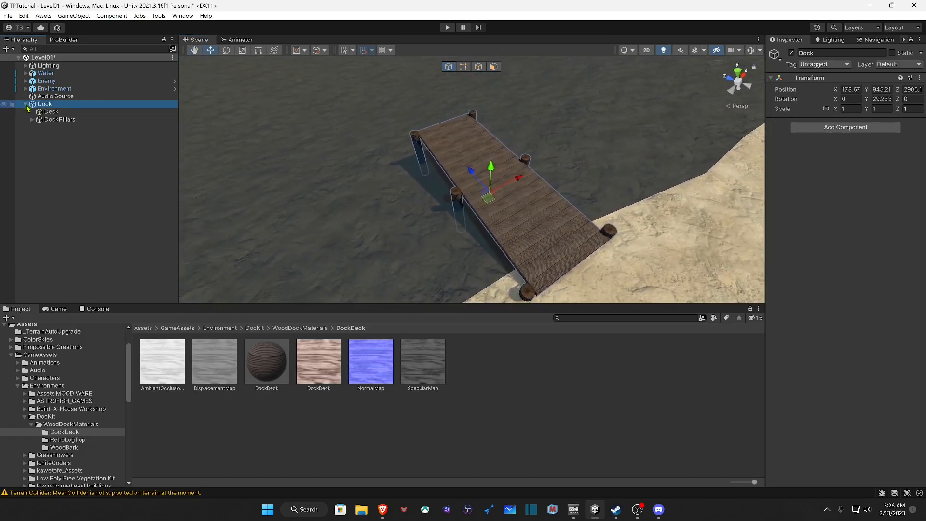
pyautogui.click(26, 104)
pyautogui.click(51, 105)
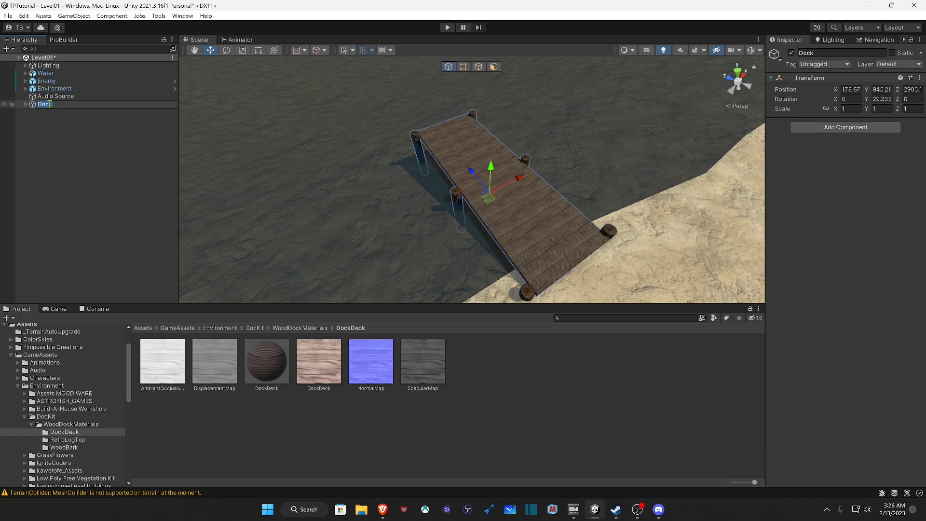
pyautogui.click(34, 107)
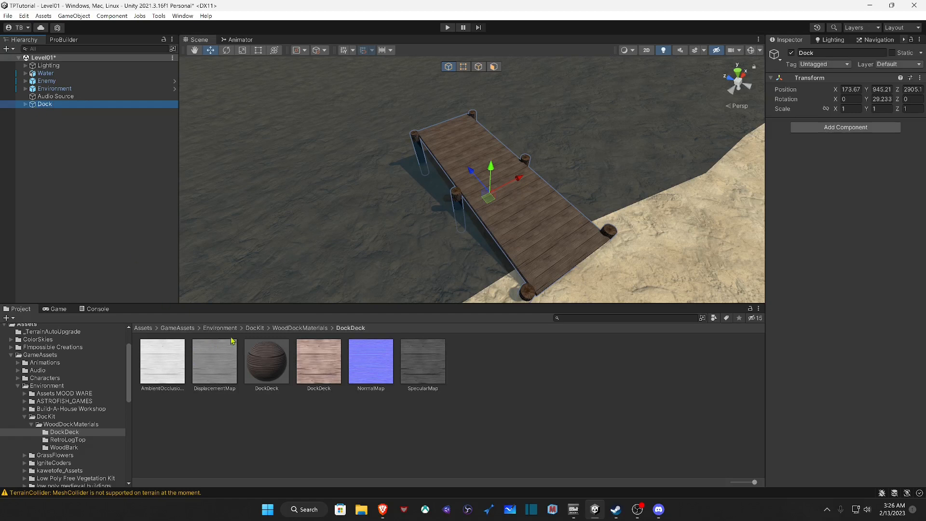
# Step: Create a folder named Prefabs inside DocKit and save the Dock object in it as a prefab
pyautogui.click(254, 328)
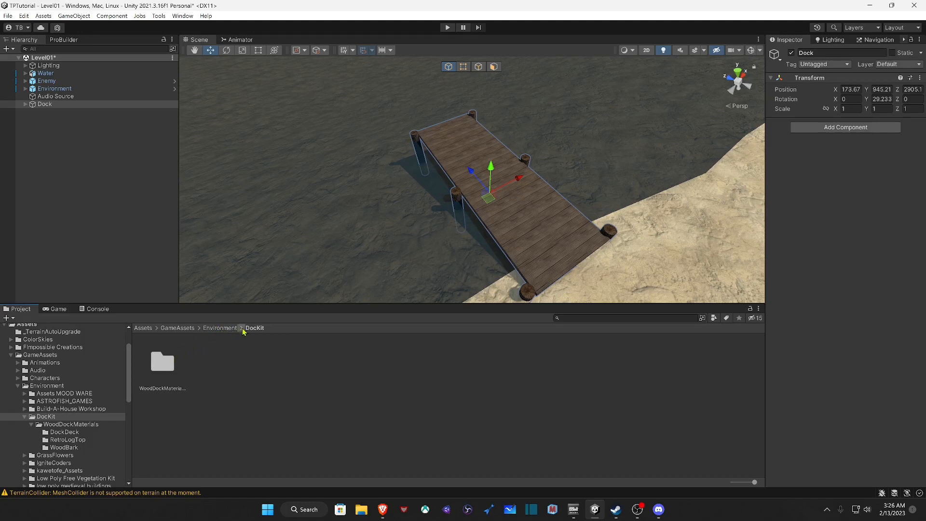
pyautogui.rightClick(242, 377)
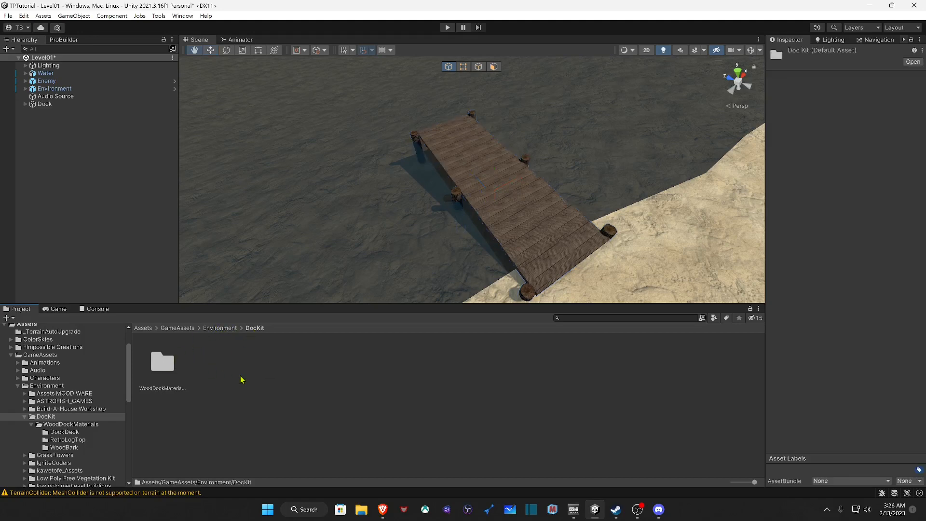
pyautogui.moveTo(352, 130)
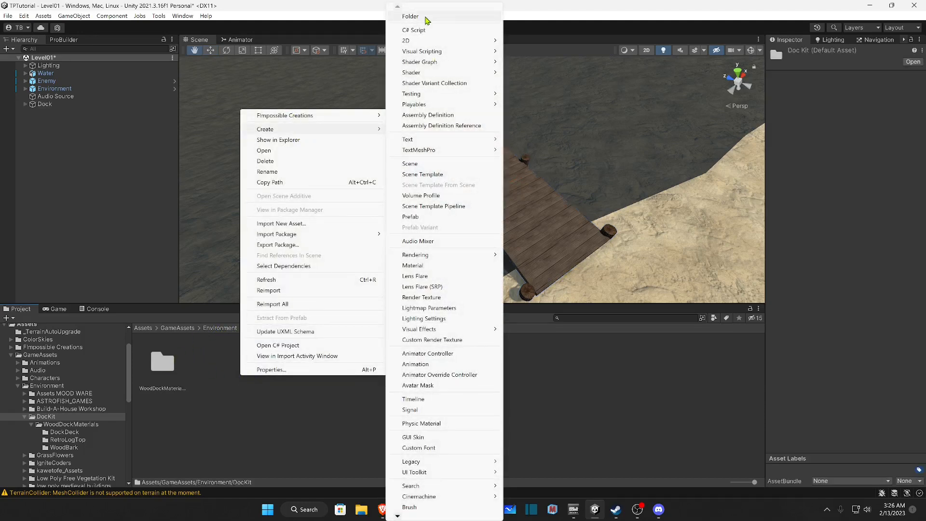
pyautogui.click(427, 18)
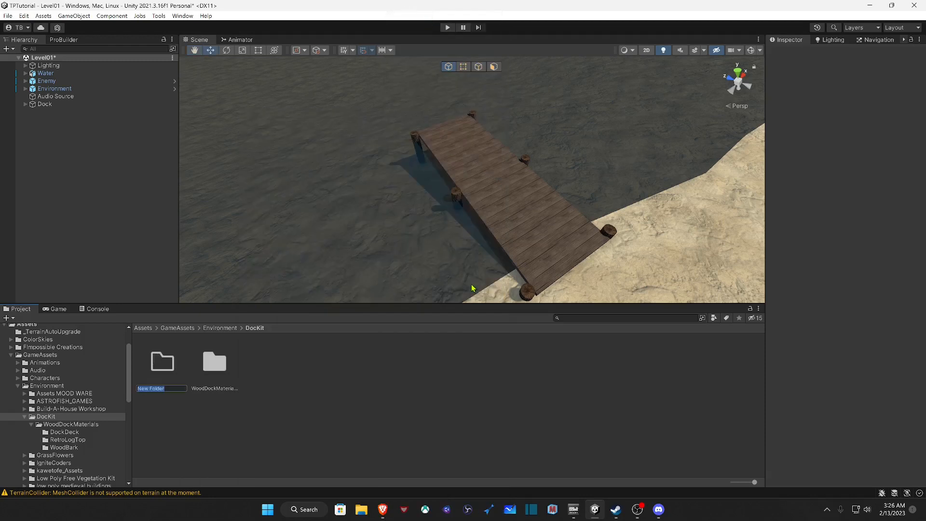
pyautogui.write('Prefabs')
pyautogui.press('Return')
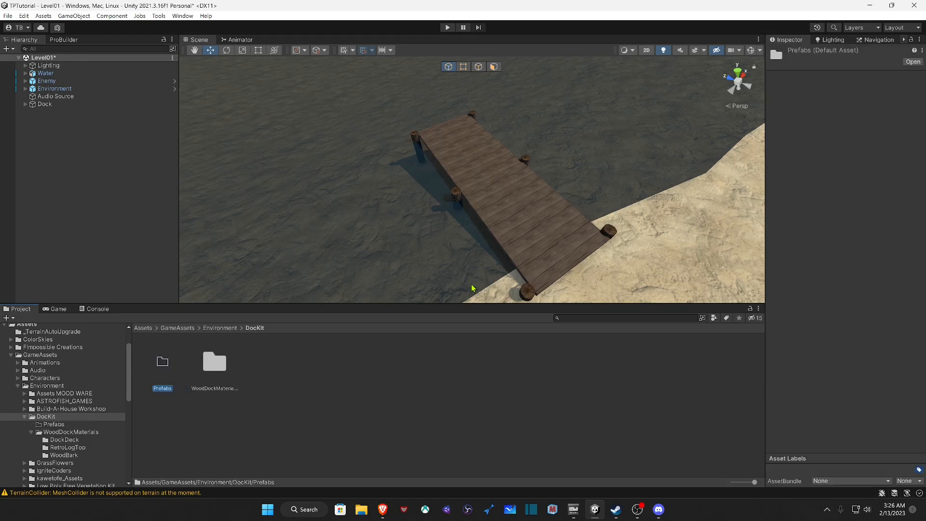
pyautogui.doubleClick(163, 362)
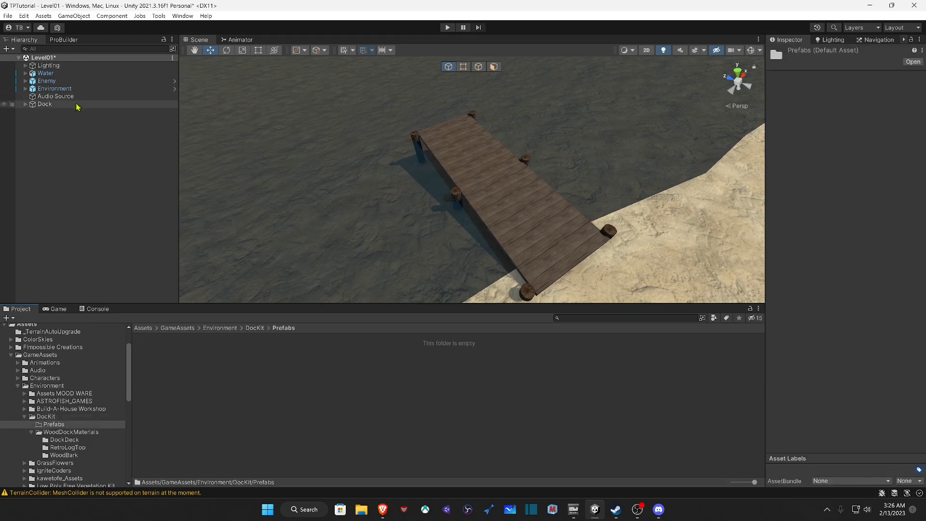
pyautogui.moveTo(51, 108); pyautogui.dragTo(215, 379)
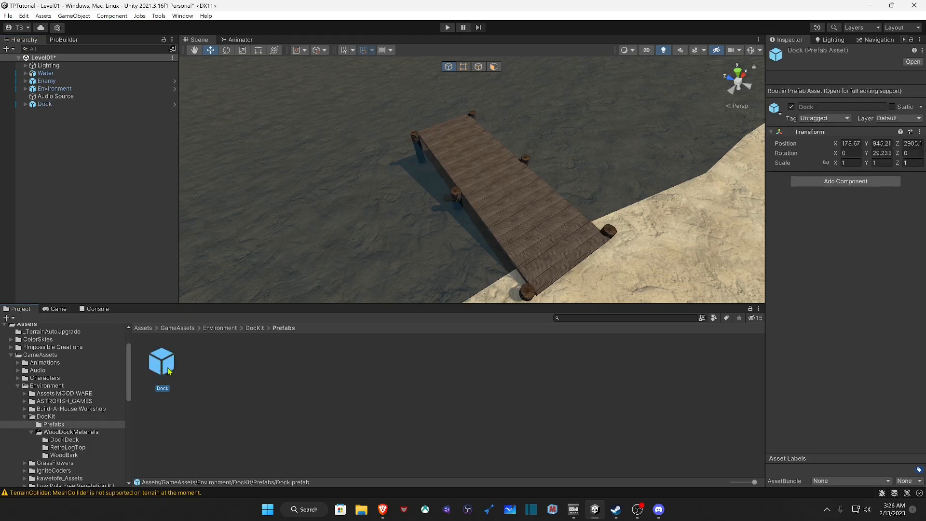
# Step: Duplicate the Dock and place the copy farther along the shoreline at about X 178.70, Z 2901.7
pyautogui.click(44, 105)
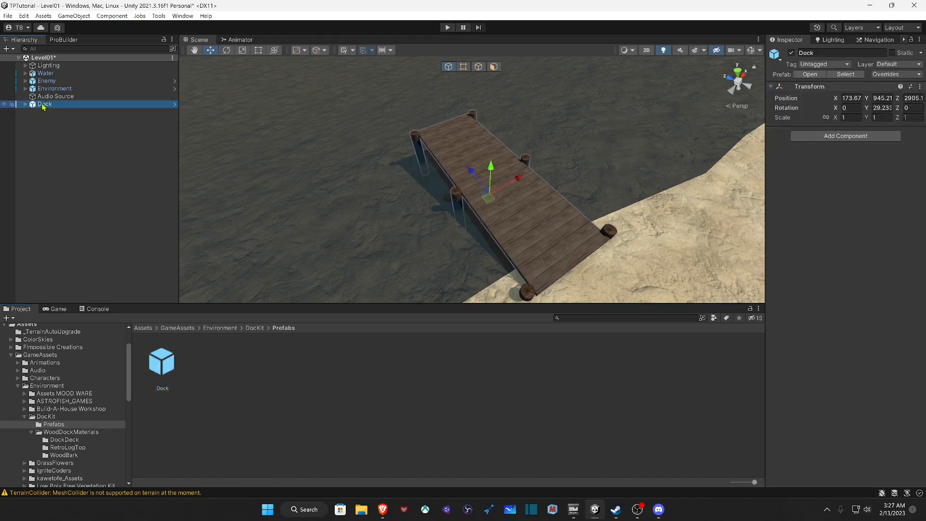
pyautogui.hotkey('ctrl', 'd')
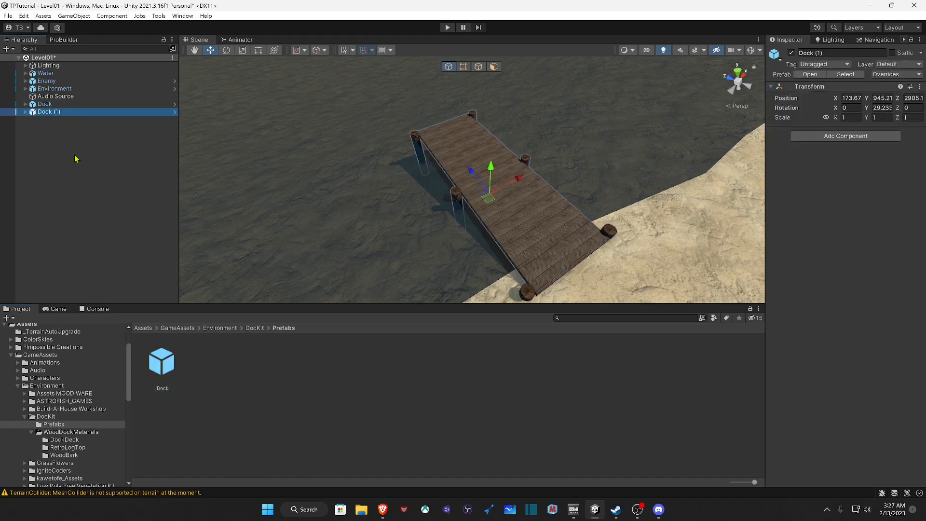
pyautogui.moveTo(518, 181); pyautogui.dragTo(607, 101)
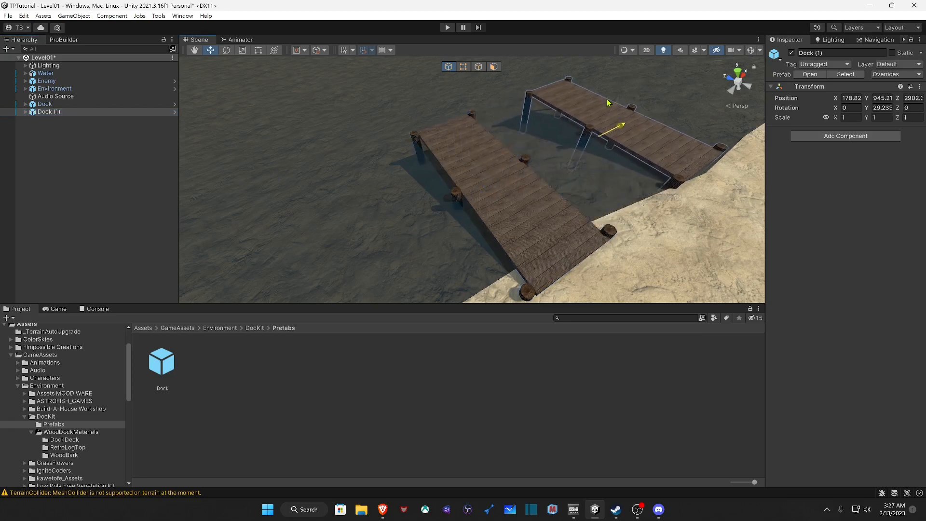
pyautogui.moveTo(627, 179); pyautogui.dragTo(497, 161, button='right')
pyautogui.moveTo(492, 159); pyautogui.dragTo(491, 170)
# Step: Rotate the duplicated dock to about 31.95 degrees around Y to line it up with the shore
pyautogui.moveTo(475, 185); pyautogui.dragTo(500, 223, button='right')
pyautogui.press('e')
pyautogui.moveTo(481, 180); pyautogui.dragTo(479, 186)
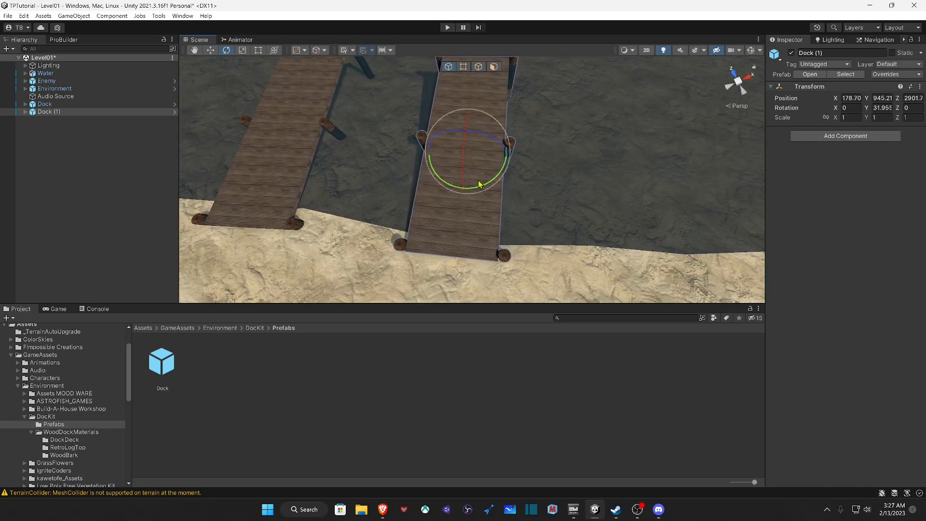
pyautogui.press('r')
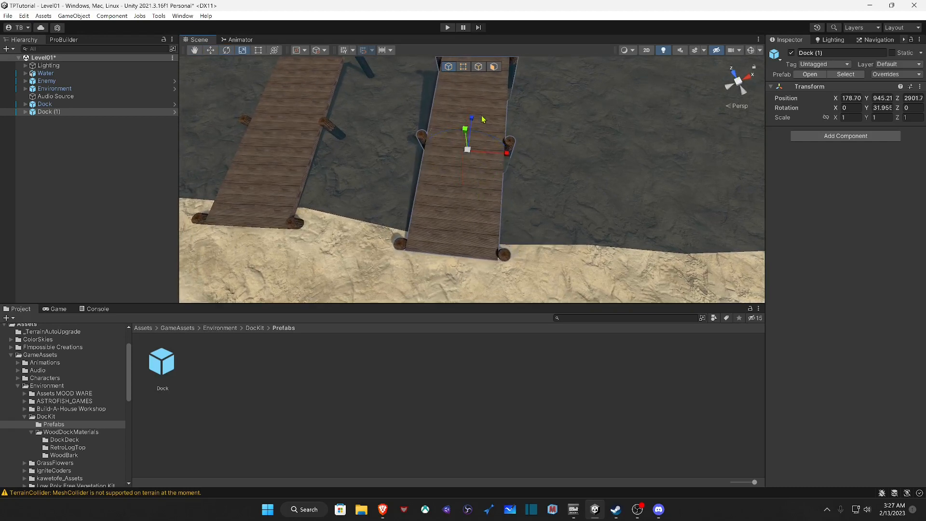
# Step: Duplicate the second dock and join the copy to its seaward end at about X 182.39, Y 945.21, Z 2907.6
pyautogui.moveTo(475, 147); pyautogui.dragTo(294, 109, button='right')
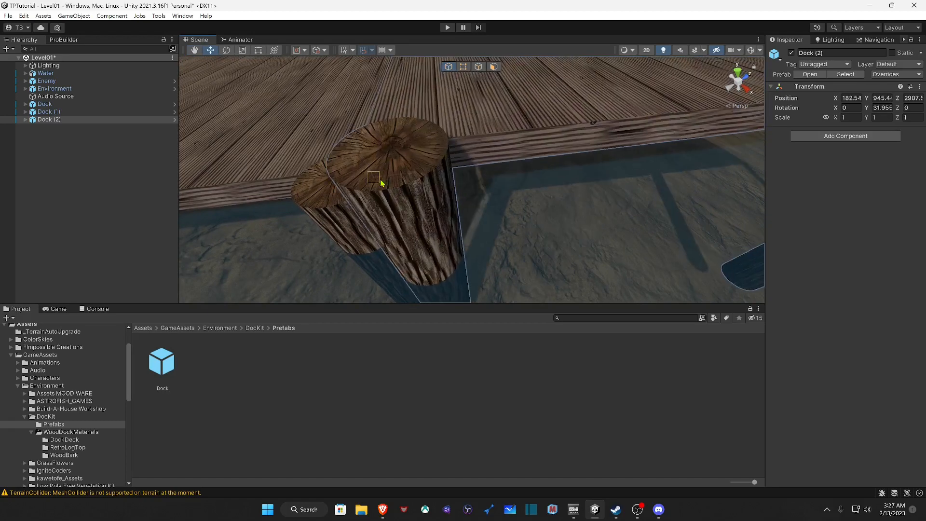
pyautogui.moveTo(397, 194); pyautogui.dragTo(685, 140, button='right')
pyautogui.moveTo(802, 112); pyautogui.dragTo(829, 140, button='right')
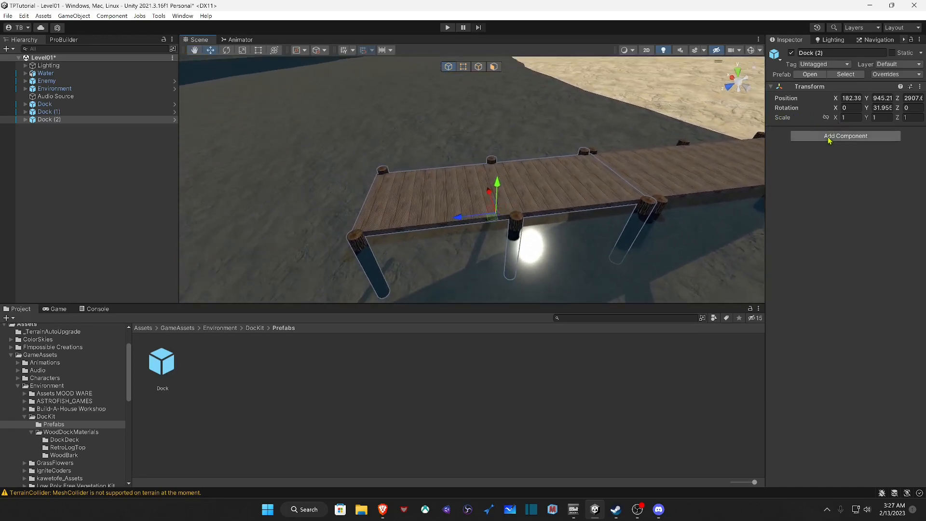
# Step: Duplicate the outer dock section and vertex-snap the copy to its seaward end at about X 186.07, Z 2913.5
pyautogui.hotkey('ctrl', 'd')
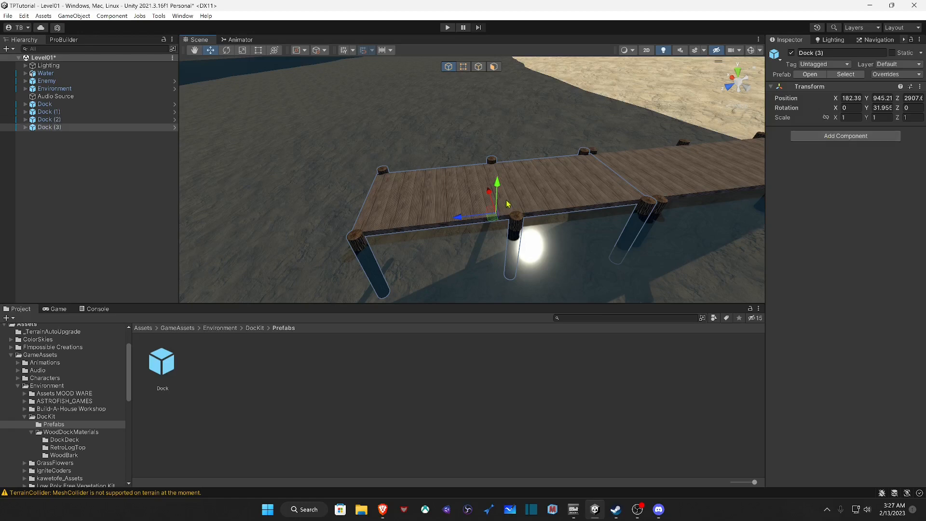
pyautogui.moveTo(467, 220); pyautogui.dragTo(200, 233)
pyautogui.moveTo(284, 220); pyautogui.dragTo(461, 218, button='right')
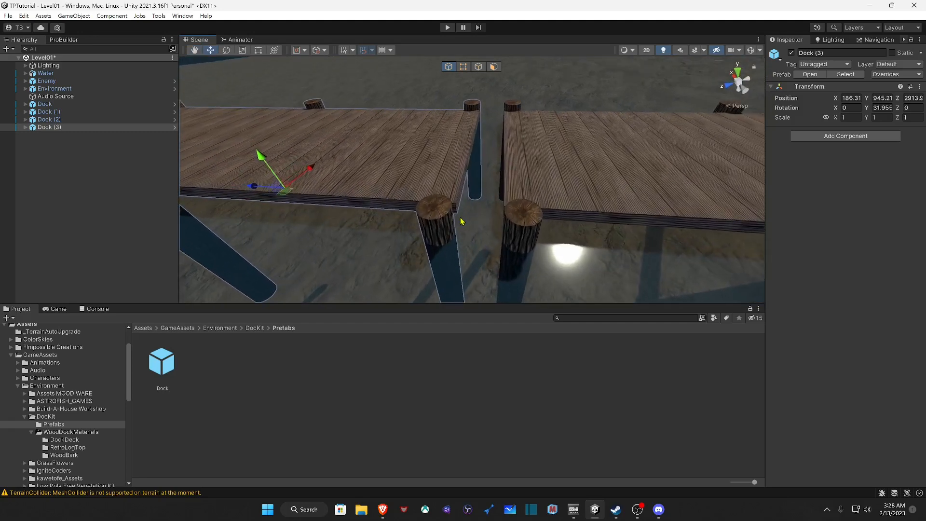
pyautogui.press('v')
pyautogui.moveTo(458, 217); pyautogui.dragTo(504, 209)
pyautogui.moveTo(504, 208); pyautogui.dragTo(529, 194, button='right')
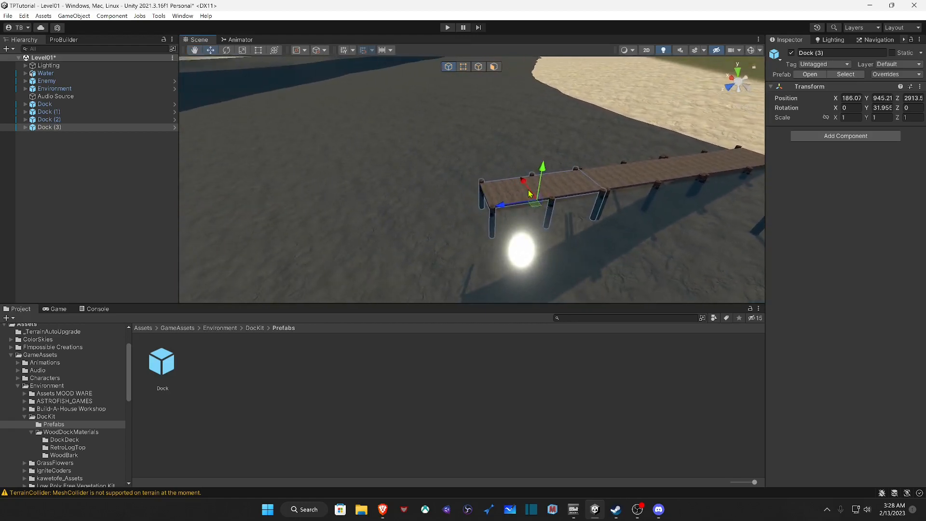
# Step: Add one more duplicated section to the long pier's outer end, snapped at about X 189.76, Y 945.21, Z 2919.5
pyautogui.hotkey('ctrl', 'd')
pyautogui.moveTo(507, 208); pyautogui.dragTo(367, 223)
pyautogui.moveTo(366, 223); pyautogui.dragTo(433, 241, button='right')
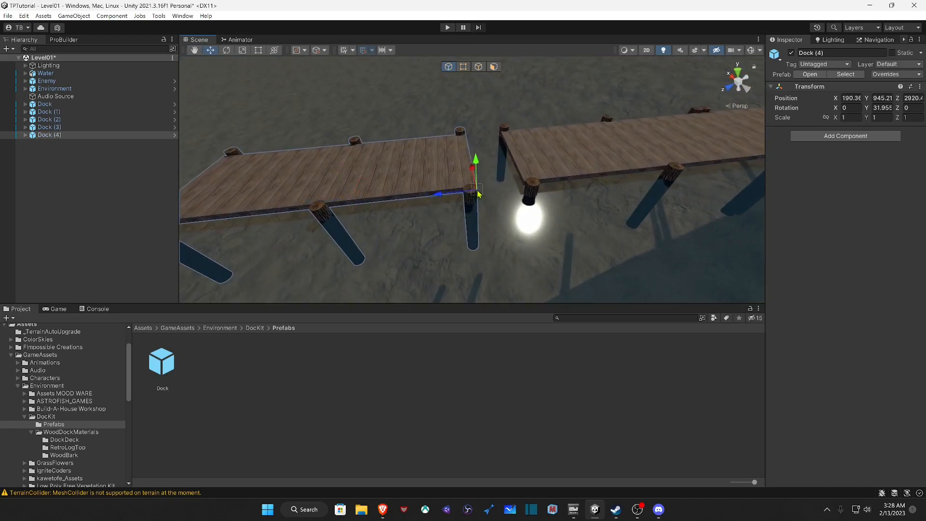
pyautogui.moveTo(477, 192); pyautogui.dragTo(521, 187)
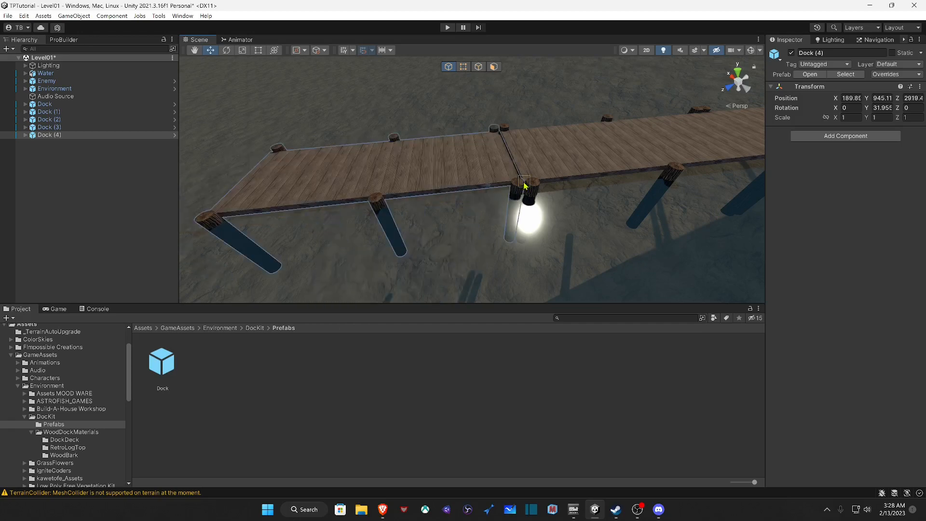
pyautogui.moveTo(524, 185); pyautogui.dragTo(492, 92, button='right')
pyautogui.moveTo(485, 123); pyautogui.dragTo(128, 155, button='right')
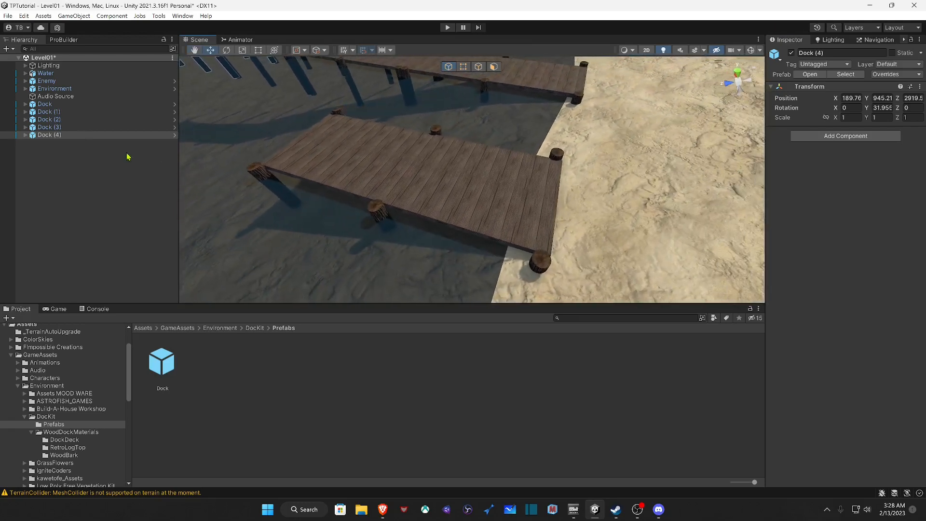
# Step: Try to stretch the first dock's DockPillars group vertically with the Scale tool
pyautogui.click(46, 105)
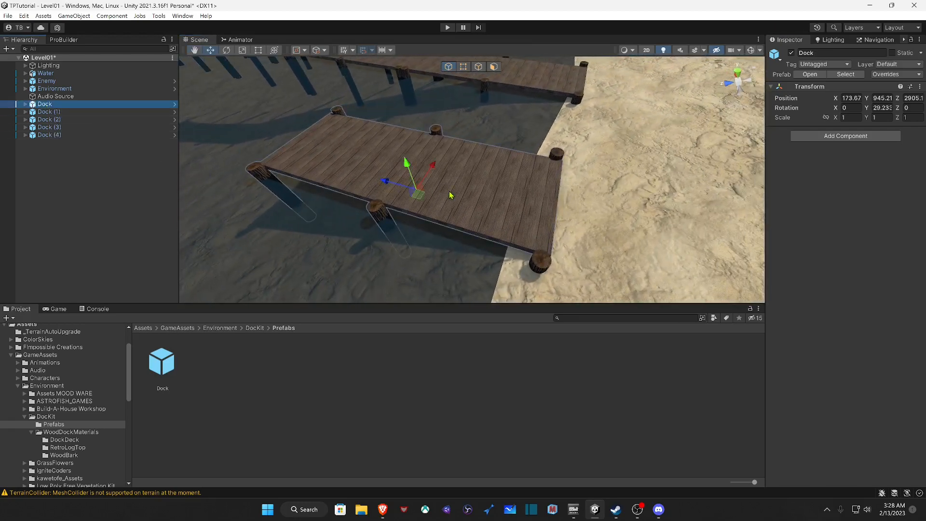
pyautogui.moveTo(450, 195); pyautogui.dragTo(317, 179, button='right')
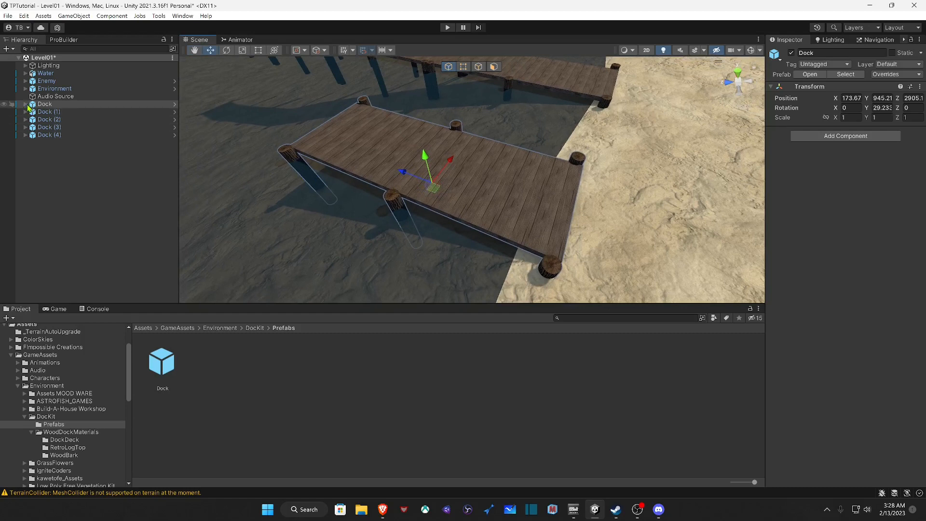
pyautogui.click(60, 120)
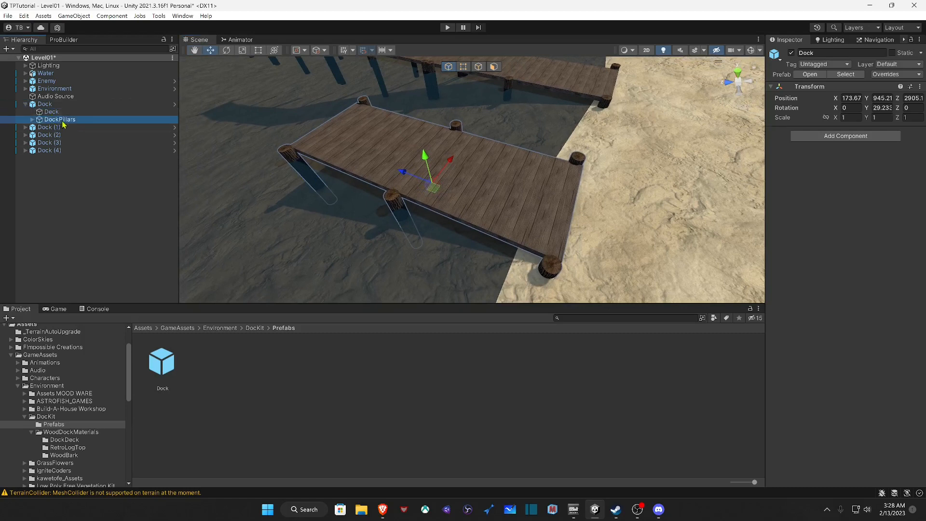
pyautogui.moveTo(400, 175); pyautogui.dragTo(272, 112, button='right')
pyautogui.press('r')
pyautogui.moveTo(453, 127); pyautogui.dragTo(447, 86)
pyautogui.hotkey('ctrl', 'z')
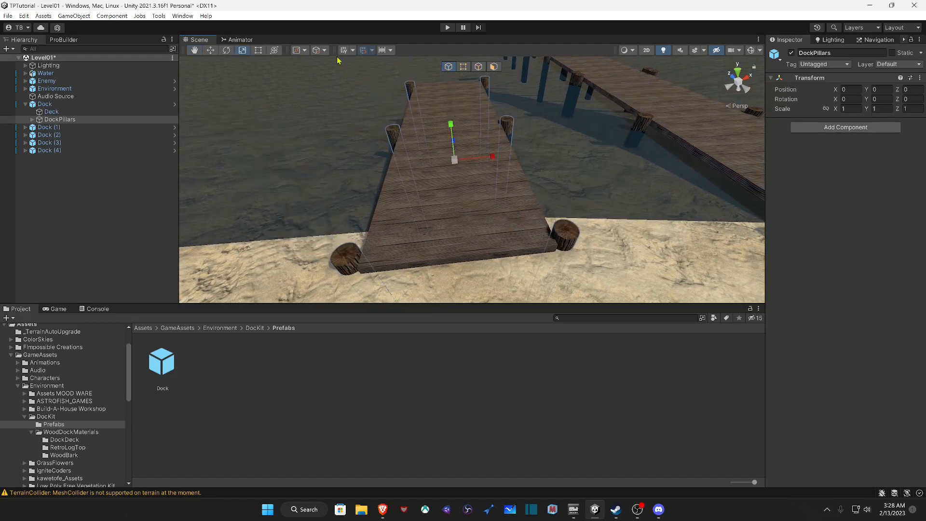
# Step: Switch the transform handle position to Pivot for the DockPillars group
pyautogui.click(305, 50)
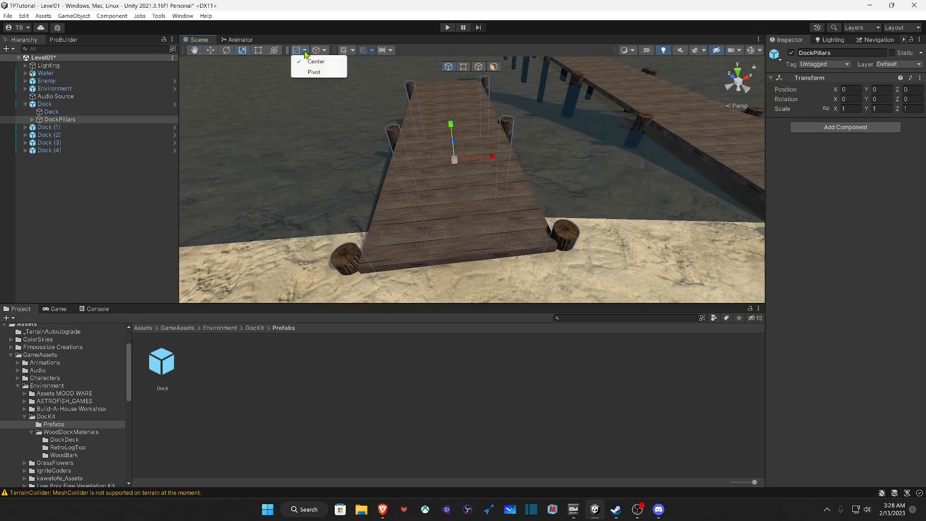
pyautogui.click(314, 73)
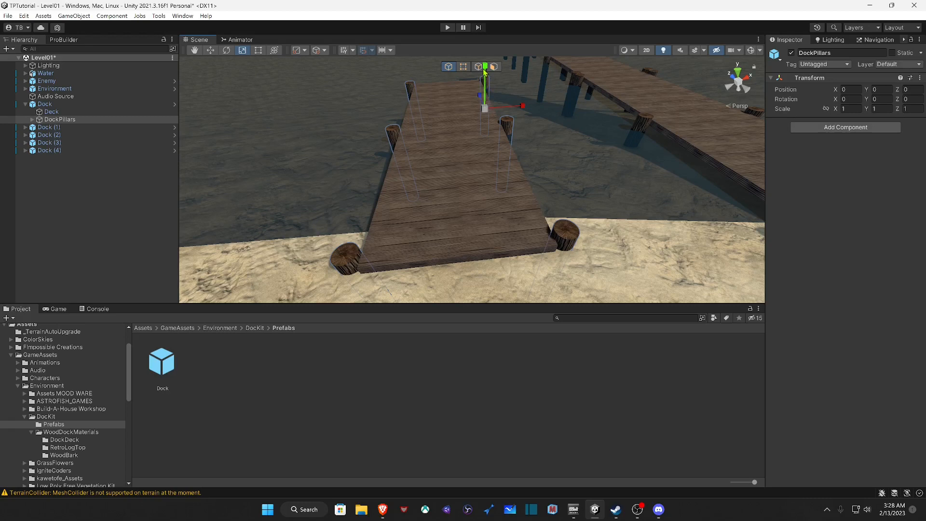
pyautogui.moveTo(485, 106); pyautogui.dragTo(484, 166, button='right')
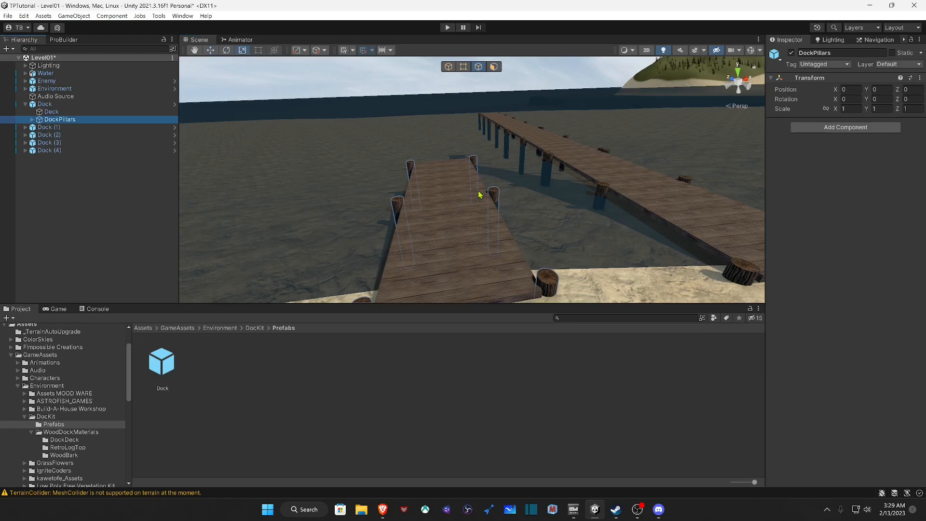
pyautogui.click(50, 128)
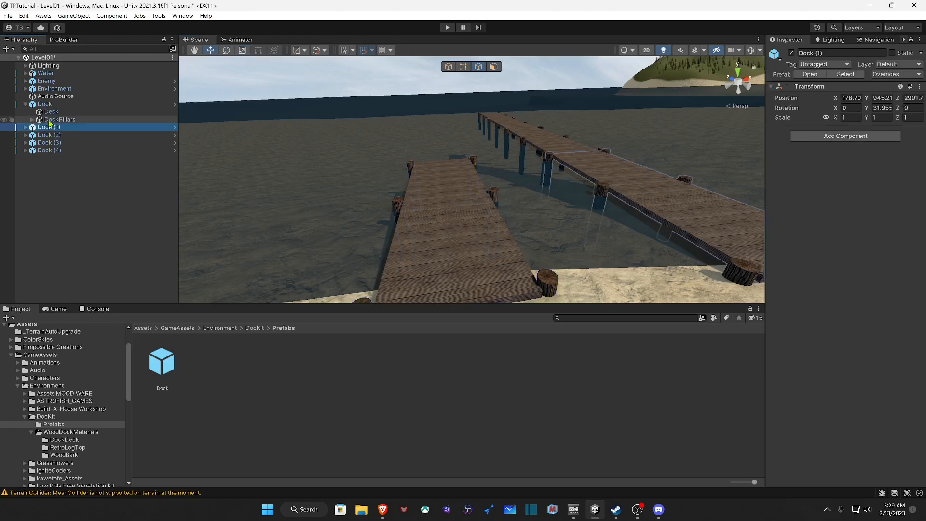
pyautogui.click(47, 121)
pyautogui.moveTo(475, 193); pyautogui.dragTo(407, 235, button='right')
pyautogui.press('h')
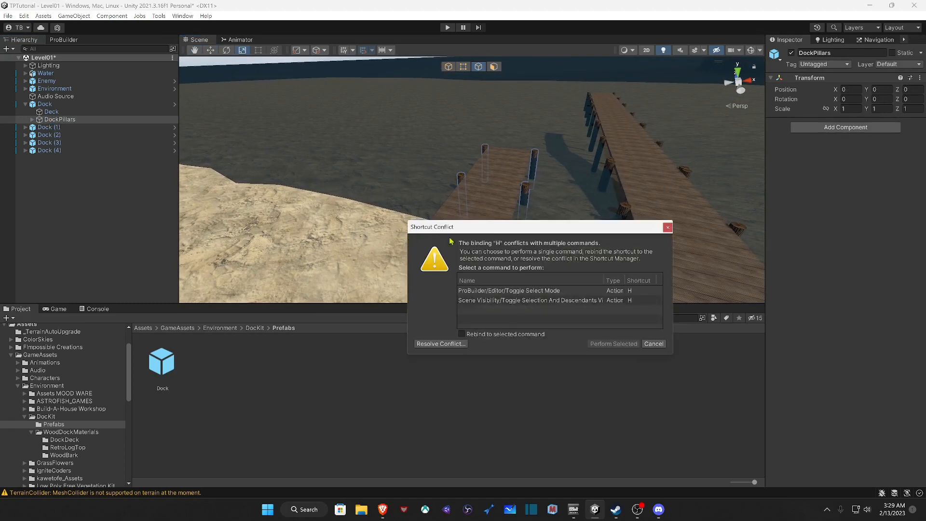
pyautogui.click(666, 230)
pyautogui.moveTo(533, 214); pyautogui.dragTo(503, 223, button='right')
pyautogui.click(524, 207)
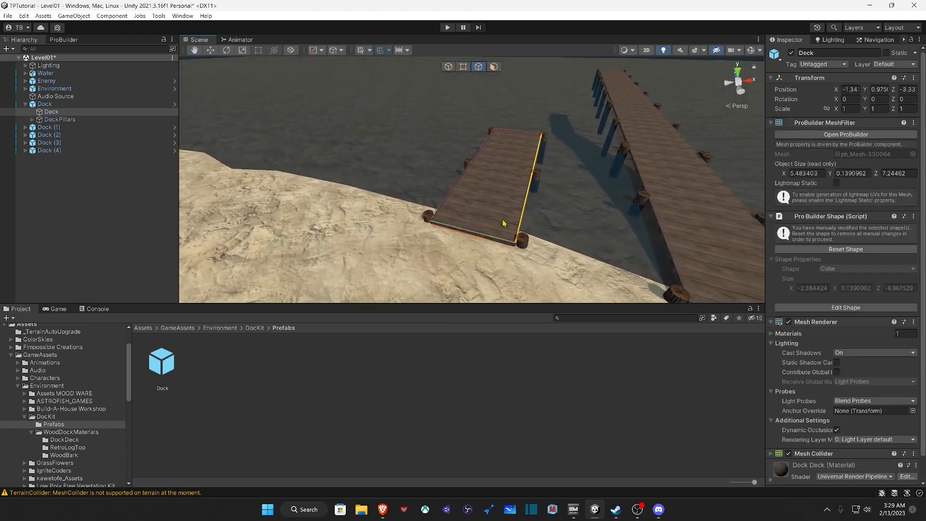
pyautogui.click(537, 180)
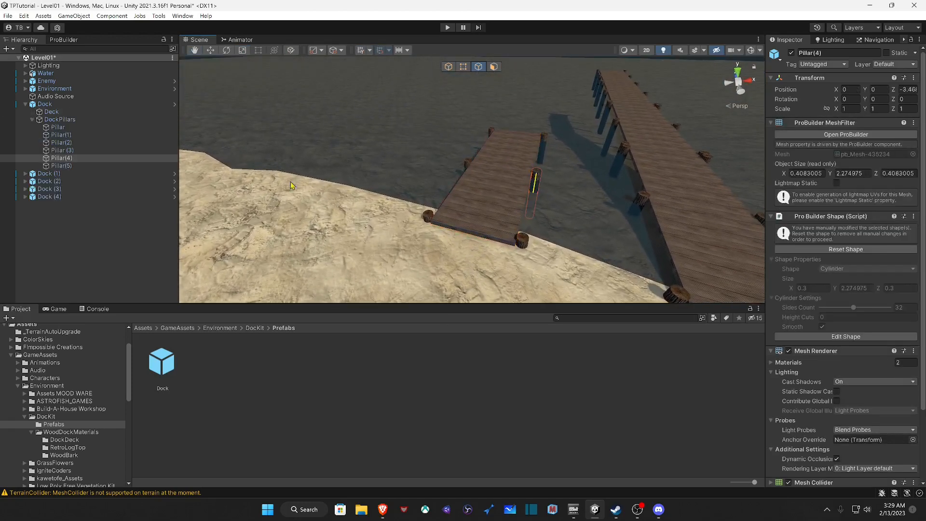
# Step: Set the handle position to Center and stretch the DockPillars group to a Y scale of about 2.52
pyautogui.click(56, 120)
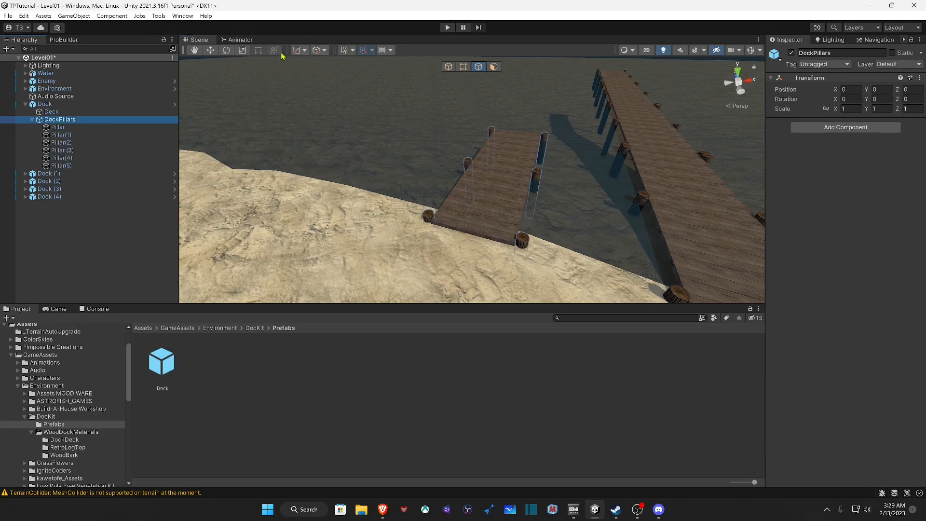
pyautogui.click(318, 50)
pyautogui.click(319, 65)
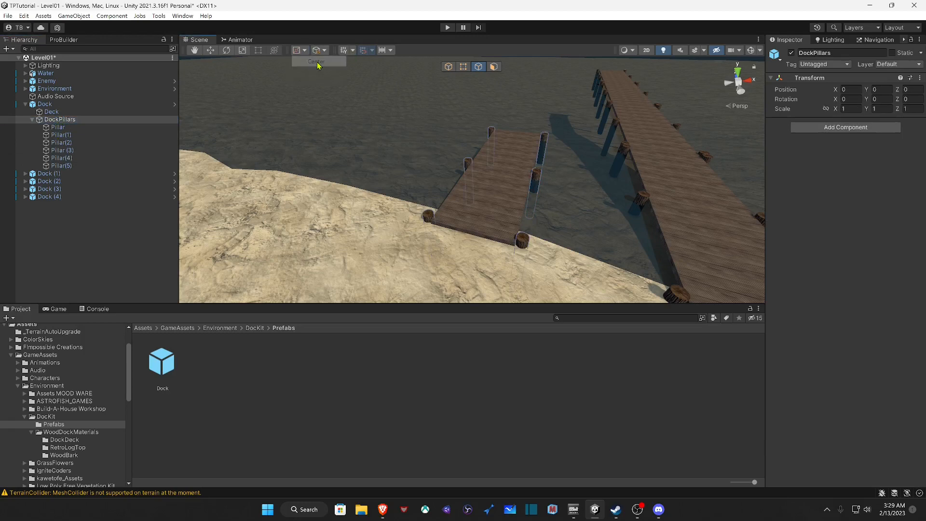
pyautogui.moveTo(558, 200); pyautogui.dragTo(193, 74, button='right')
pyautogui.moveTo(237, 114); pyautogui.dragTo(216, 213, button='right')
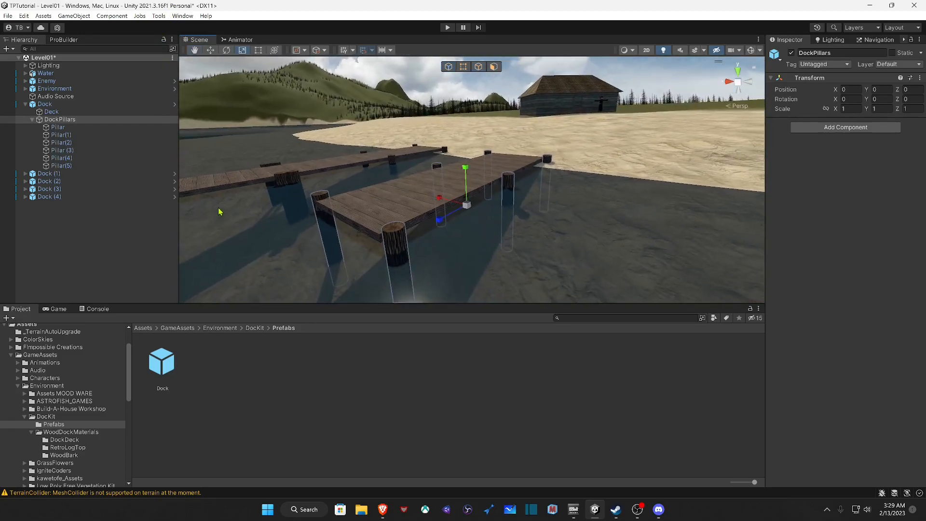
pyautogui.moveTo(335, 214); pyautogui.dragTo(881, 203, button='right')
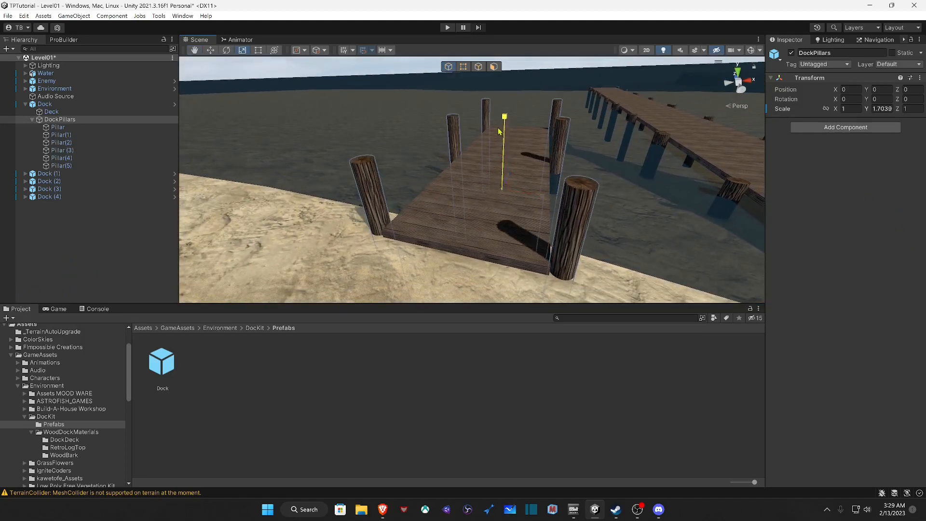
pyautogui.moveTo(499, 129); pyautogui.dragTo(499, 105)
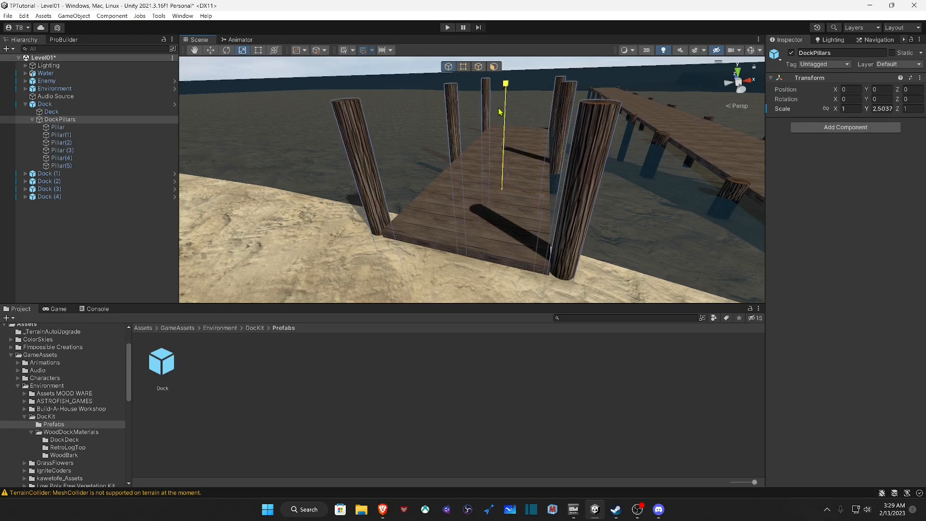
# Step: Lower the stretched DockPillars group to about Y -1.76 so the pillar tops sit just above the deck
pyautogui.moveTo(499, 112); pyautogui.dragTo(562, 150, button='right')
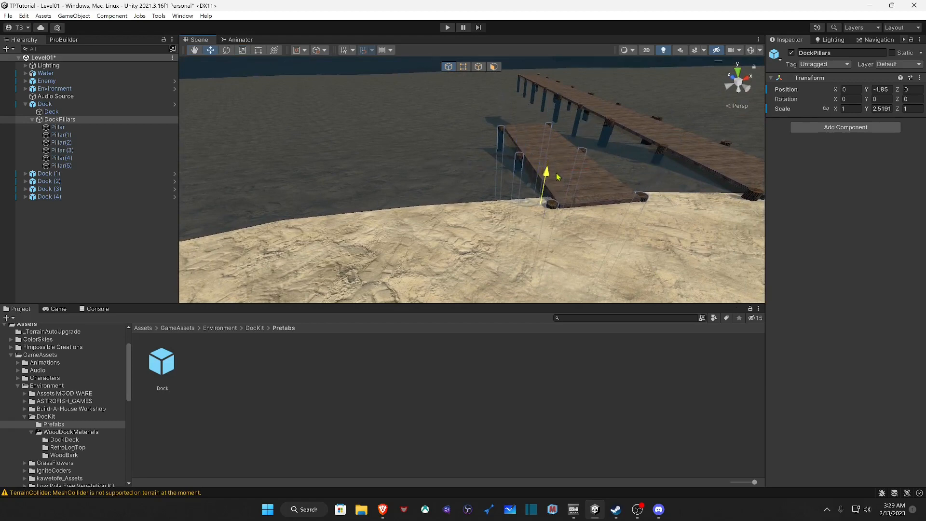
pyautogui.press('w')
pyautogui.moveTo(559, 176); pyautogui.dragTo(556, 186, button='right')
pyautogui.moveTo(482, 168); pyautogui.dragTo(484, 165)
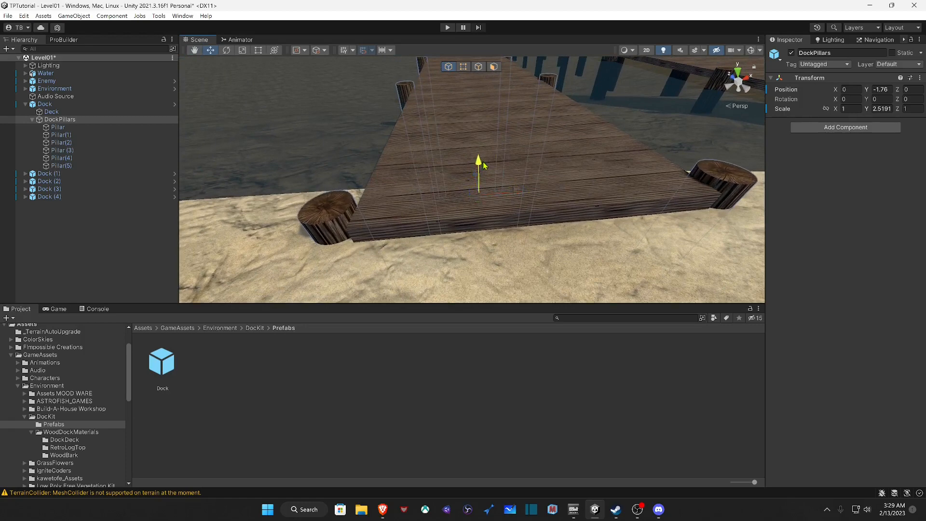
pyautogui.moveTo(485, 166); pyautogui.dragTo(482, 145, button='right')
pyautogui.press('s')
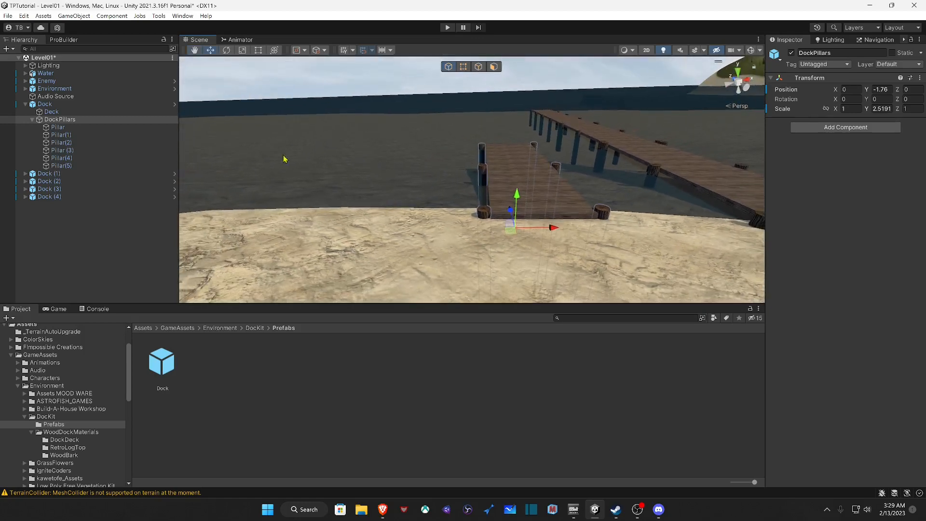
# Step: Apply all overrides of the first dock to the Dock prefab
pyautogui.click(56, 105)
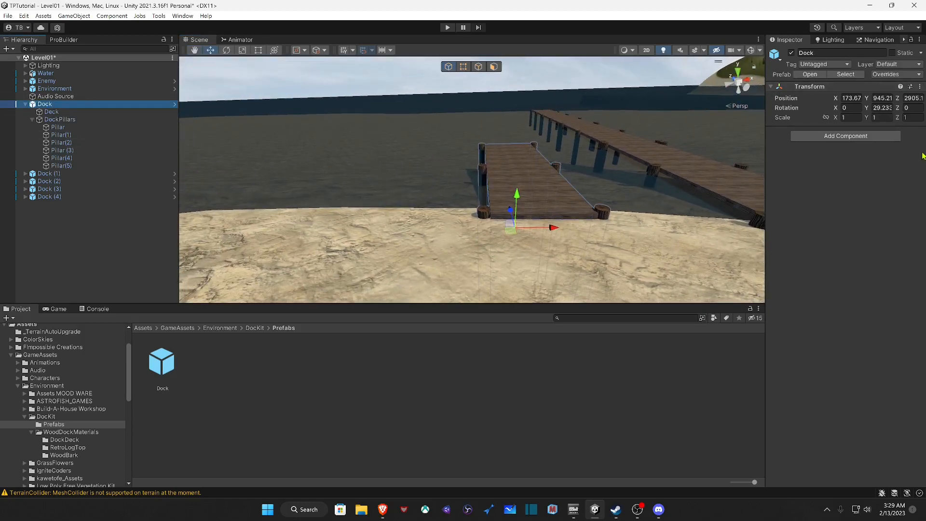
pyautogui.click(911, 74)
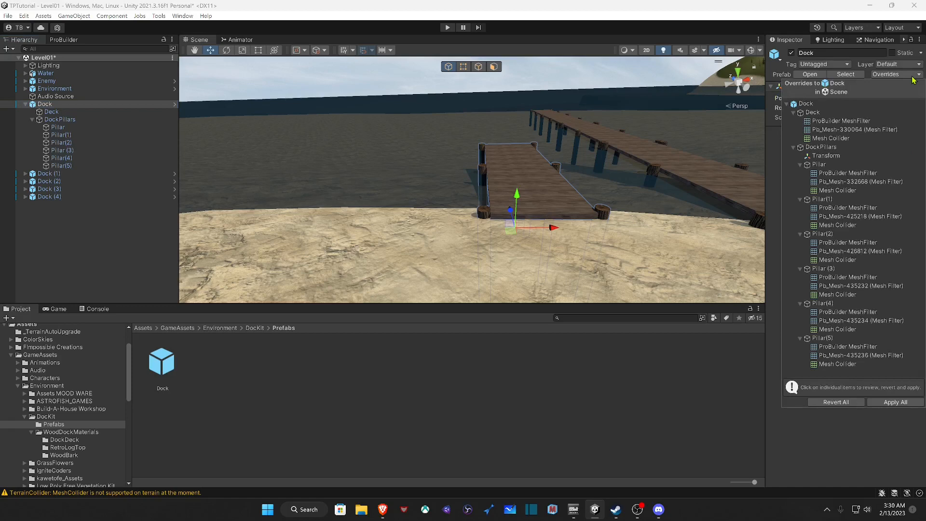
pyautogui.click(892, 402)
# Step: Lengthen the DockPillars group further to a Y scale of about 4.25 and lower it to about Y -3.72
pyautogui.moveTo(623, 242); pyautogui.dragTo(240, 164, button='right')
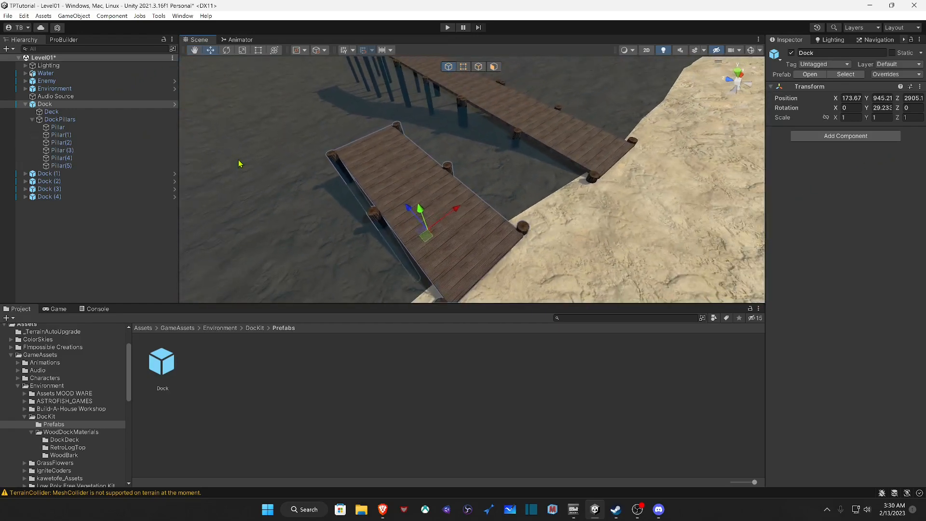
pyautogui.click(60, 119)
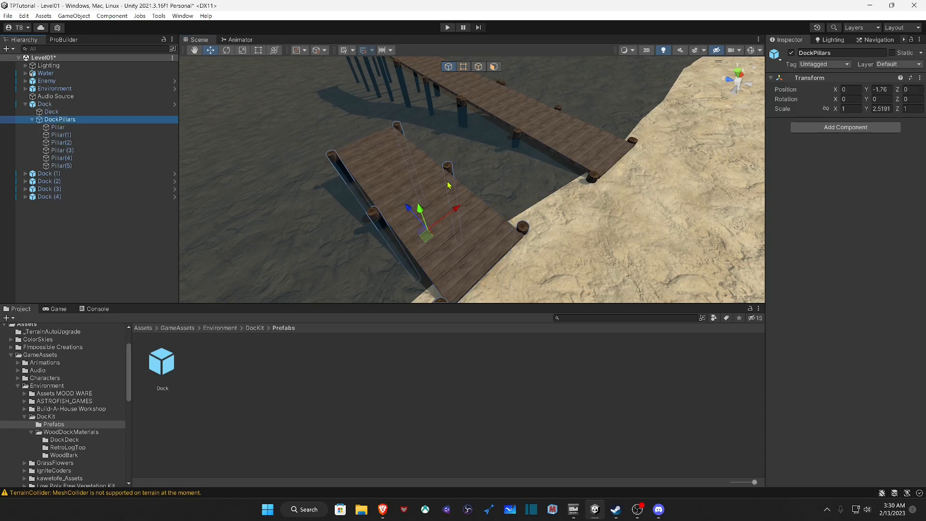
pyautogui.moveTo(421, 212); pyautogui.dragTo(428, 235)
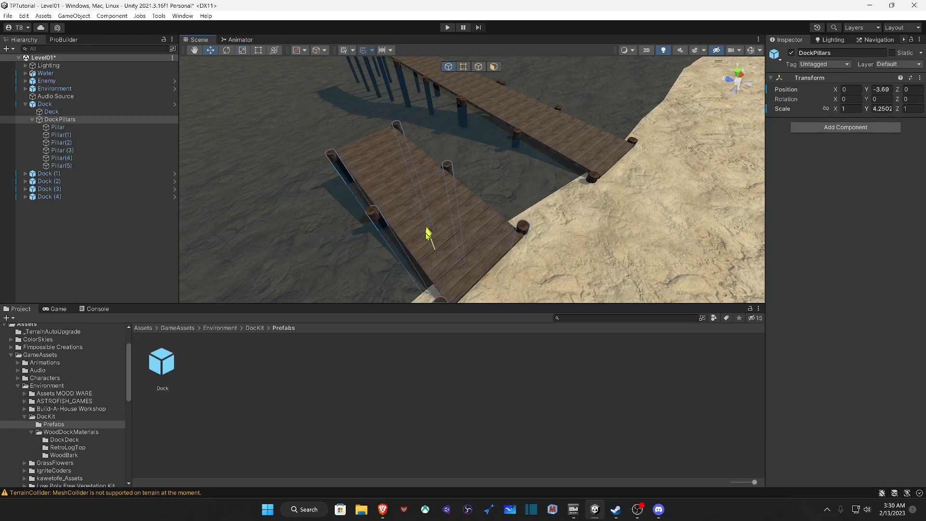
pyautogui.moveTo(438, 207); pyautogui.dragTo(402, 198, button='right')
pyautogui.moveTo(402, 195); pyautogui.dragTo(404, 197)
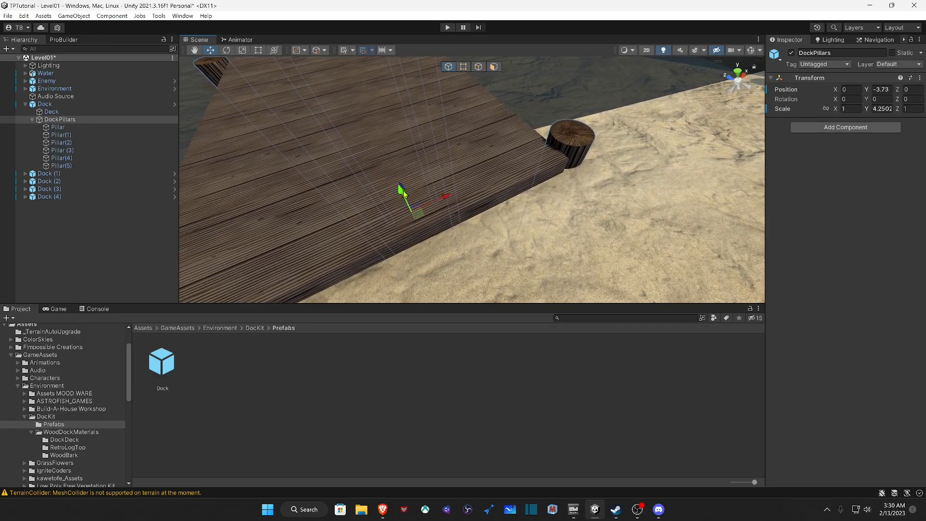
pyautogui.moveTo(404, 190); pyautogui.dragTo(517, 224, button='right')
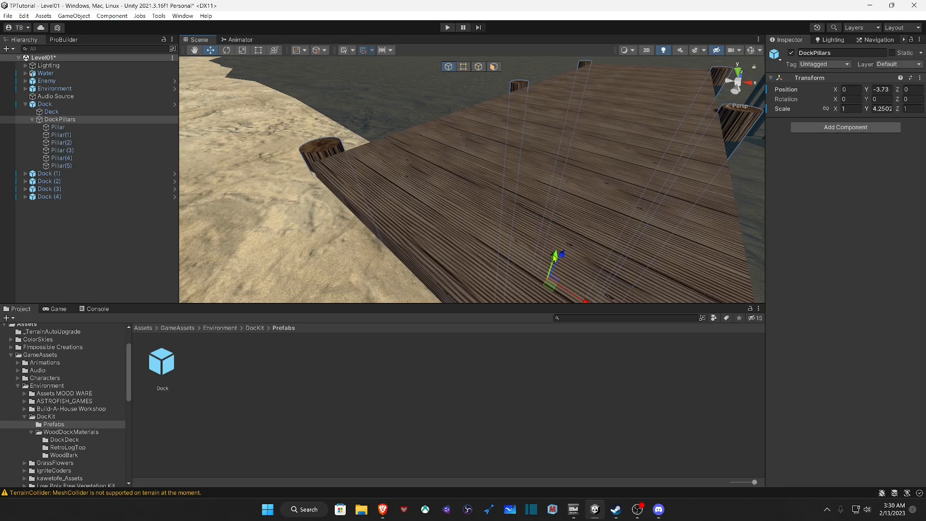
pyautogui.moveTo(553, 250); pyautogui.dragTo(555, 255)
pyautogui.moveTo(432, 190); pyautogui.dragTo(489, 165, button='right')
pyautogui.press('s')
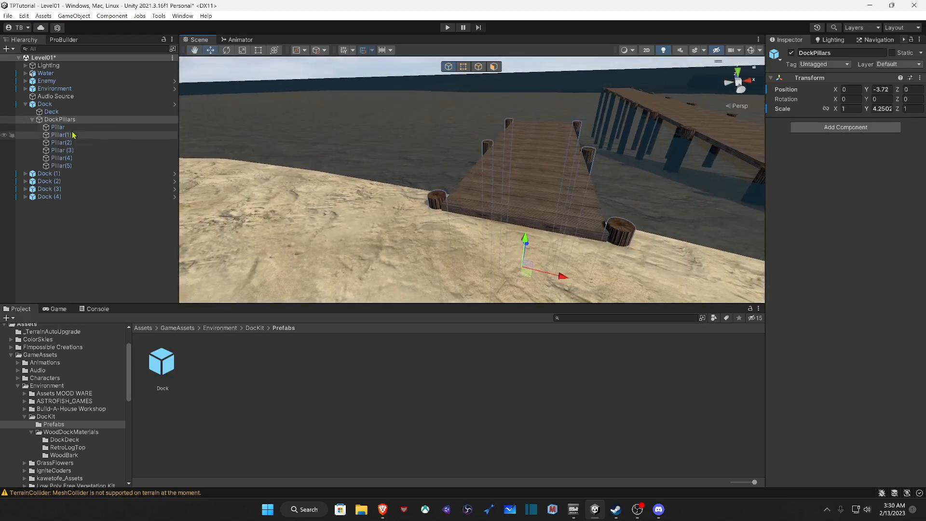
# Step: Apply the further lengthened pillars to the Dock prefab with all of the first dock's overrides
pyautogui.click(44, 104)
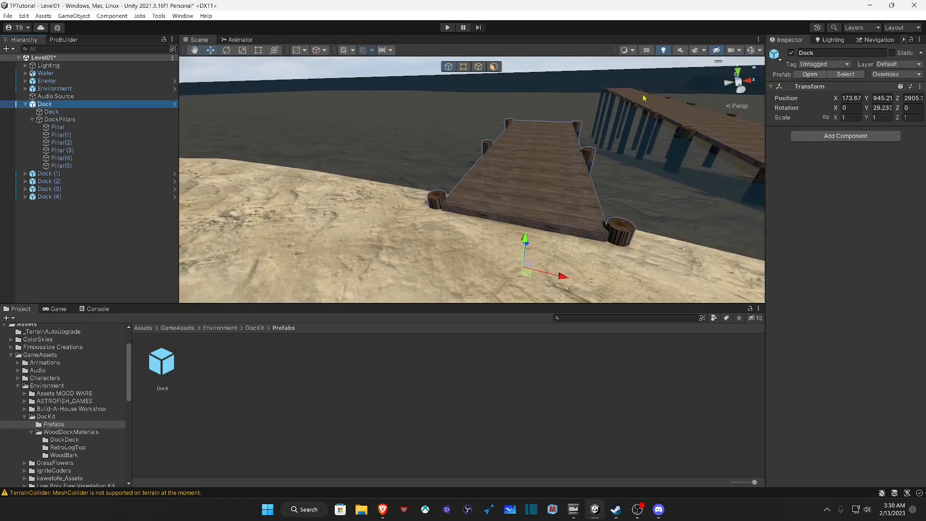
pyautogui.click(914, 74)
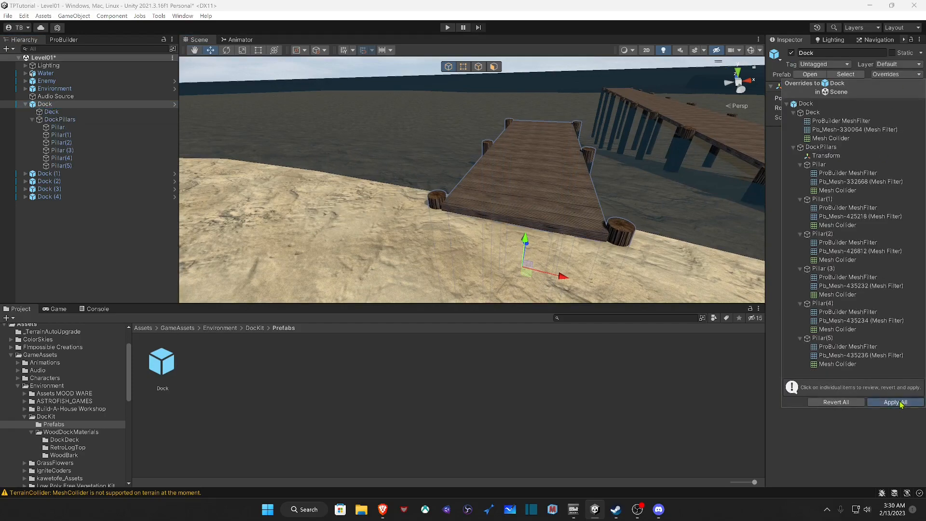
pyautogui.click(901, 402)
# Step: Start the game in play mode and enlarge the Game view
pyautogui.moveTo(700, 188); pyautogui.dragTo(787, 193, button='right')
pyautogui.press('w')
pyautogui.moveTo(908, 204); pyautogui.dragTo(515, 79, button='right')
pyautogui.click(447, 28)
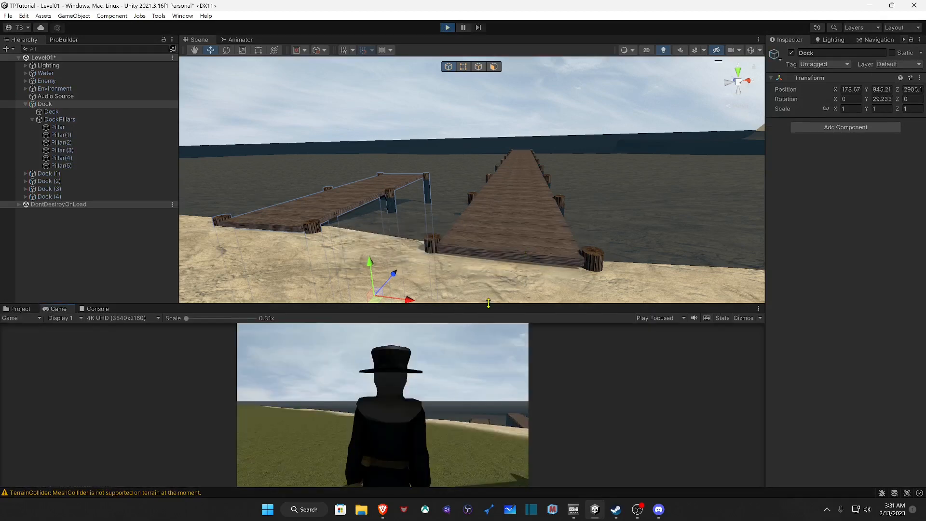
pyautogui.moveTo(488, 304); pyautogui.dragTo(487, 88)
pyautogui.click(439, 316)
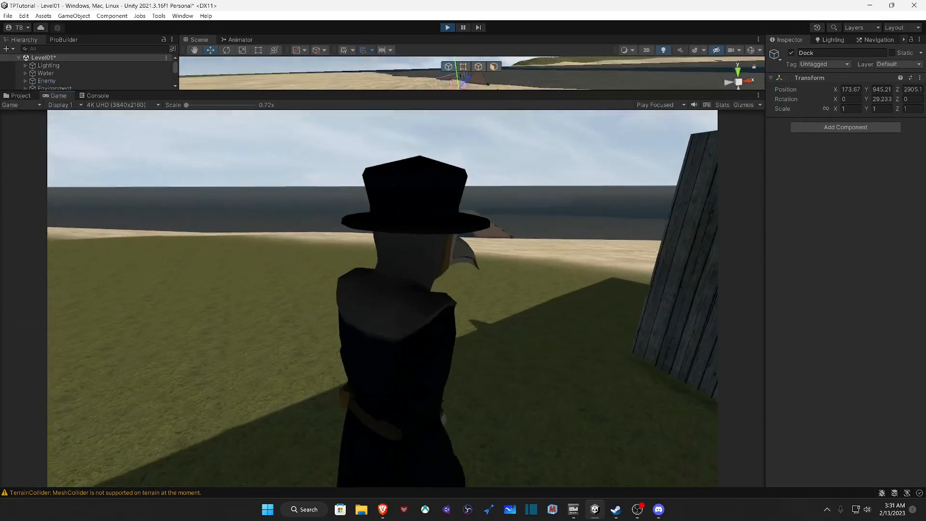
# Step: Playtest the level by walking the character across the beach and out along the long pier
pyautogui.press('w')
pyautogui.press('d')
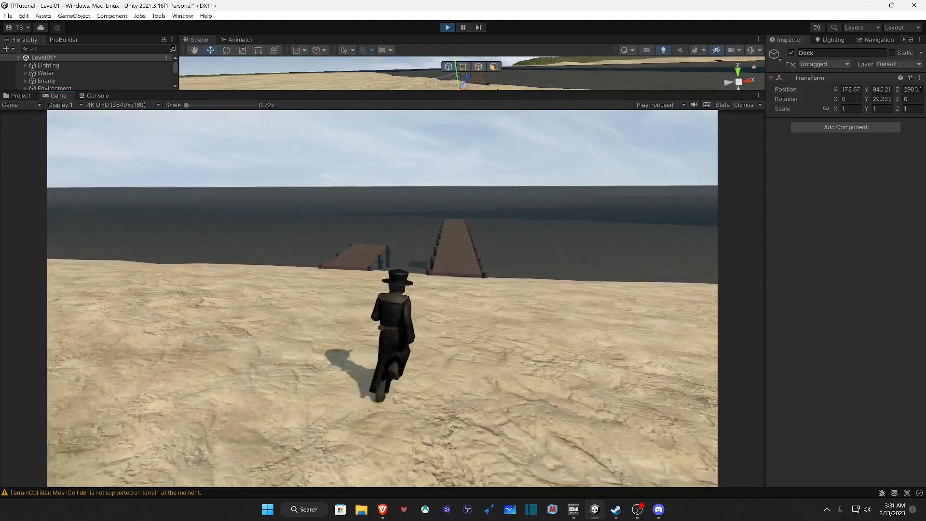
pyautogui.press('w')
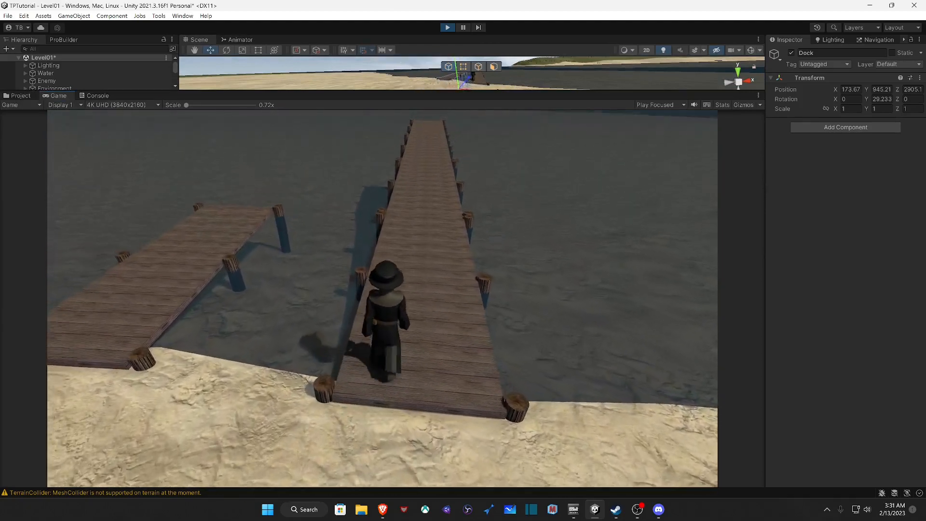
pyautogui.press('w')
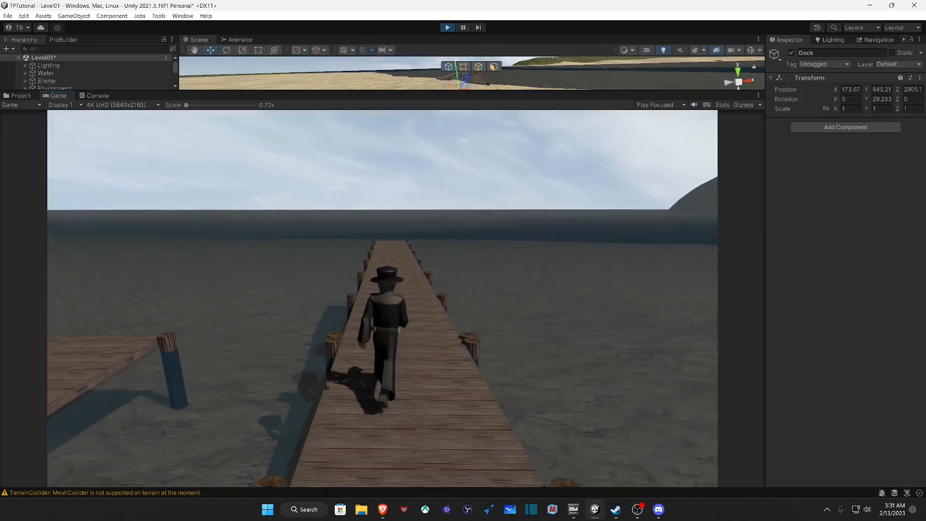
pyautogui.press('w')
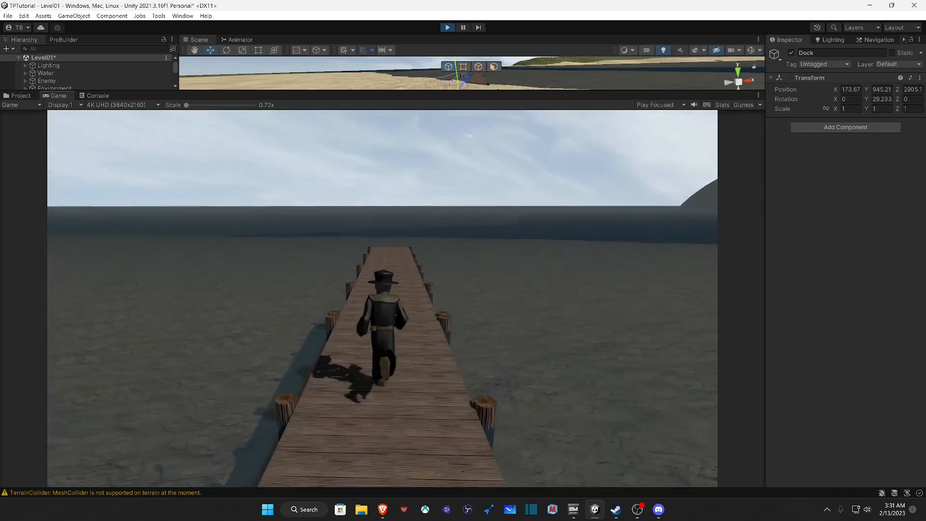
pyautogui.press('w')
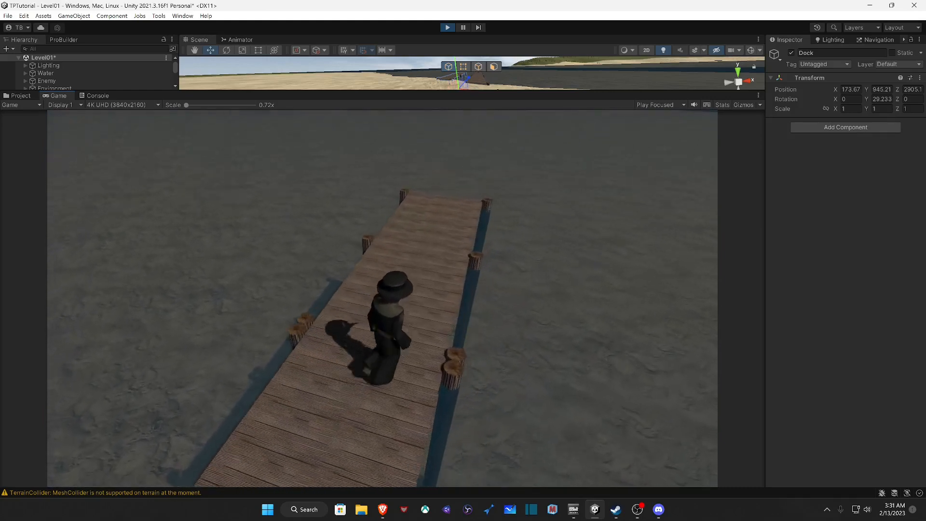
pyautogui.press('d')
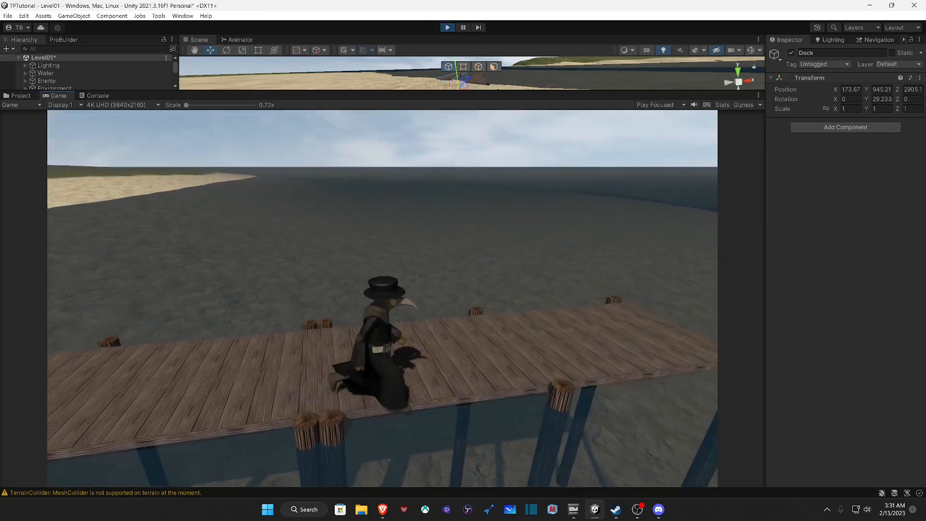
# Step: Walk the character back to shore, out along the pier once more and back onto the beach to check the pillars
pyautogui.press('w')
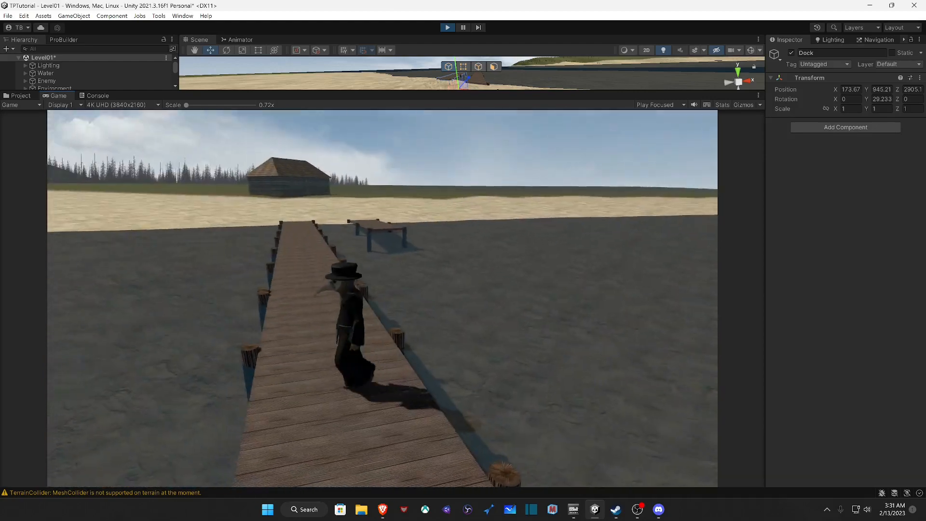
pyautogui.press('w')
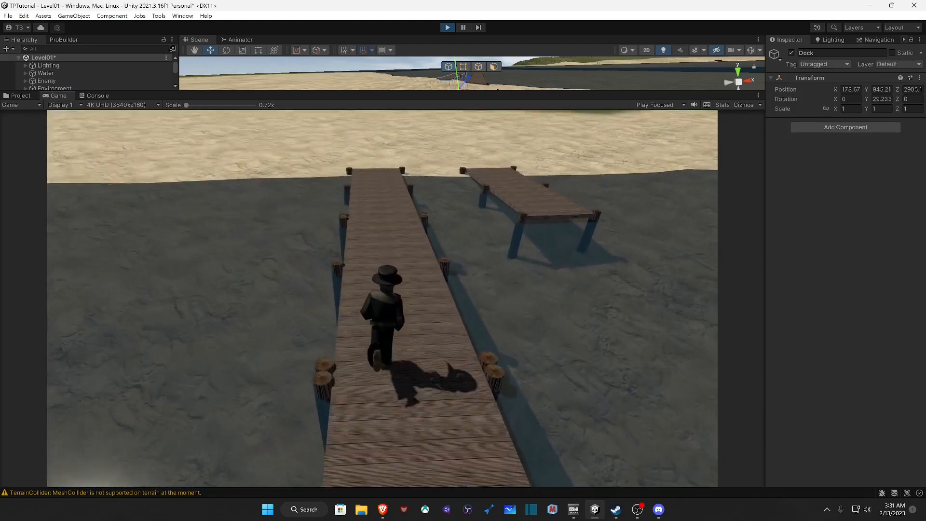
pyautogui.press('w')
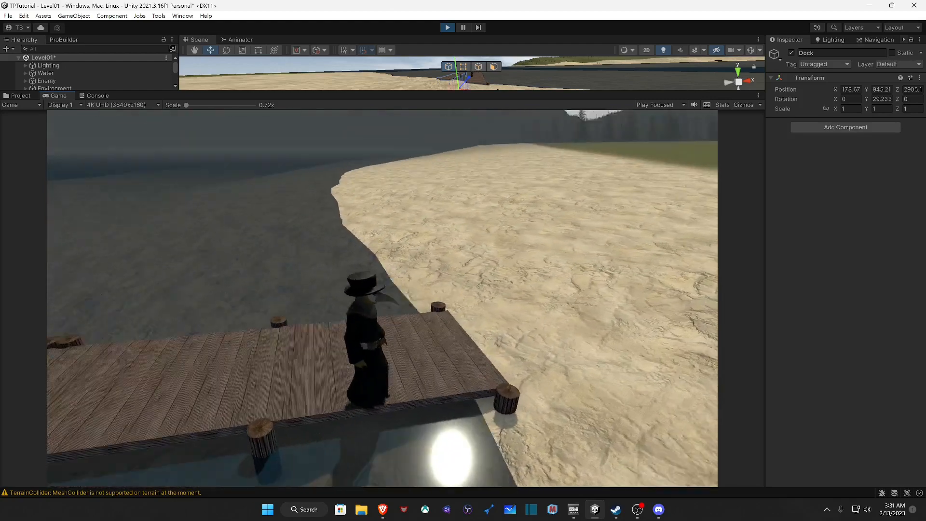
pyautogui.press('w')
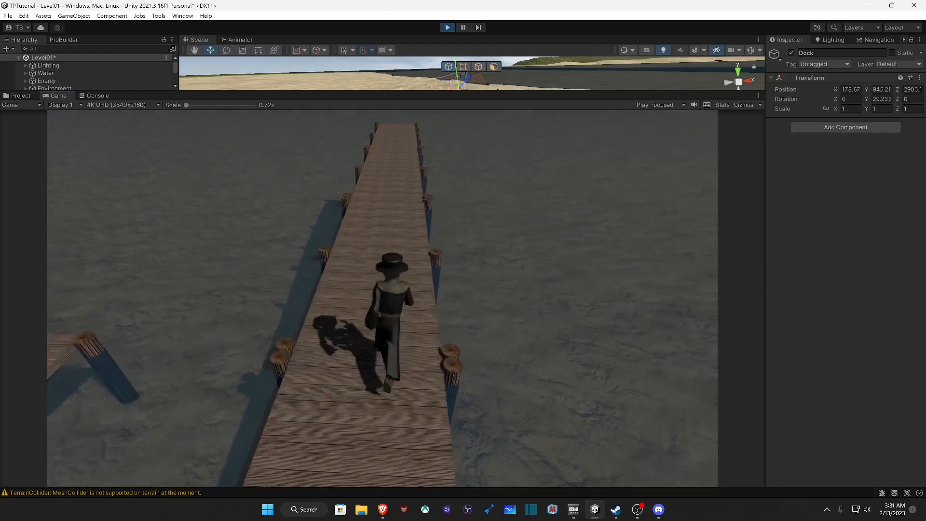
pyautogui.press('w')
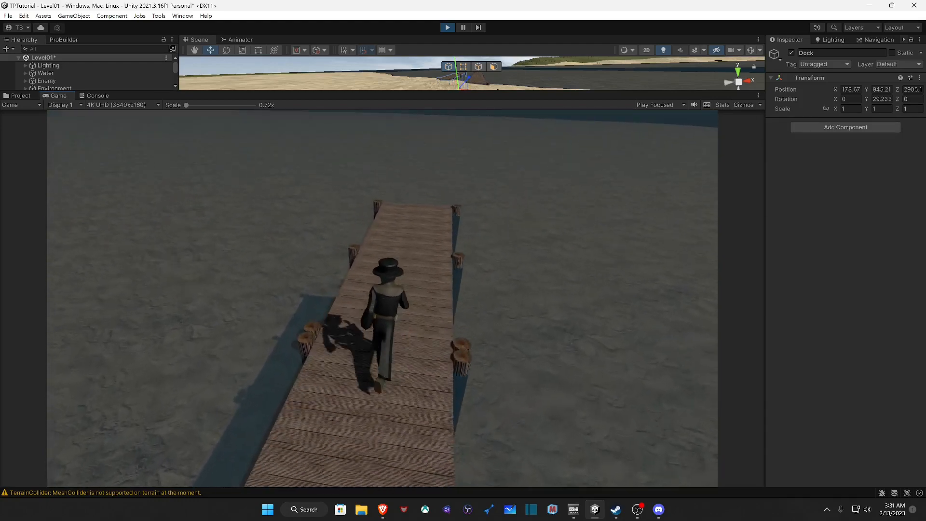
pyautogui.press('w')
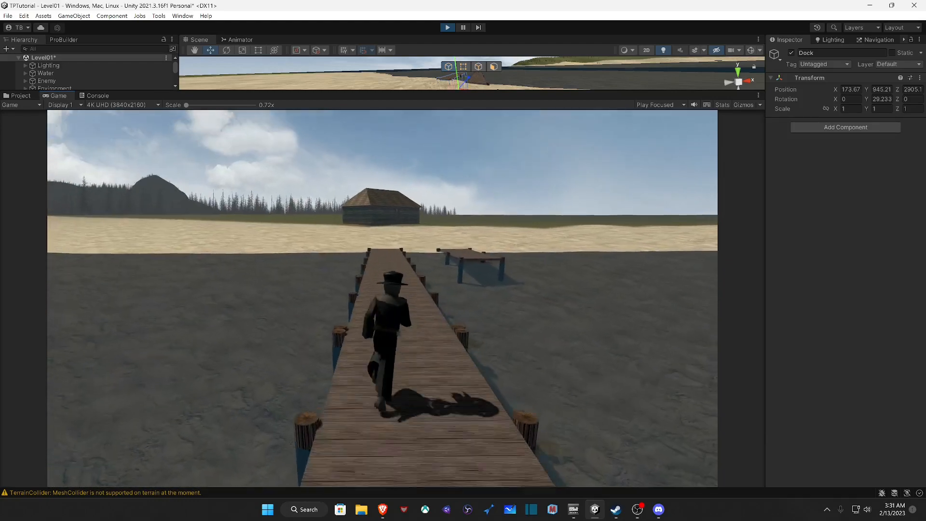
pyautogui.press('w')
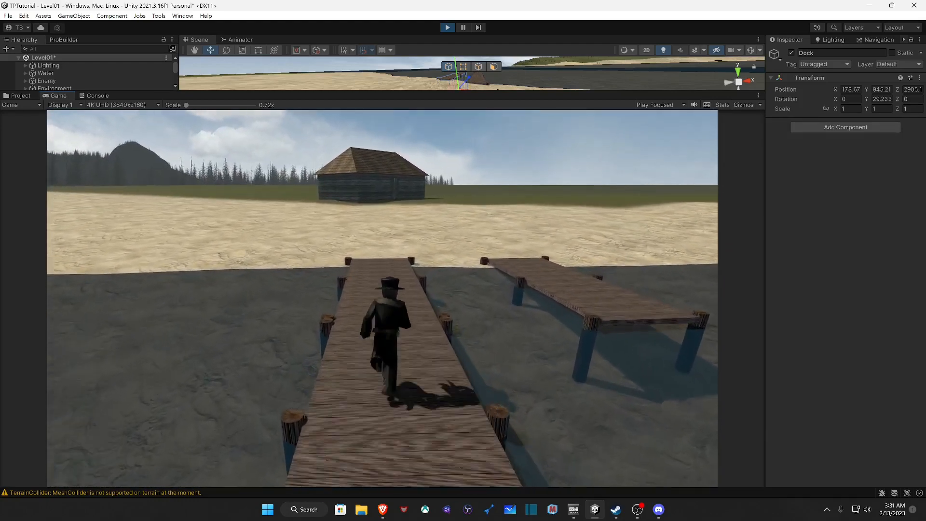
pyautogui.press('w')
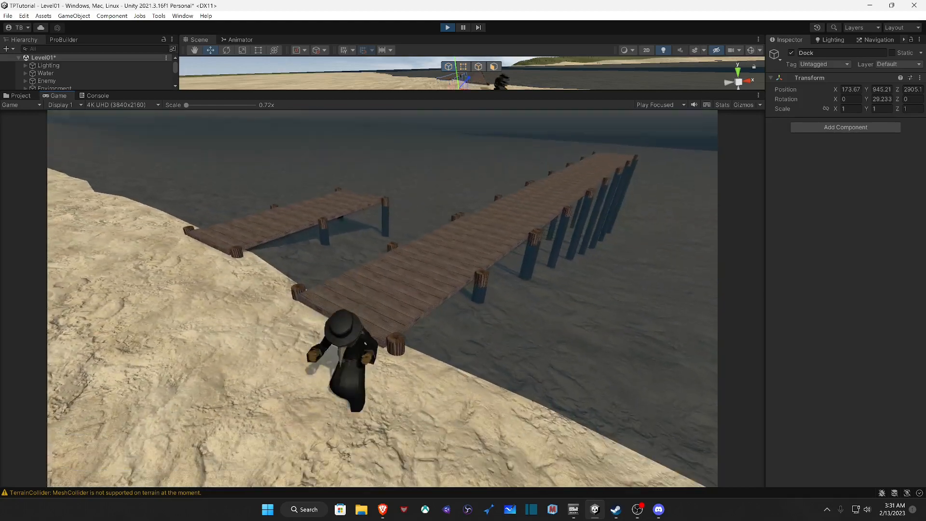
# Step: Stop play mode and enlarge the Scene view
pyautogui.hotkey('ctrl', 'p')
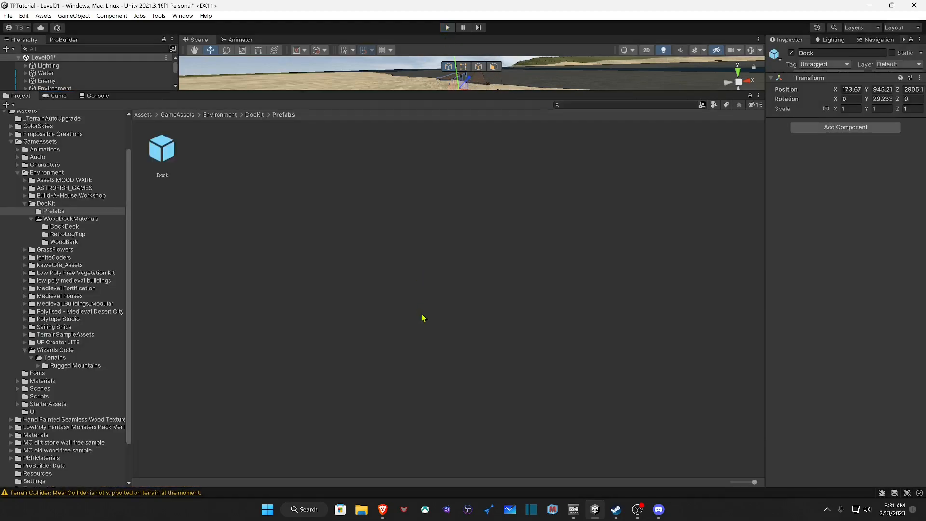
pyautogui.moveTo(425, 92); pyautogui.dragTo(424, 391)
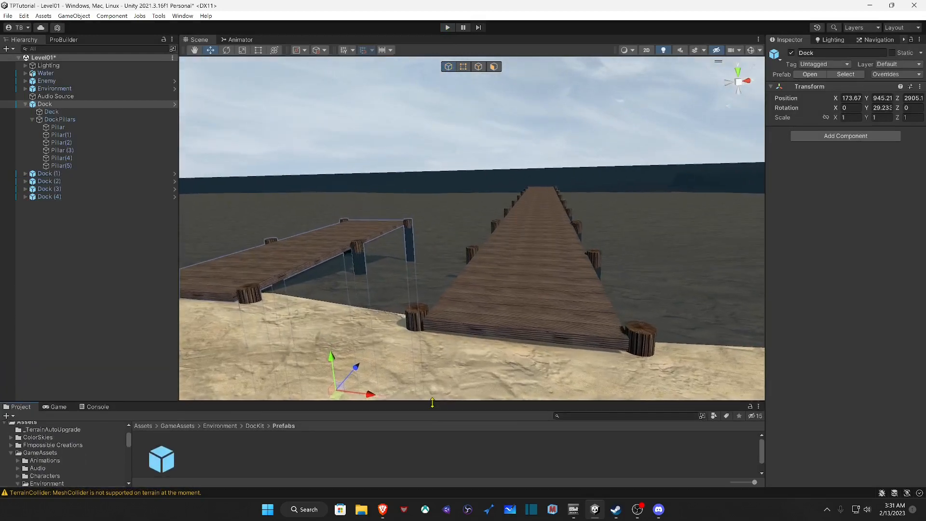
# Step: Try to group Dock (1) through Dock (4) by setting a default parent and creating an empty object, and undo it
pyautogui.click(37, 174)
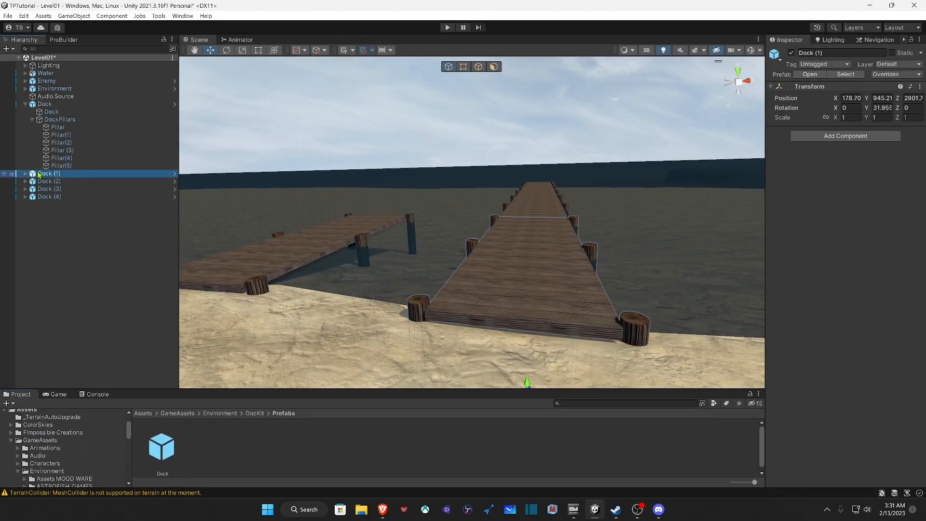
pyautogui.keyDown('shift'); pyautogui.click(40, 197); pyautogui.keyUp('shift')
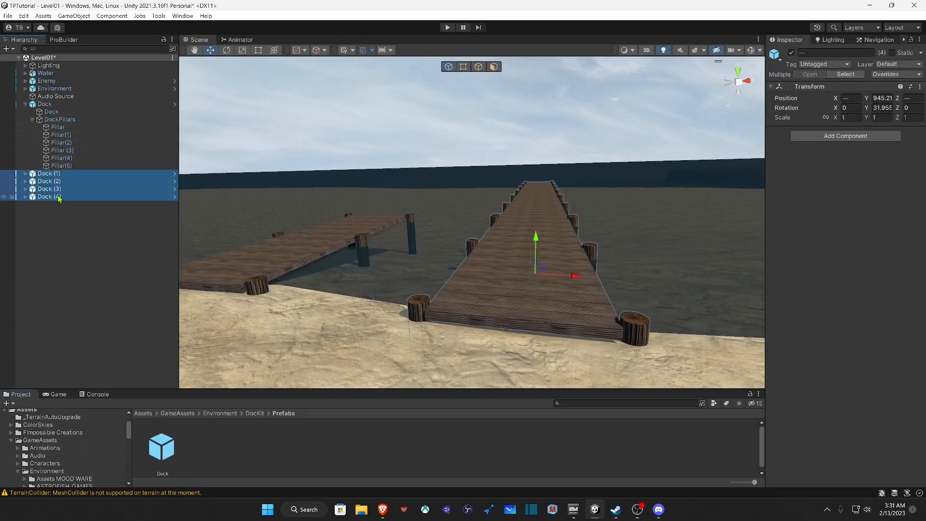
pyautogui.moveTo(346, 205); pyautogui.dragTo(302, 239, button='right')
pyautogui.press('d')
pyautogui.rightClick(53, 194)
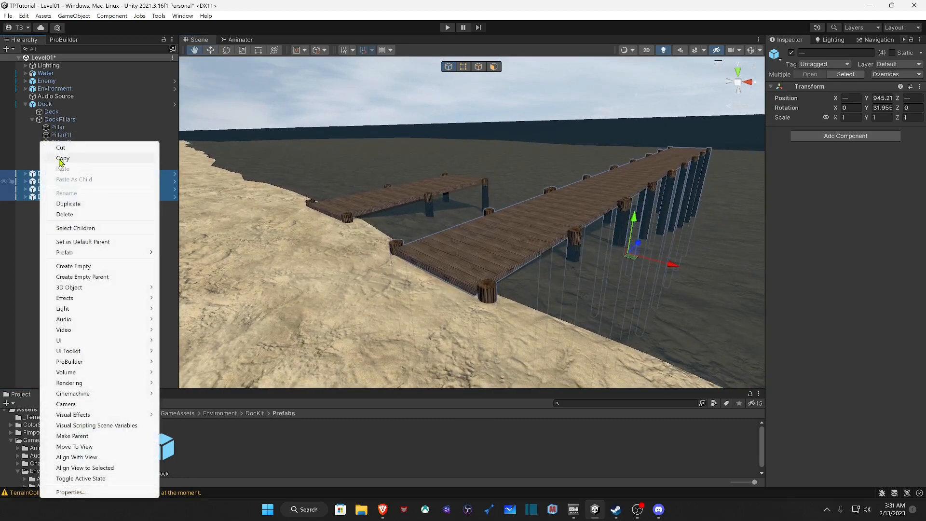
pyautogui.click(83, 242)
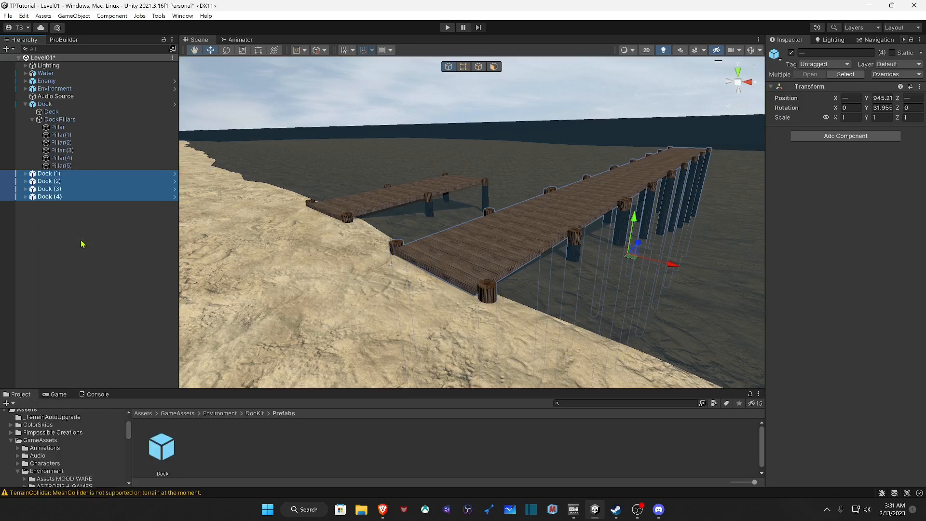
pyautogui.rightClick(53, 184)
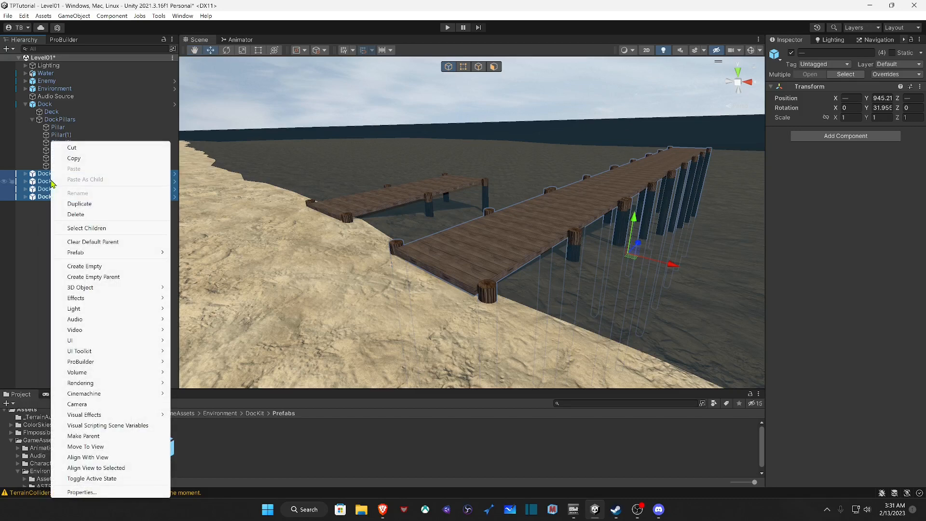
pyautogui.click(115, 267)
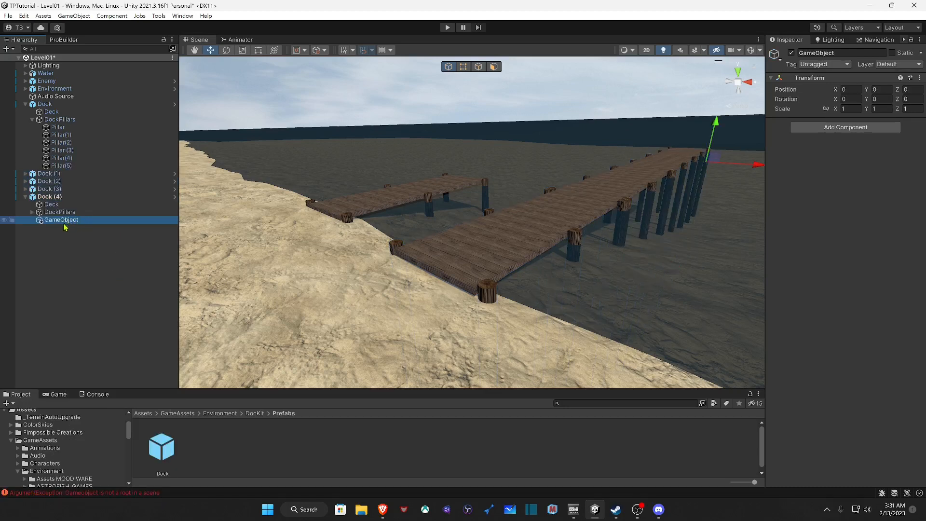
pyautogui.hotkey('ctrl', 'z')
pyautogui.rightClick(51, 186)
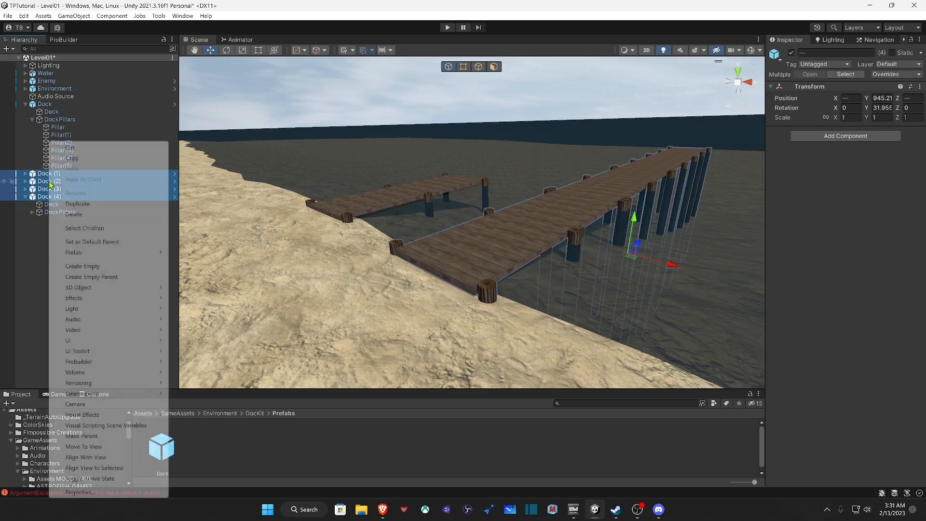
# Step: Group Dock (1) through Dock (4) under a new empty parent named Pier and collapse it in the hierarchy
pyautogui.click(38, 174)
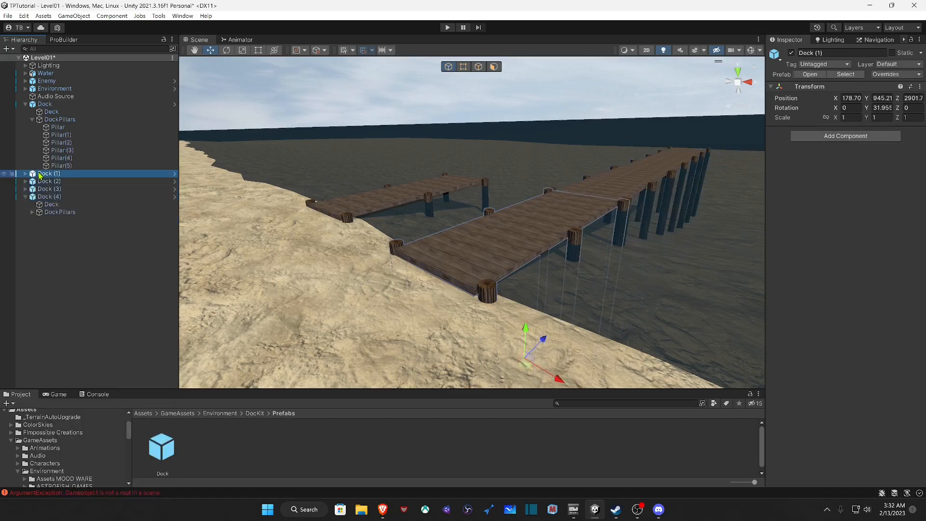
pyautogui.keyDown('shift'); pyautogui.click(57, 198); pyautogui.keyUp('shift')
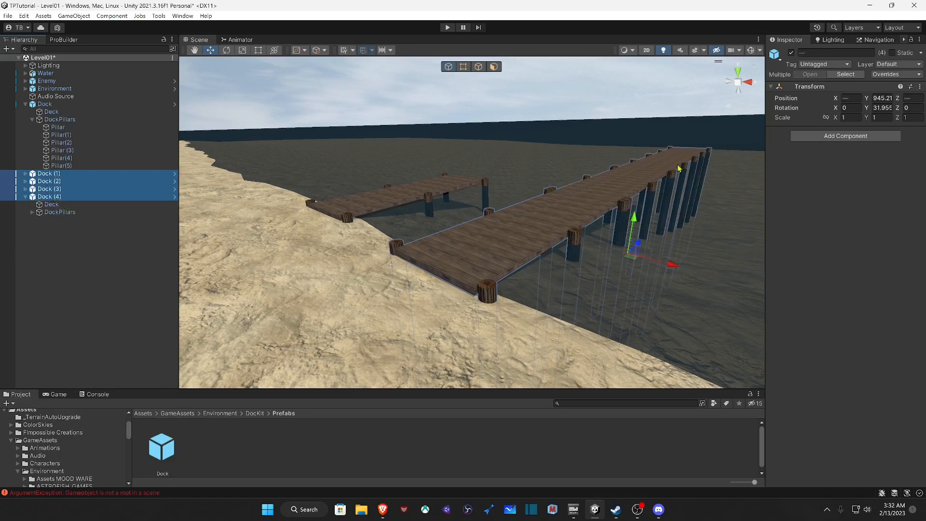
pyautogui.rightClick(54, 180)
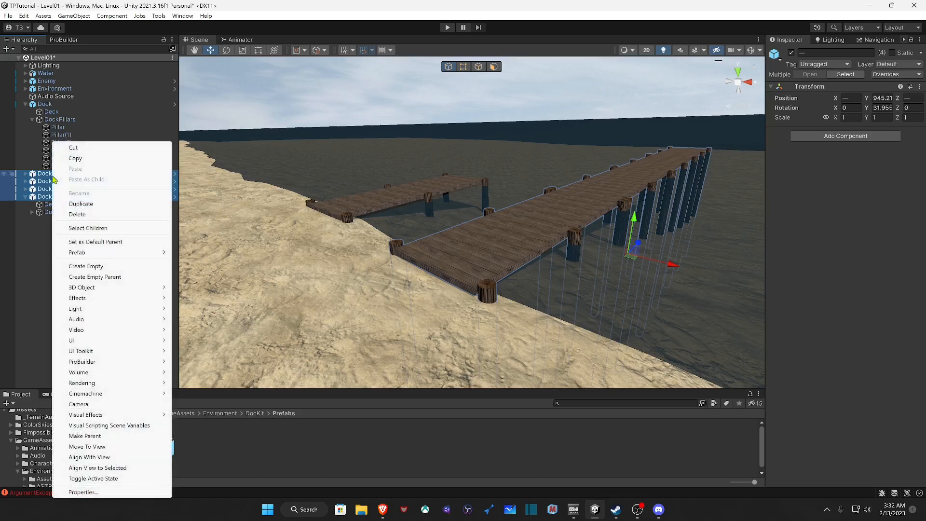
pyautogui.click(110, 278)
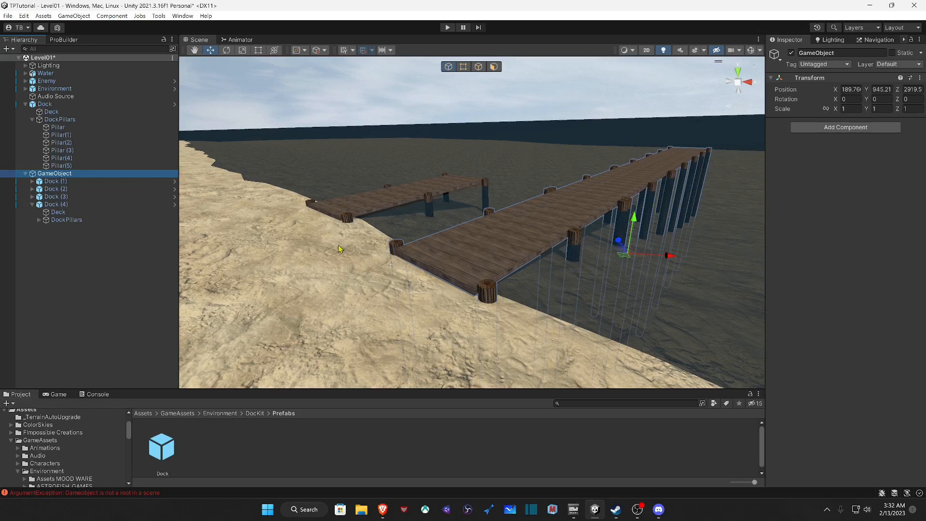
pyautogui.click(839, 53)
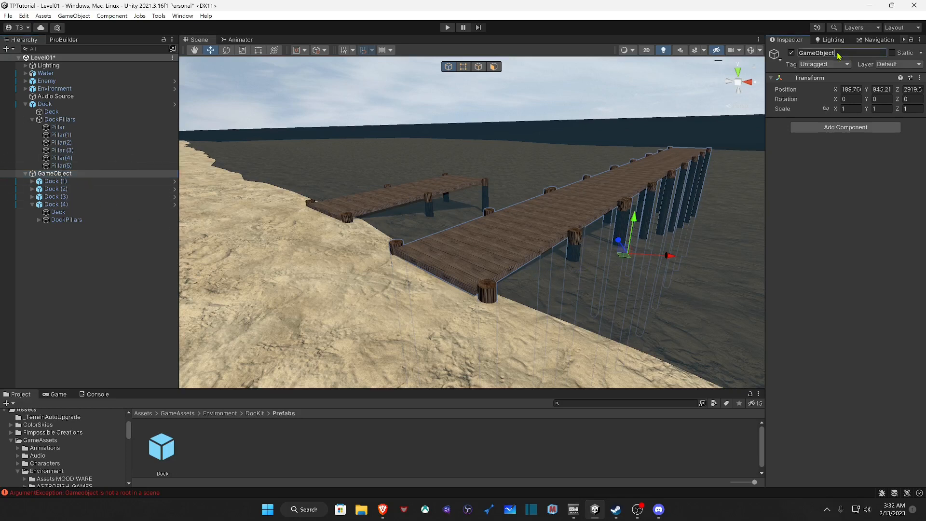
pyautogui.doubleClick(837, 53)
pyautogui.write('Pier')
pyautogui.click(25, 174)
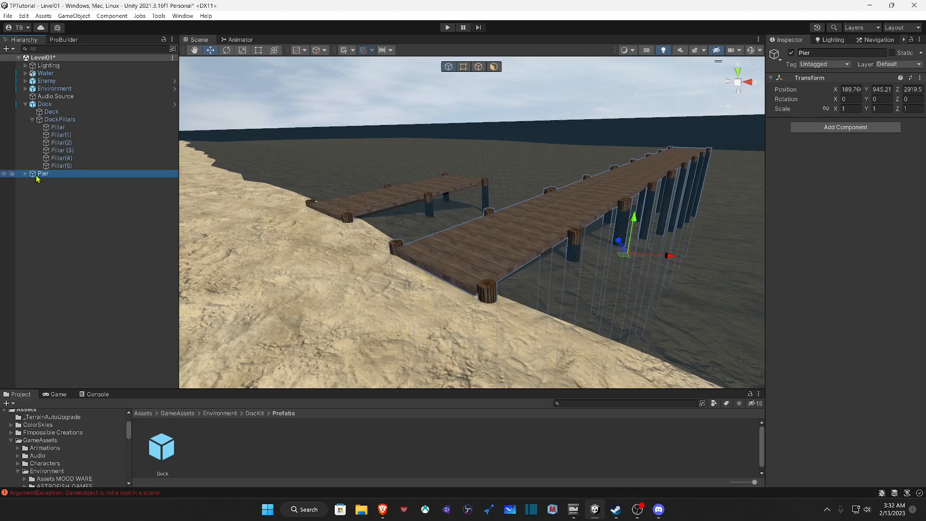
# Step: Try placing a duplicate of the Pier farther along the shoreline at about X 199.97, Z 2914.3, and undo it
pyautogui.hotkey('ctrl', 'd')
pyautogui.moveTo(568, 221); pyautogui.dragTo(464, 228, button='right')
pyautogui.moveTo(460, 234); pyautogui.dragTo(632, 231)
pyautogui.moveTo(580, 234); pyautogui.dragTo(356, 272, button='right')
pyautogui.press('d')
pyautogui.moveTo(536, 272); pyautogui.dragTo(523, 275, button='right')
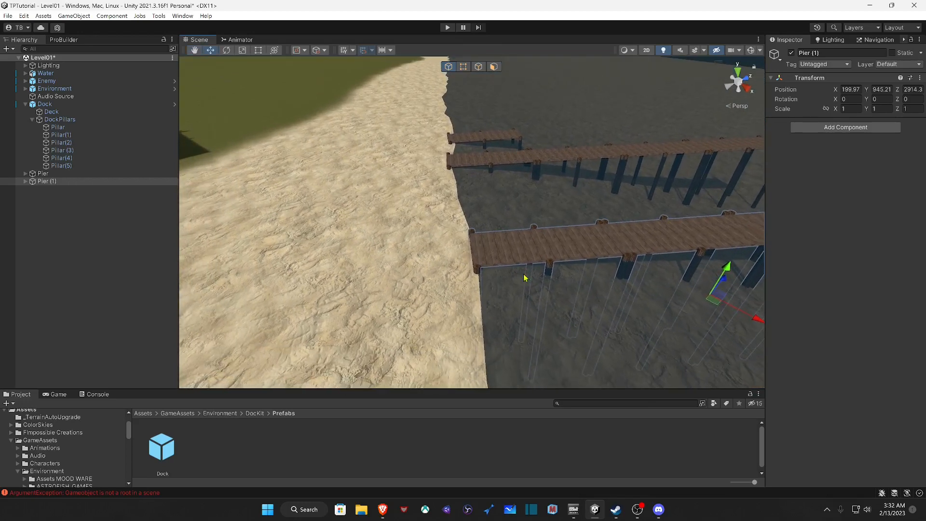
pyautogui.hotkey('ctrl', 'z')
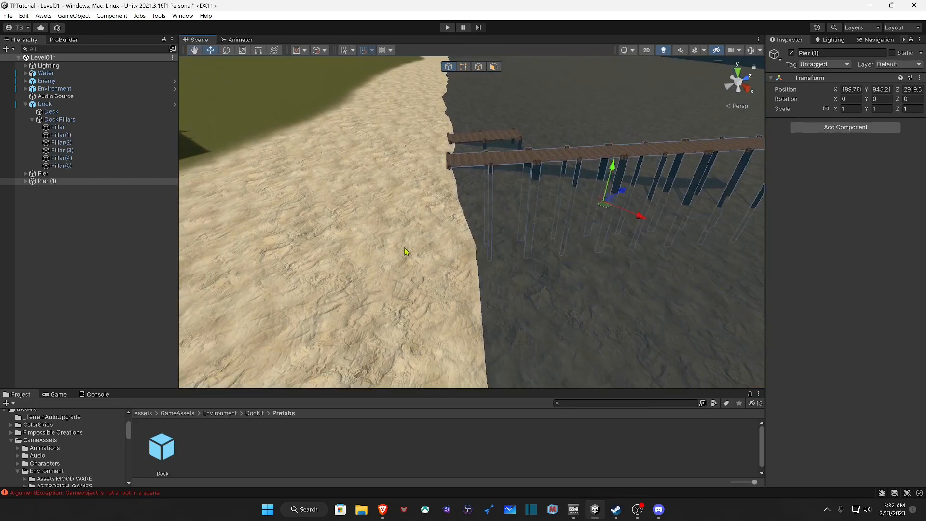
pyautogui.hotkey('ctrl', 'z')
# Step: Switch the Pier's transform handle orientation to Global and back to Local
pyautogui.moveTo(571, 184); pyautogui.dragTo(760, 176, button='right')
pyautogui.press('a')
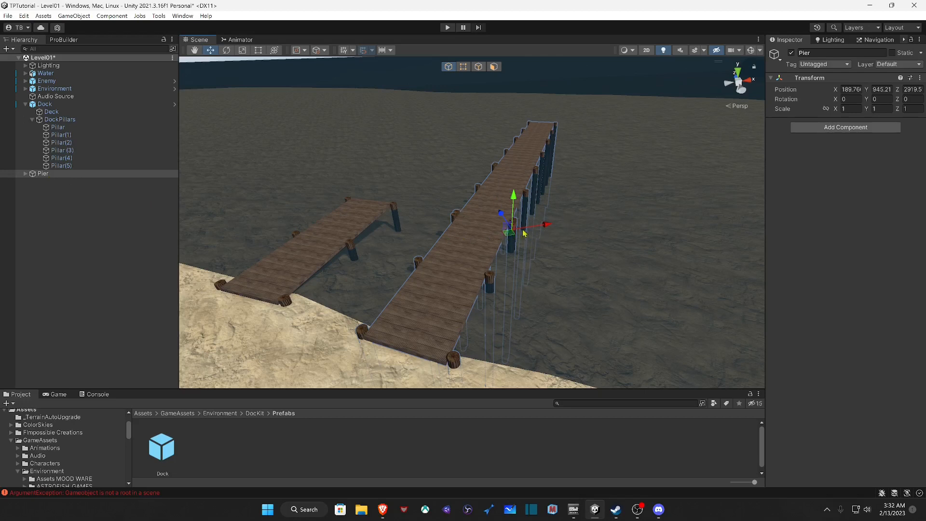
pyautogui.click(323, 50)
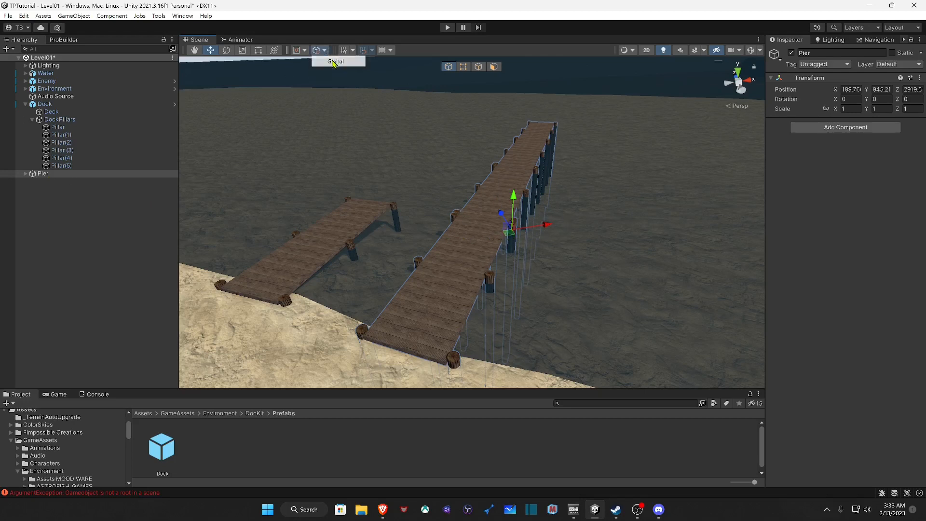
pyautogui.click(330, 61)
pyautogui.click(326, 50)
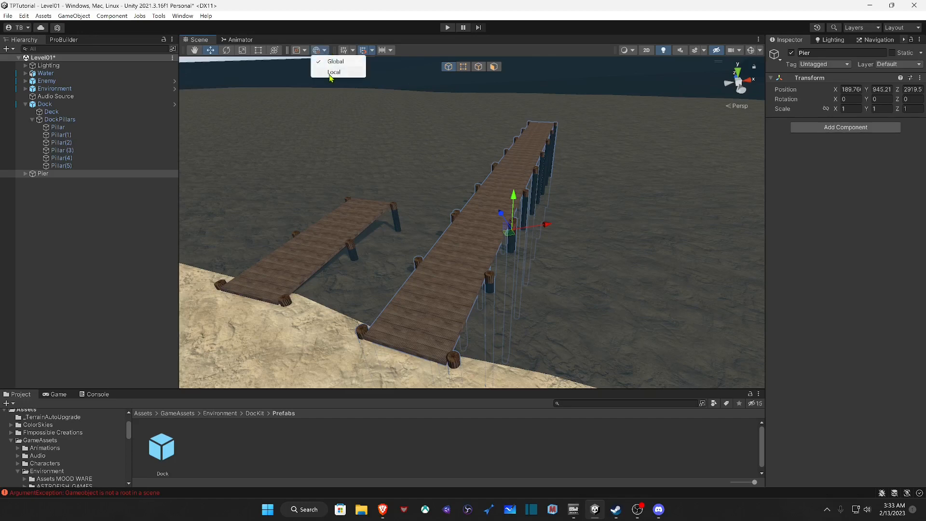
pyautogui.click(331, 72)
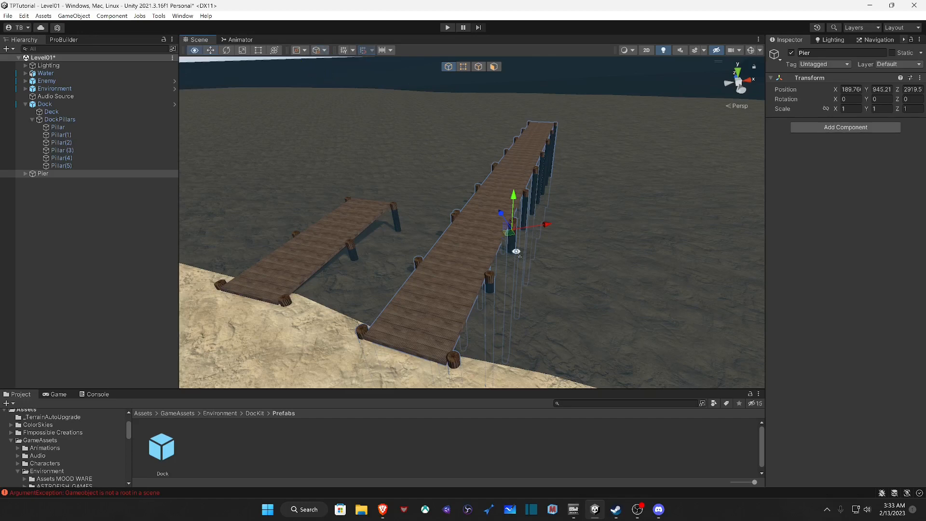
# Step: Try placing a duplicate of Dock (1) along the shoreline at about X -3.88, Z -22.21, and undo it
pyautogui.keyDown('alt'); pyautogui.moveTo(515, 251); pyautogui.dragTo(535, 239); pyautogui.keyUp('alt')
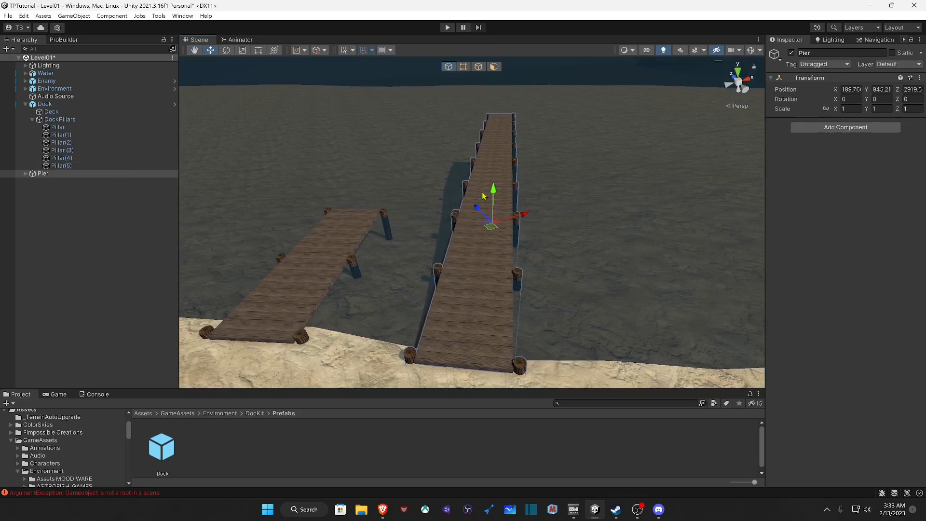
pyautogui.click(25, 175)
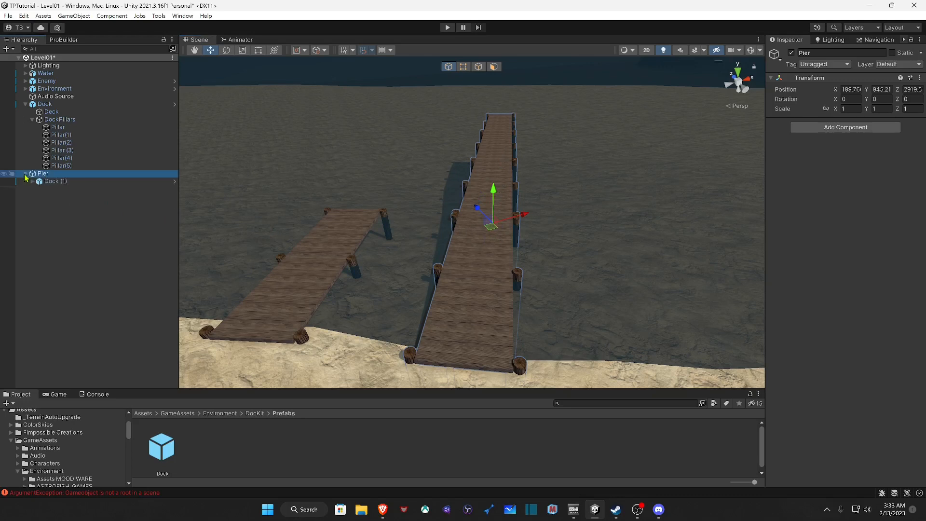
pyautogui.click(56, 184)
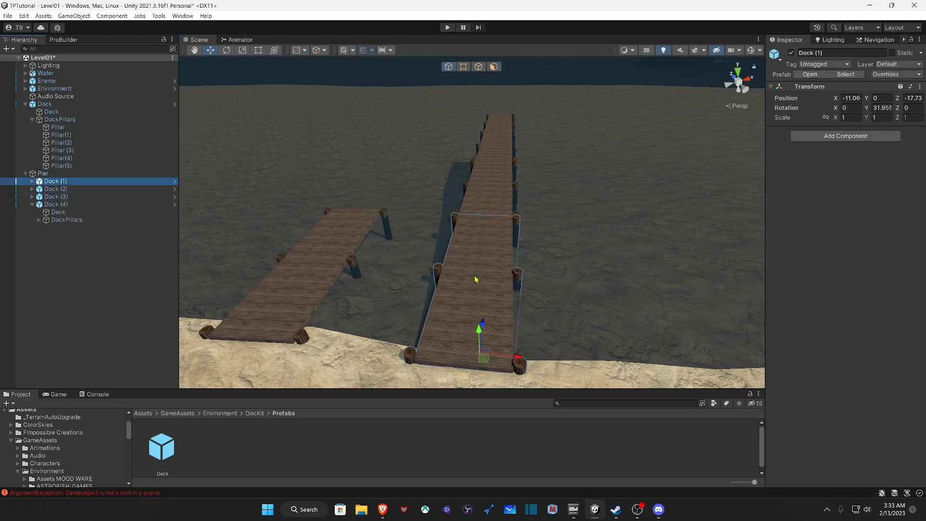
pyautogui.hotkey('ctrl', 'd')
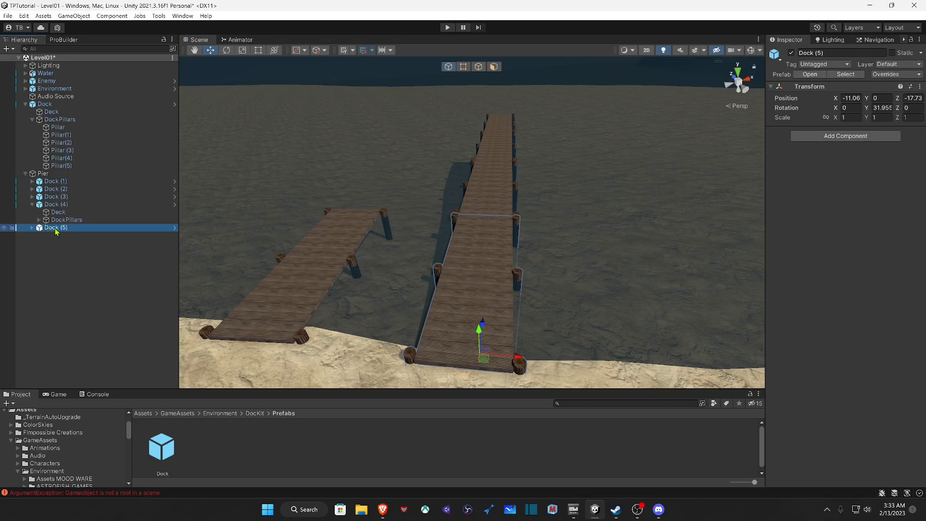
pyautogui.moveTo(518, 358); pyautogui.dragTo(730, 355)
pyautogui.moveTo(672, 350); pyautogui.dragTo(697, 343, button='right')
pyautogui.press('d')
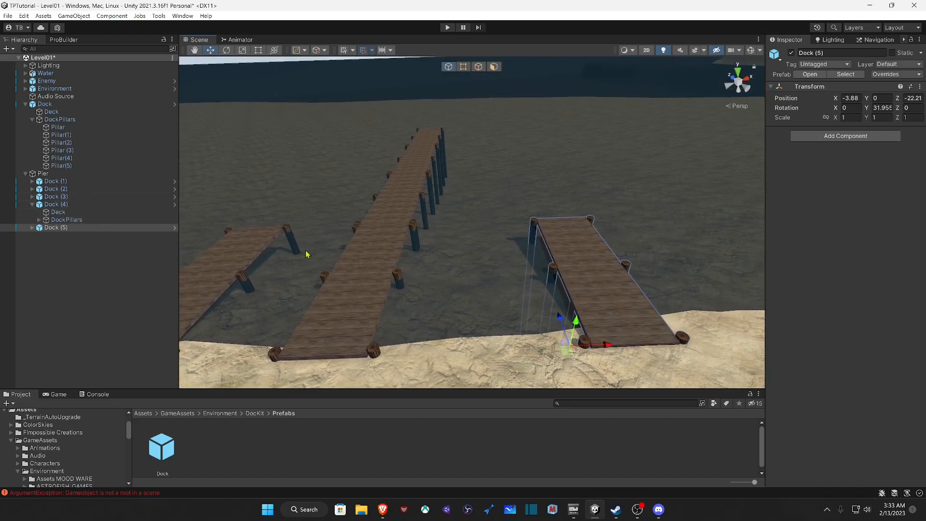
pyautogui.hotkey('ctrl', 'z')
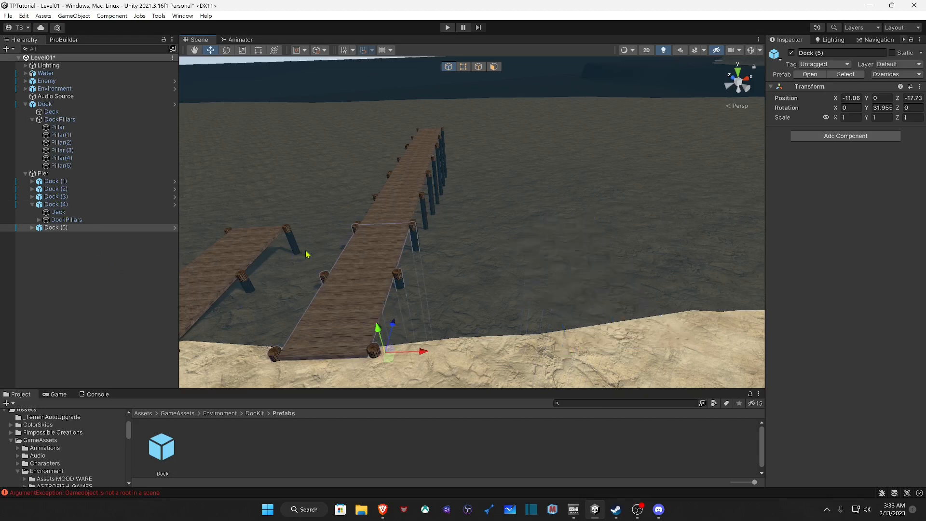
# Step: Duplicate Dock (1) through Dock (4) within Pier and move the copies along the shoreline, with Dock (5) at about X 5.89, Z -20.10
pyautogui.click(35, 205)
pyautogui.click(31, 205)
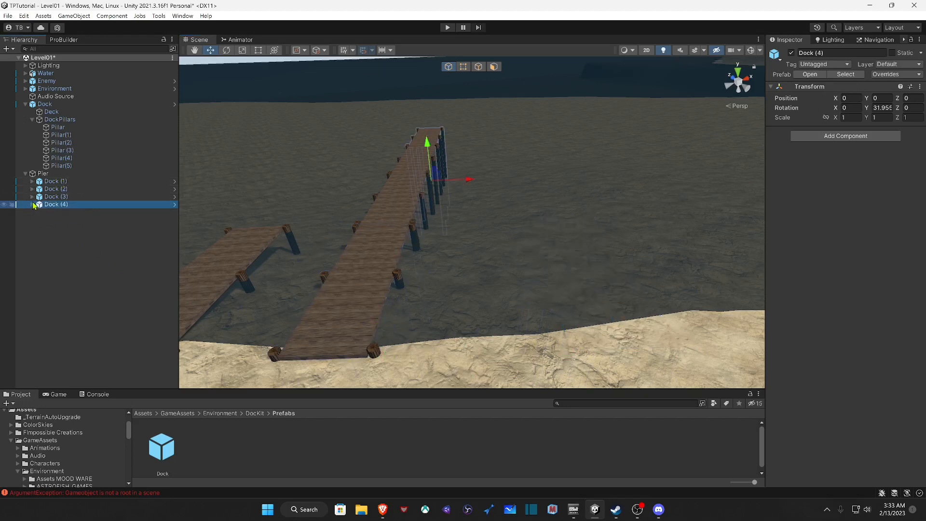
pyautogui.click(51, 182)
pyautogui.keyDown('shift'); pyautogui.click(58, 200); pyautogui.keyUp('shift')
pyautogui.keyDown('shift'); pyautogui.click(59, 204); pyautogui.keyUp('shift')
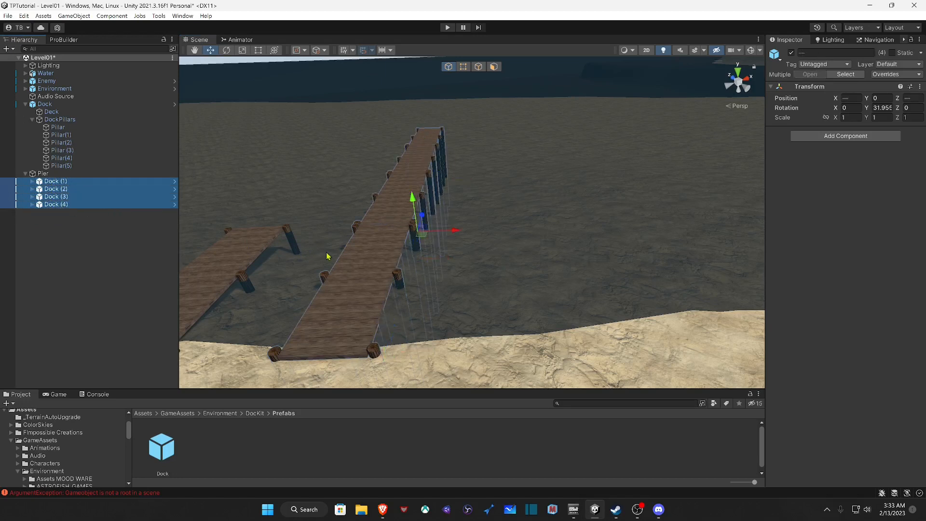
pyautogui.hotkey('ctrl', 'd')
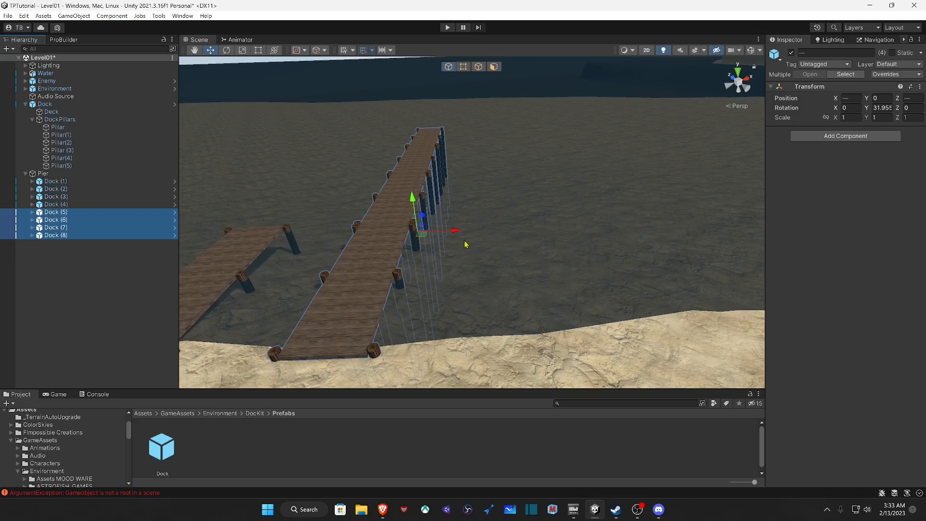
pyautogui.moveTo(456, 233); pyautogui.dragTo(659, 236)
pyautogui.moveTo(585, 270)
pyautogui.mouseDown(button='right')
pyautogui.moveTo(644, 249)
pyautogui.moveTo(573, 263)
pyautogui.mouseUp(button='right')
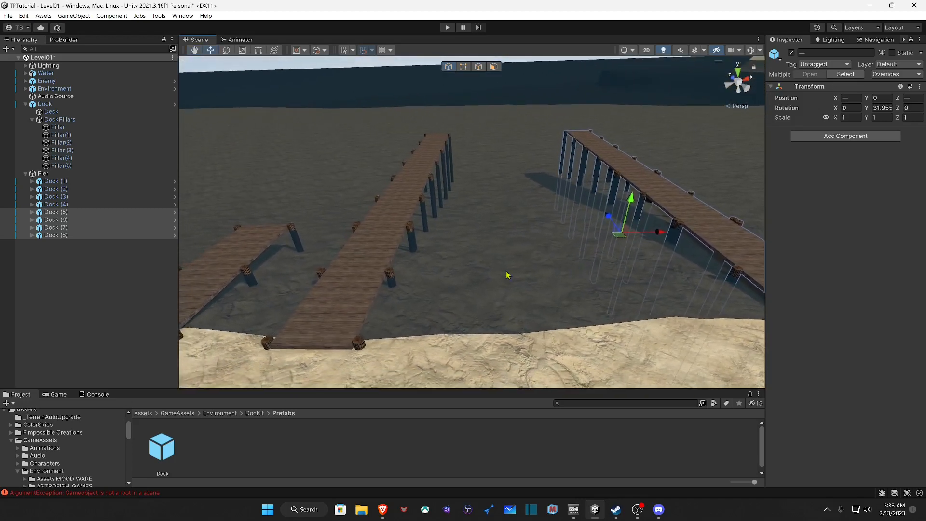
# Step: Duplicate Dock (1), offset the copy beside the original pier, and rotate it to about 121.89 degrees on Y
pyautogui.click(57, 213)
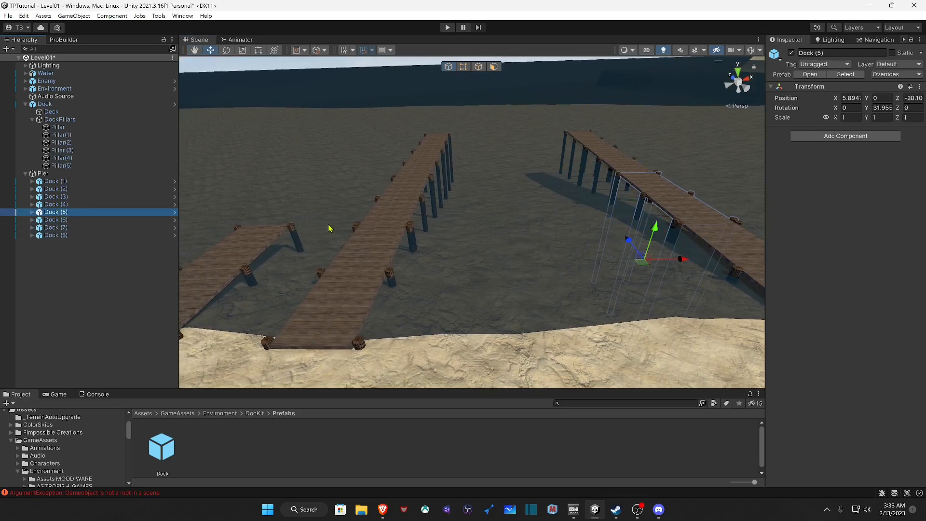
pyautogui.click(65, 220)
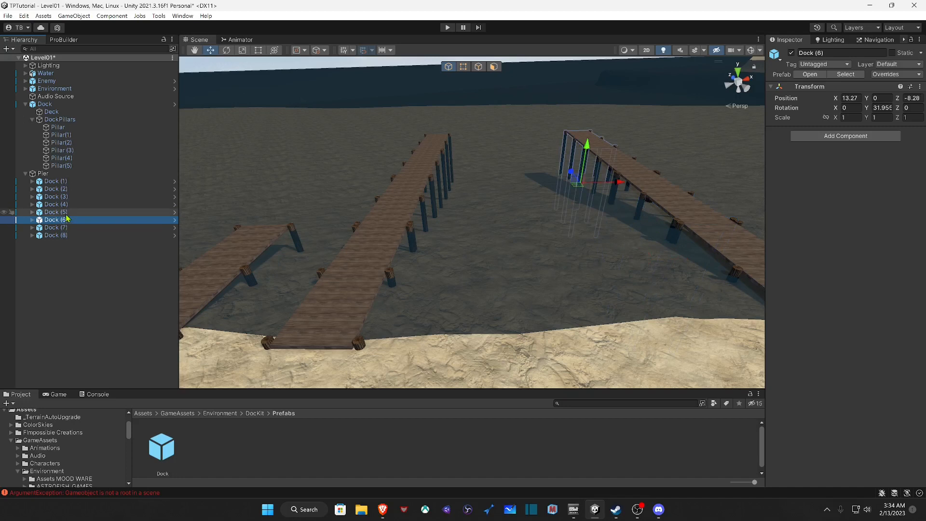
pyautogui.click(68, 207)
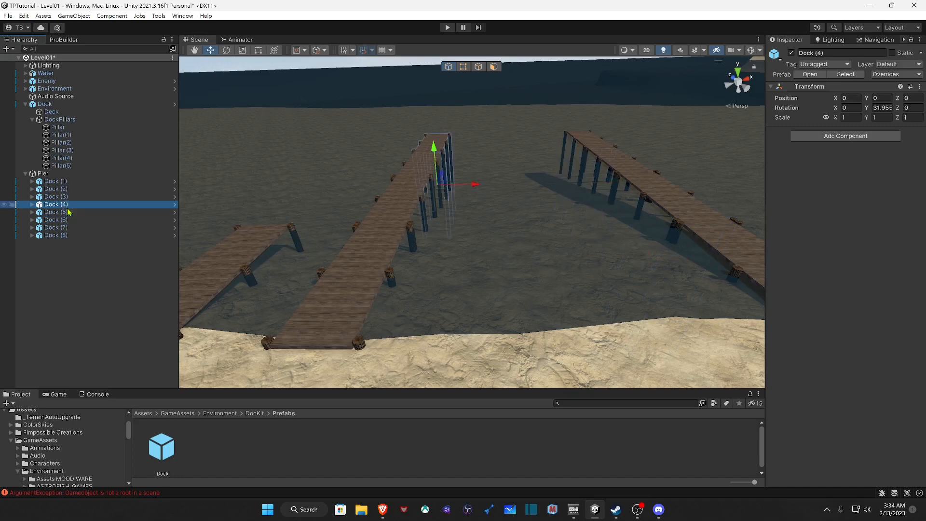
pyautogui.click(63, 199)
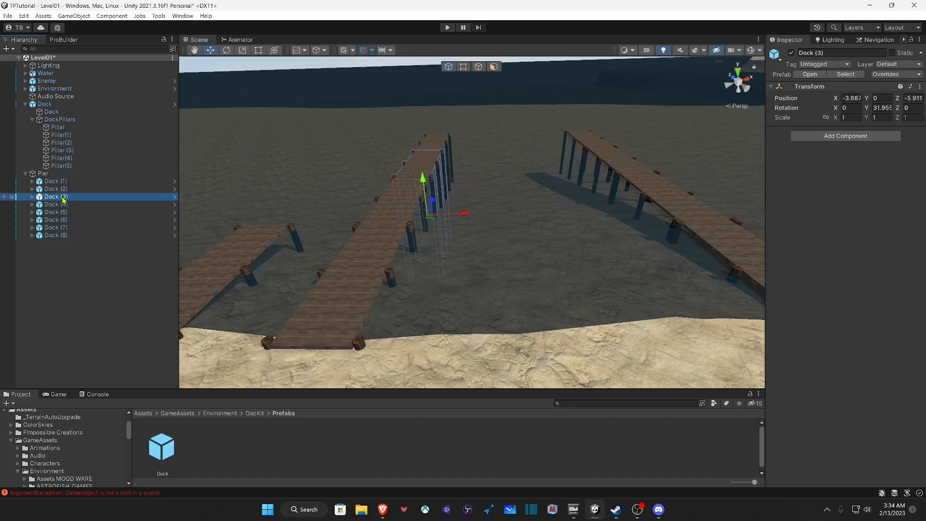
pyautogui.click(58, 182)
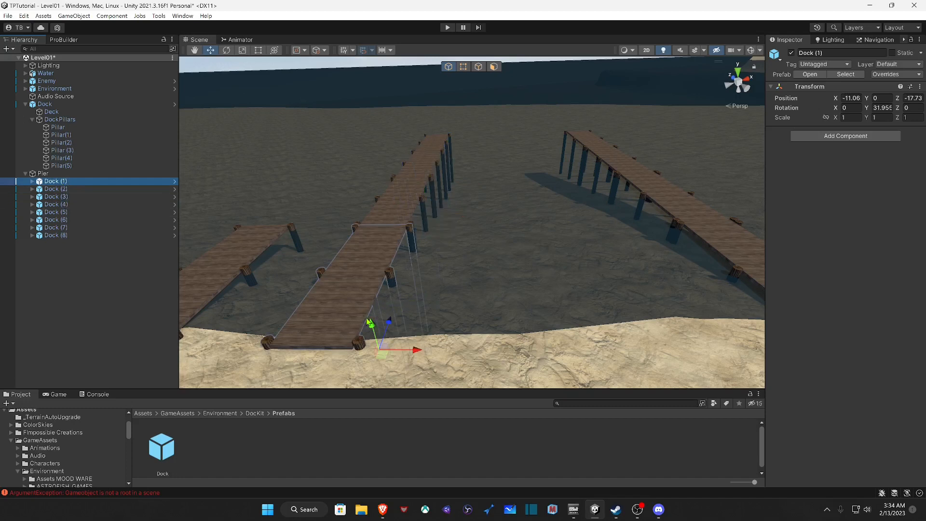
pyautogui.hotkey('ctrl', 'd')
pyautogui.moveTo(416, 350); pyautogui.dragTo(492, 352)
pyautogui.press('e')
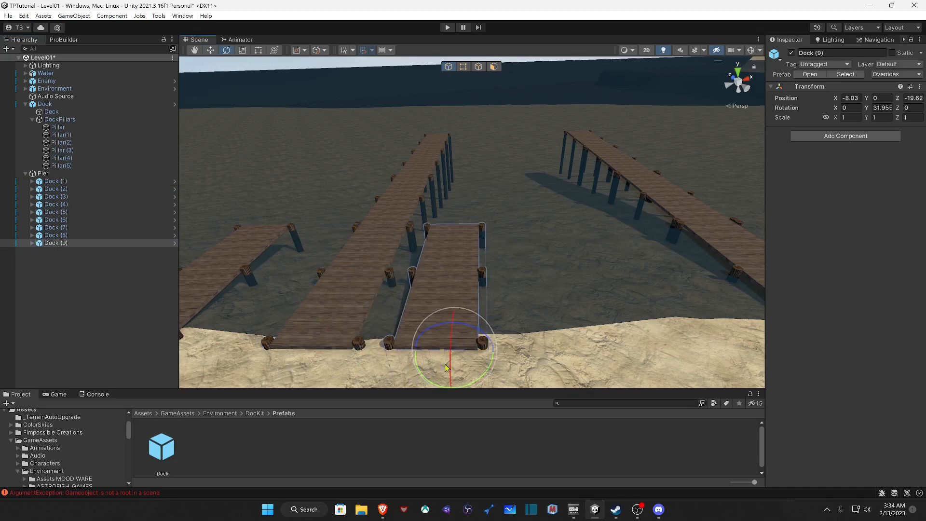
pyautogui.moveTo(423, 377); pyautogui.dragTo(350, 305)
pyautogui.moveTo(348, 304); pyautogui.dragTo(400, 316, button='right')
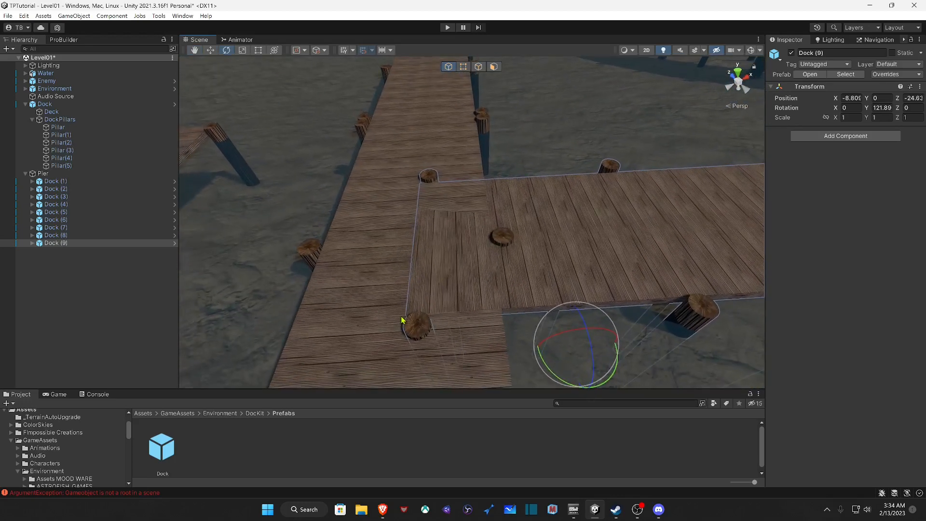
# Step: Move Dock (9) against the shore end of the original pier, to about X -8.79, Z -26.7
pyautogui.press('w')
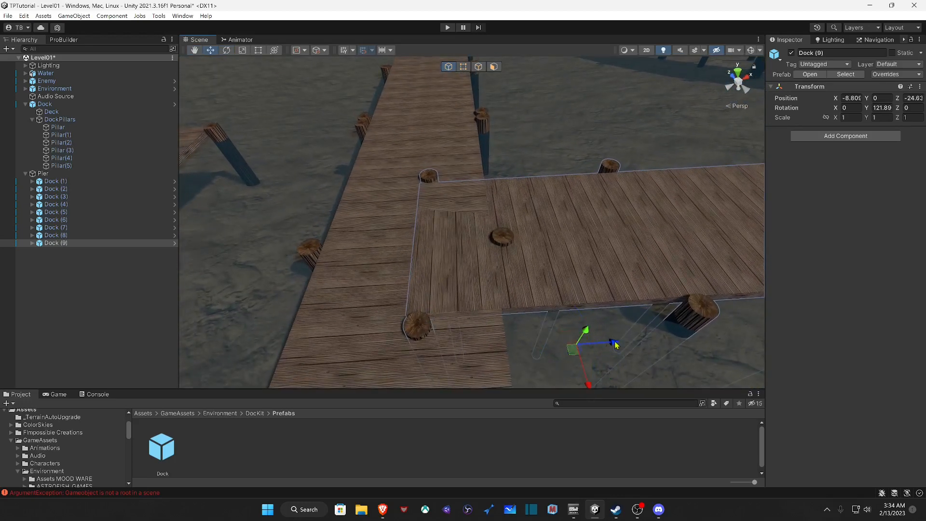
pyautogui.moveTo(615, 341); pyautogui.dragTo(657, 342)
pyautogui.press('w')
pyautogui.moveTo(571, 321); pyautogui.dragTo(522, 324, button='right')
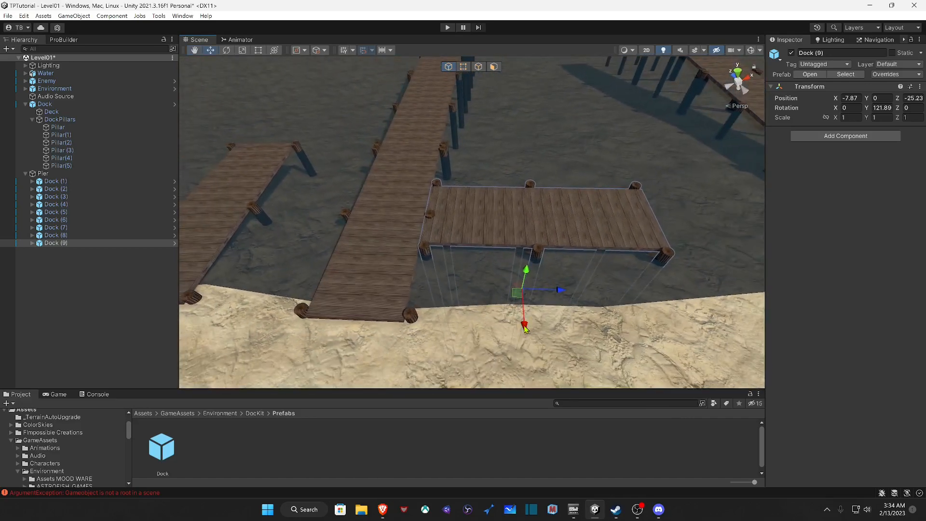
pyautogui.moveTo(525, 326); pyautogui.dragTo(522, 372)
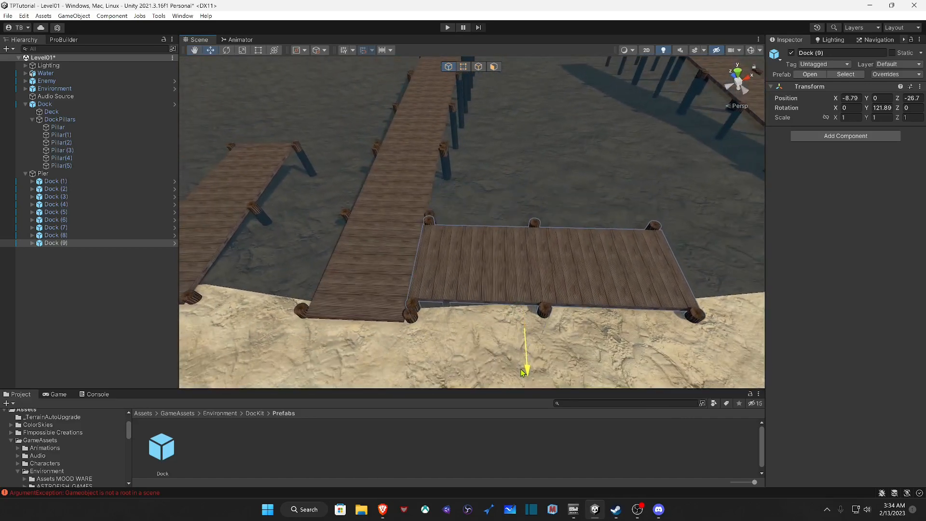
pyautogui.moveTo(519, 372); pyautogui.dragTo(459, 286, button='right')
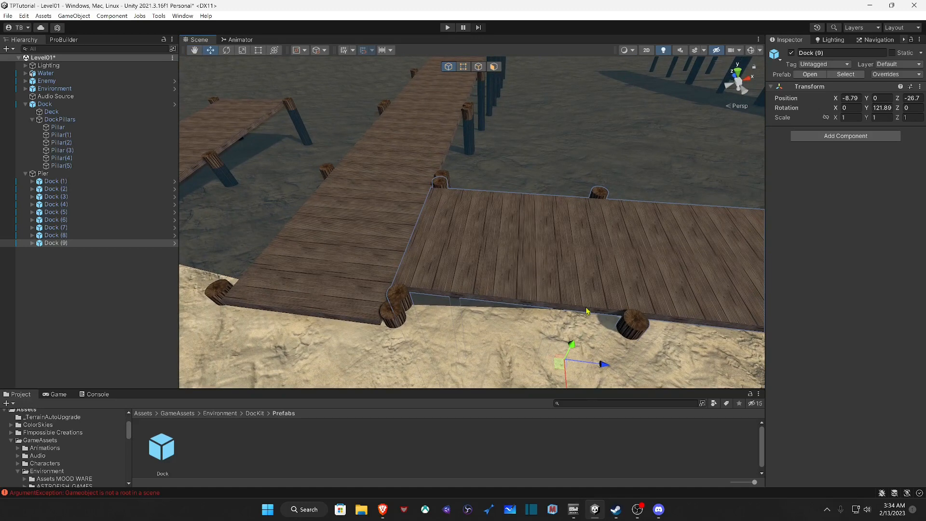
# Step: Nudge Dock (9) along the pier's edge to about X -8.69, Z -26.53, separating the two corner pillars
pyautogui.moveTo(586, 307); pyautogui.dragTo(600, 331, button='right')
pyautogui.moveTo(551, 341); pyautogui.dragTo(551, 348)
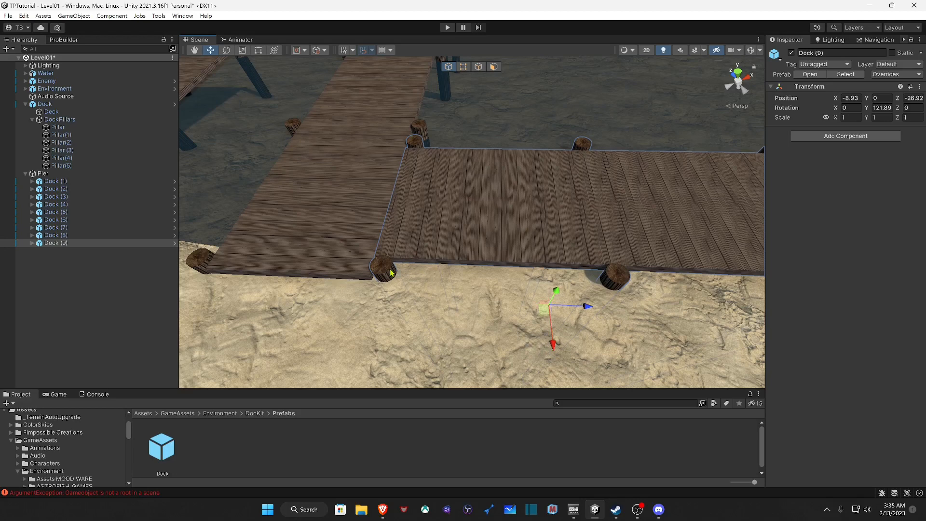
pyautogui.moveTo(553, 349); pyautogui.dragTo(538, 327)
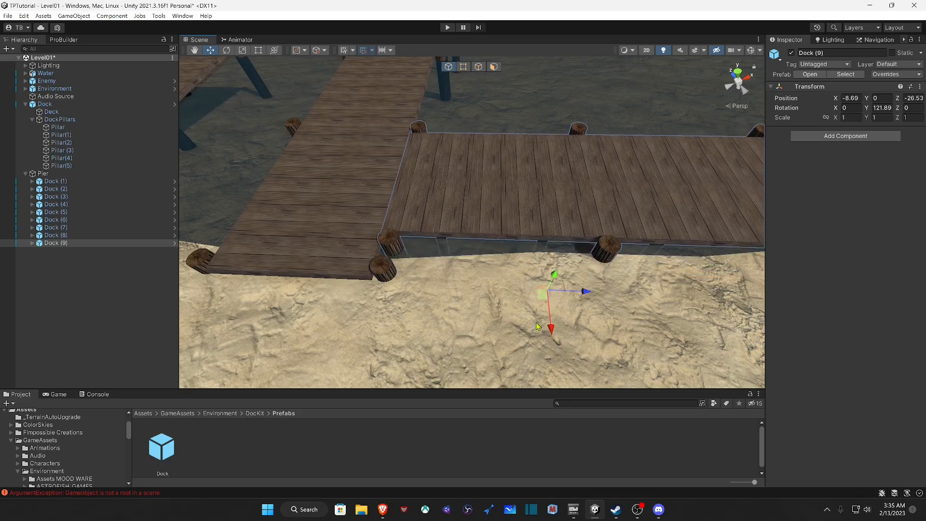
# Step: Try to delete Pillar (3) from the Dock (9) prefab instance
pyautogui.click(385, 246)
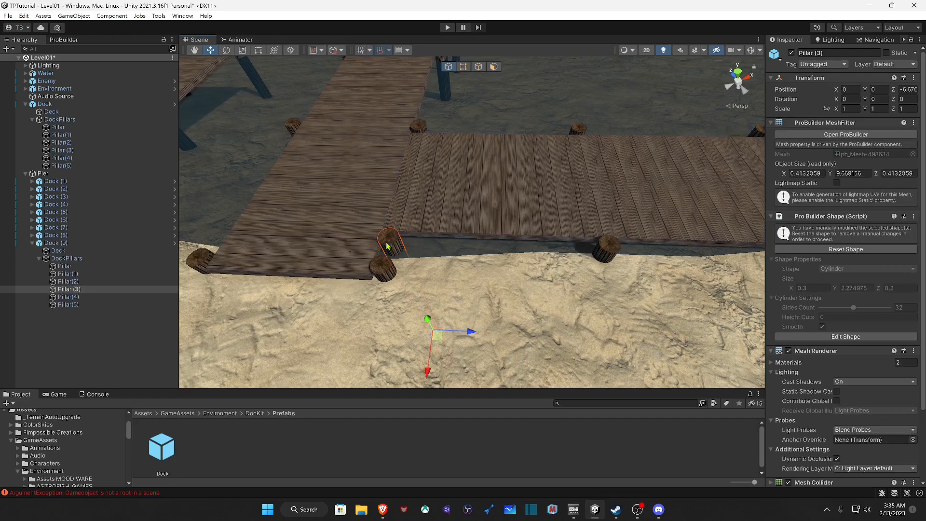
pyautogui.press('Delete')
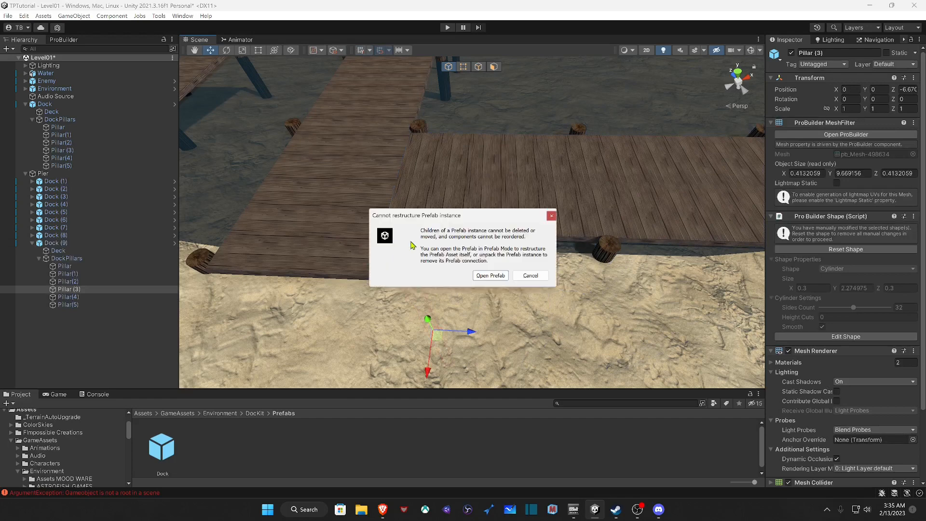
pyautogui.click(528, 276)
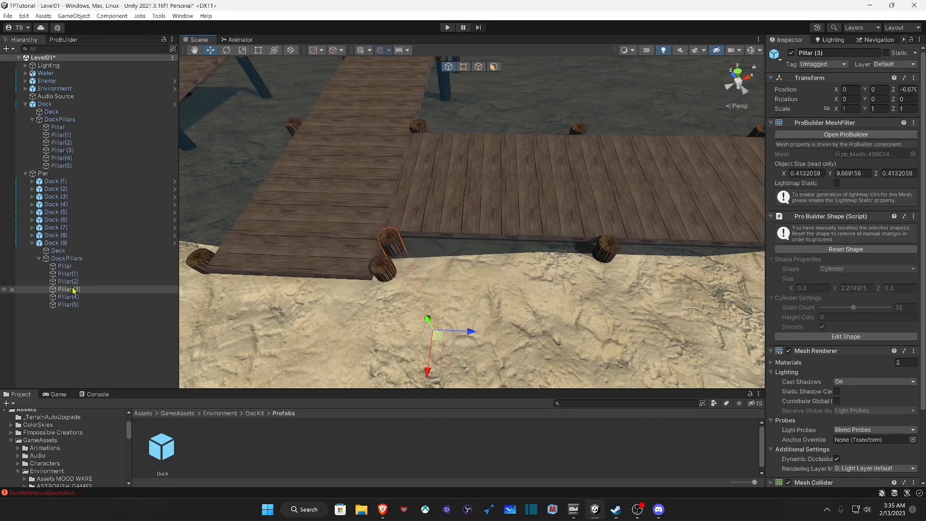
# Step: Unpack the Dock (9) prefab instance in the hierarchy
pyautogui.click(42, 261)
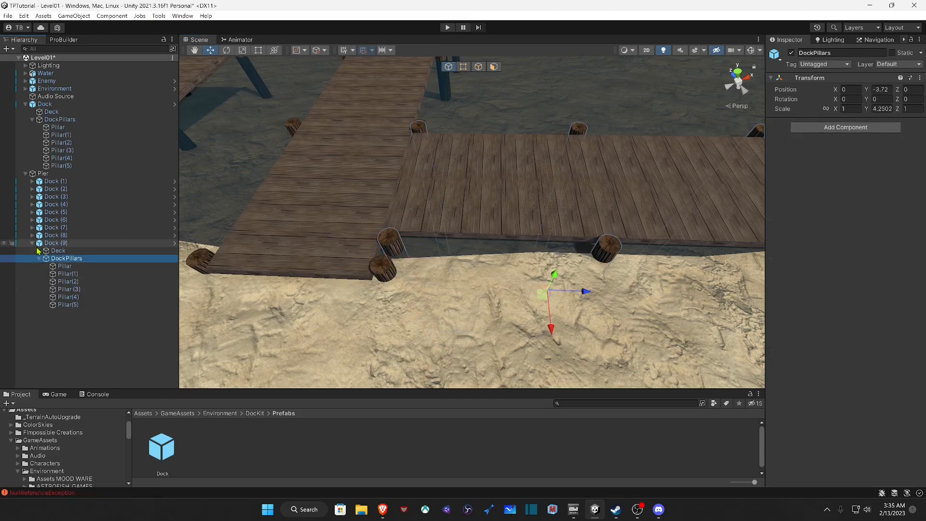
pyautogui.click(32, 242)
pyautogui.click(37, 245)
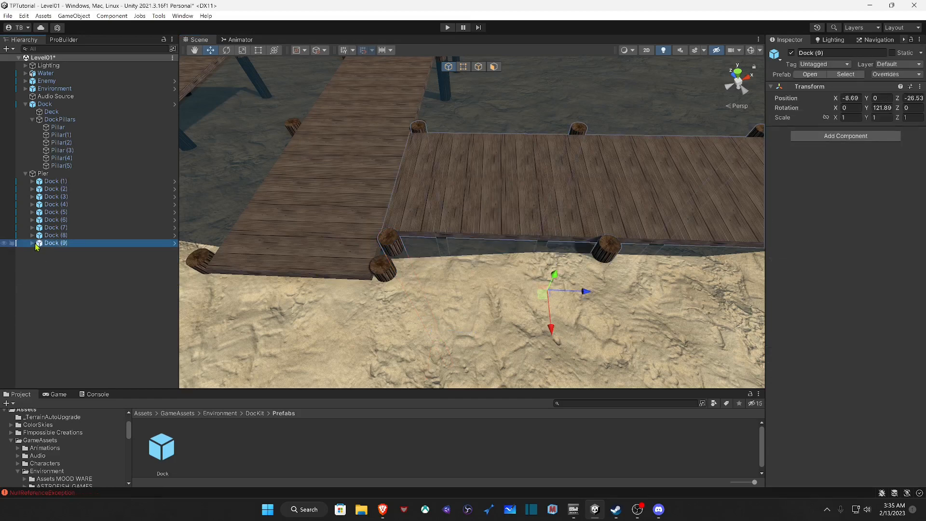
pyautogui.click(31, 244)
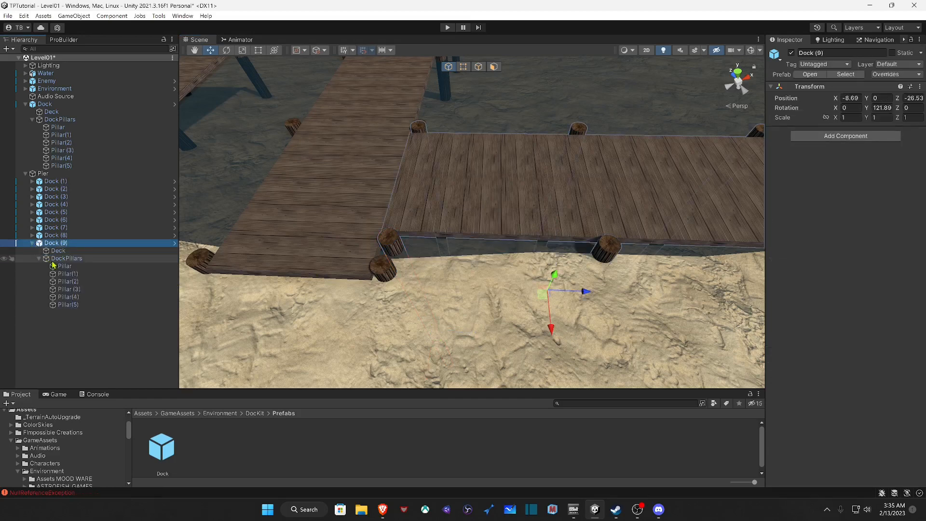
pyautogui.rightClick(57, 245)
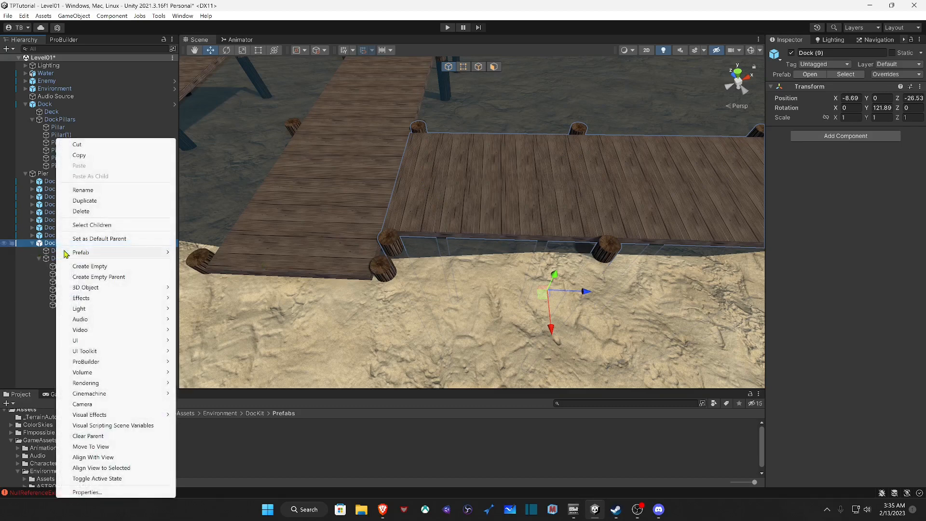
pyautogui.moveTo(98, 298)
pyautogui.moveTo(108, 252)
pyautogui.click(208, 295)
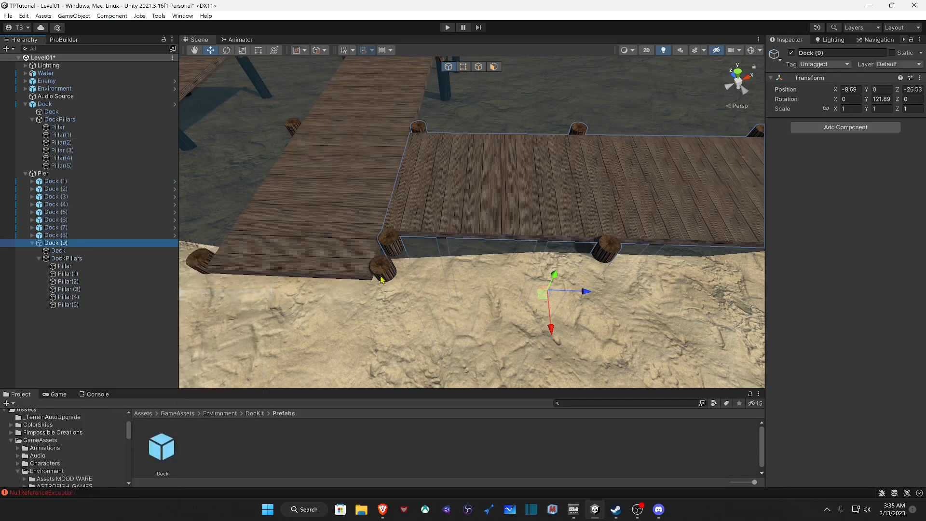
# Step: Delete Pillar (3) from Dock (9) and shift the dock toward the beach to about X -8.92, Z -26.9
pyautogui.click(390, 245)
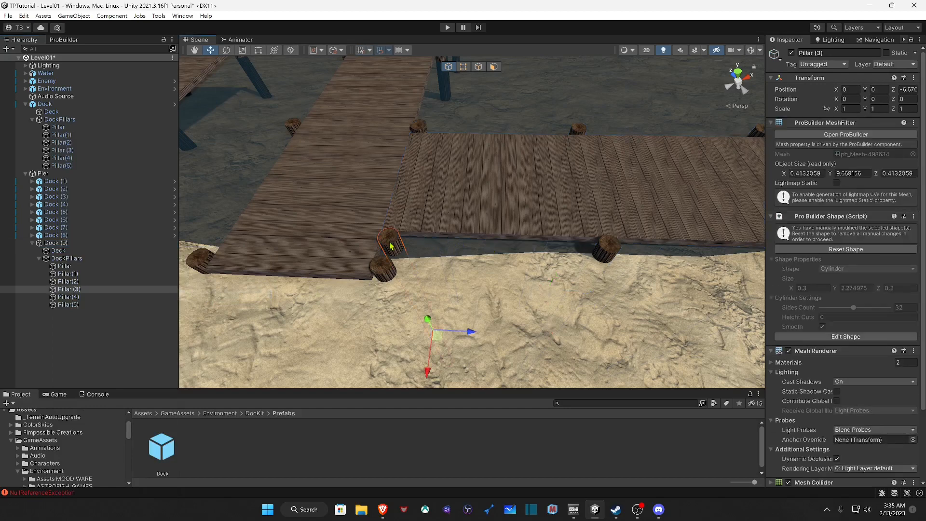
pyautogui.press('Delete')
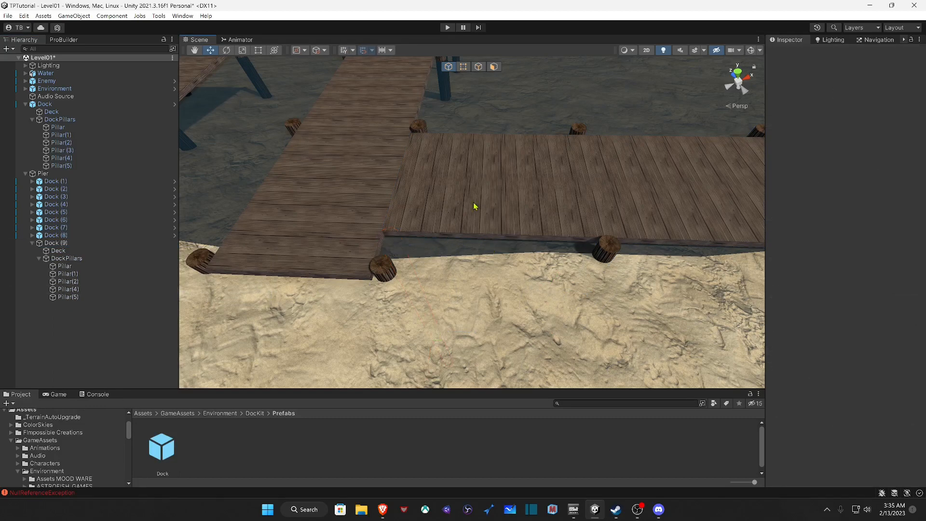
pyautogui.click(54, 243)
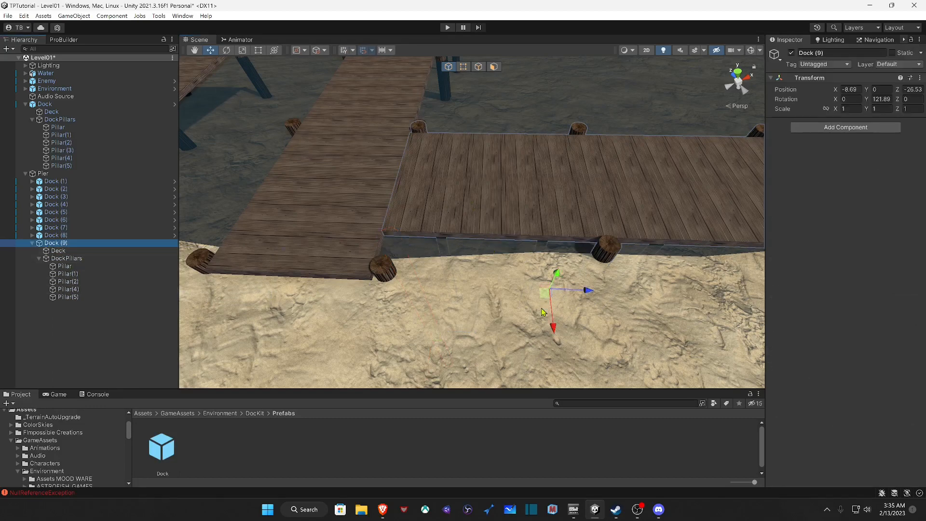
pyautogui.moveTo(555, 333); pyautogui.dragTo(549, 350)
pyautogui.moveTo(473, 299); pyautogui.dragTo(561, 350, button='right')
pyautogui.press('w')
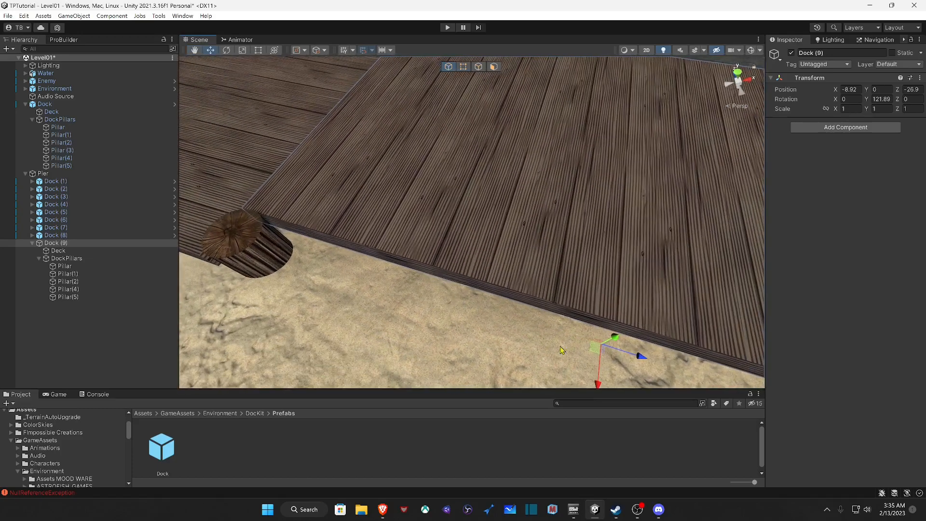
# Step: Nudge Dock (9) slightly toward the beach to about X -8.93, Z -26.92, bringing its corner pillar level with the pier's
pyautogui.moveTo(598, 384); pyautogui.dragTo(598, 388)
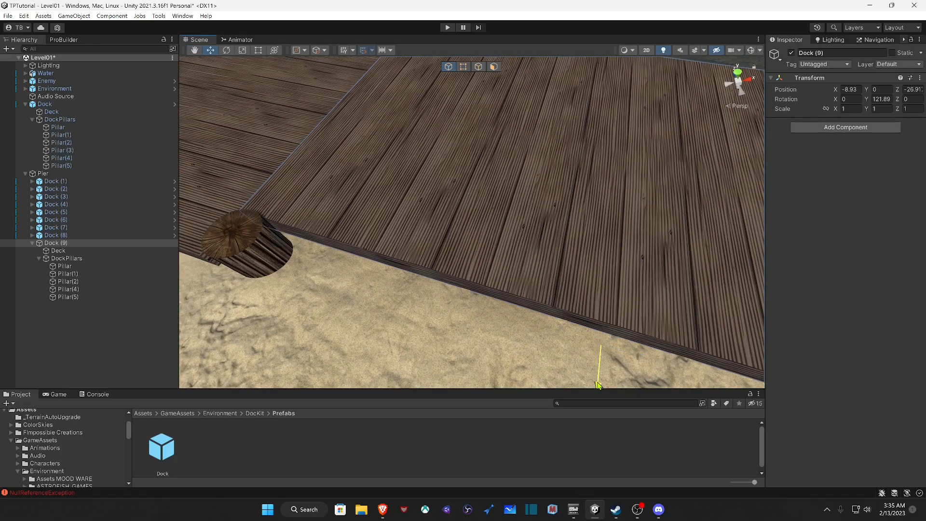
pyautogui.moveTo(579, 372); pyautogui.dragTo(513, 316, button='right')
pyautogui.press('w')
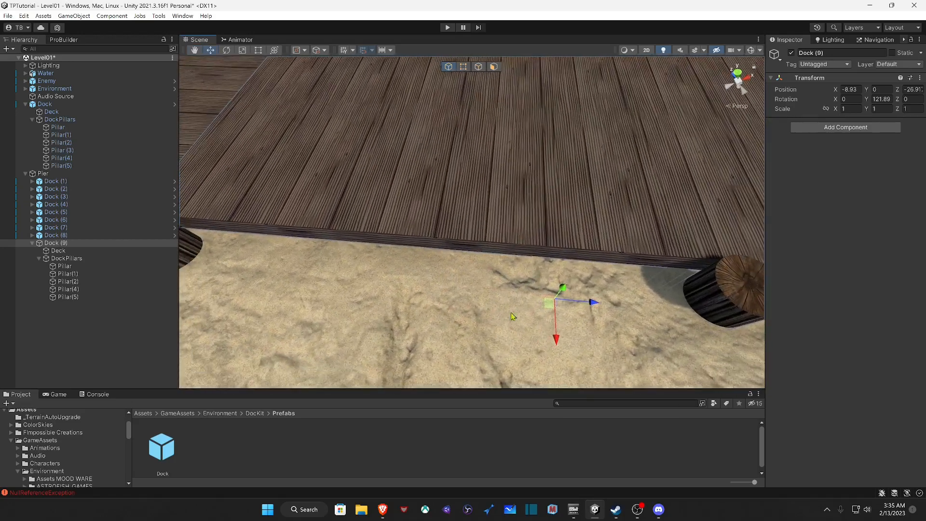
pyautogui.moveTo(557, 340); pyautogui.dragTo(557, 341)
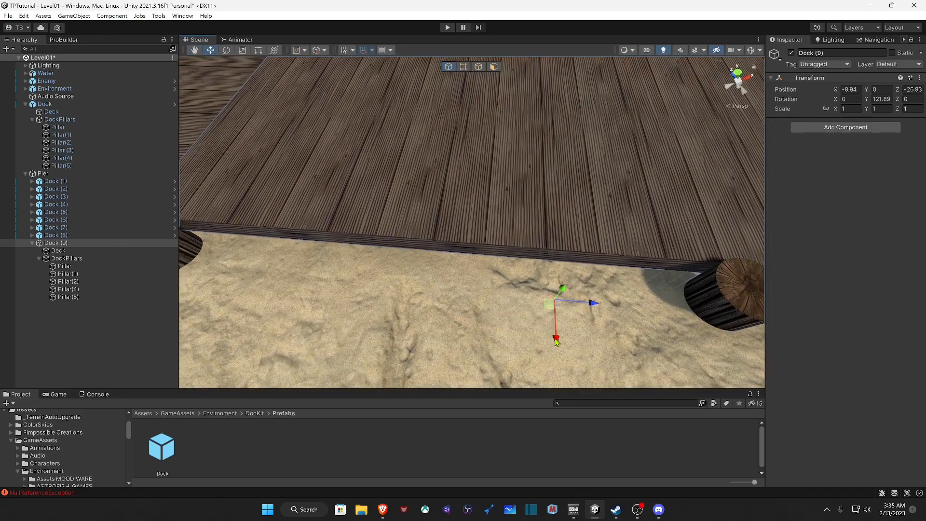
pyautogui.moveTo(557, 340); pyautogui.dragTo(666, 242, button='right')
pyautogui.press('w')
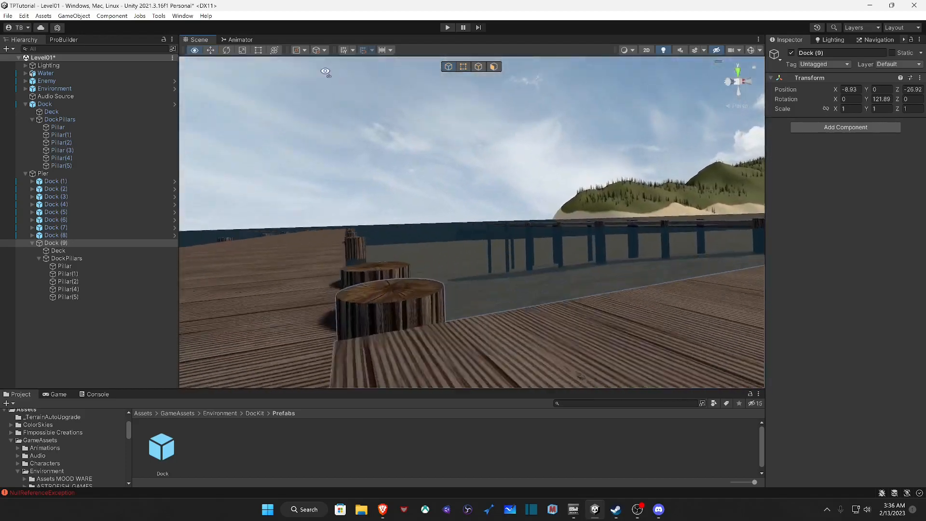
# Step: Duplicate Dock (1), move the copy toward the gap beside Dock (9), and rotate it to about Y -57.16
pyautogui.moveTo(326, 70); pyautogui.dragTo(263, 188, button='right')
pyautogui.press('s')
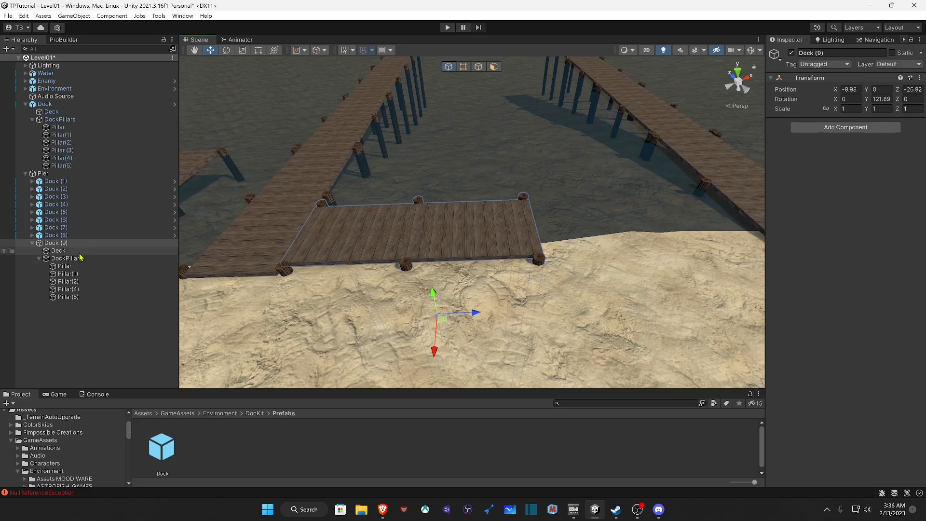
pyautogui.click(49, 235)
pyautogui.click(58, 182)
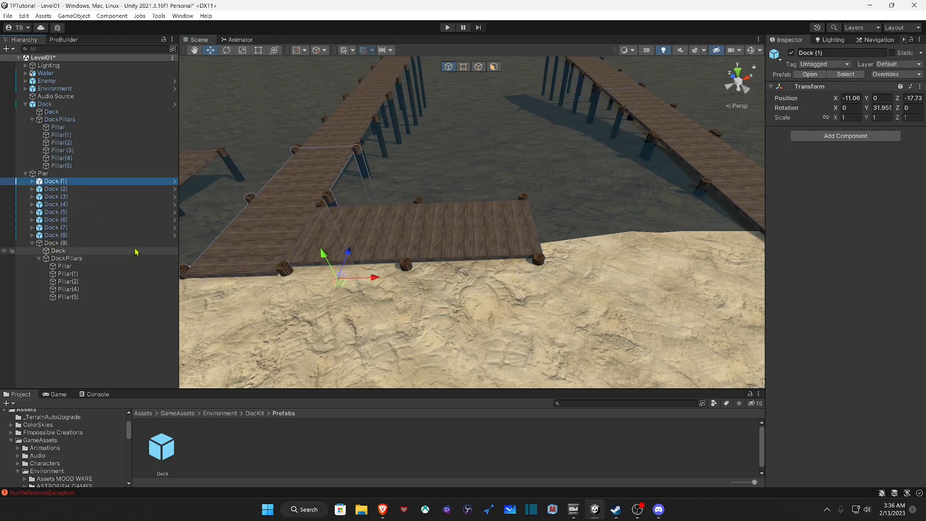
pyautogui.hotkey('ctrl', 'd')
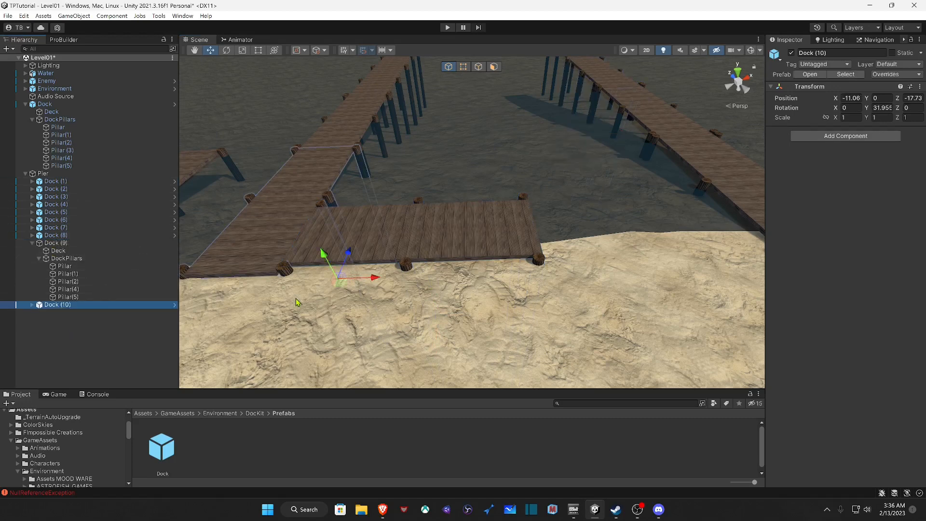
pyautogui.moveTo(373, 279); pyautogui.dragTo(624, 267)
pyautogui.moveTo(625, 266); pyautogui.dragTo(565, 304, button='right')
pyautogui.press('e')
pyautogui.moveTo(517, 288); pyautogui.dragTo(725, 301)
pyautogui.press('w')
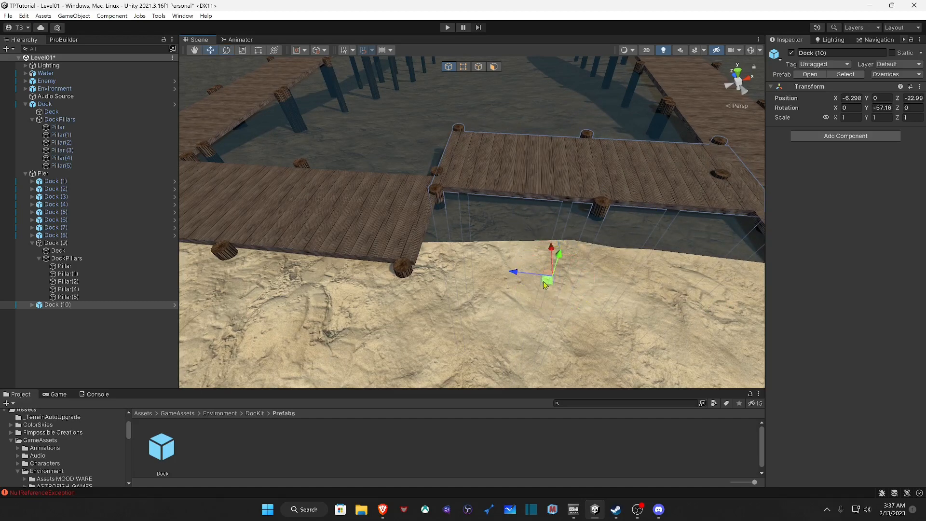
# Step: Move Dock (10) toward the beach and line it up end to end with Dock (9), at about X -7.228, Z -24.81
pyautogui.press('e')
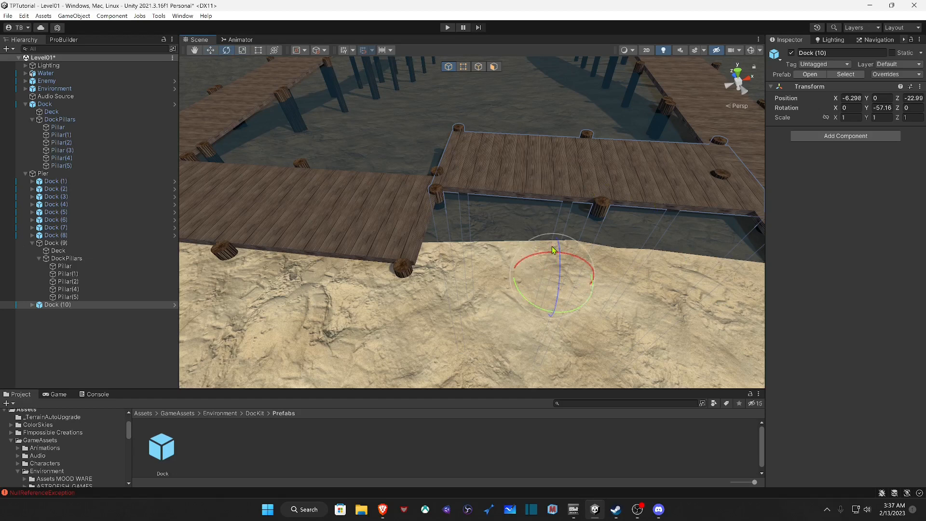
pyautogui.press('w')
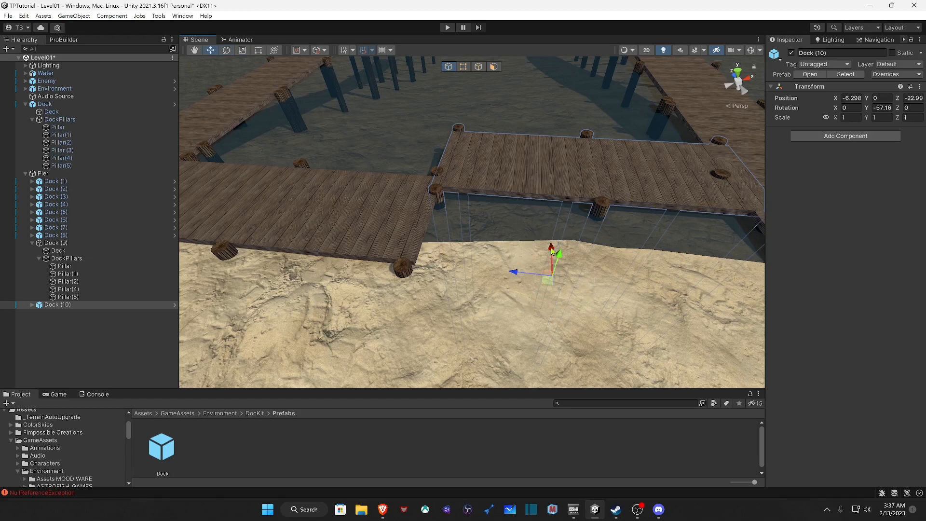
pyautogui.moveTo(553, 251); pyautogui.dragTo(546, 303)
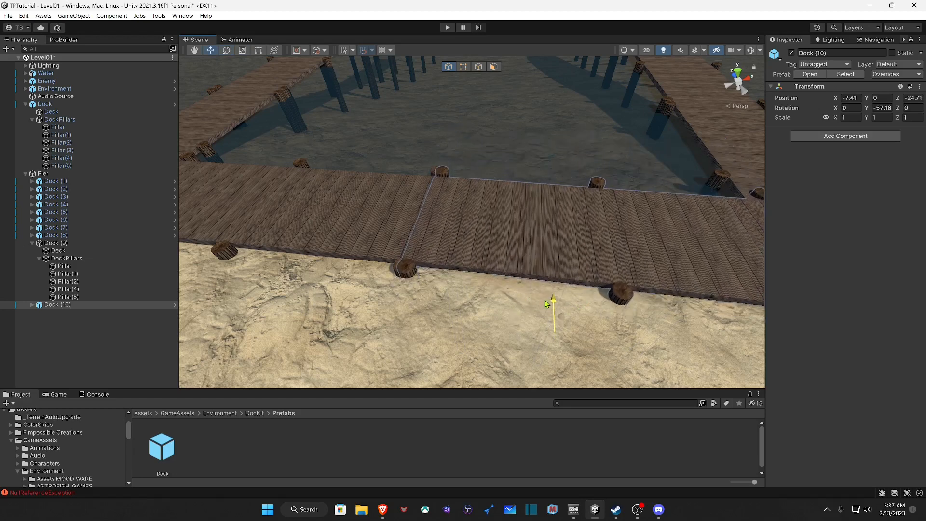
pyautogui.moveTo(408, 245); pyautogui.dragTo(534, 301, button='right')
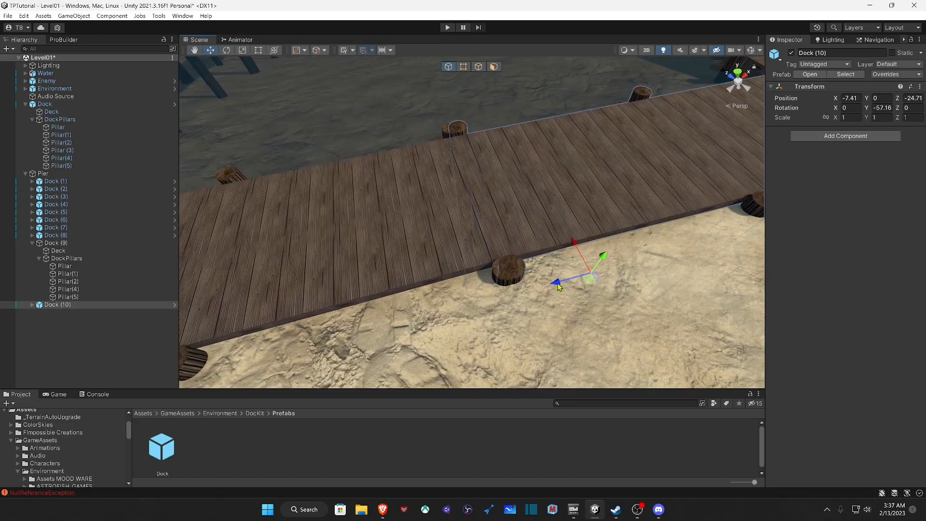
pyautogui.moveTo(558, 286); pyautogui.dragTo(585, 269)
pyautogui.press('w')
pyautogui.moveTo(571, 259)
pyautogui.mouseDown(button='right')
pyautogui.moveTo(556, 265)
pyautogui.moveTo(565, 267)
pyautogui.mouseUp(button='right')
pyautogui.press('v')
pyautogui.moveTo(564, 262); pyautogui.dragTo(473, 279)
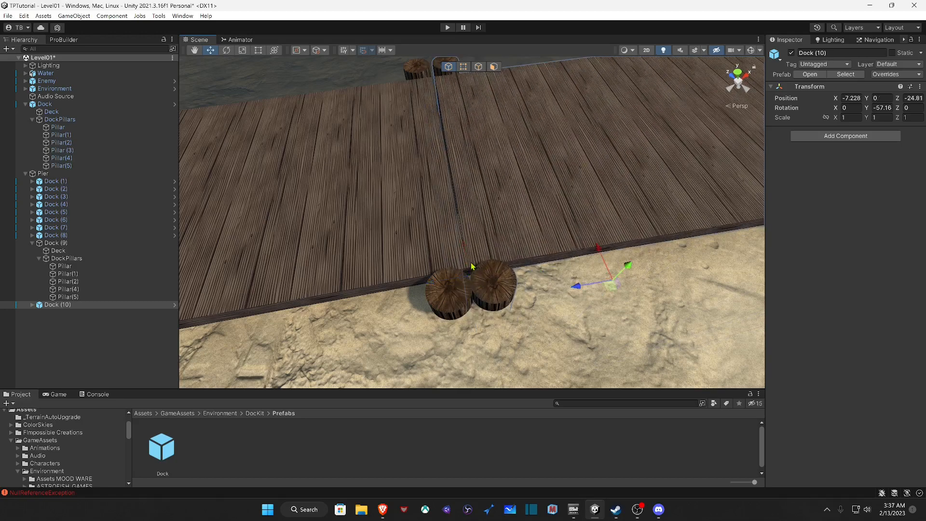
# Step: Rotate Dock (10) to about Y -58.17 and shift it sideways to about X -7.264, Z -24.79, flush with Dock (9)
pyautogui.moveTo(472, 265); pyautogui.dragTo(548, 221, button='right')
pyautogui.press('e')
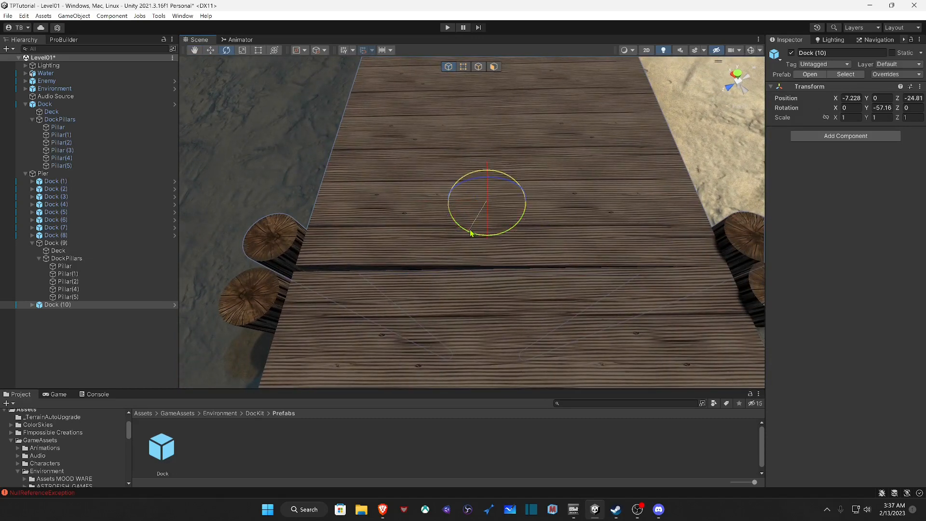
pyautogui.moveTo(471, 234); pyautogui.dragTo(472, 234)
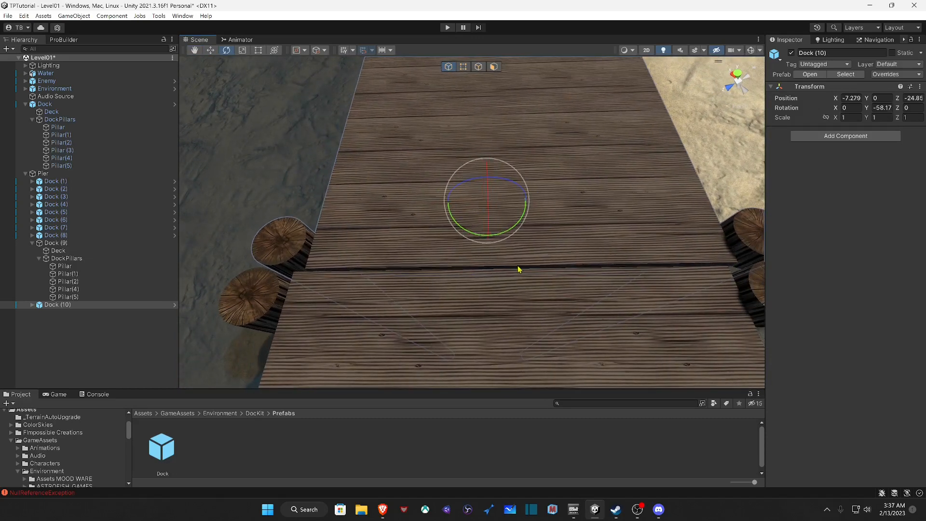
pyautogui.moveTo(538, 265)
pyautogui.mouseDown(button='right')
pyautogui.moveTo(529, 262)
pyautogui.moveTo(546, 265)
pyautogui.mouseUp(button='right')
pyautogui.press('w')
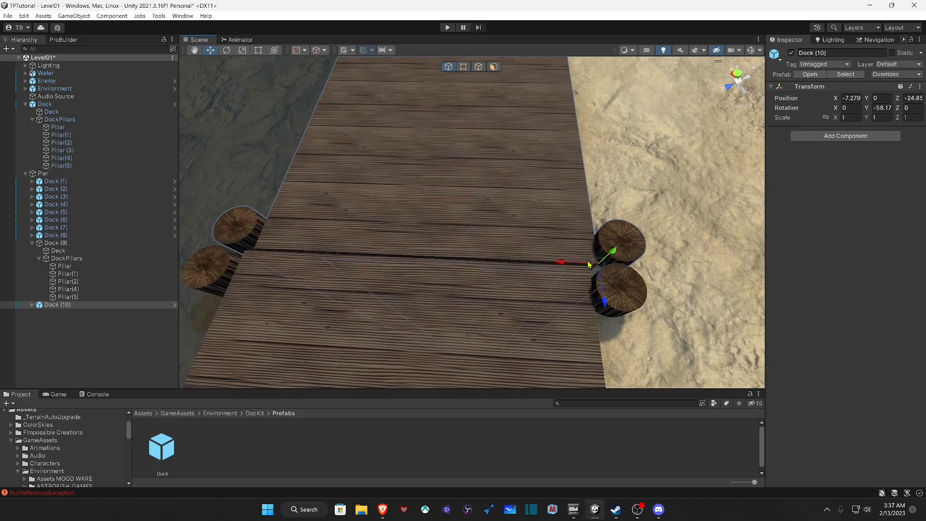
pyautogui.moveTo(598, 267); pyautogui.dragTo(585, 265)
pyautogui.moveTo(578, 266); pyautogui.dragTo(282, 197, button='right')
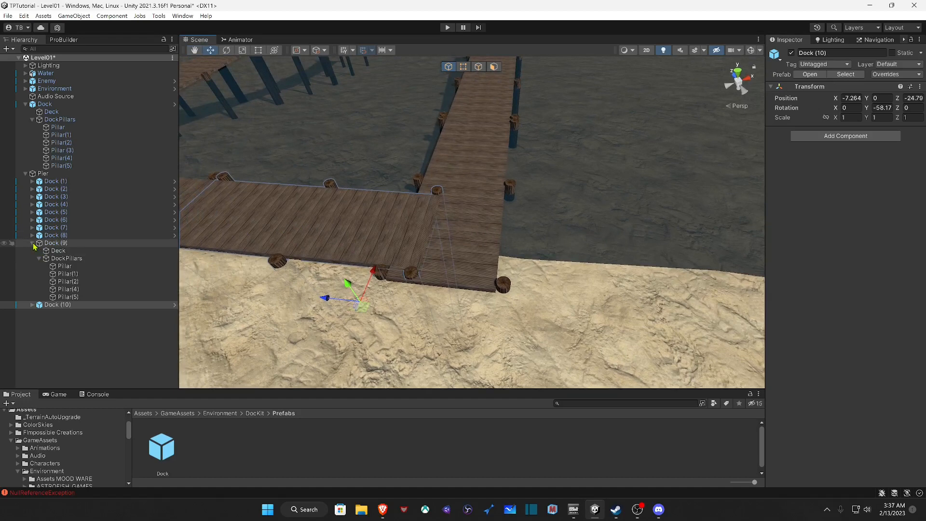
# Step: Unpack the Dock (10) prefab instance and delete its corner Pillar that stands on the neighbouring branch's deck
pyautogui.click(414, 275)
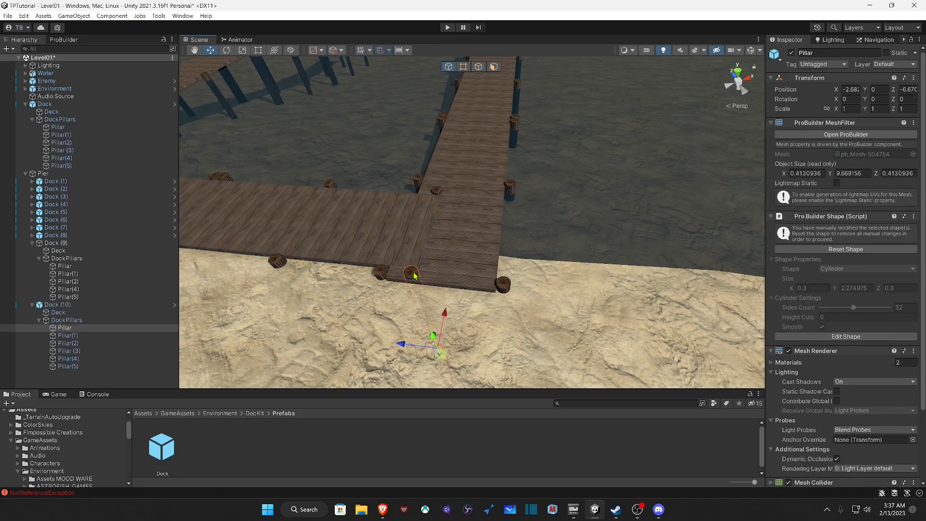
pyautogui.click(61, 307)
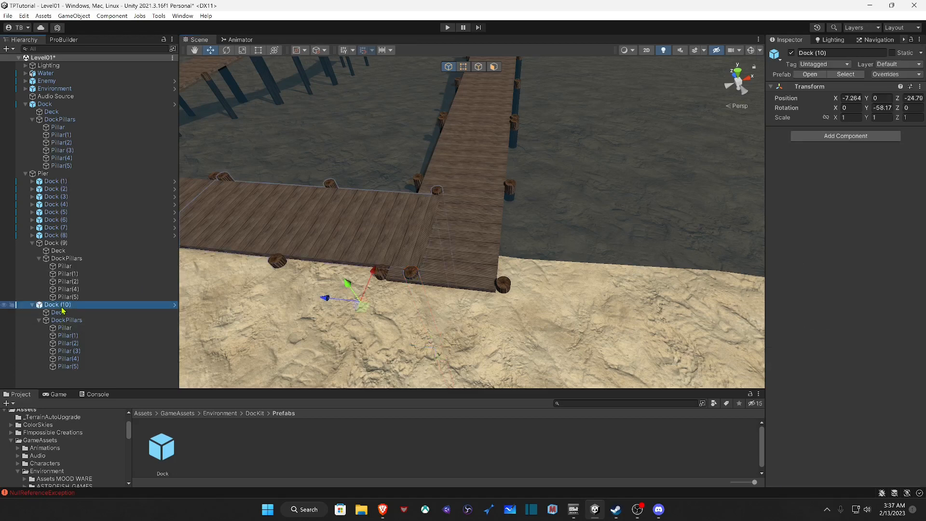
pyautogui.rightClick(61, 307)
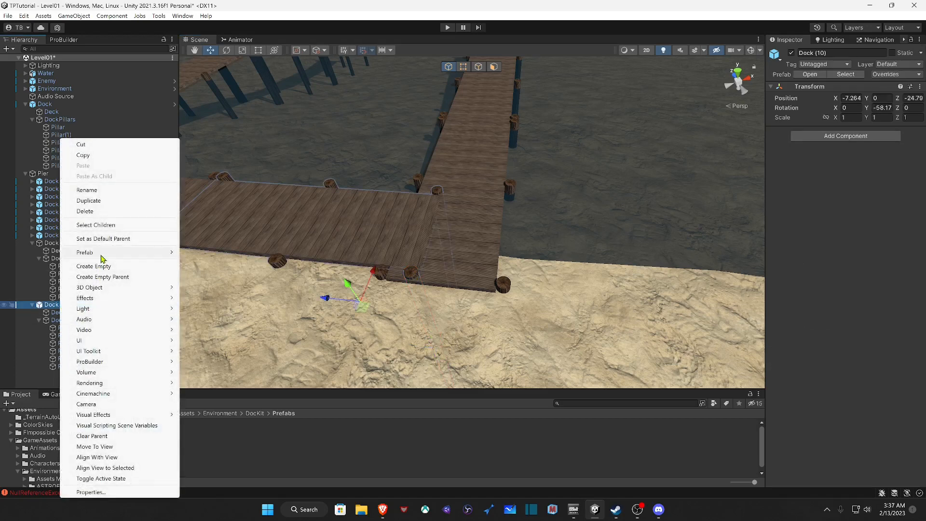
pyautogui.moveTo(101, 252)
pyautogui.click(207, 295)
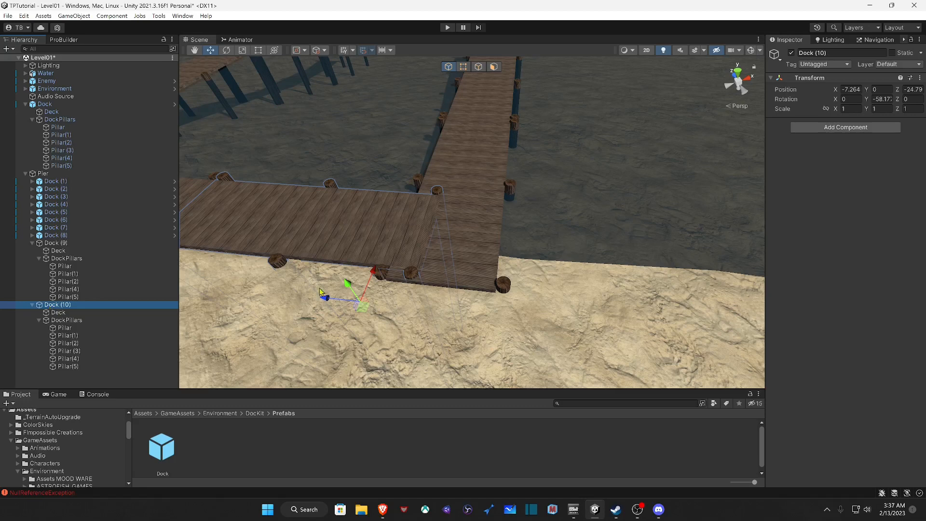
pyautogui.click(413, 274)
pyautogui.press('Delete')
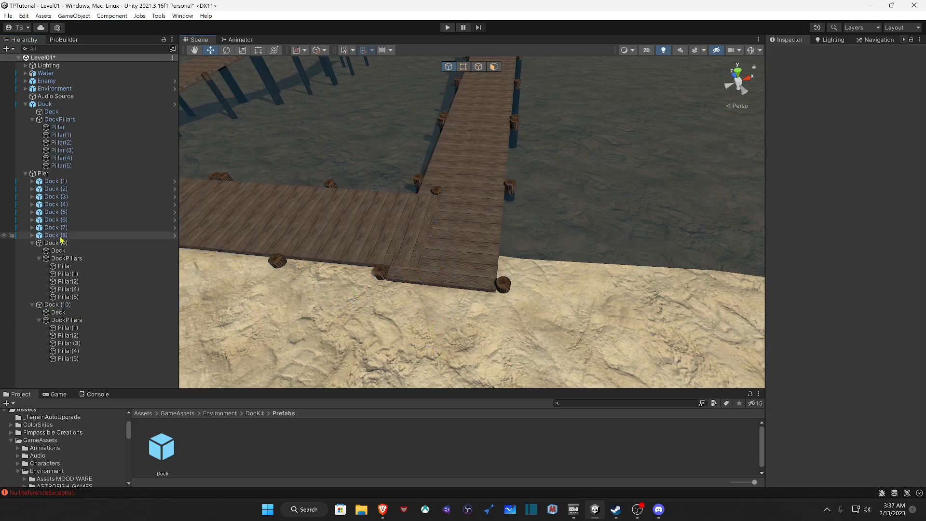
# Step: Shift Dock (5) through Dock (8) together along X so the branch's side meets the end of Dock (10)
pyautogui.click(61, 236)
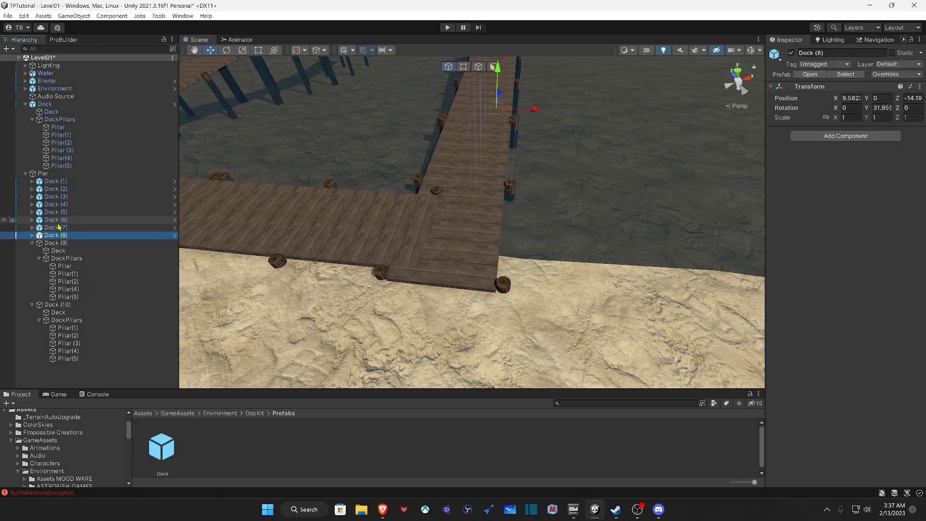
pyautogui.keyDown('shift'); pyautogui.click(56, 212); pyautogui.keyUp('shift')
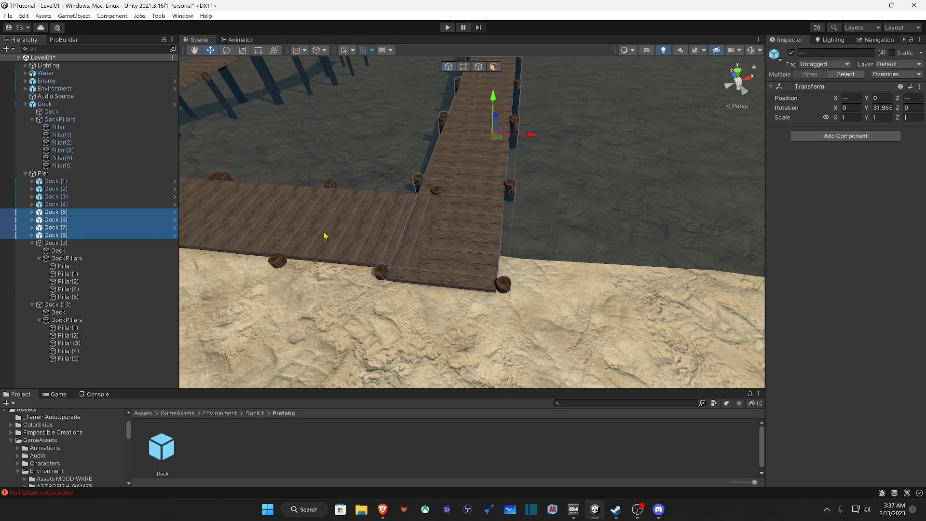
pyautogui.press('f')
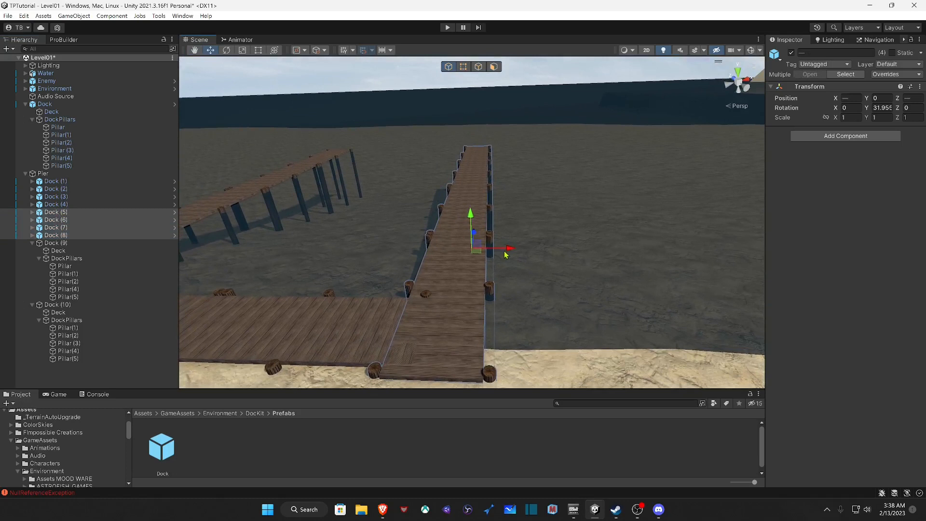
pyautogui.moveTo(511, 252); pyautogui.dragTo(520, 252)
pyautogui.moveTo(463, 276); pyautogui.dragTo(408, 330, button='right')
pyautogui.press('w')
pyautogui.moveTo(602, 128); pyautogui.dragTo(607, 132)
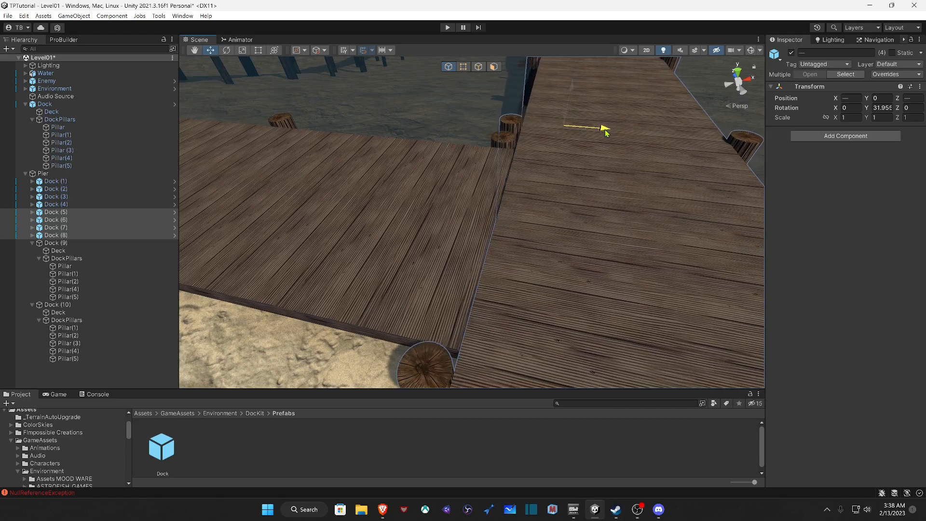
# Step: Inspect the pillars at the dock joints and rename Dock (9) as DockCenterLeft
pyautogui.moveTo(573, 159); pyautogui.dragTo(533, 178, button='right')
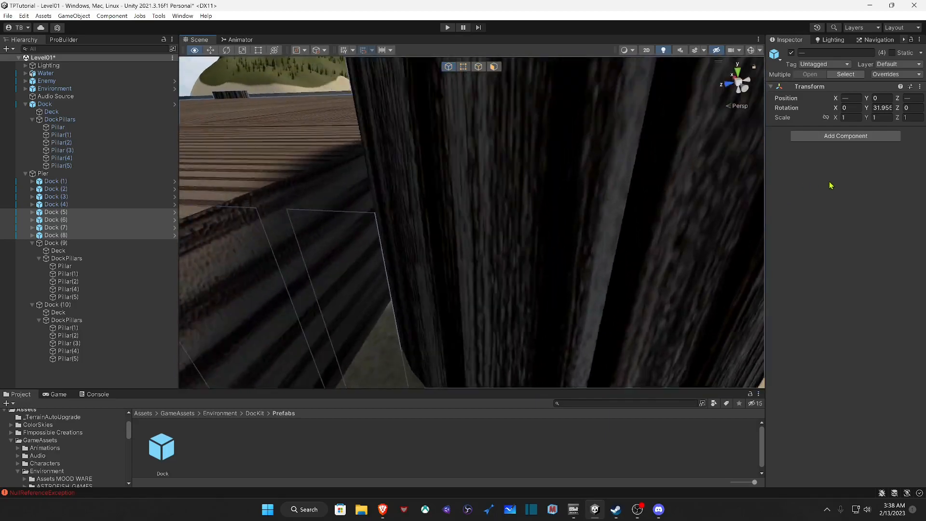
pyautogui.press('a')
pyautogui.moveTo(829, 183)
pyautogui.mouseDown(button='right')
pyautogui.moveTo(853, 182)
pyautogui.moveTo(839, 184)
pyautogui.mouseUp(button='right')
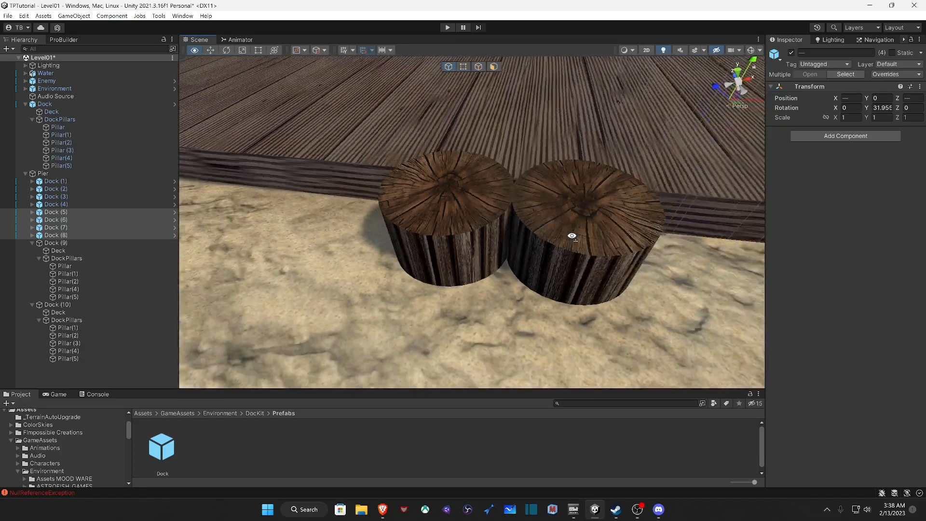
pyautogui.press('d')
pyautogui.moveTo(584, 237); pyautogui.dragTo(600, 198, button='right')
pyautogui.press('s')
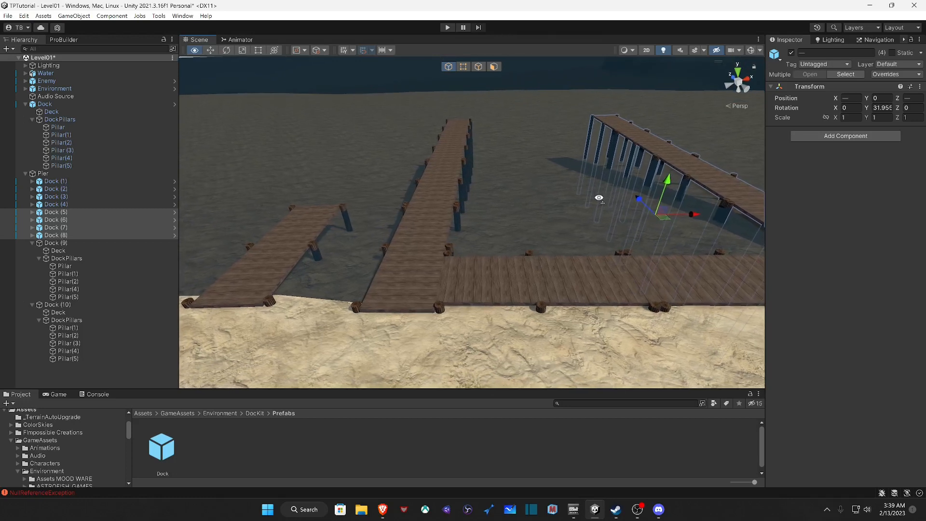
pyautogui.click(65, 246)
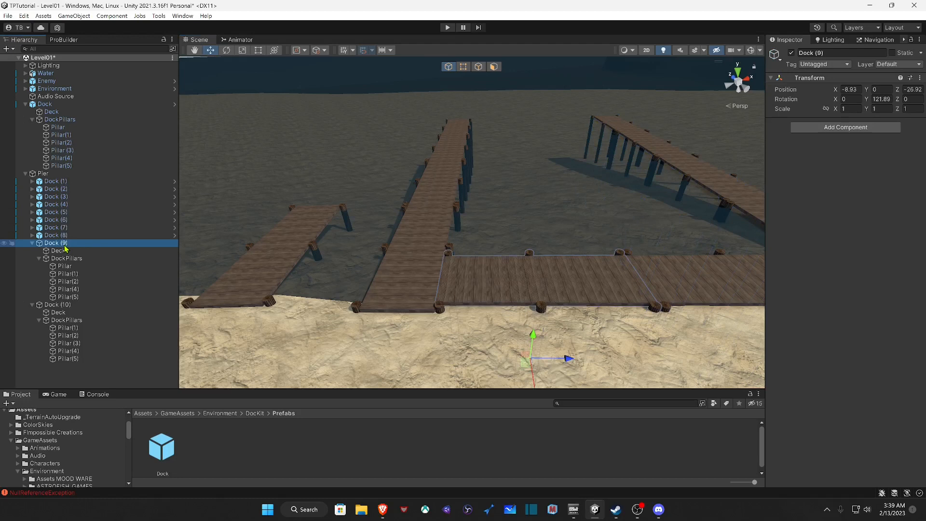
pyautogui.click(64, 245)
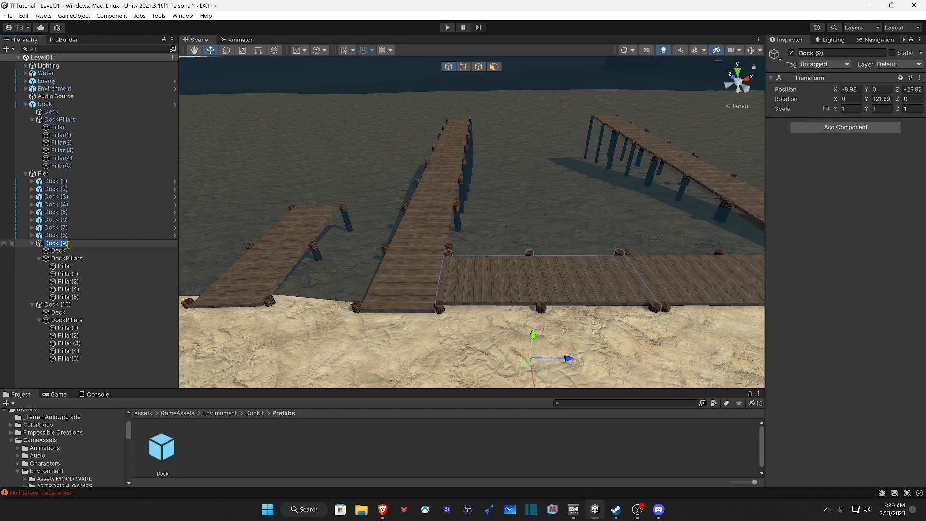
pyautogui.write('DockCenterLeft')
pyautogui.press('Return')
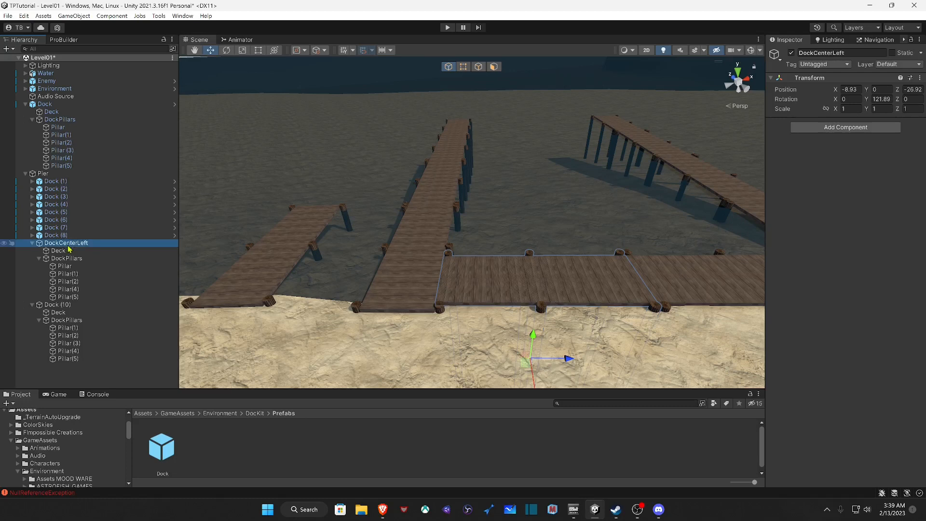
# Step: Rename Dock (10) as DockCenterRight
pyautogui.click(70, 305)
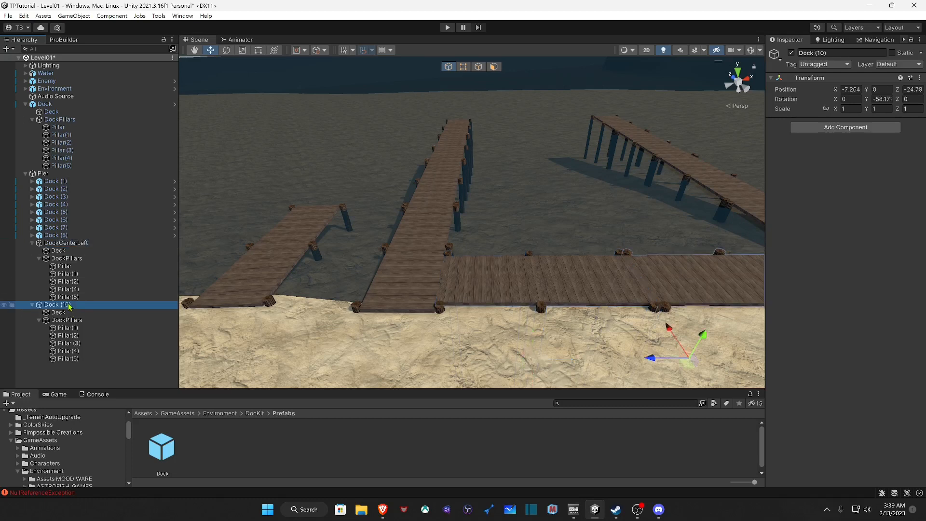
pyautogui.click(70, 305)
pyautogui.write('Do')
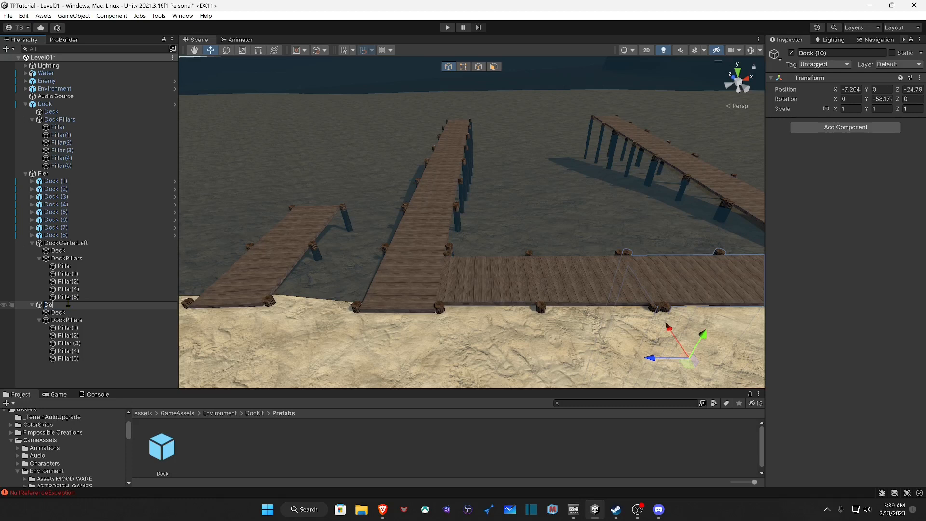
pyautogui.write('ckCenterRight')
pyautogui.press('Return')
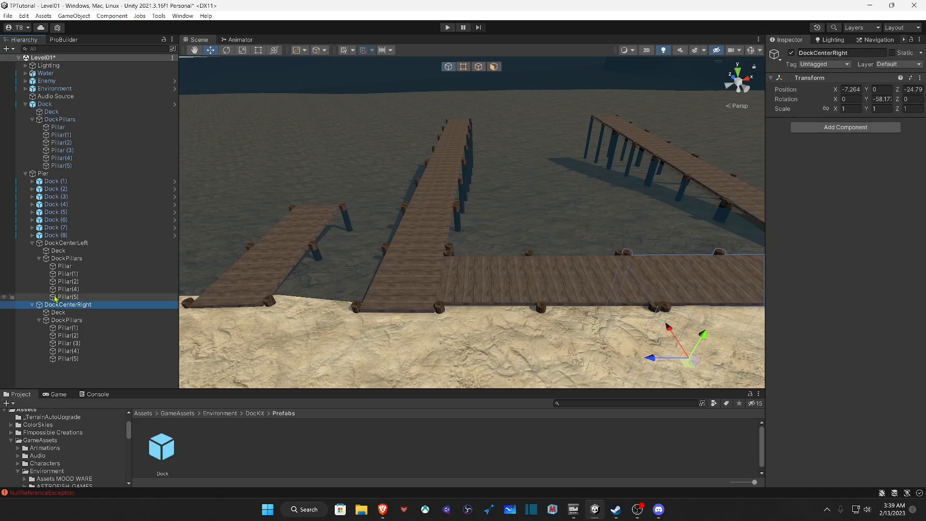
# Step: Save DockCenterLeft and DockCenterRight as prefab assets in the DocKit Prefabs folder
pyautogui.click(32, 305)
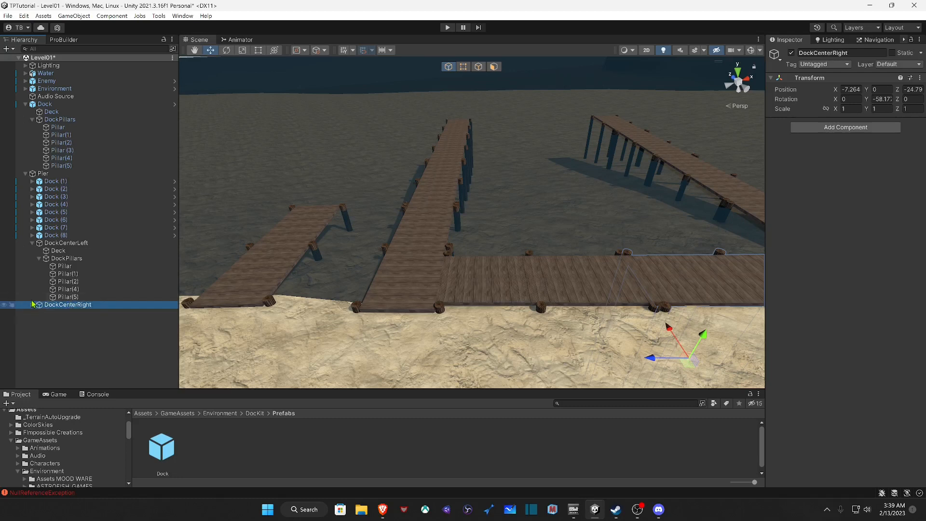
pyautogui.click(32, 243)
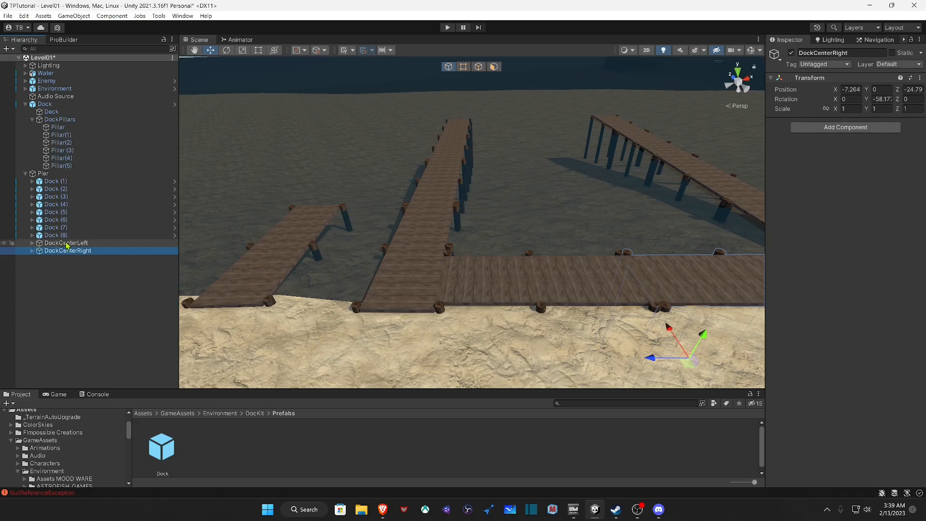
pyautogui.moveTo(68, 244); pyautogui.dragTo(263, 457)
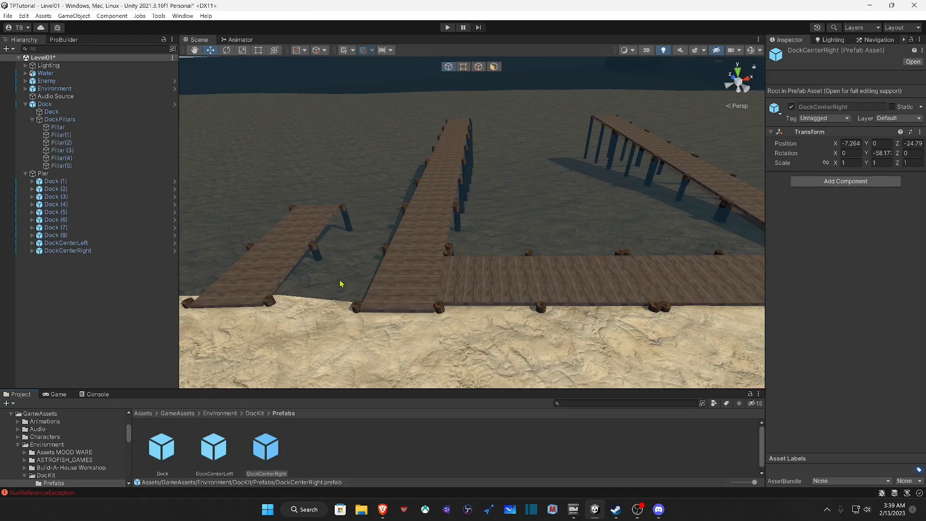
pyautogui.keyDown('alt'); pyautogui.moveTo(341, 286); pyautogui.dragTo(318, 248); pyautogui.keyUp('alt')
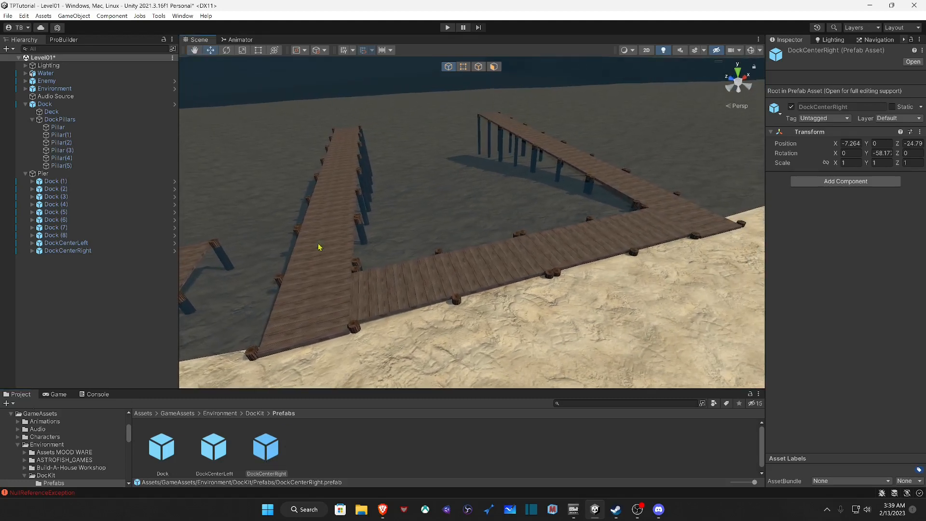
# Step: Duplicate Dock (5) through Dock (8), DockCenterLeft and DockCenterRight together and move the copies along X beyond the existing end branch
pyautogui.click(26, 104)
pyautogui.keyDown('alt'); pyautogui.moveTo(357, 238); pyautogui.dragTo(275, 269); pyautogui.keyUp('alt')
pyautogui.click(64, 189)
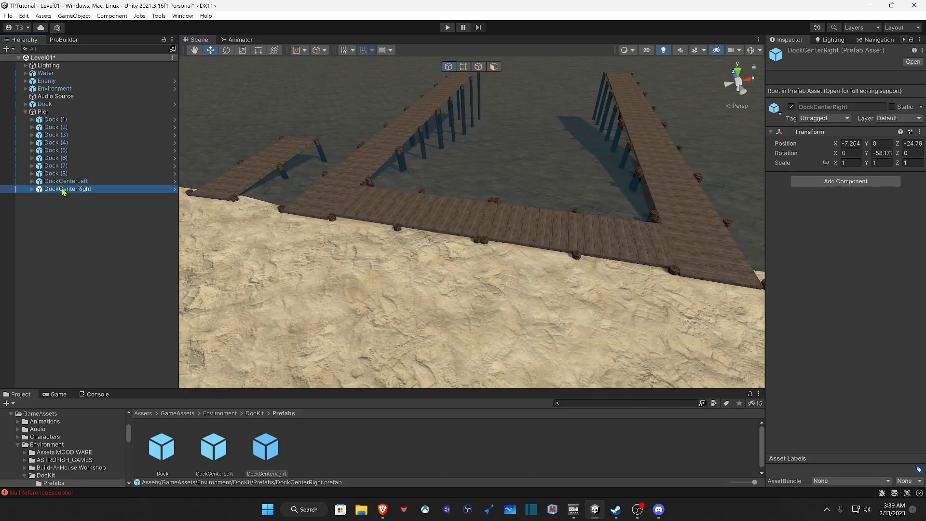
pyautogui.keyDown('shift'); pyautogui.click(64, 150); pyautogui.keyUp('shift')
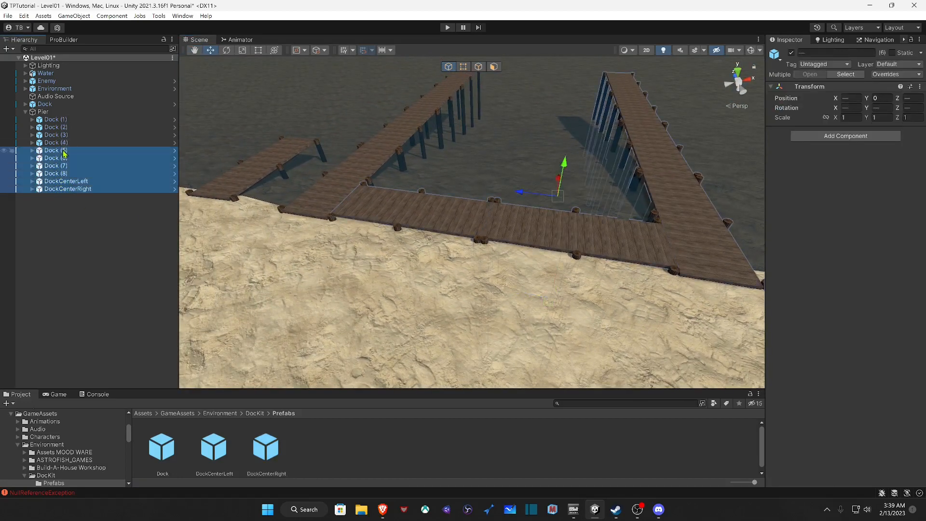
pyautogui.keyDown('alt'); pyautogui.moveTo(251, 188); pyautogui.dragTo(255, 193); pyautogui.keyUp('alt')
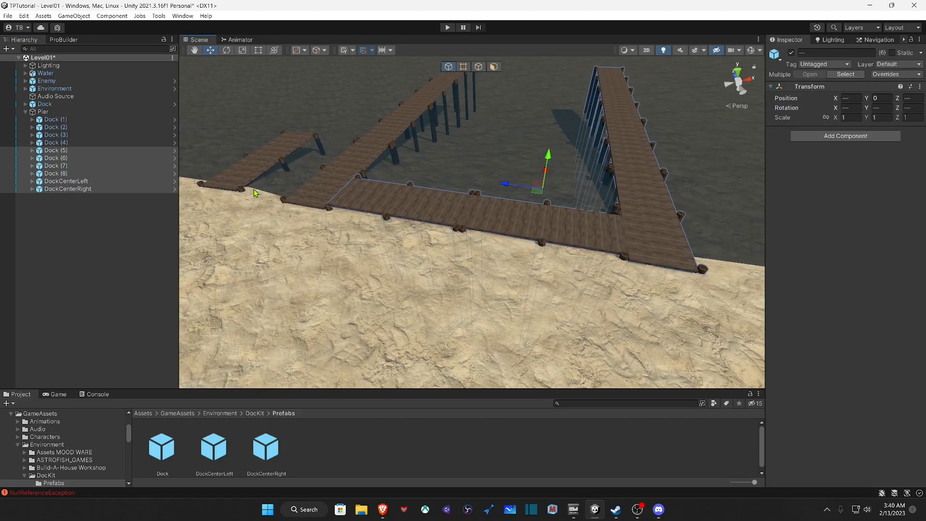
pyautogui.hotkey('ctrl', 'd')
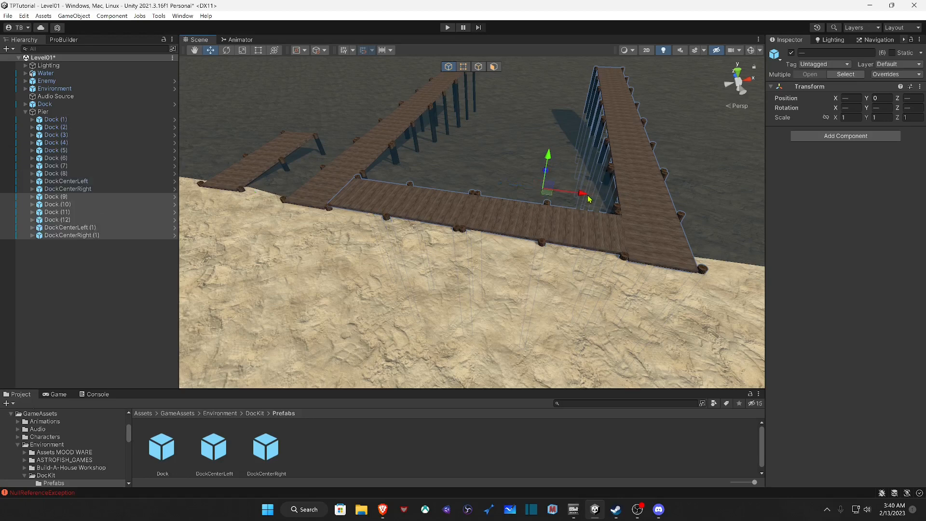
pyautogui.moveTo(589, 199); pyautogui.dragTo(843, 233)
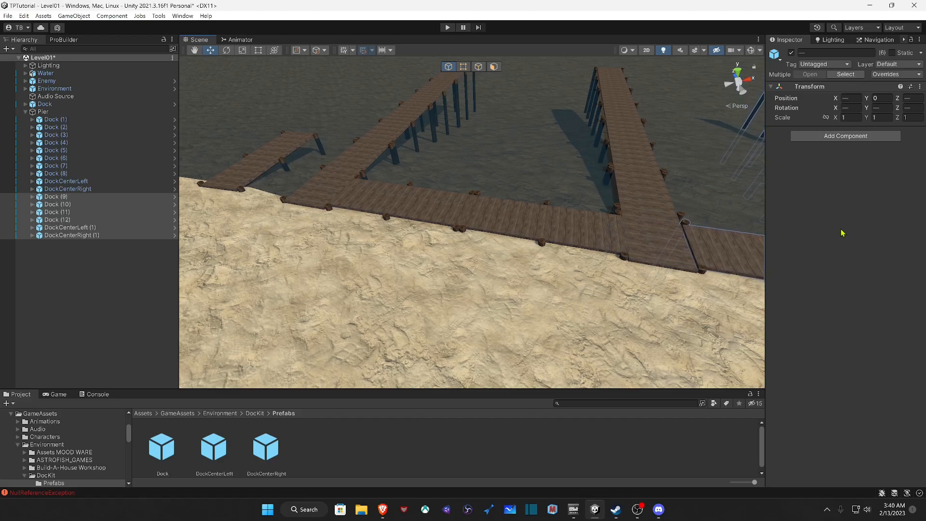
# Step: Try to snap the corner of the duplicated dock group onto the deck edge of the neighbouring branch
pyautogui.moveTo(585, 229); pyautogui.dragTo(646, 210, button='right')
pyautogui.press('w')
pyautogui.press('s')
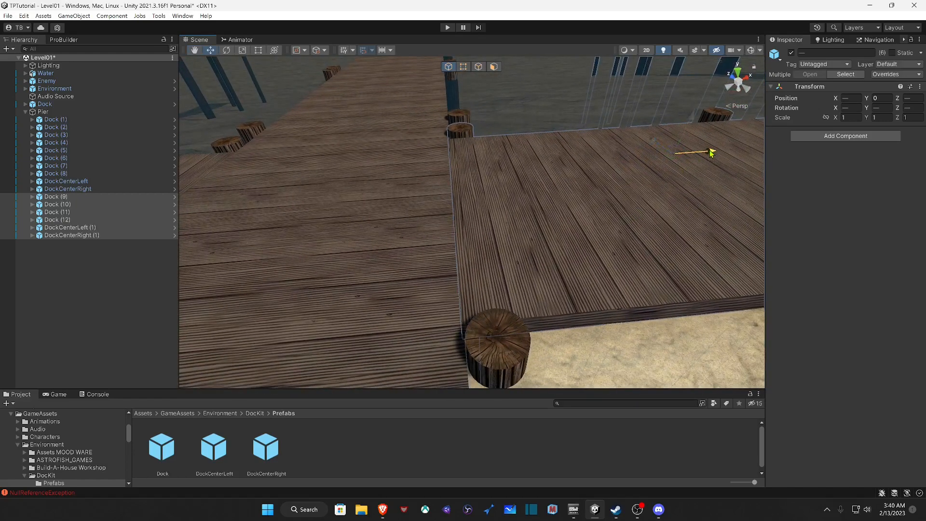
pyautogui.press('w')
pyautogui.moveTo(601, 189); pyautogui.dragTo(548, 230, button='right')
pyautogui.press('s')
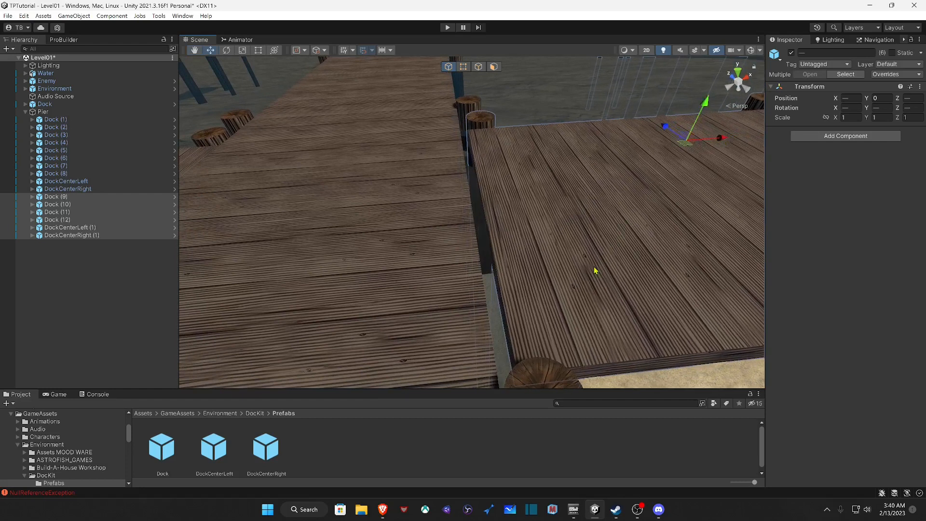
pyautogui.moveTo(516, 378); pyautogui.dragTo(481, 375)
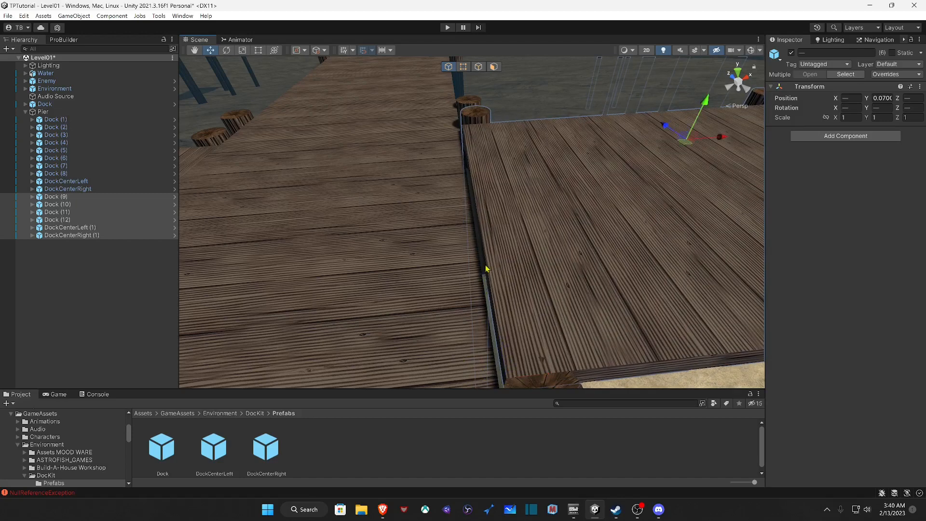
pyautogui.moveTo(486, 250); pyautogui.dragTo(530, 253, button='right')
pyautogui.press('w')
pyautogui.press('s')
pyautogui.hotkey('ctrl', 'z')
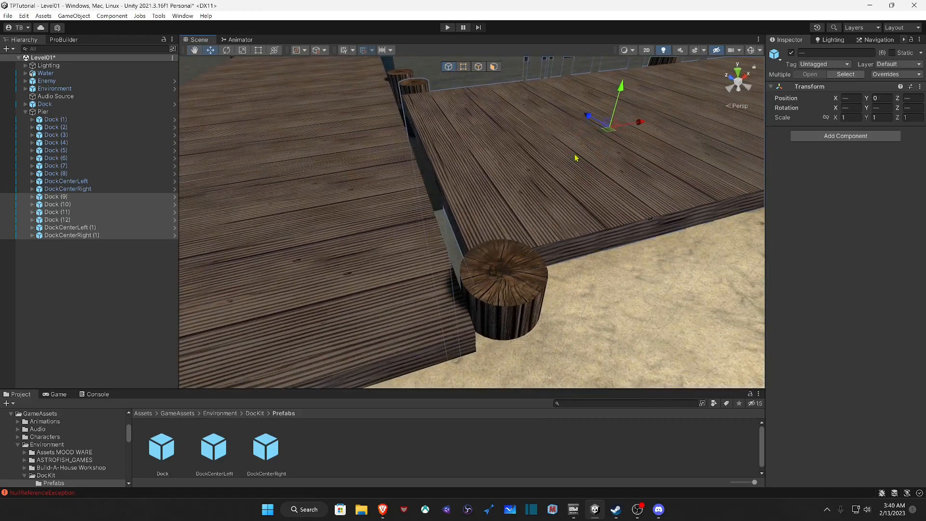
# Step: Shift the duplicated dock group along X to close the gap at the joint, and nudge it along Z to align the shore-side edge
pyautogui.moveTo(644, 126)
pyautogui.mouseDown()
pyautogui.moveTo(622, 124)
pyautogui.moveTo(641, 124)
pyautogui.mouseUp()
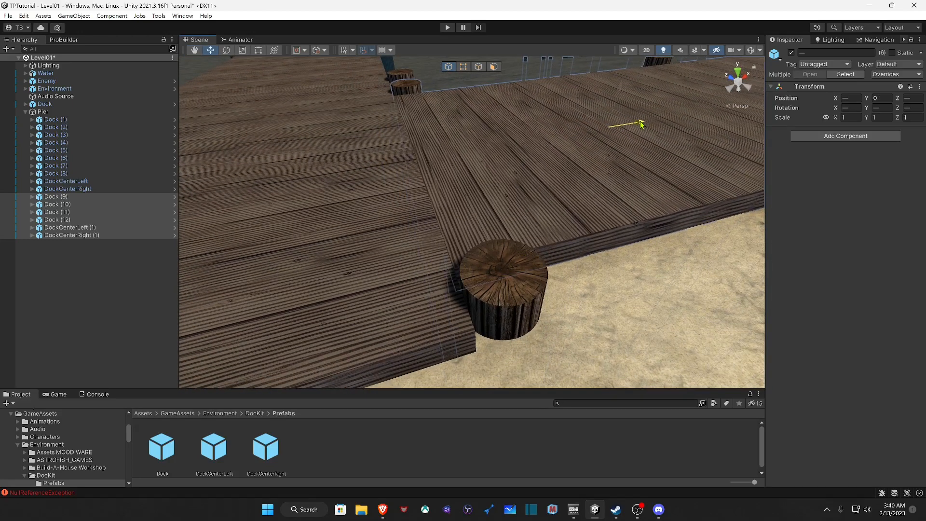
pyautogui.moveTo(626, 130); pyautogui.dragTo(444, 235, button='right')
pyautogui.press('w')
pyautogui.moveTo(636, 220); pyautogui.dragTo(652, 199, button='right')
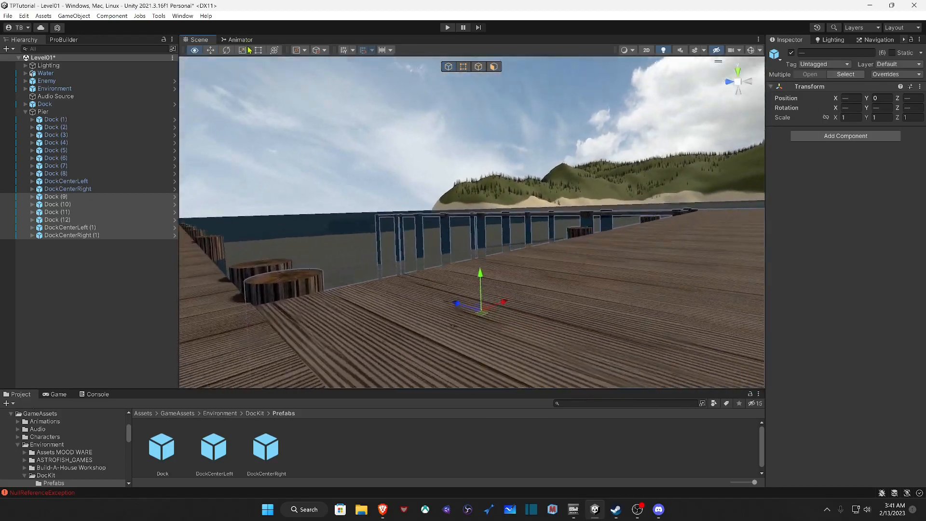
pyautogui.moveTo(249, 51); pyautogui.dragTo(298, 173, button='right')
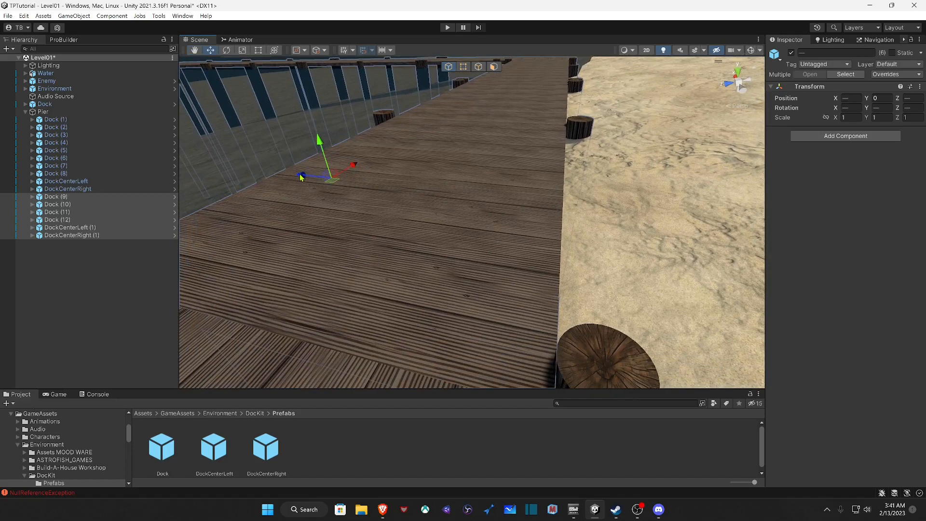
pyautogui.moveTo(299, 174); pyautogui.dragTo(300, 183)
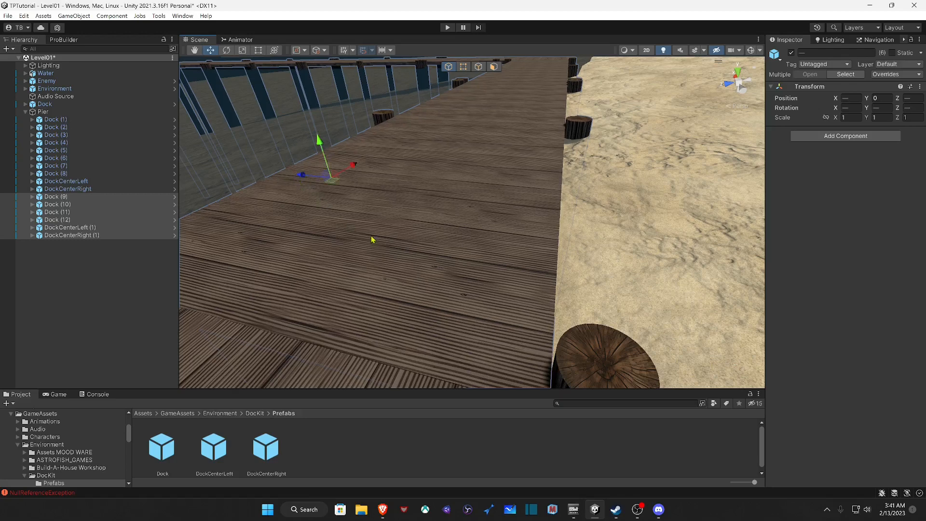
# Step: Nudge Pillar (3) of Dock (7) along Z to about -6.66, beside the joint with the duplicated section
pyautogui.press('w')
pyautogui.moveTo(371, 240); pyautogui.dragTo(427, 320, button='right')
pyautogui.press('s')
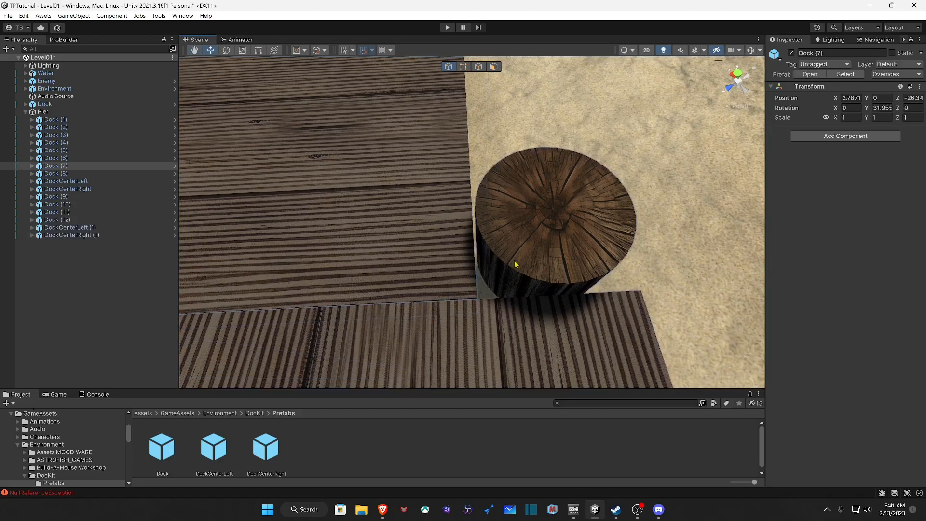
pyautogui.click(522, 250)
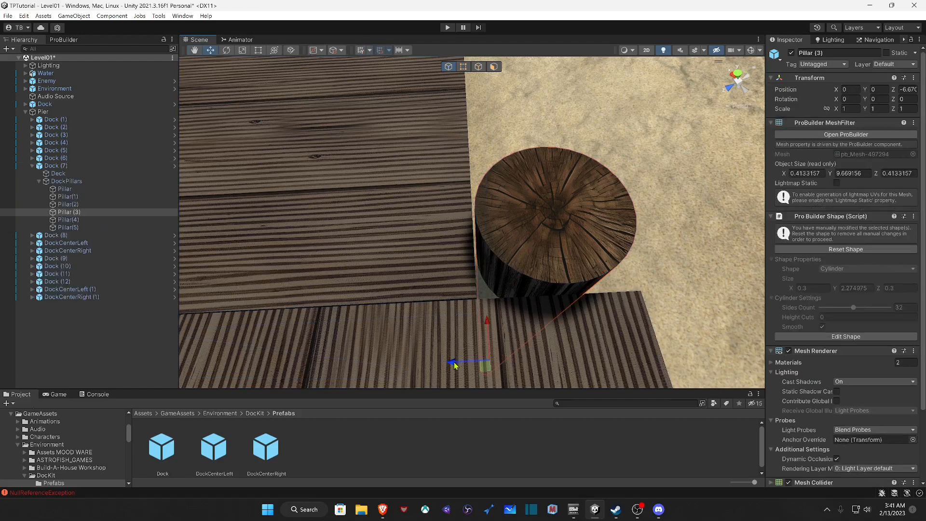
pyautogui.moveTo(454, 362); pyautogui.dragTo(453, 363)
# Step: Inspect the adjusted pillar, the deck joints and the overall layout of the extended pier
pyautogui.press('w')
pyautogui.press('a')
pyautogui.moveTo(454, 358); pyautogui.dragTo(143, 203, button='right')
pyautogui.press('s')
pyautogui.press('w')
pyautogui.press('d')
pyautogui.press('d')
pyautogui.press('s')
pyautogui.press('d')
pyautogui.press('w')
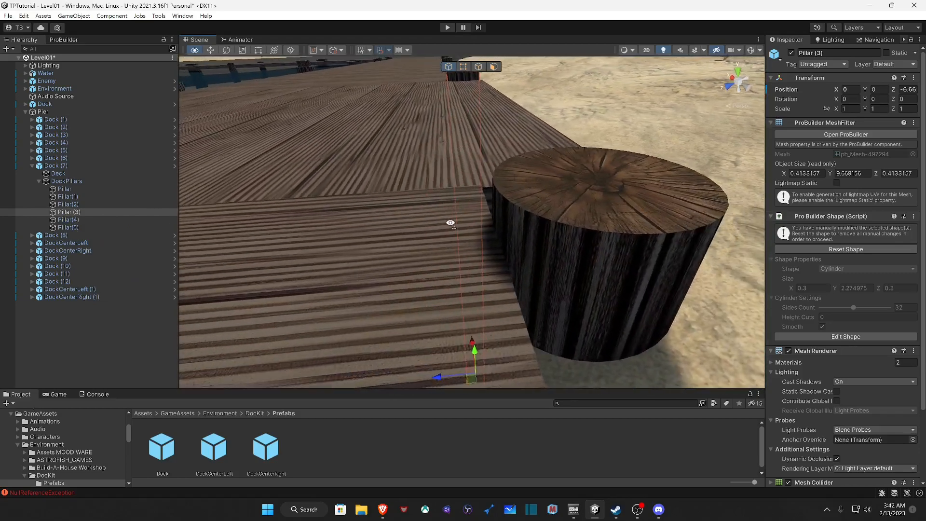
pyautogui.moveTo(452, 225); pyautogui.dragTo(145, 211, button='right')
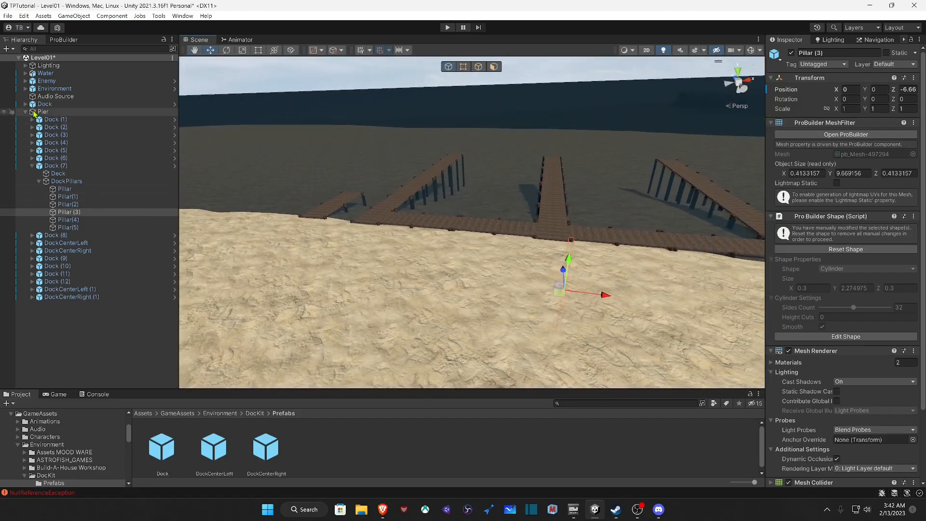
# Step: Rotate the whole Pier parent about 2.67 degrees around Y and shift it along the shoreline to about X 193.09
pyautogui.click(26, 112)
pyautogui.click(37, 114)
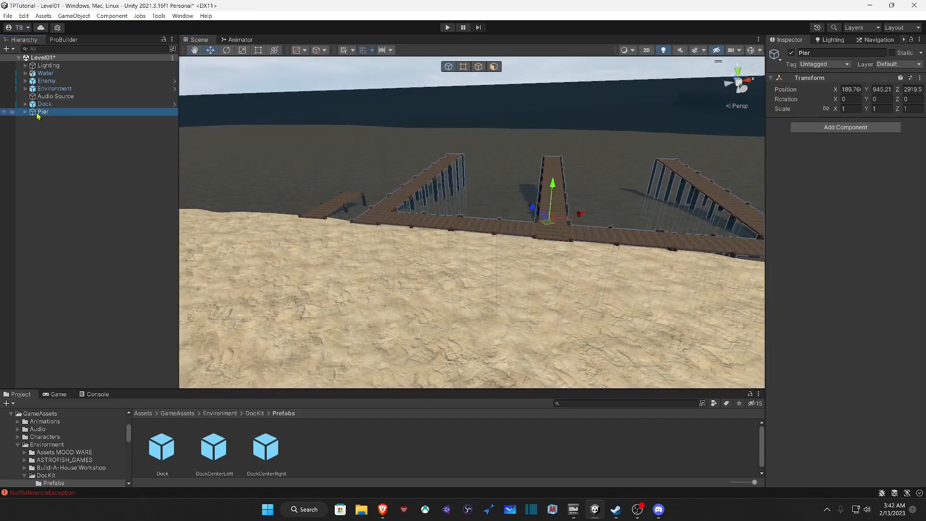
pyautogui.press('f')
pyautogui.press('e')
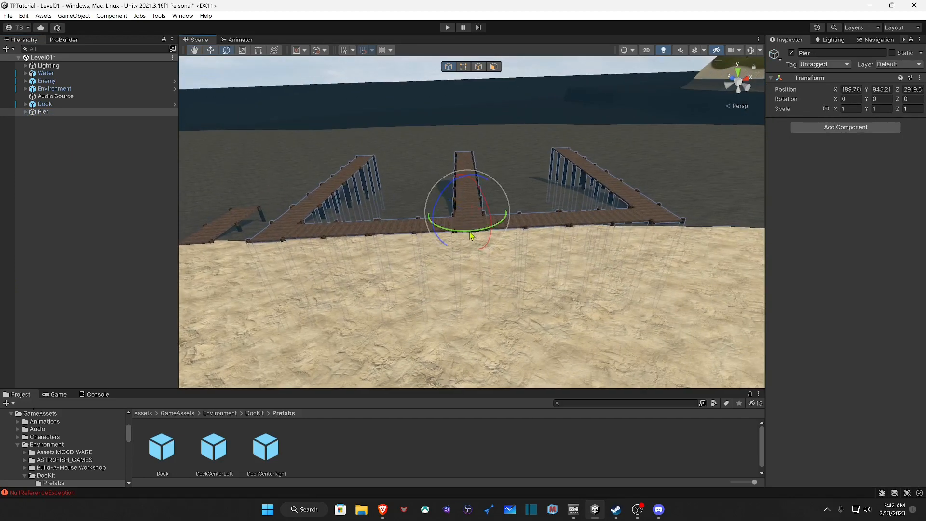
pyautogui.moveTo(466, 230); pyautogui.dragTo(500, 238)
pyautogui.press('w')
pyautogui.press('e')
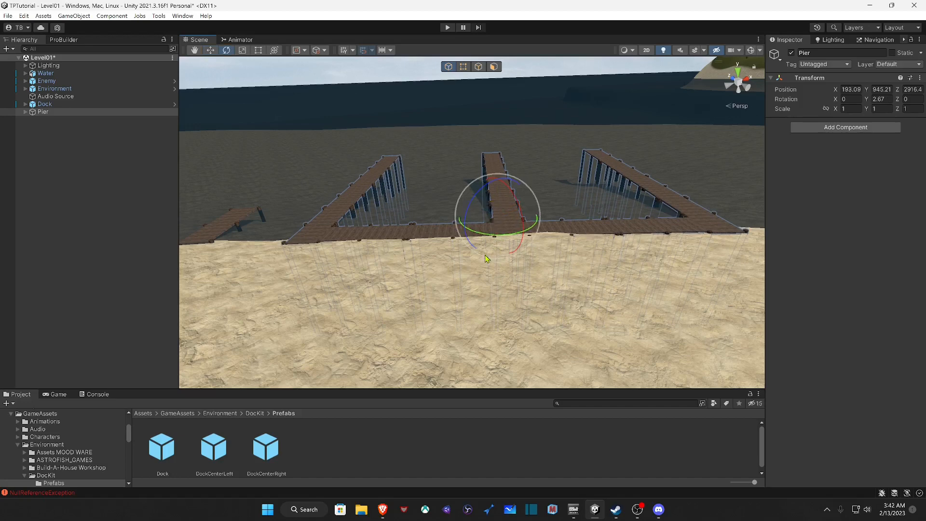
# Step: Move the standalone Dock along the shore away from the pier to about X 159.7, turning it to about 22.4 degrees around Y
pyautogui.moveTo(484, 254)
pyautogui.mouseDown(button='right')
pyautogui.moveTo(463, 269)
pyautogui.moveTo(460, 254)
pyautogui.moveTo(475, 249)
pyautogui.mouseUp(button='right')
pyautogui.press('s')
pyautogui.press('a')
pyautogui.press('a')
pyautogui.click(404, 238)
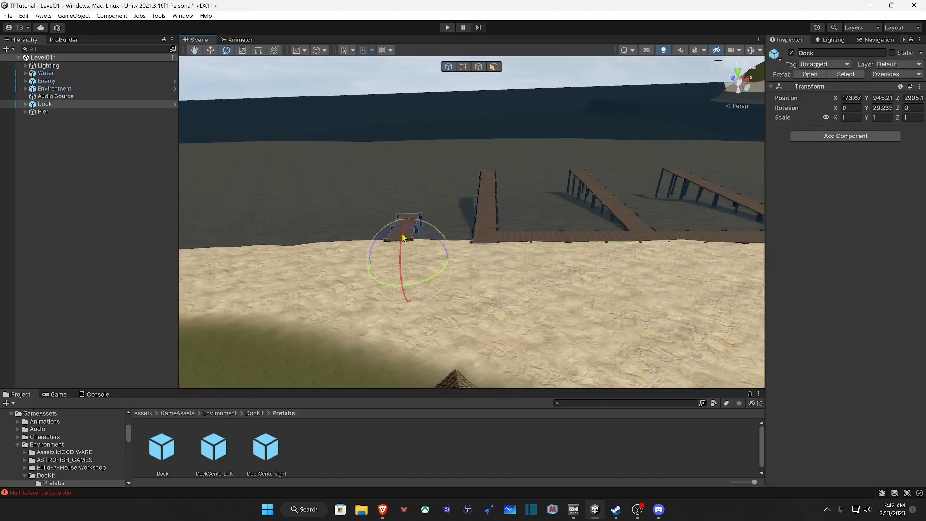
pyautogui.press('w')
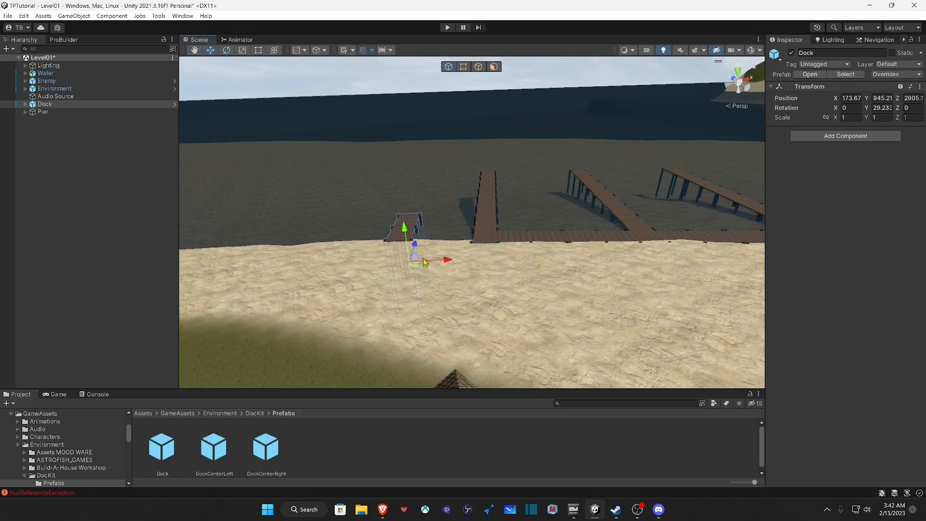
pyautogui.moveTo(412, 261); pyautogui.dragTo(288, 292)
pyautogui.press('e')
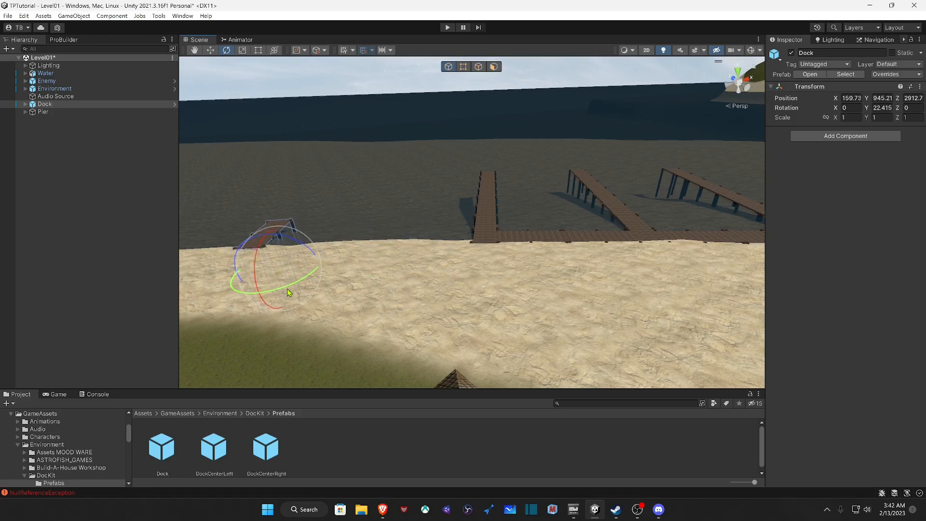
# Step: Rotate the standalone Dock around Y to about 28.4 degrees and settle it at about X 159.98, with its end on the sand
pyautogui.moveTo(395, 232)
pyautogui.mouseDown(button='right')
pyautogui.moveTo(322, 269)
pyautogui.moveTo(356, 231)
pyautogui.moveTo(347, 225)
pyautogui.moveTo(383, 226)
pyautogui.moveTo(394, 243)
pyautogui.mouseUp(button='right')
pyautogui.press('w')
pyautogui.press('a')
pyautogui.press('w')
pyautogui.press('d')
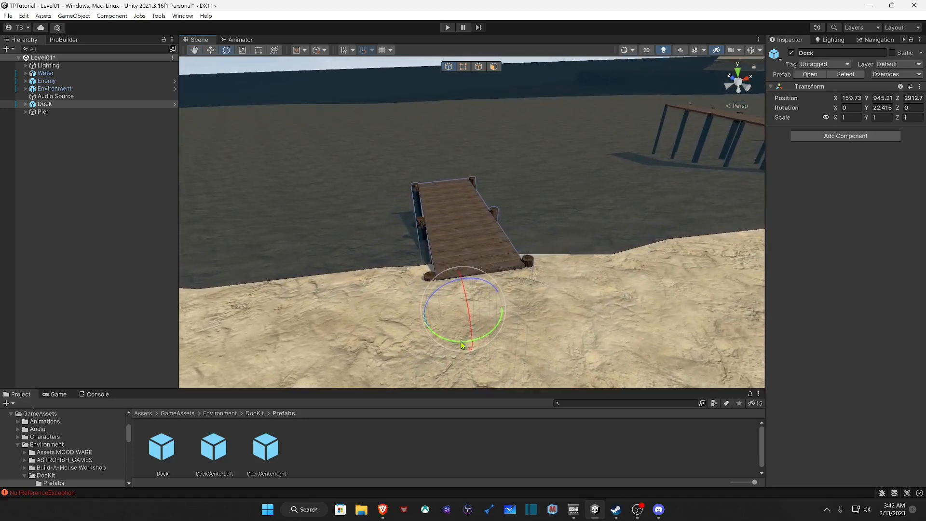
pyautogui.moveTo(461, 346); pyautogui.dragTo(454, 345)
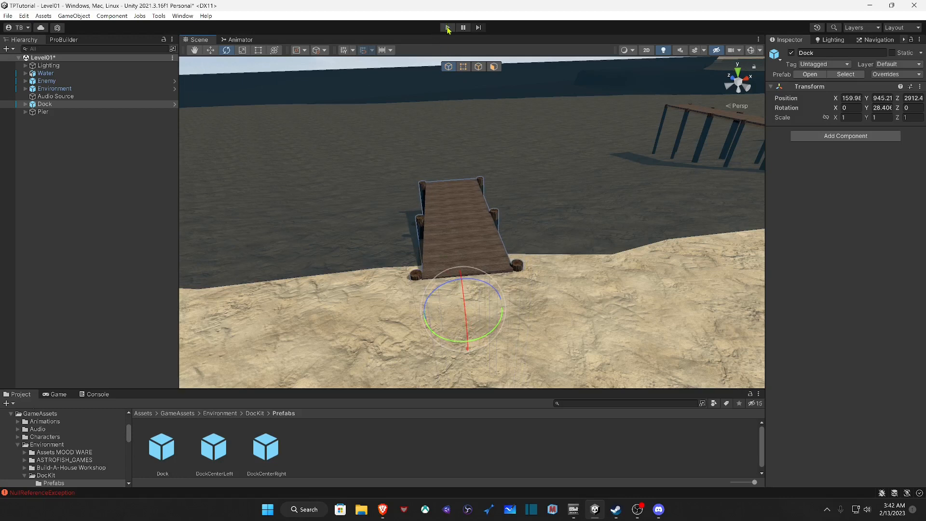
# Step: Start a playtest of Level01 in an enlarged Game view and run the character across the sand onto the pier
pyautogui.click(448, 28)
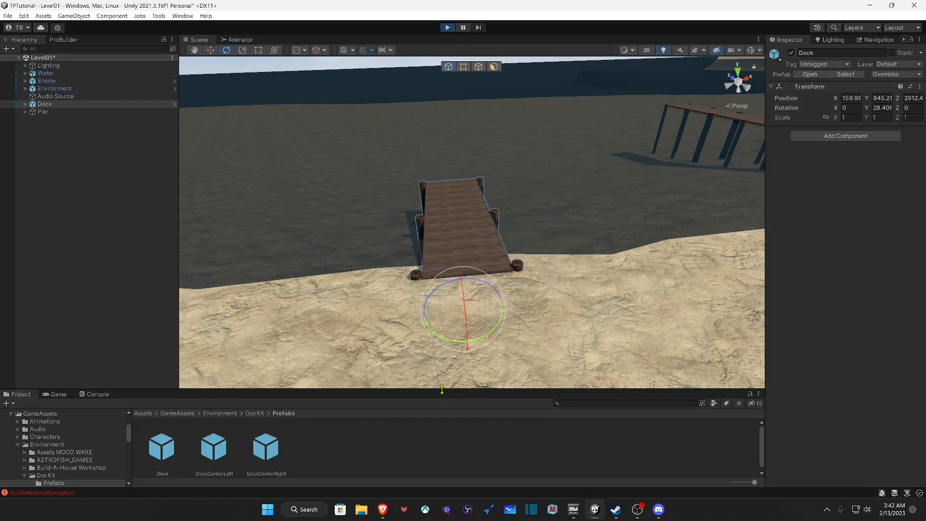
pyautogui.moveTo(442, 391); pyautogui.dragTo(465, 155)
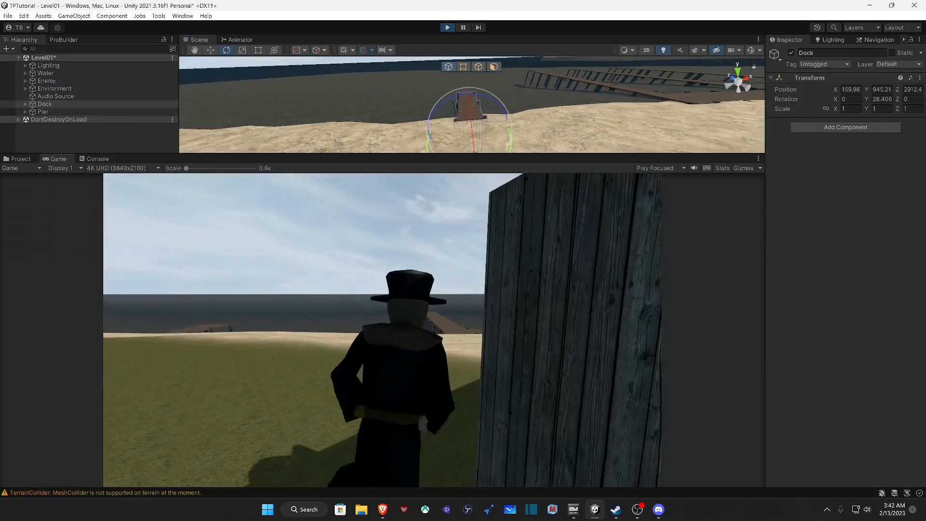
pyautogui.press('w')
pyautogui.press('w')
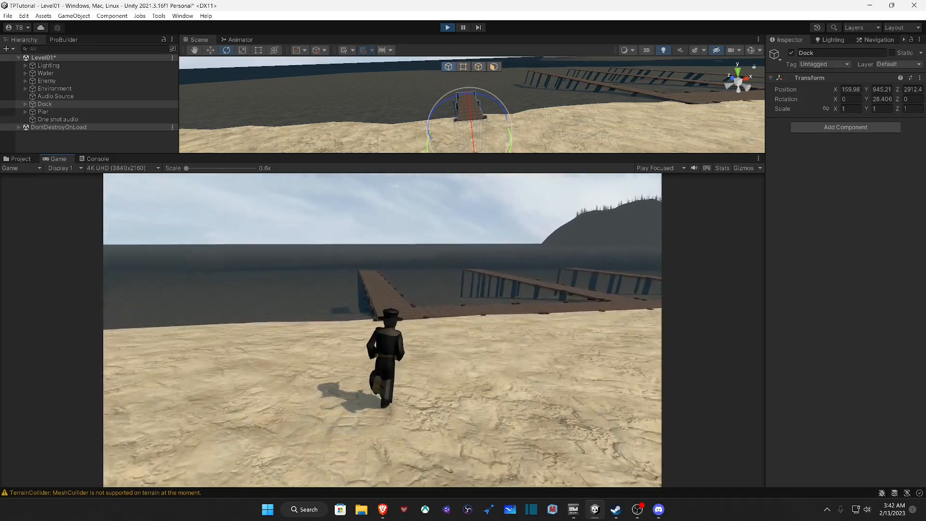
pyautogui.press('w')
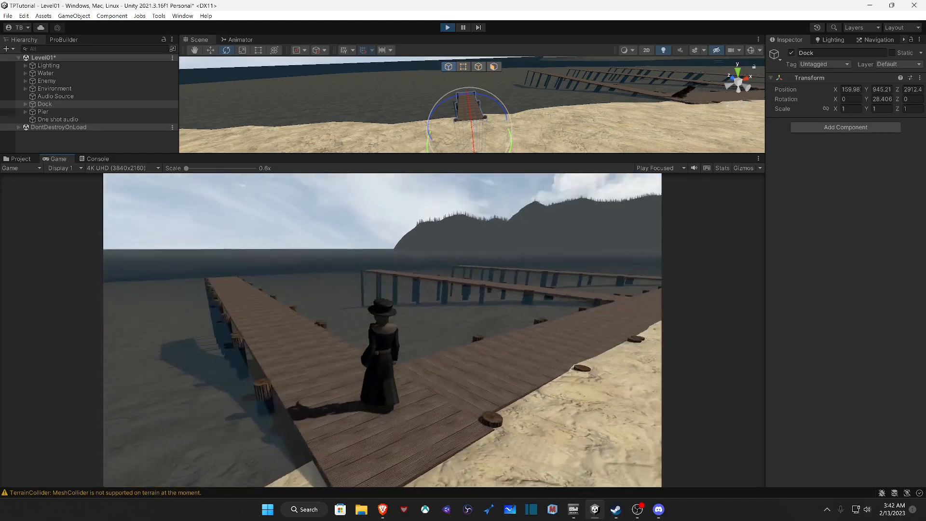
# Step: Run the character along the shoreline deck and out to the end of the pier's middle branch
pyautogui.press('w')
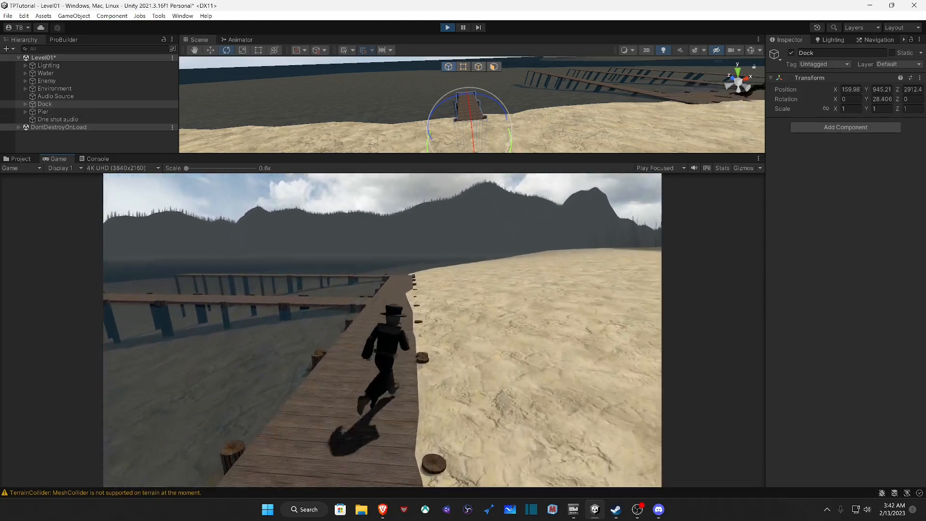
pyautogui.press('w')
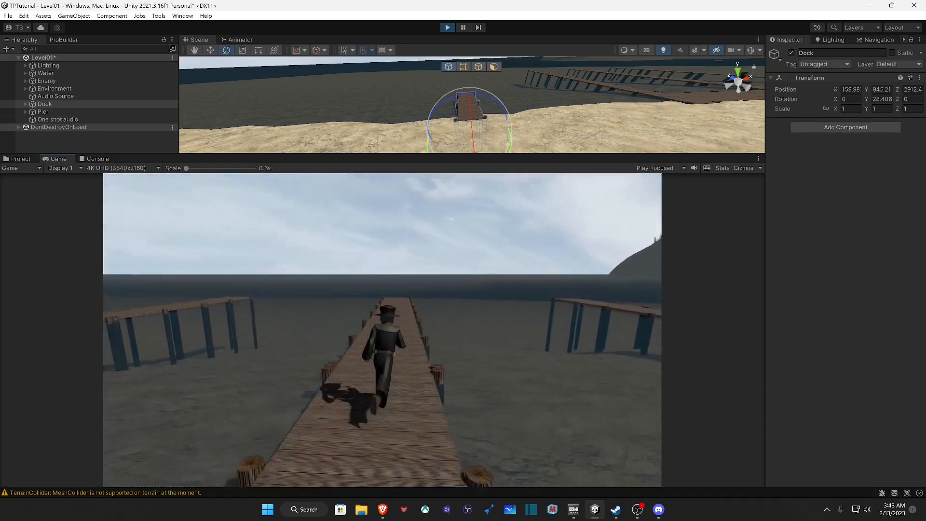
pyautogui.press('w')
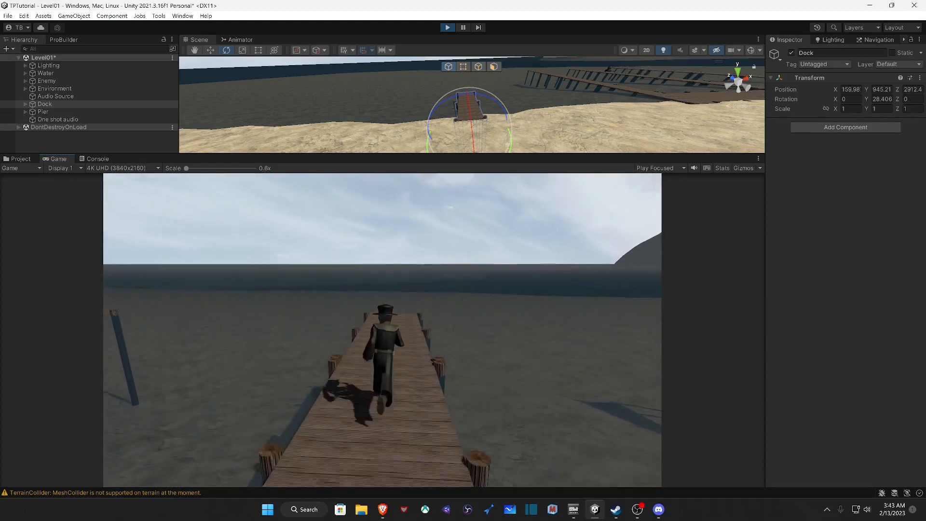
pyautogui.press('w')
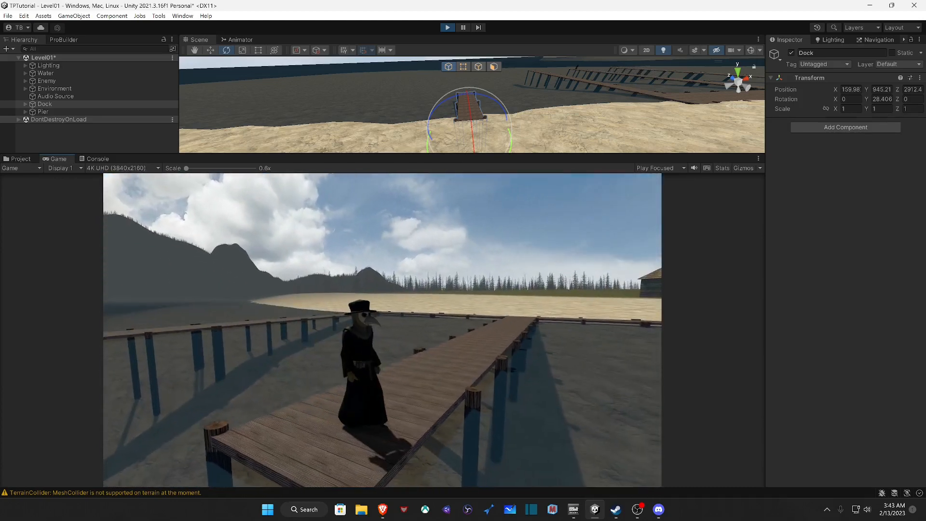
# Step: Run the character back to the shoreline deck and along the sand past the pier's end, towards the standalone dock
pyautogui.press('w')
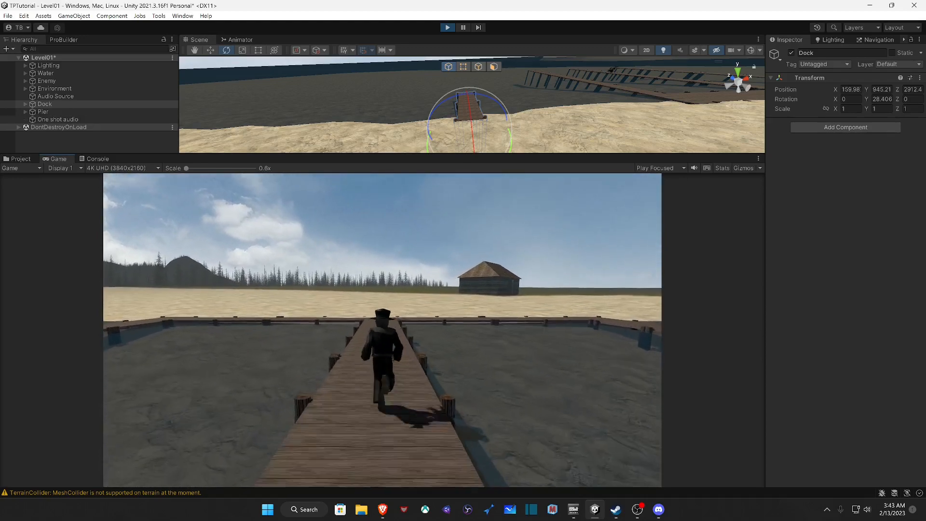
pyautogui.press('a')
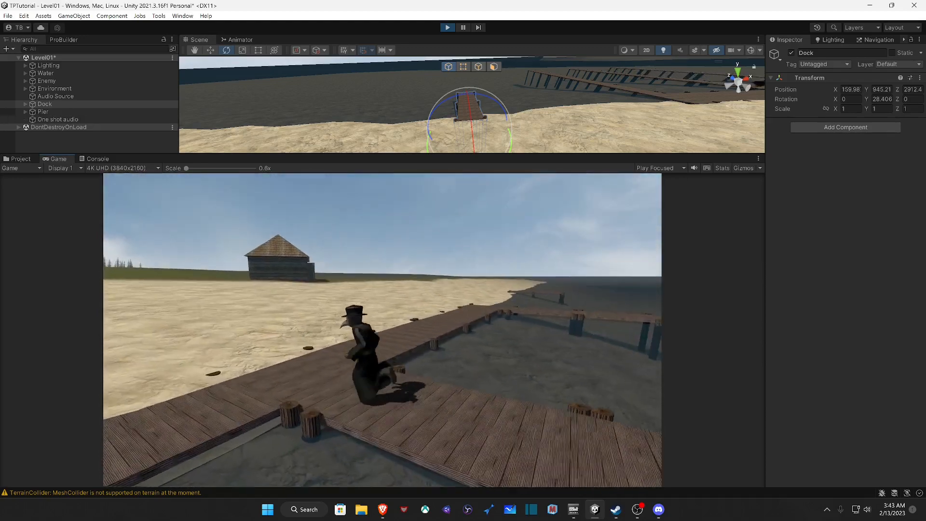
pyautogui.press('w')
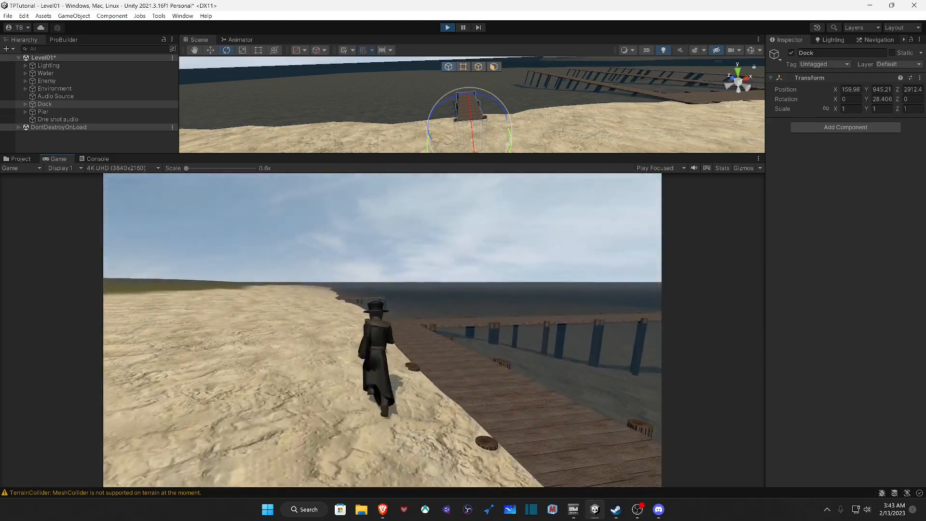
pyautogui.press('d')
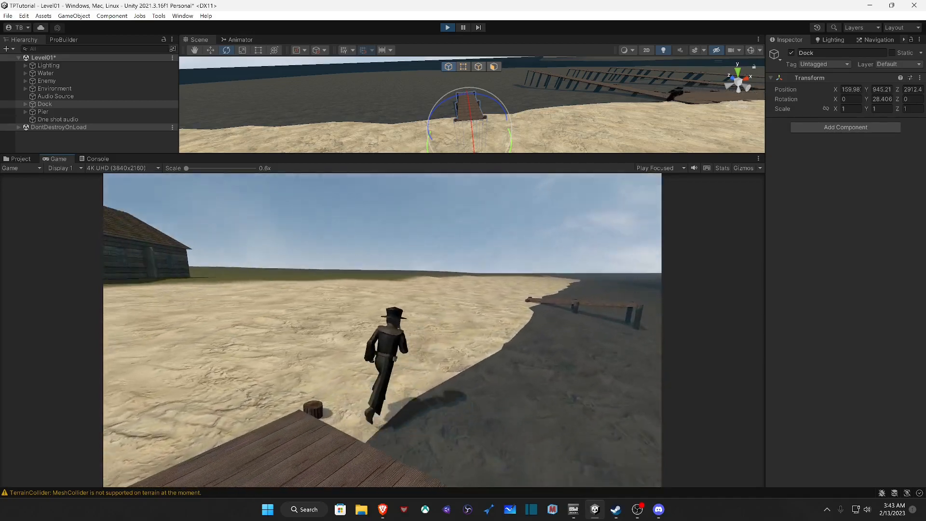
pyautogui.press('s')
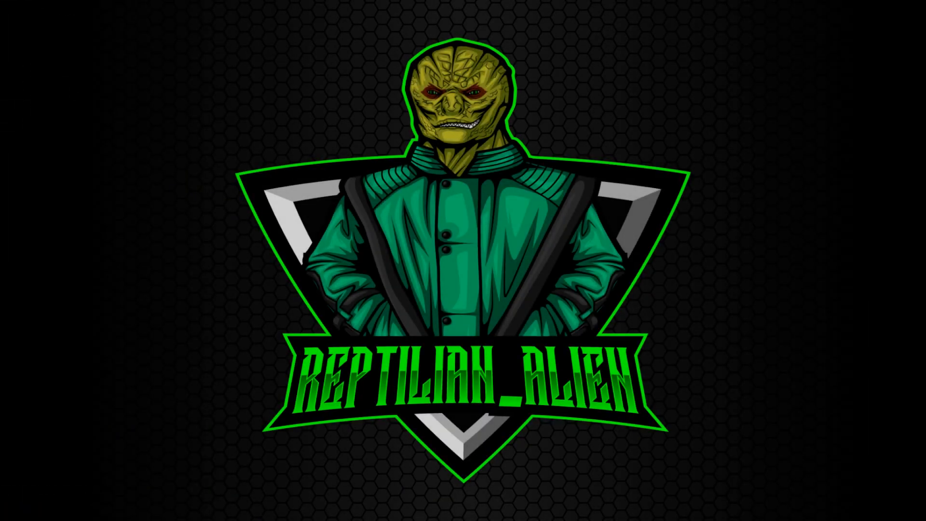